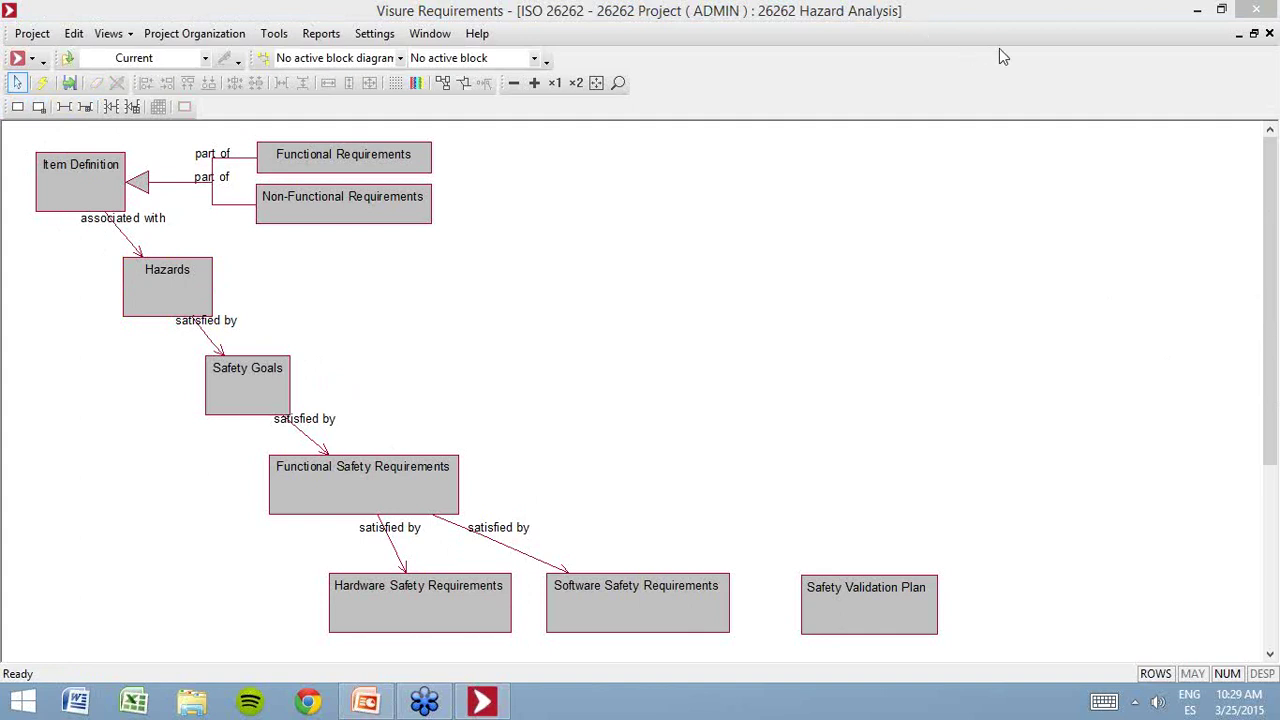
- Make the Item Definition block in the hazard analysis diagram the active block to list its items
click(812, 8)
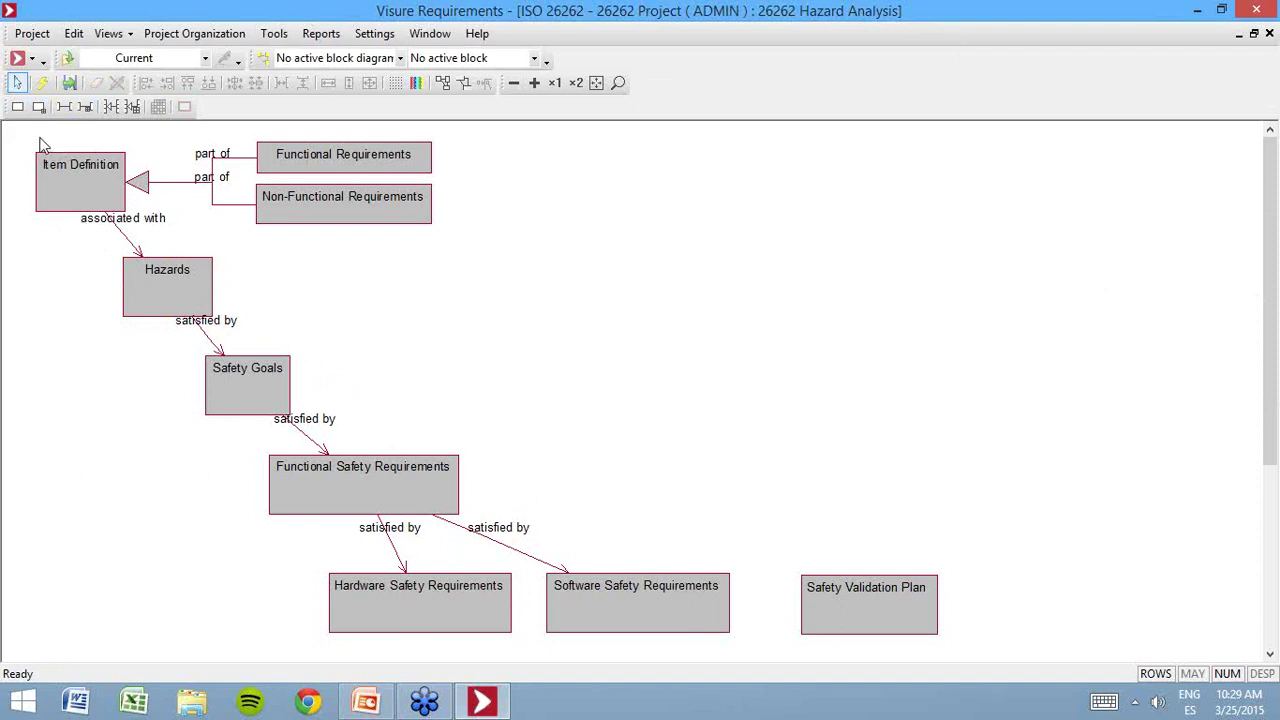
click(80, 192)
right_click(78, 192)
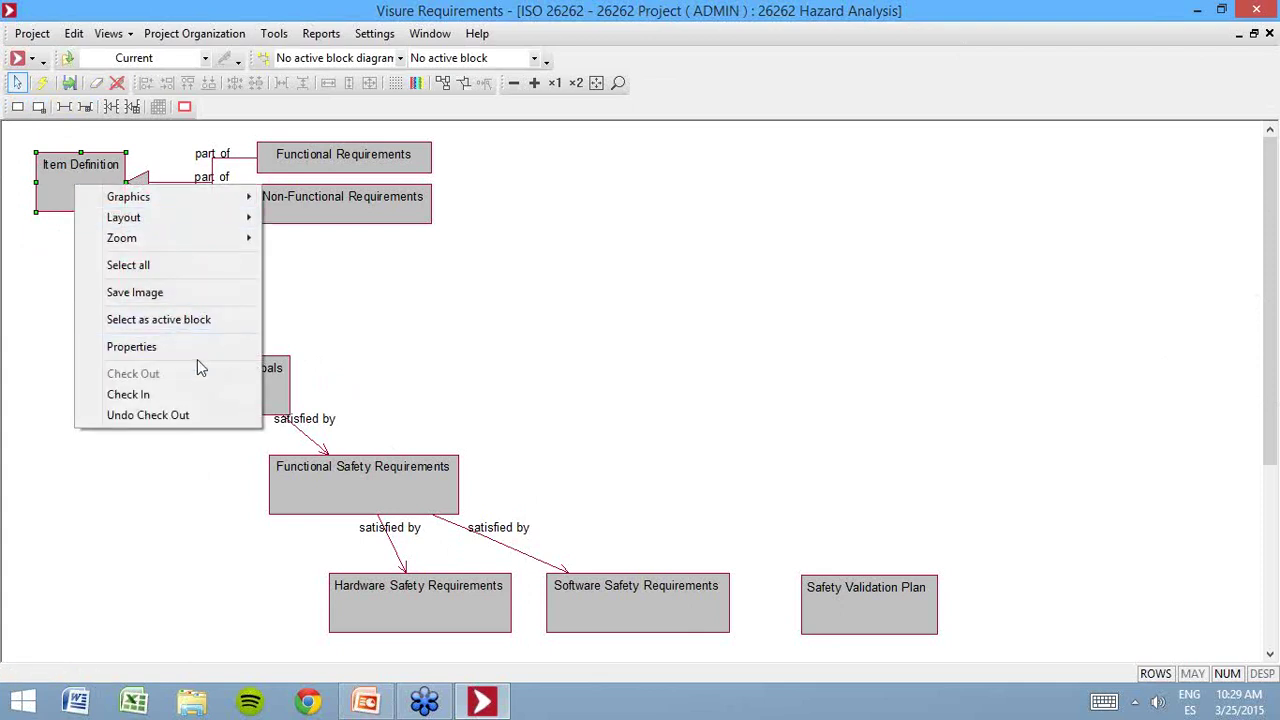
click(193, 321)
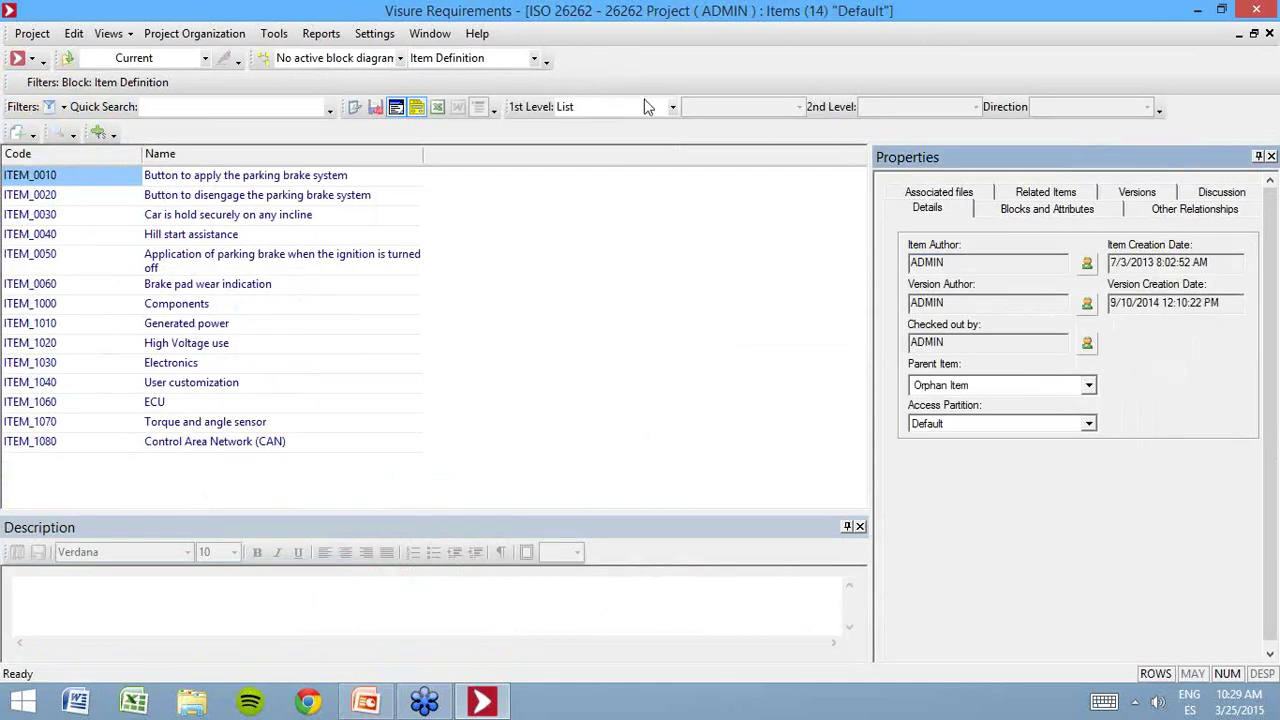
- Auto-hide the Properties pane and widen the Name column so the longest item name fits on one line
mouse_move(1268, 150)
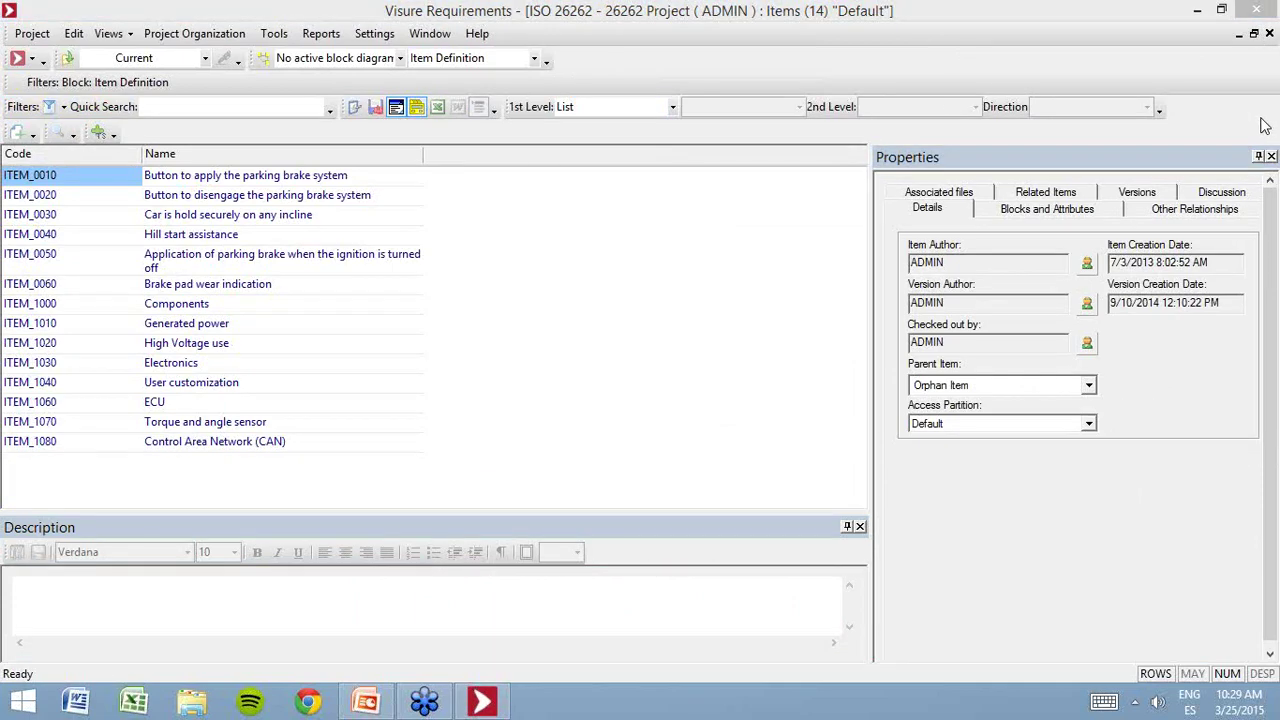
click(1258, 157)
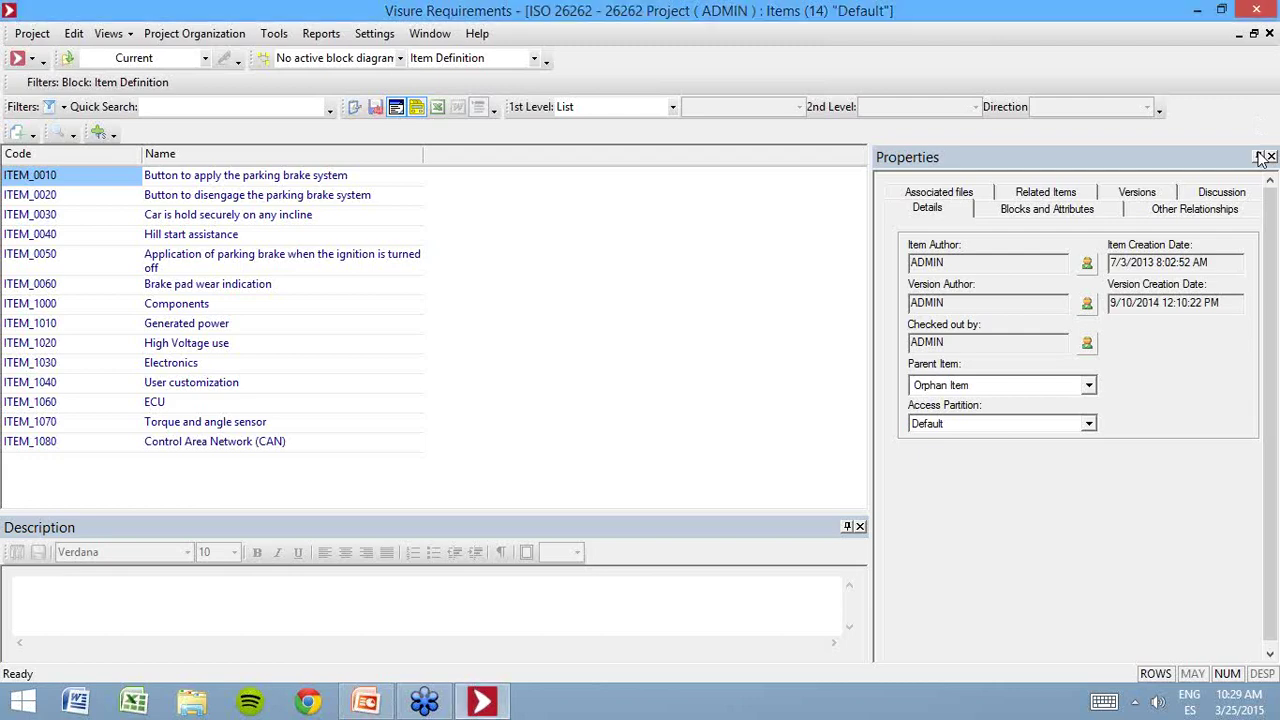
mouse_move(57, 222)
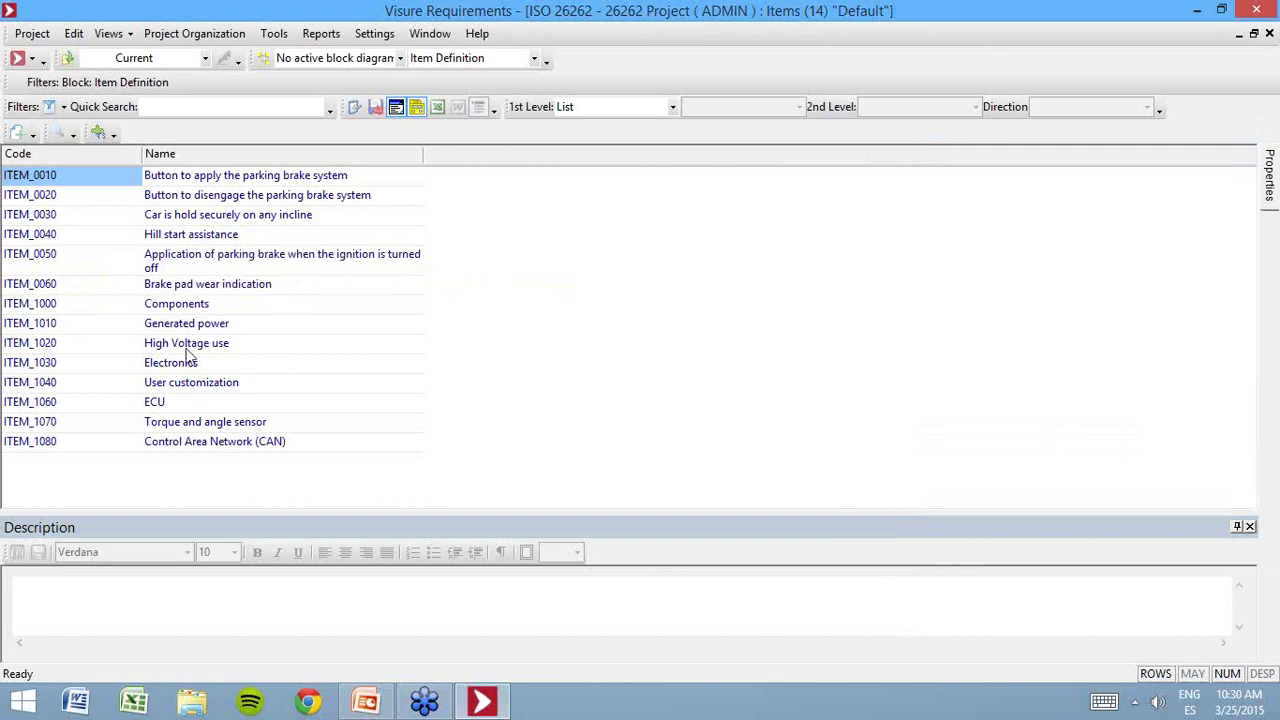
click(157, 403)
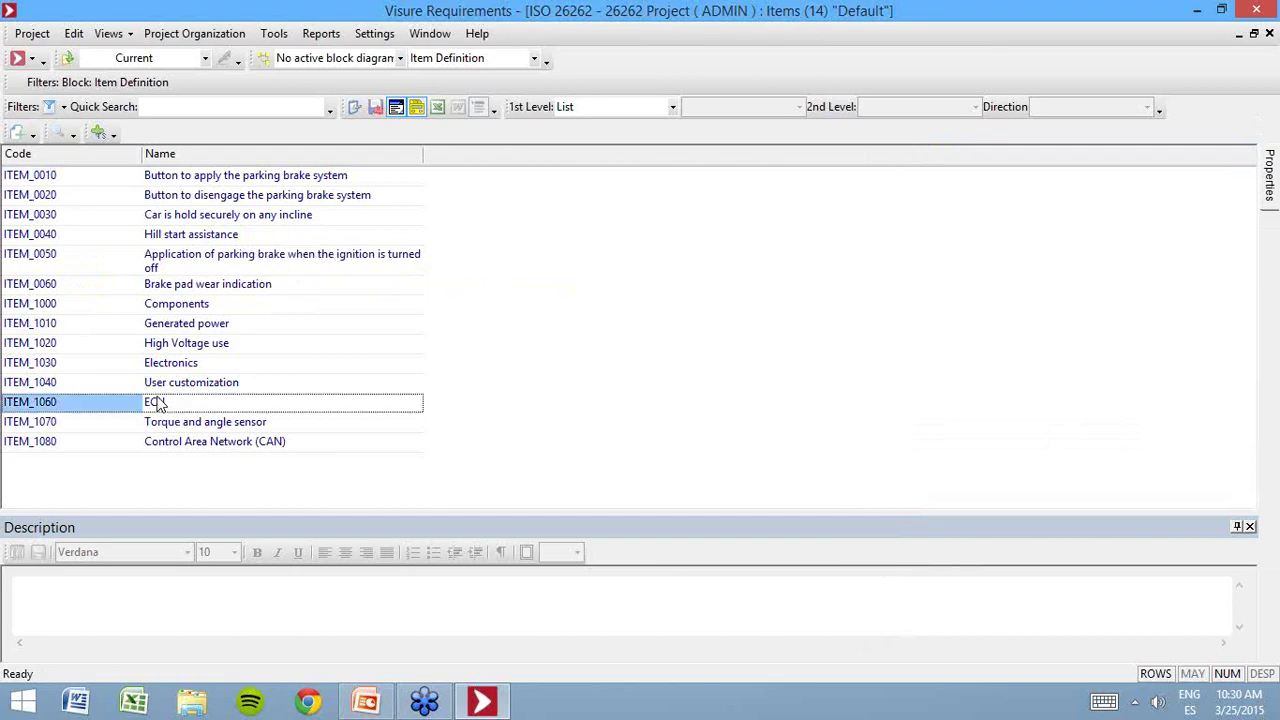
click(242, 443)
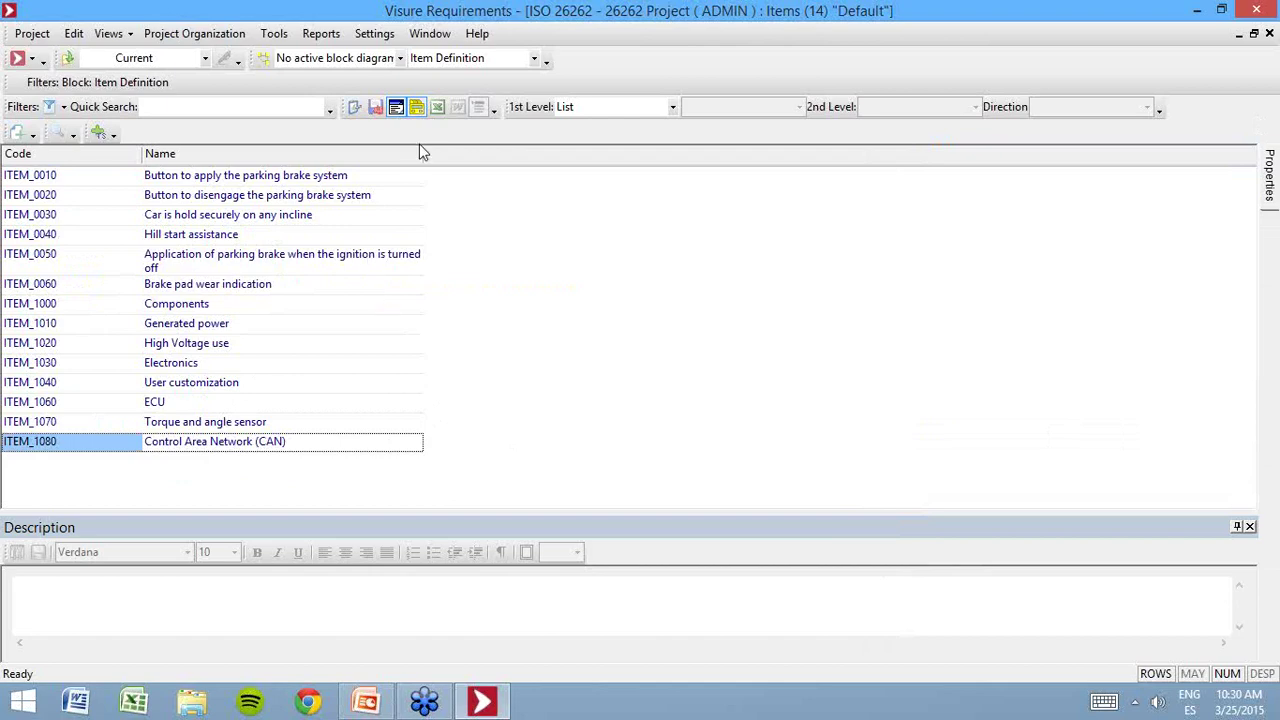
drag(423, 153, 498, 159)
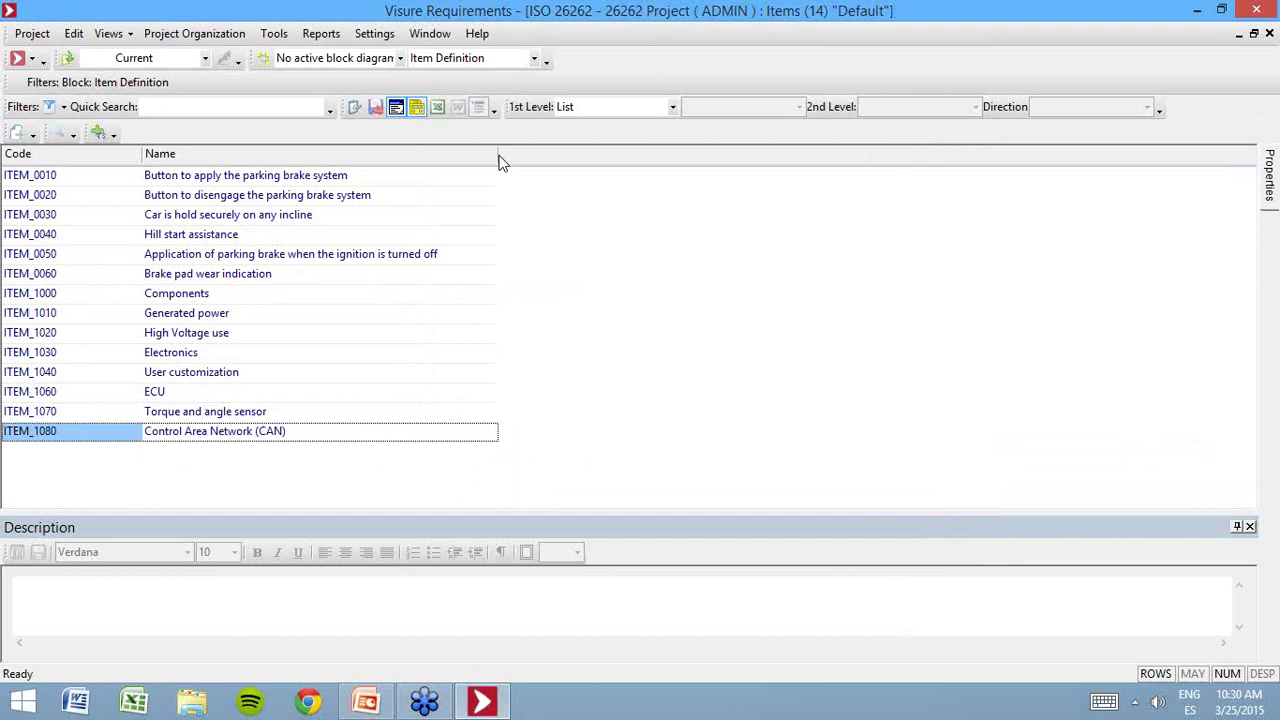
- Clear the active block by choosing No active block, and open the [2.HAZARDS] - ASIL View
click(534, 58)
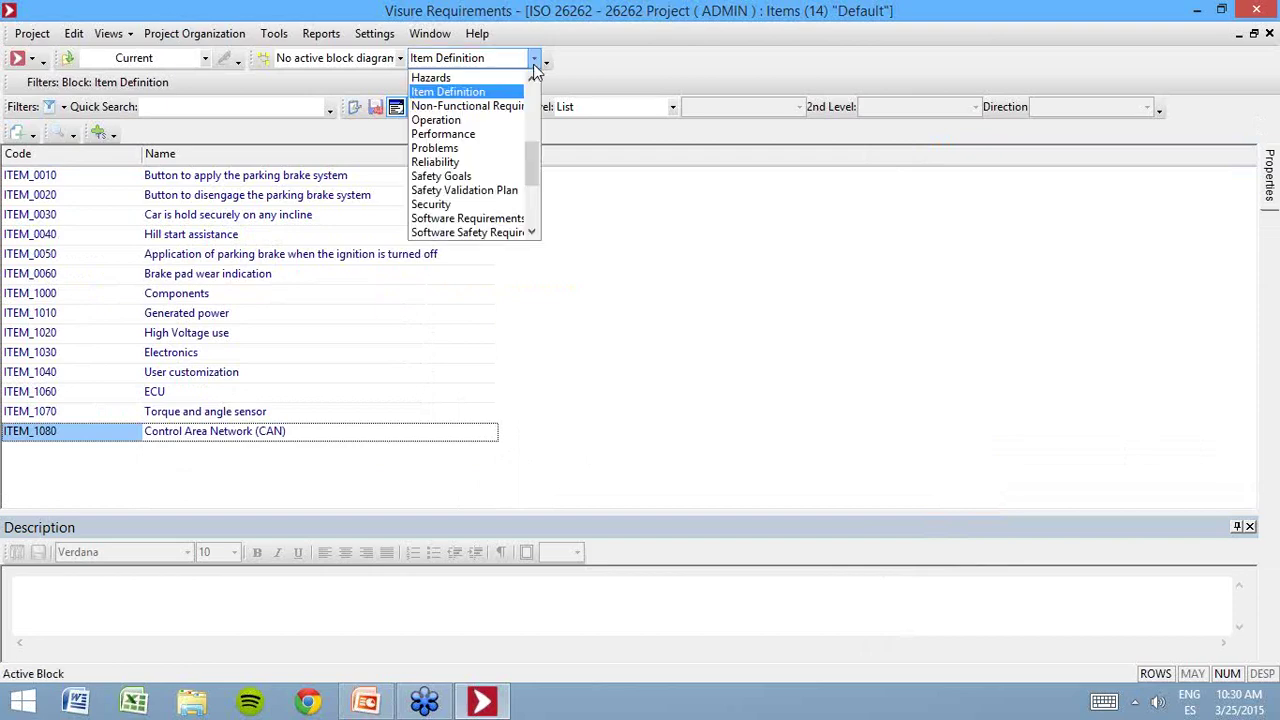
drag(534, 178, 546, 74)
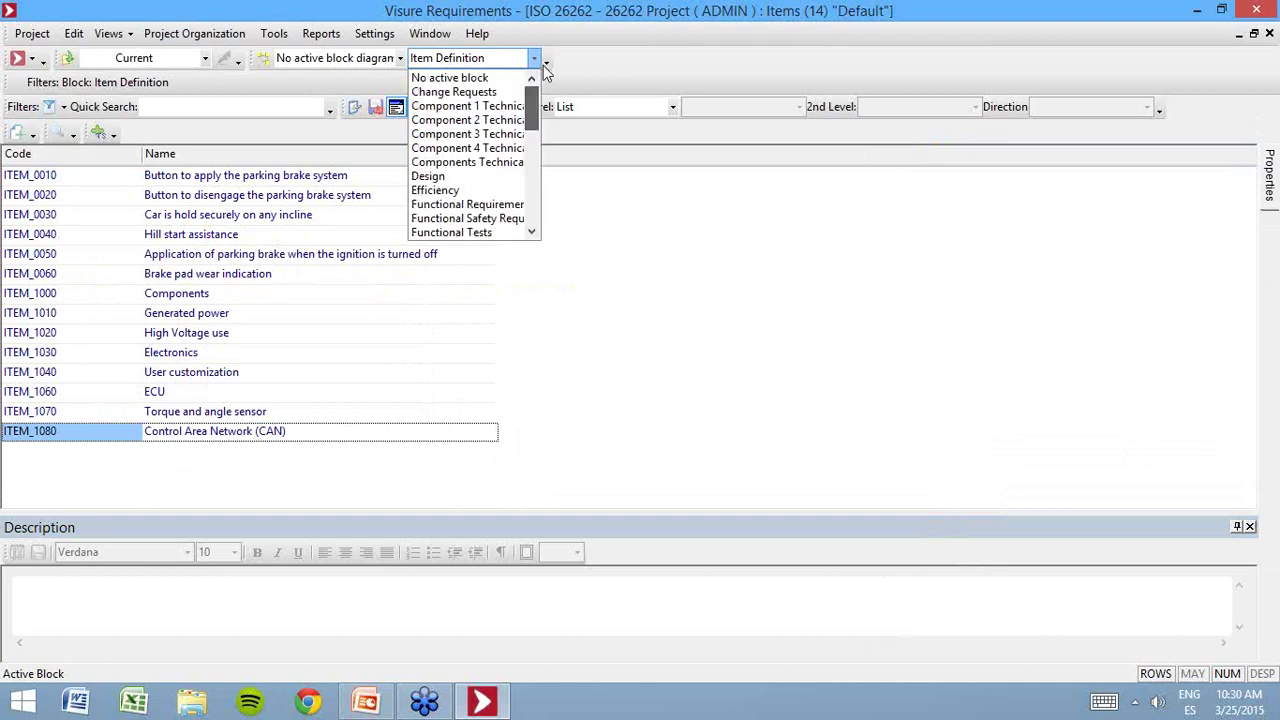
click(456, 78)
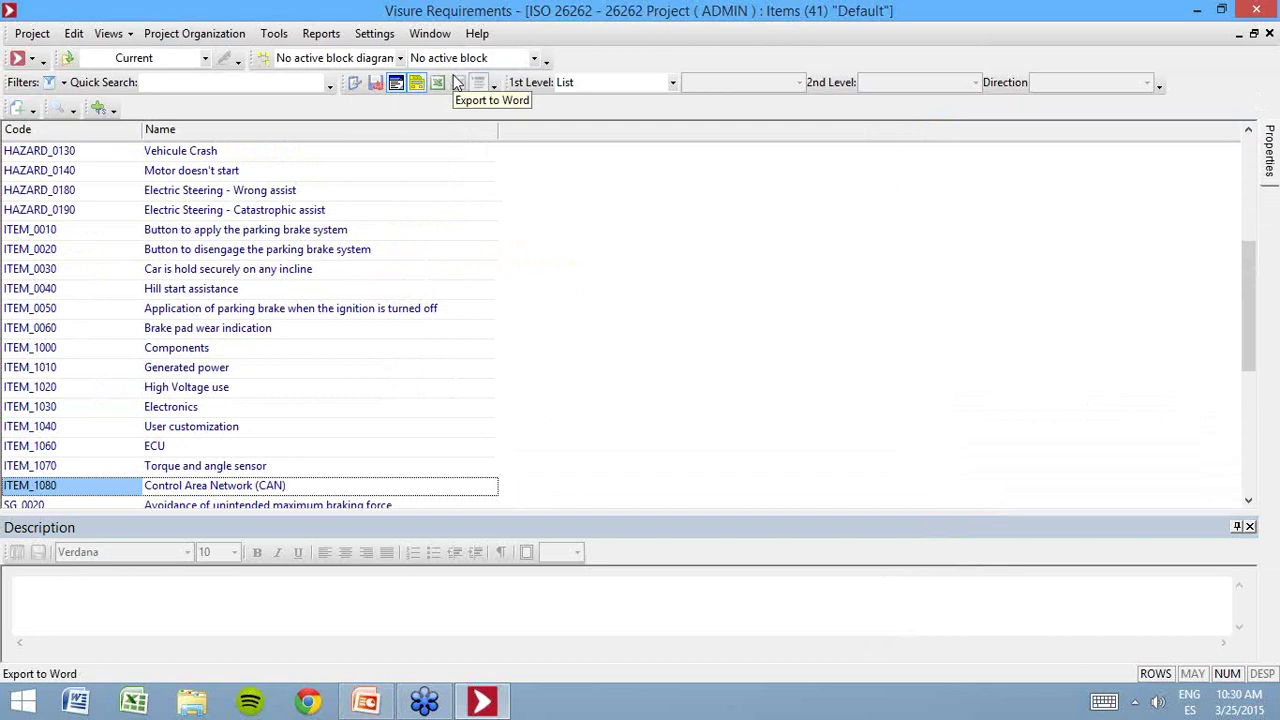
click(34, 59)
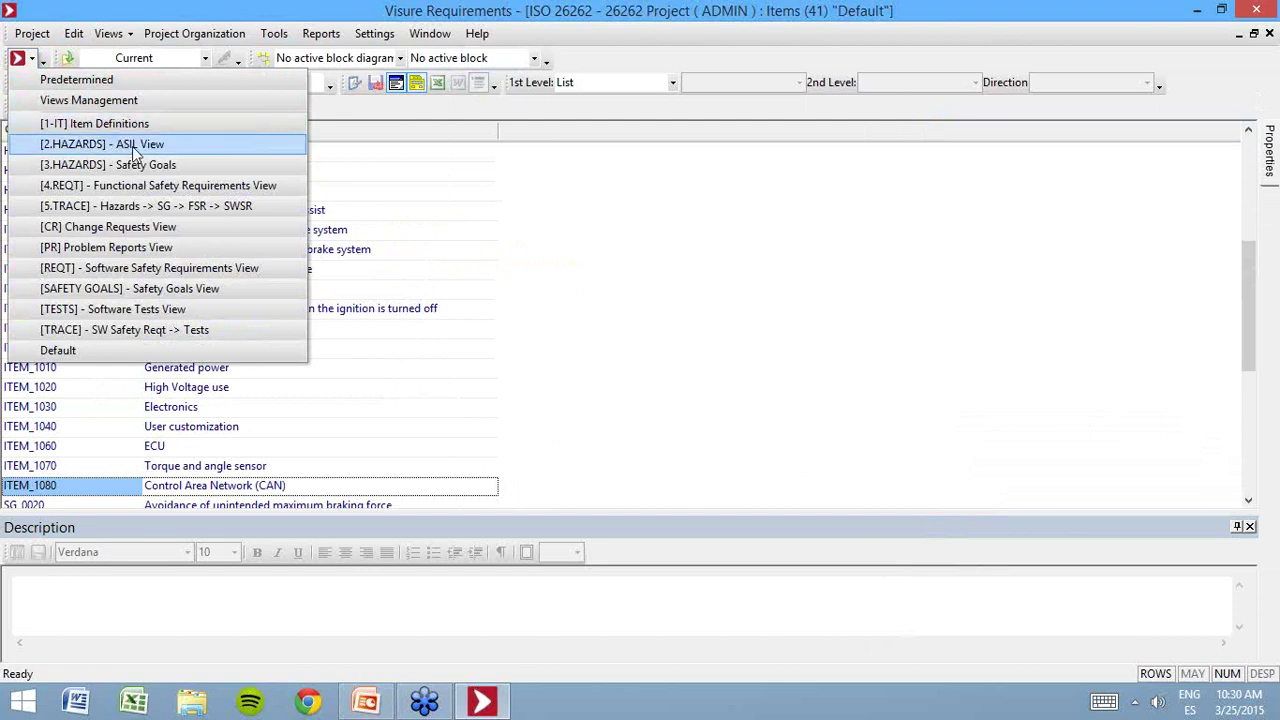
click(133, 145)
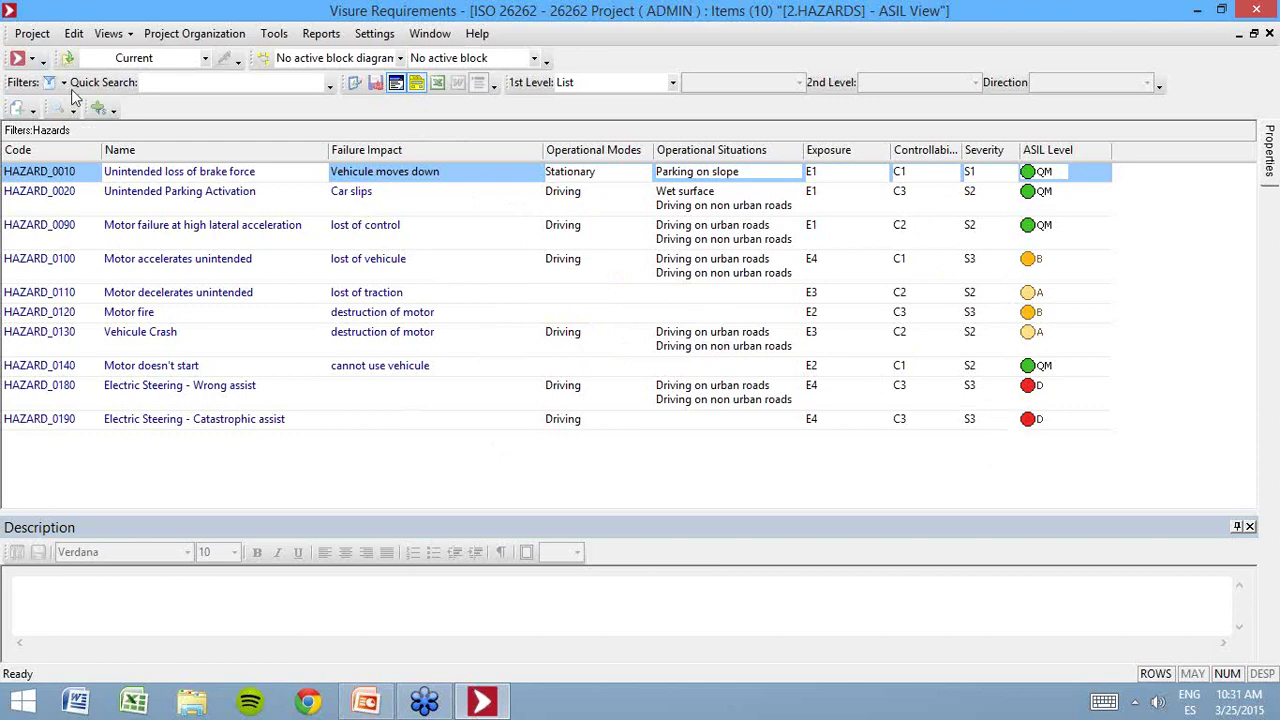
- Start a new item from the Hazard template and name it "Steering assist applied without driver turning the steering wheel."
click(18, 110)
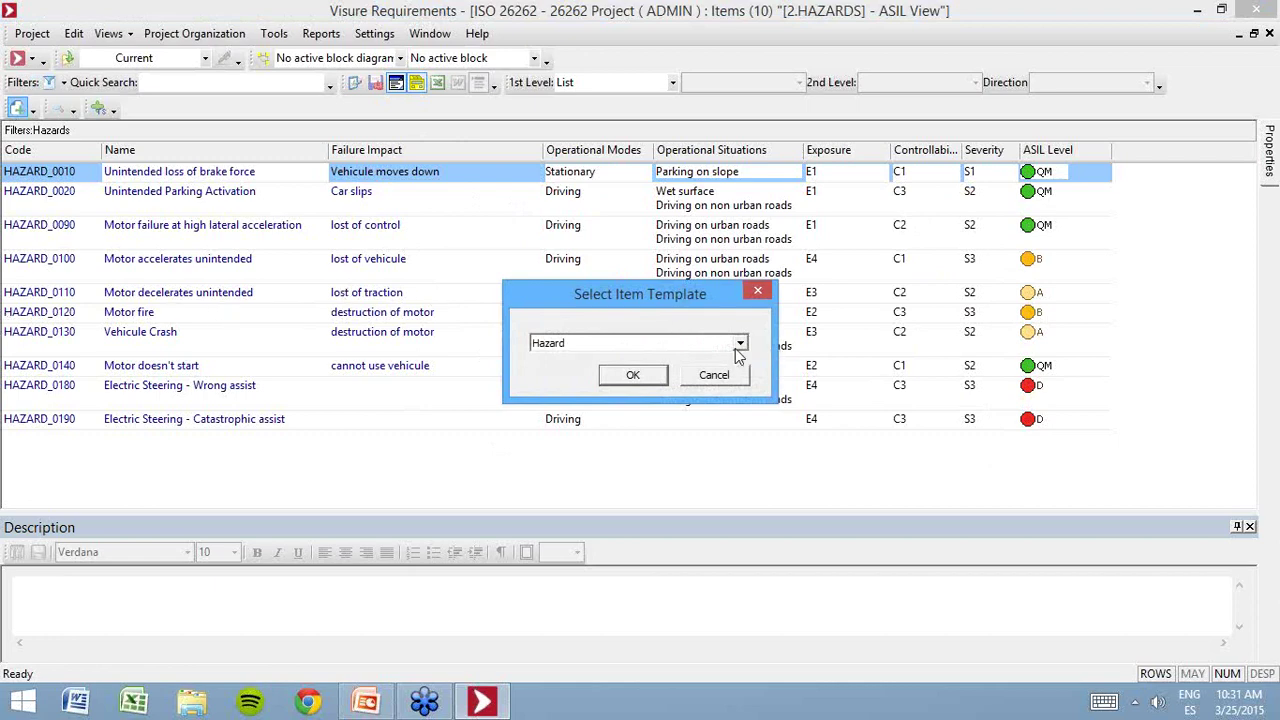
click(633, 376)
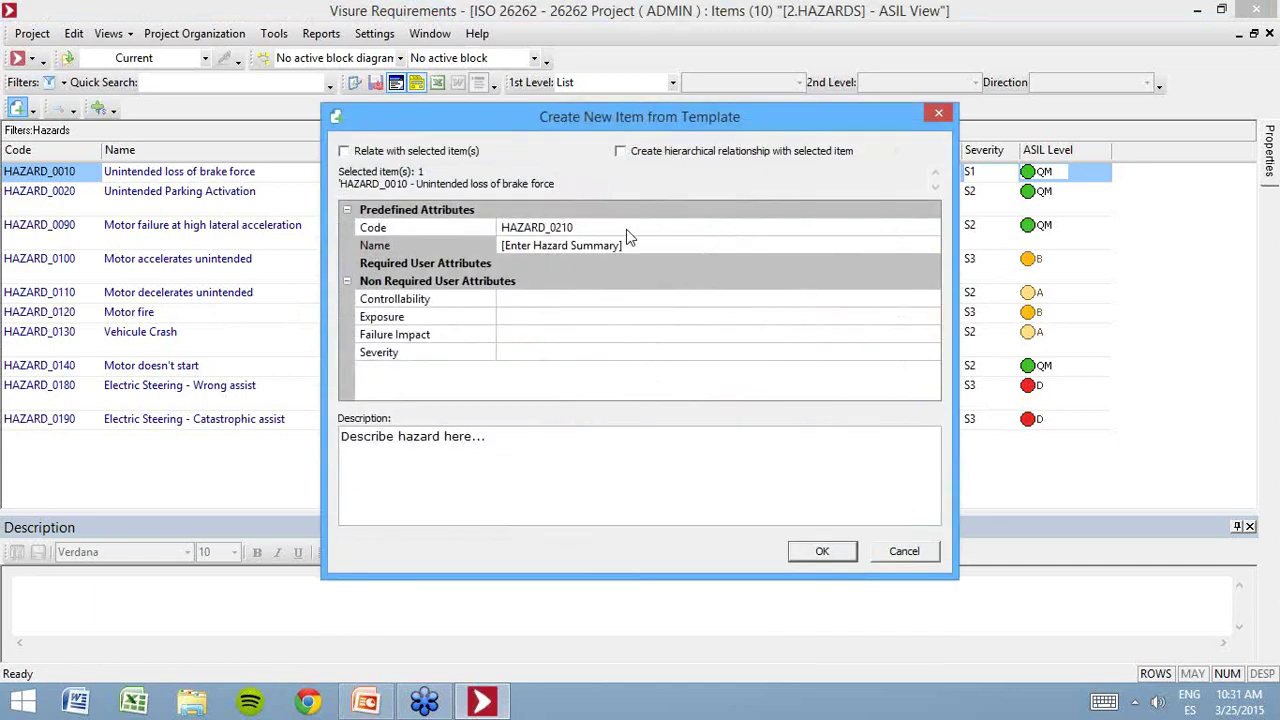
drag(640, 245, 165, 260)
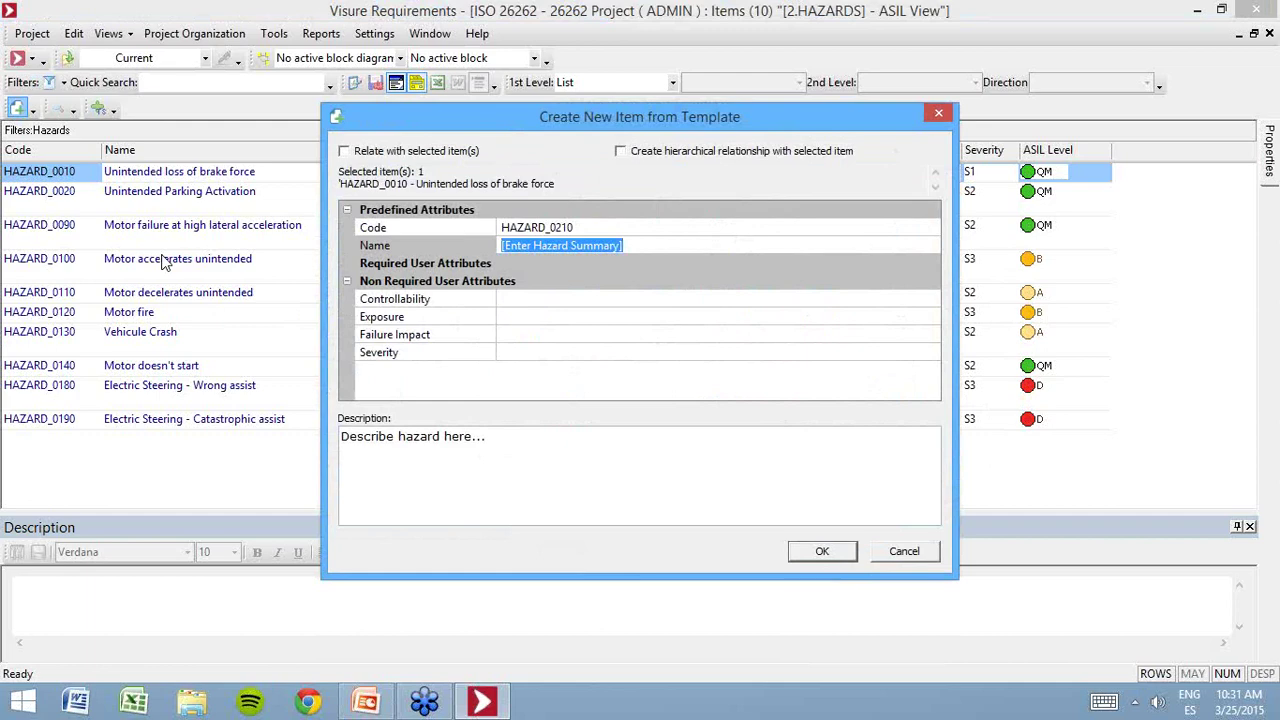
text(S)
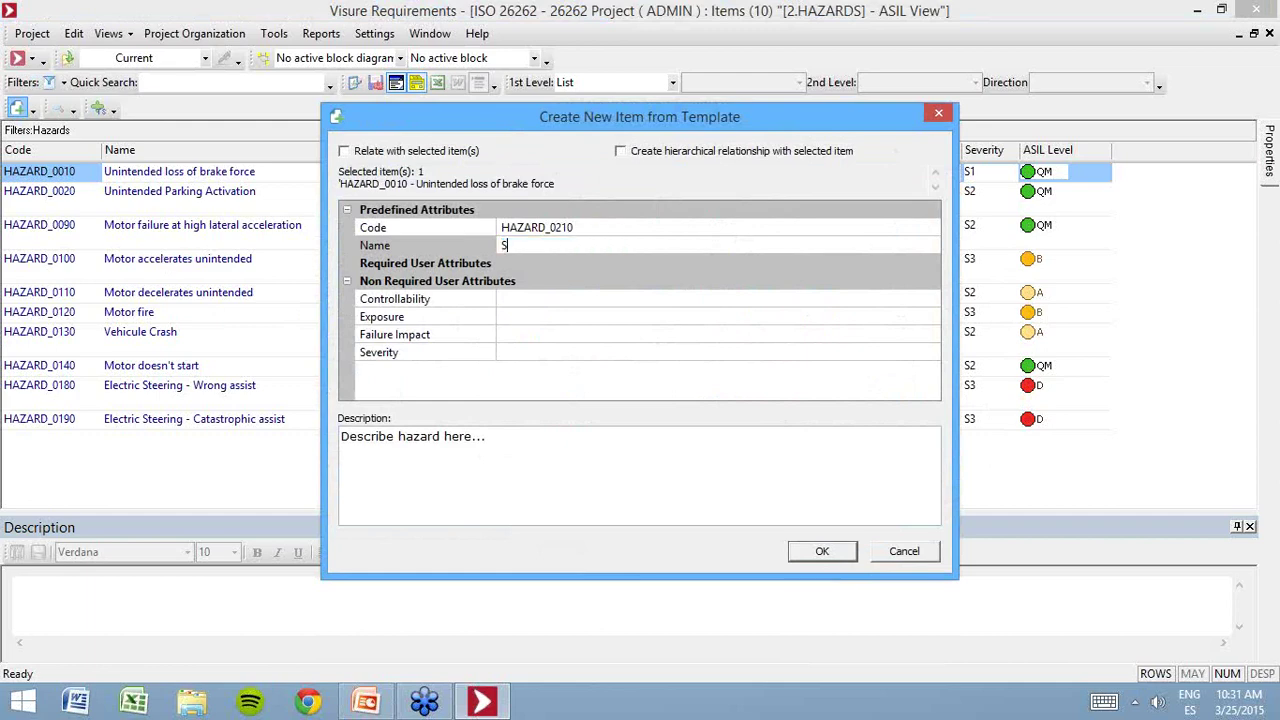
text(teerin)
key(BackSpace)
key(BackSpace)
key(BackSpace)
key(BackSpace)
text(r)
key(BackSpace)
text(ering assist applied without)
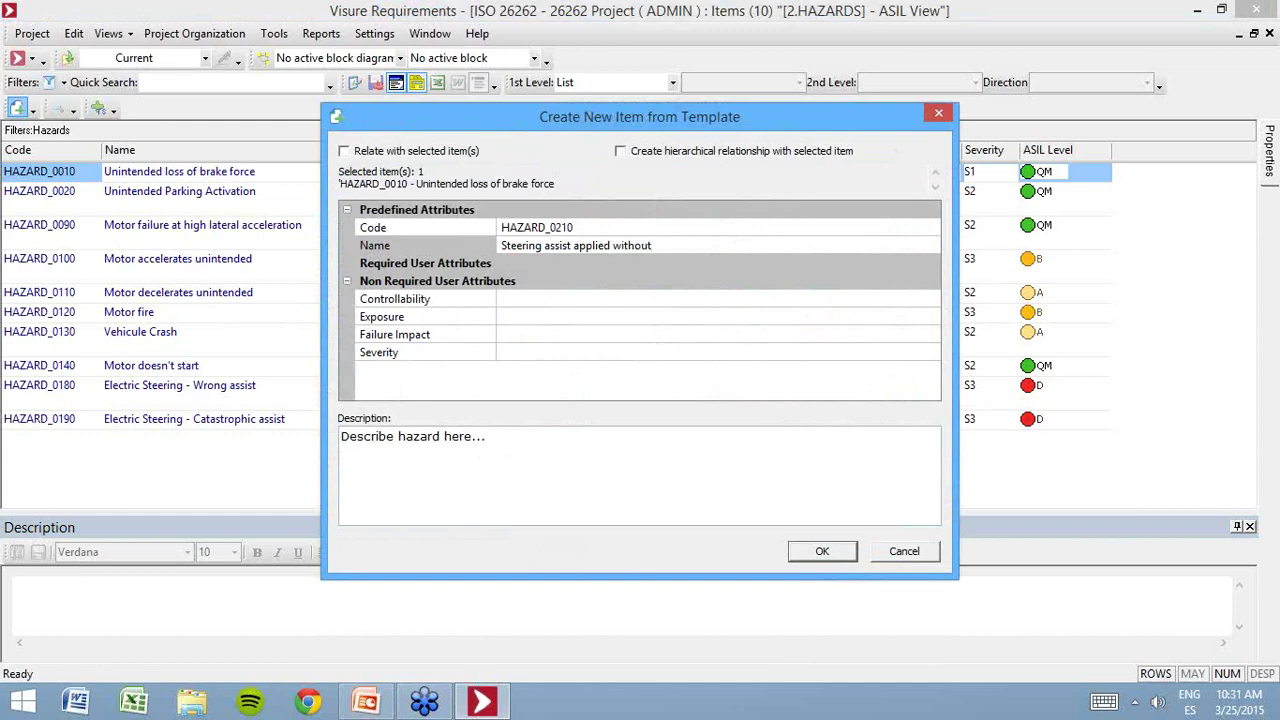
text( driver turning the steering wheel.)
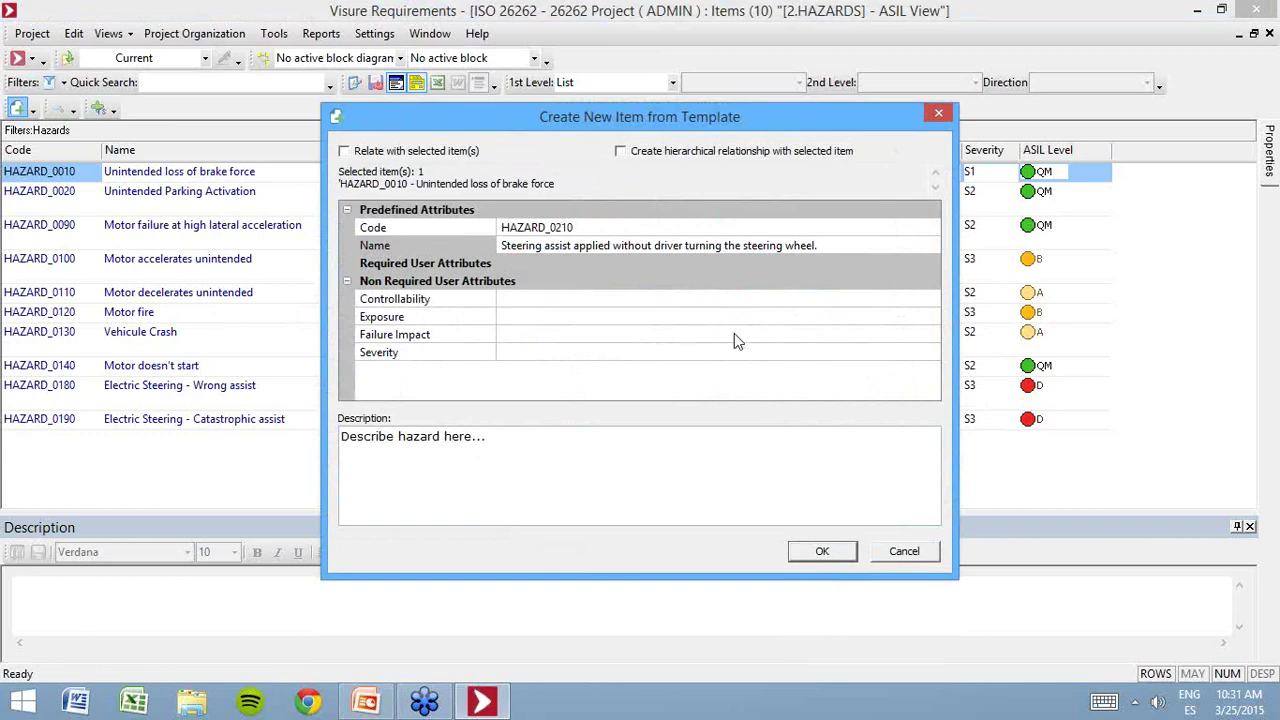
- Set the new hazard's Controllability to C3, Exposure to E4 and Severity to S3
click(509, 298)
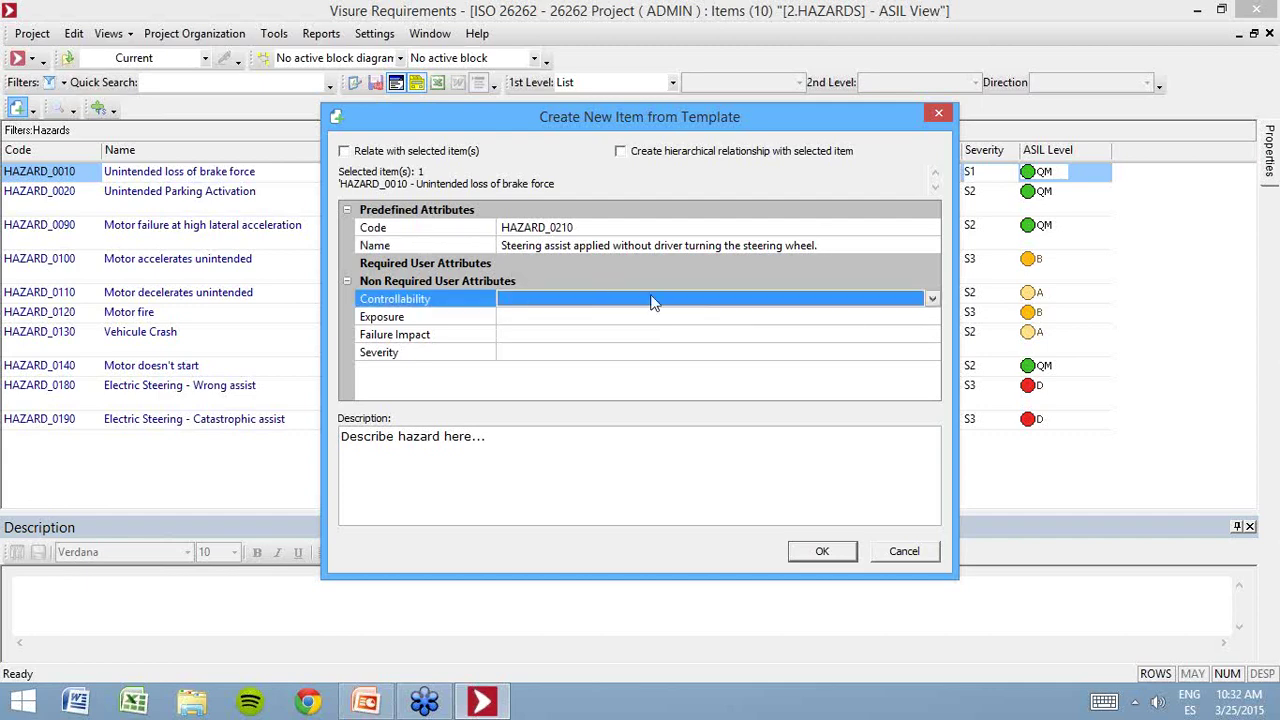
click(931, 298)
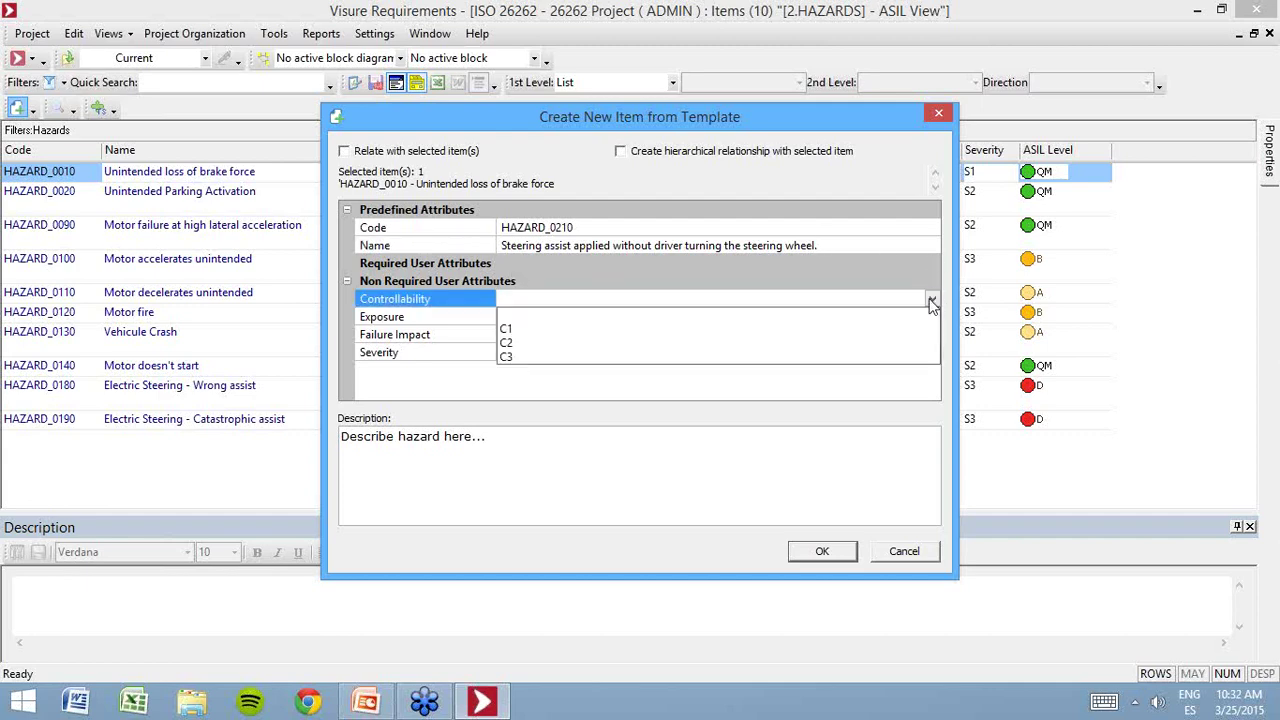
click(609, 360)
click(623, 316)
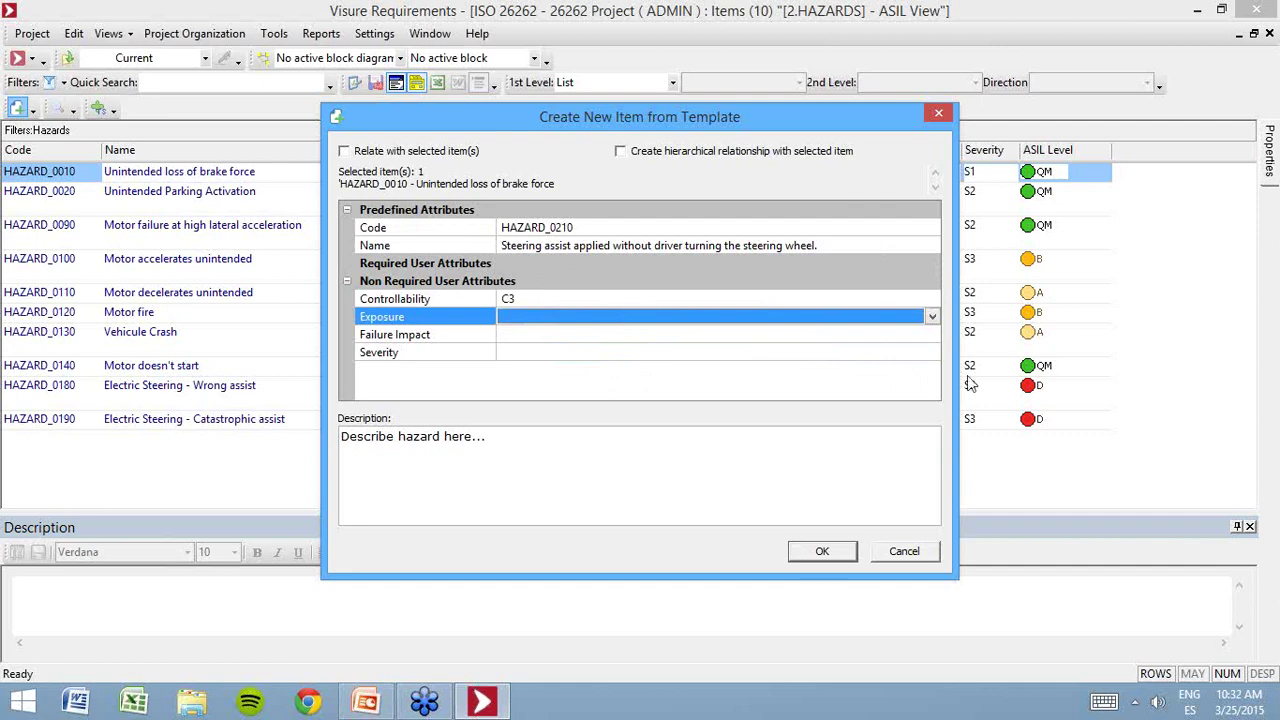
click(931, 316)
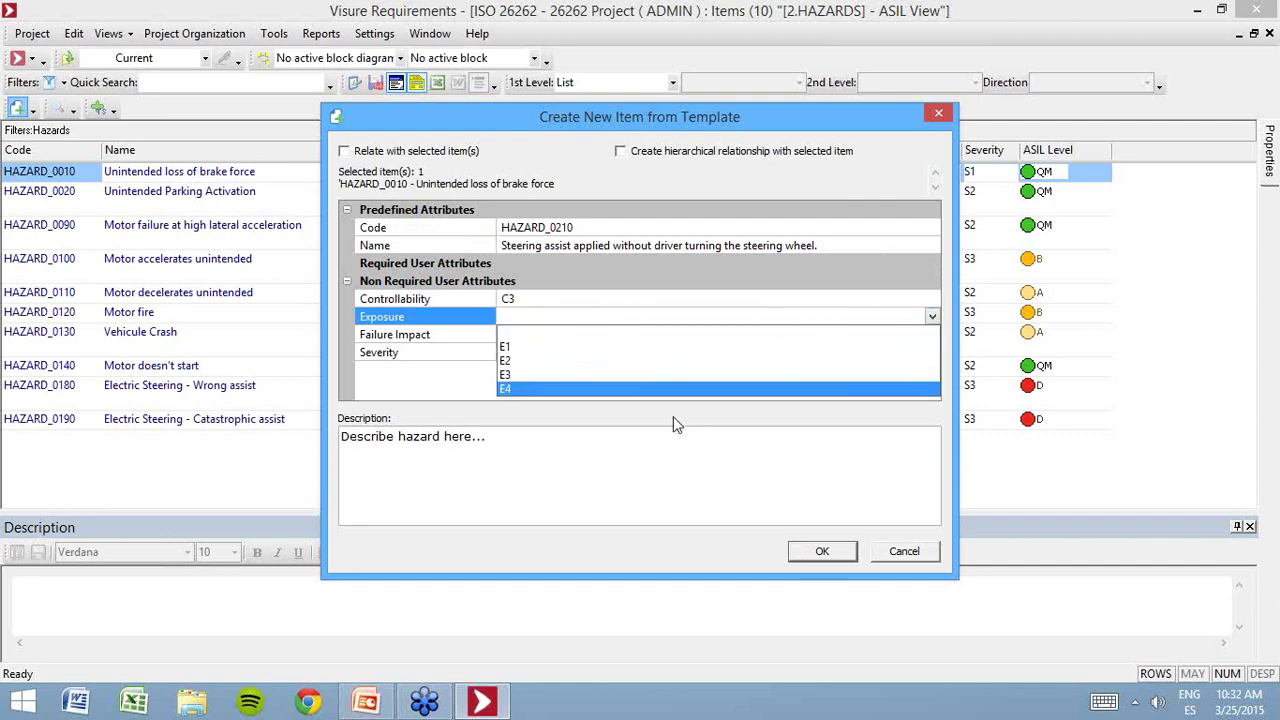
click(697, 390)
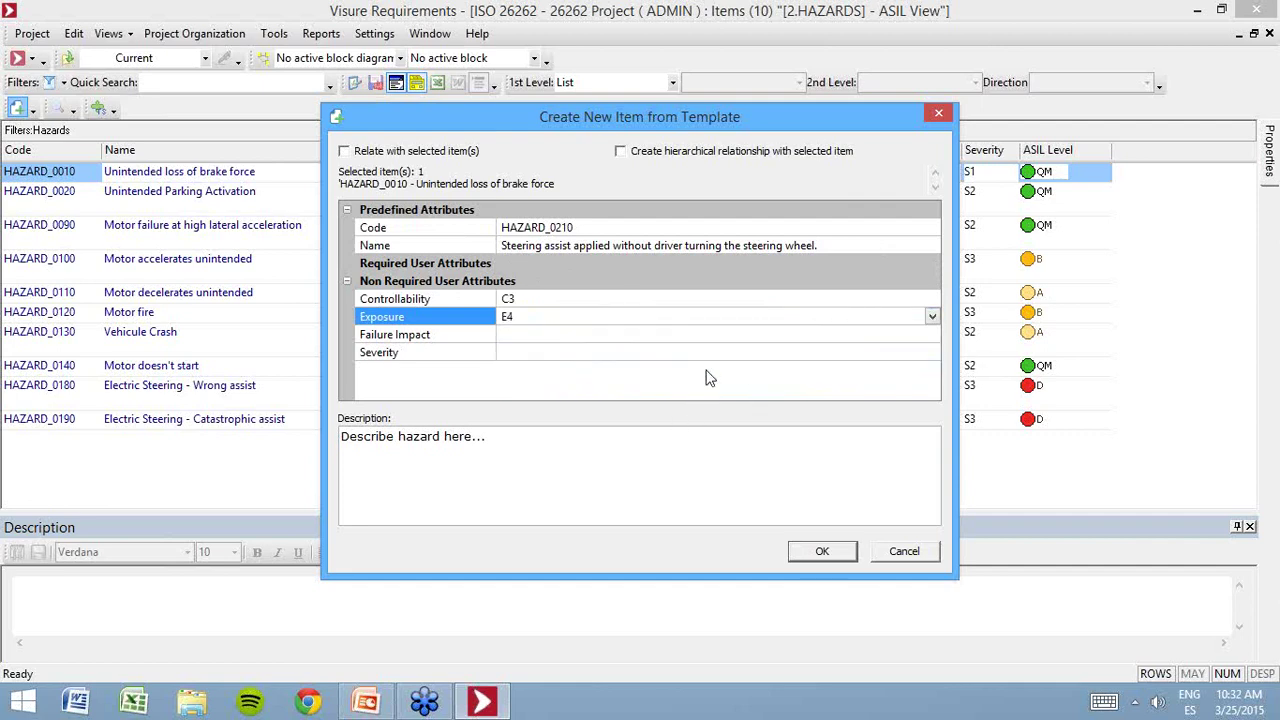
click(686, 356)
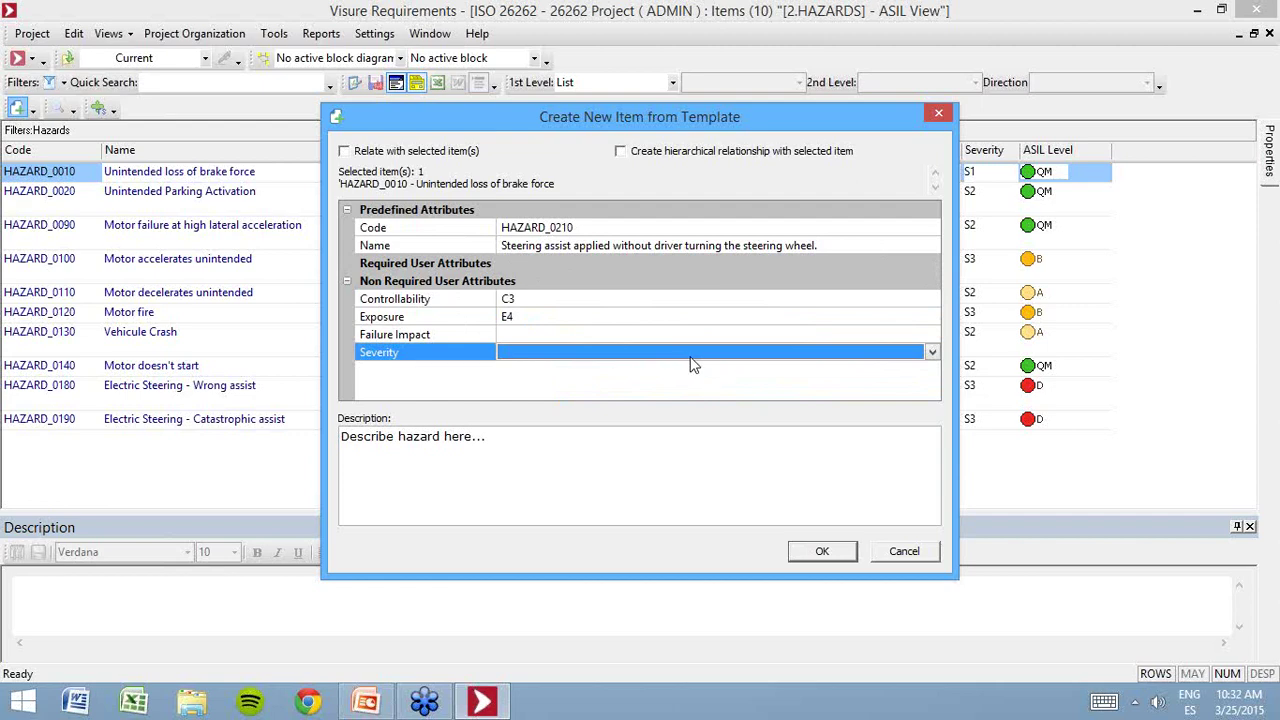
click(932, 353)
click(617, 393)
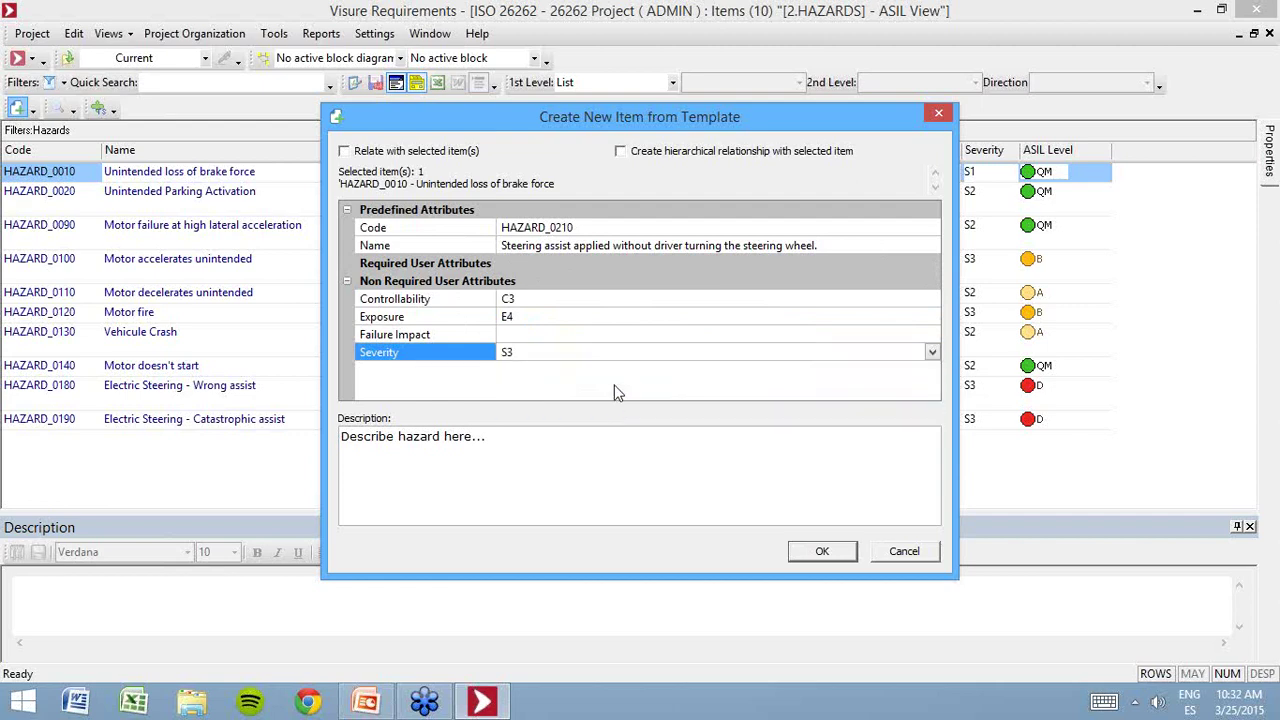
- Enter "Collision with other vehicles" as the failure impact and create the hazard
click(530, 336)
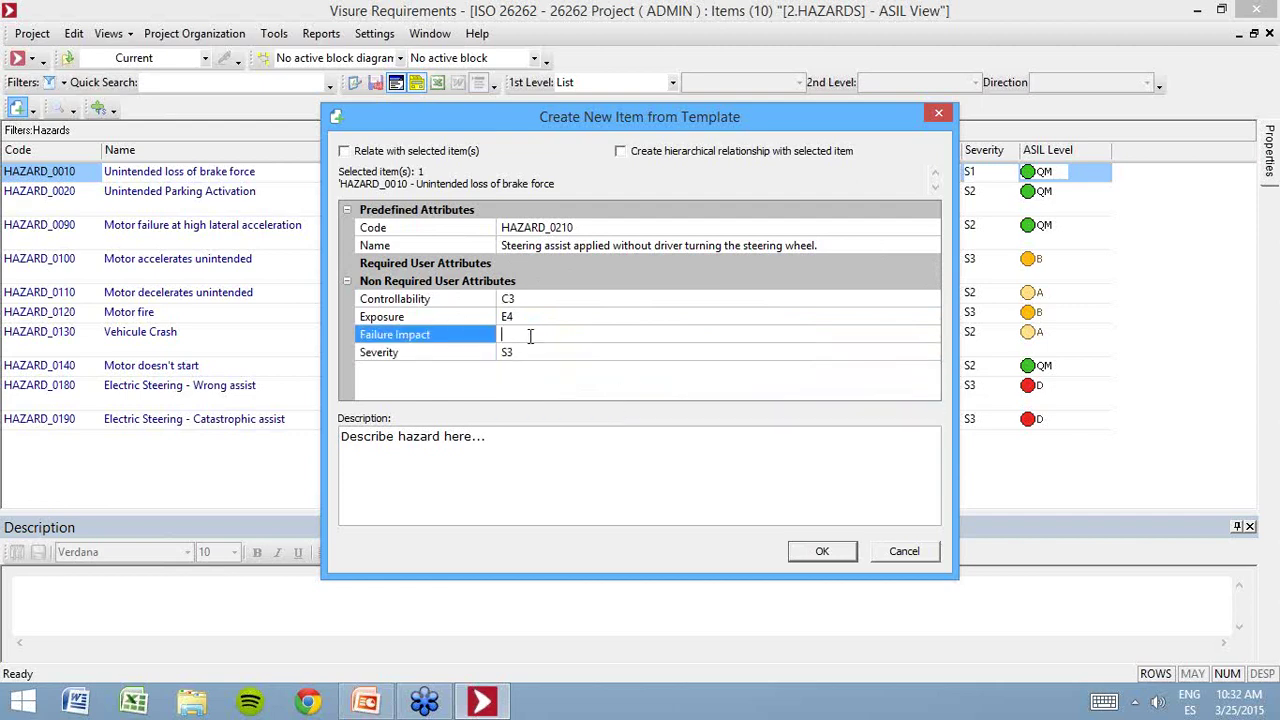
text(Collision with)
key(BackSpace)
text(h other vehi)
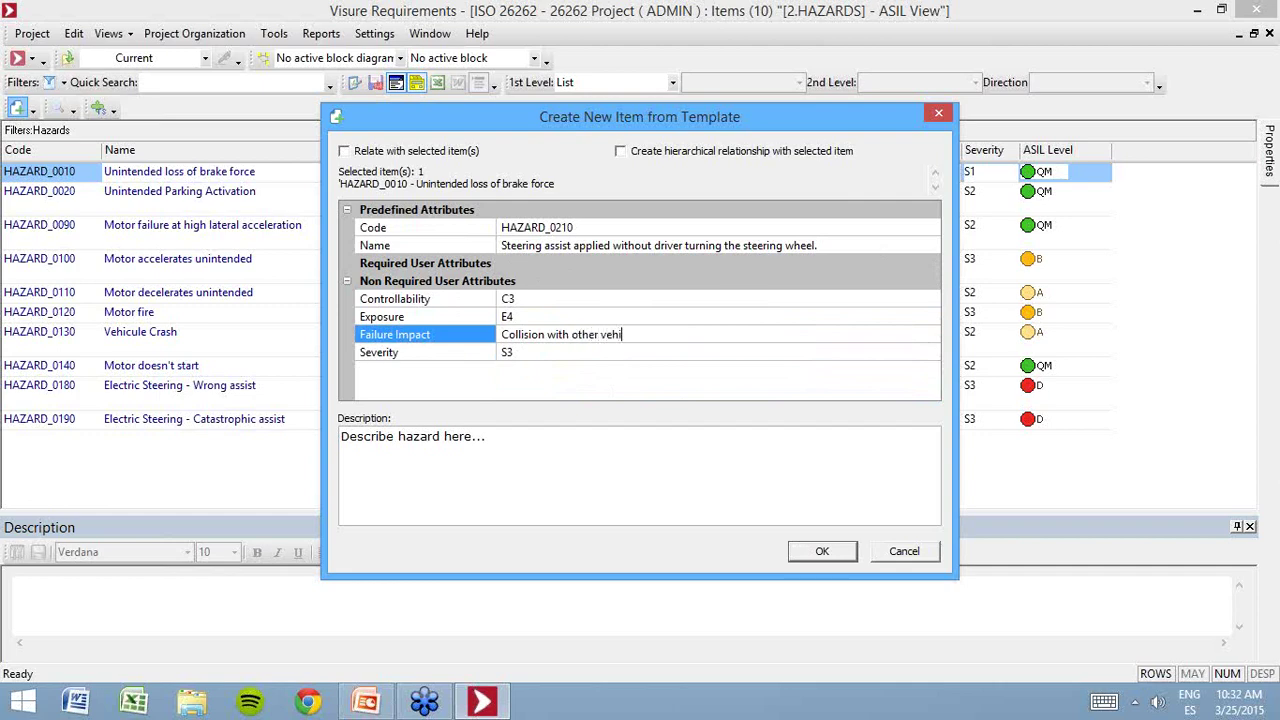
text(cles)
click(838, 548)
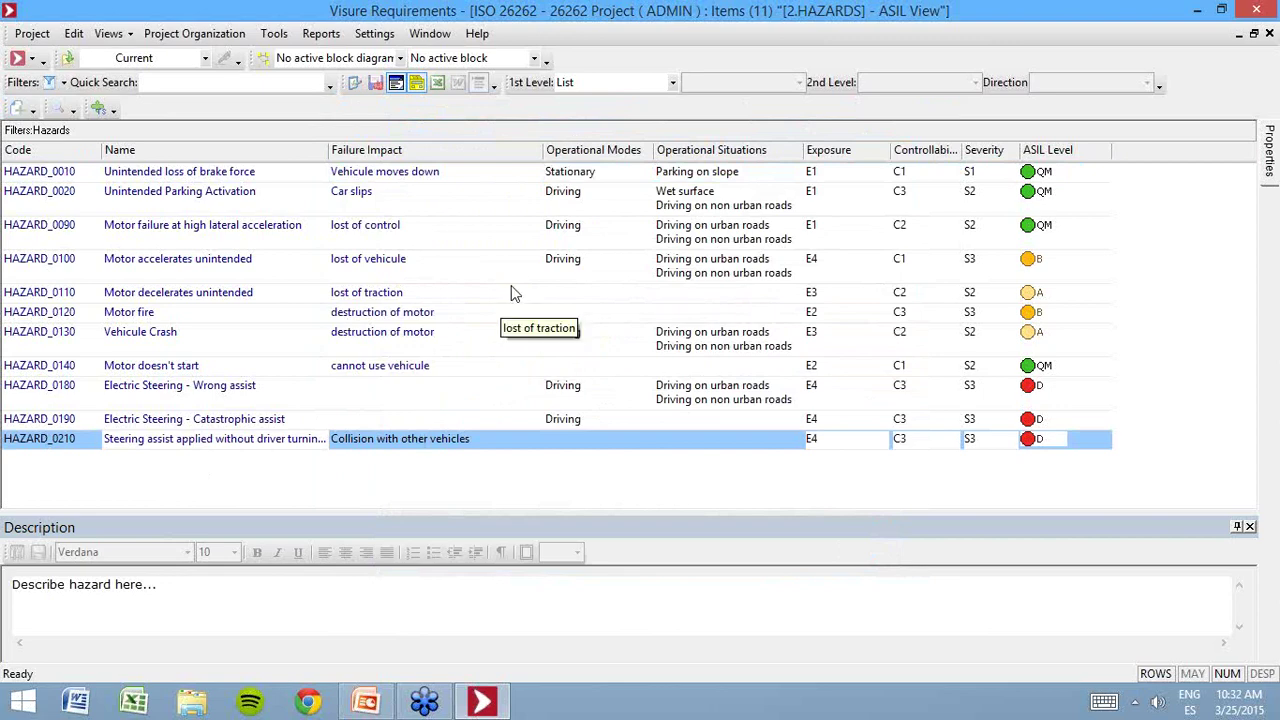
- Auto-hide the Description pane and set the operational mode of HAZARD_0210 to Driving
click(1237, 527)
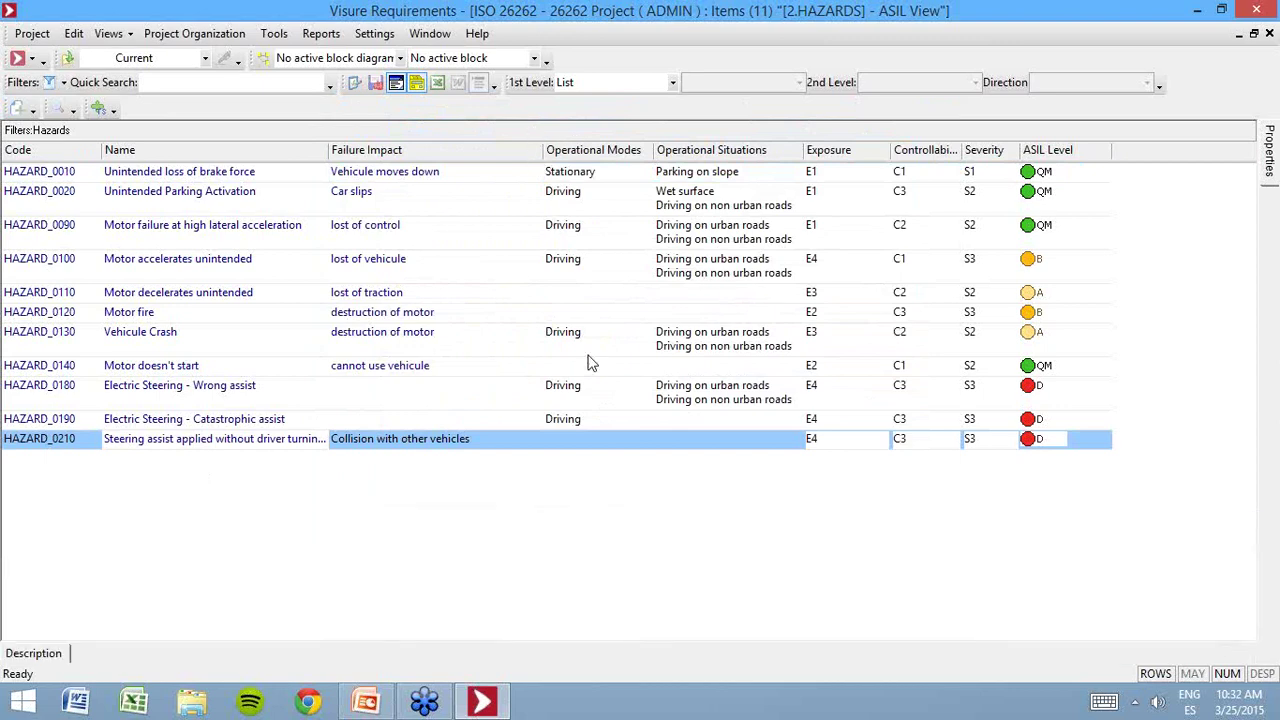
click(590, 444)
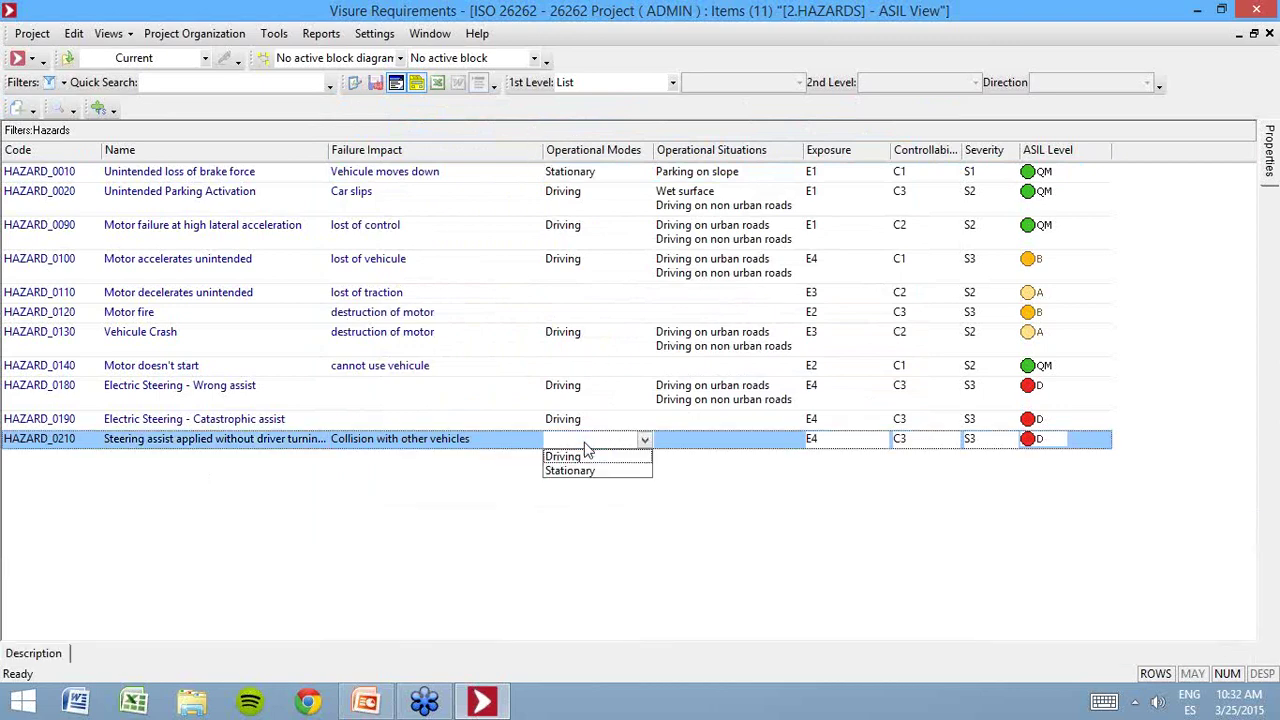
click(563, 457)
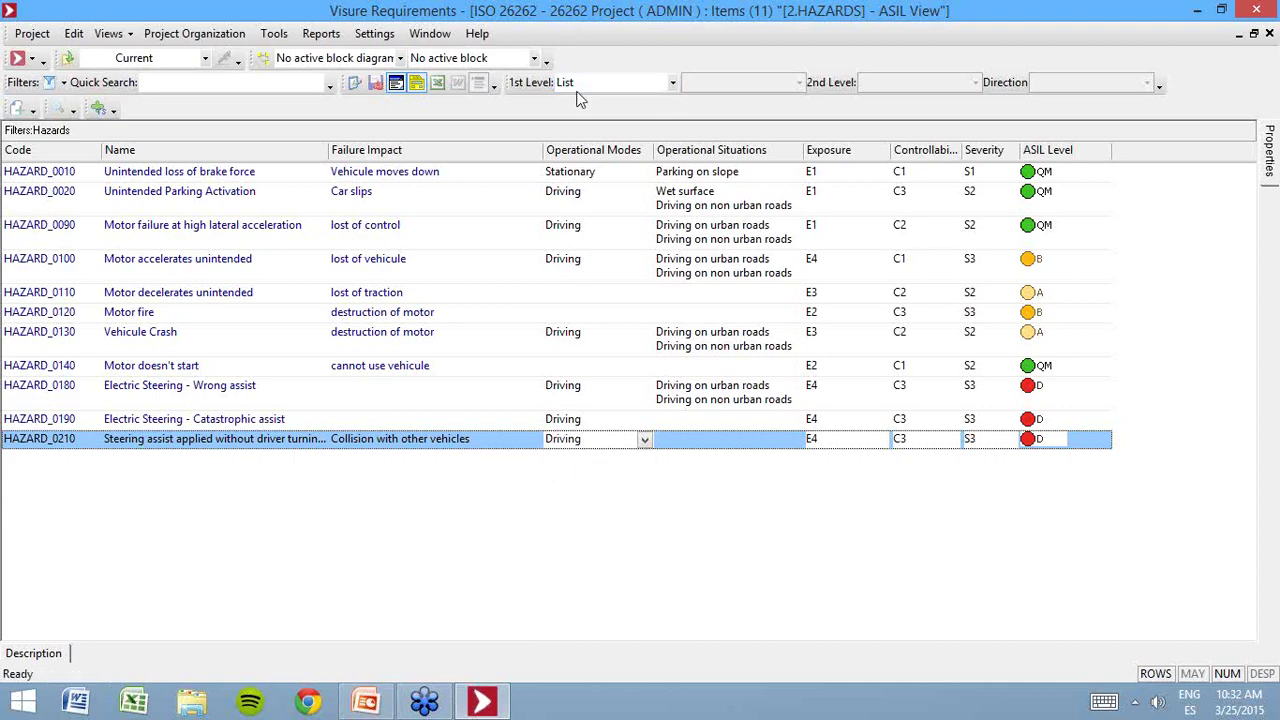
- Assign HAZARD_0210 the operational situations Driving on urban roads, Wet surface, On uphill, On downhill, Driving on non urban roads and Freeway
click(758, 443)
click(758, 443)
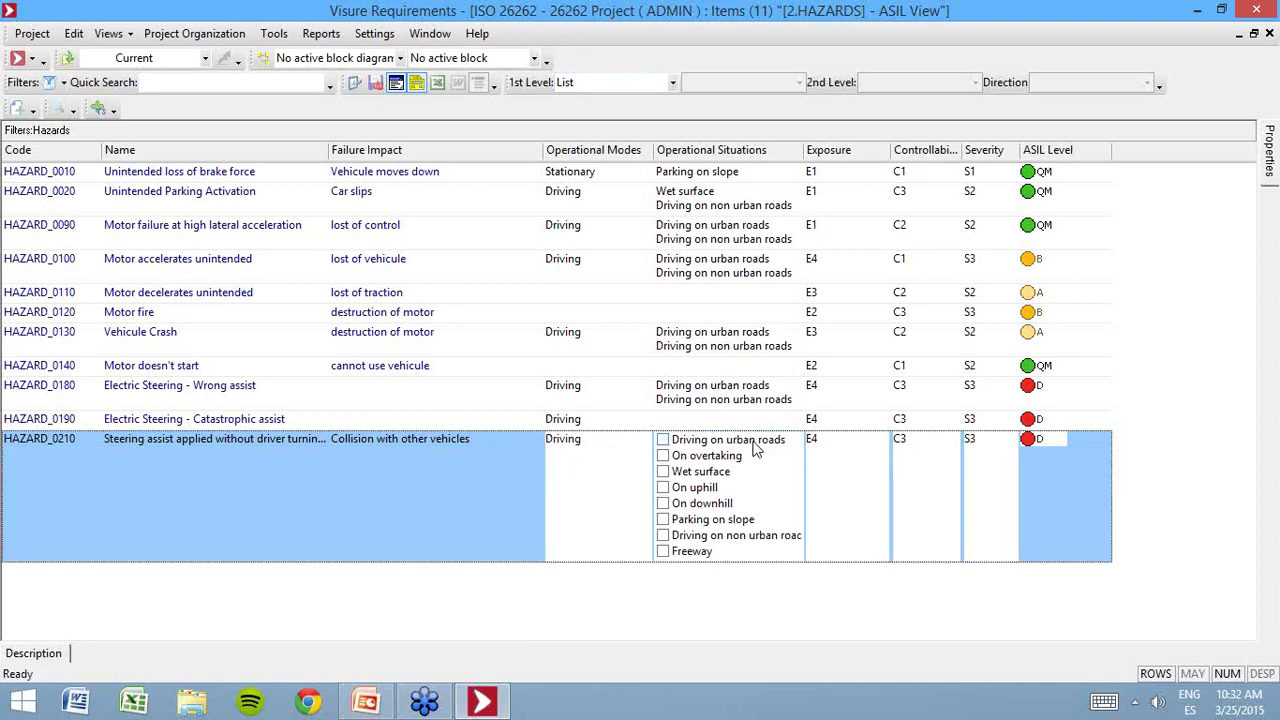
click(664, 441)
click(663, 471)
click(663, 503)
click(663, 487)
click(662, 535)
click(662, 551)
click(494, 421)
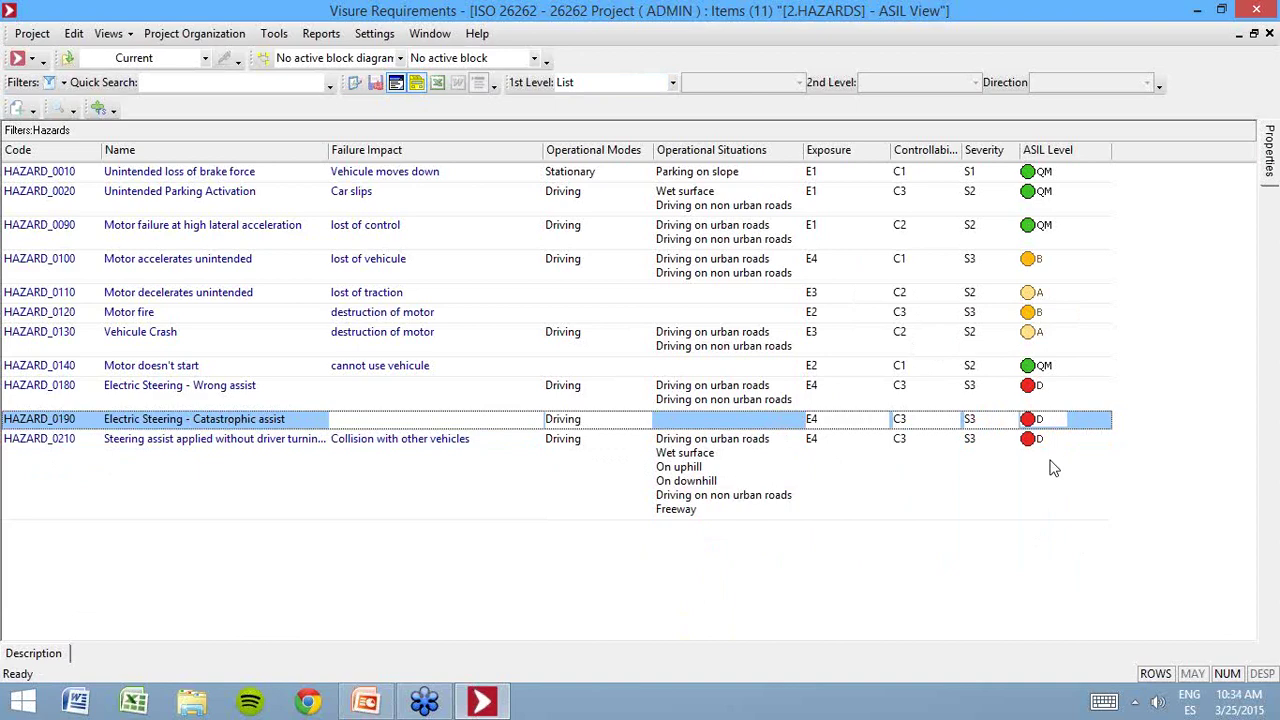
- Try Controllability C1 on HAZARD_0210 and restore it to C3
click(928, 439)
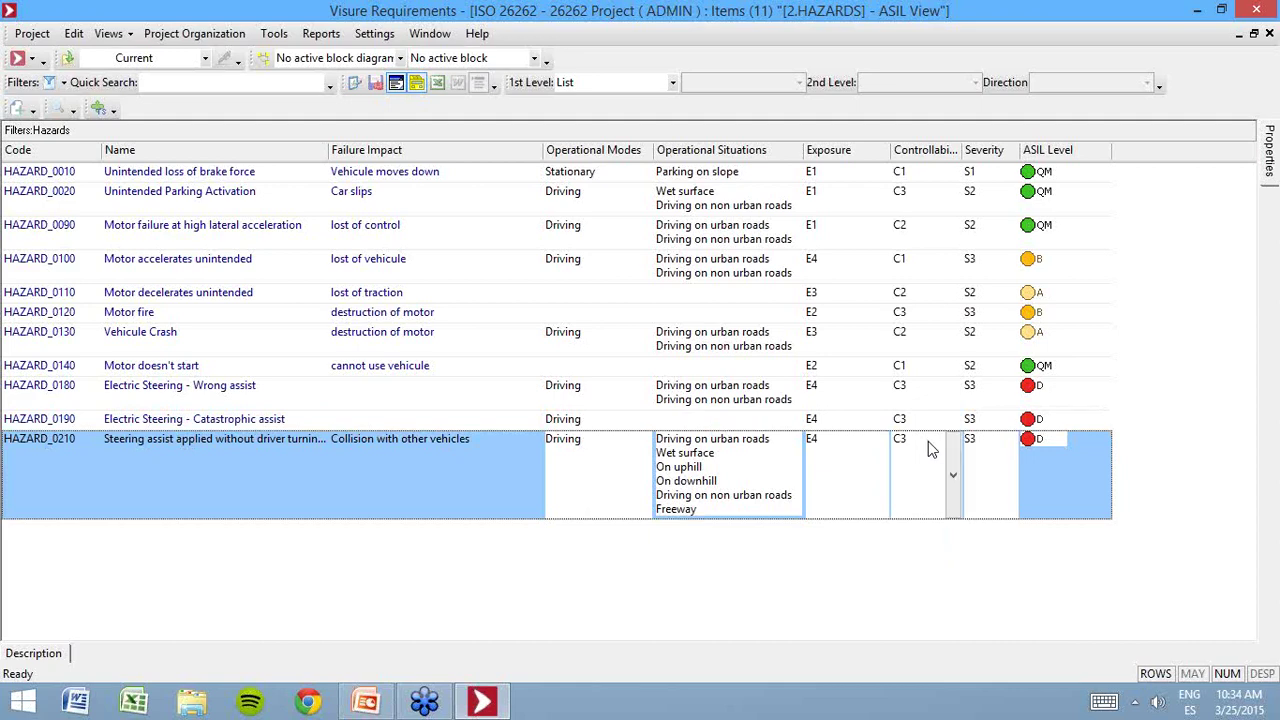
click(928, 451)
click(914, 523)
click(934, 470)
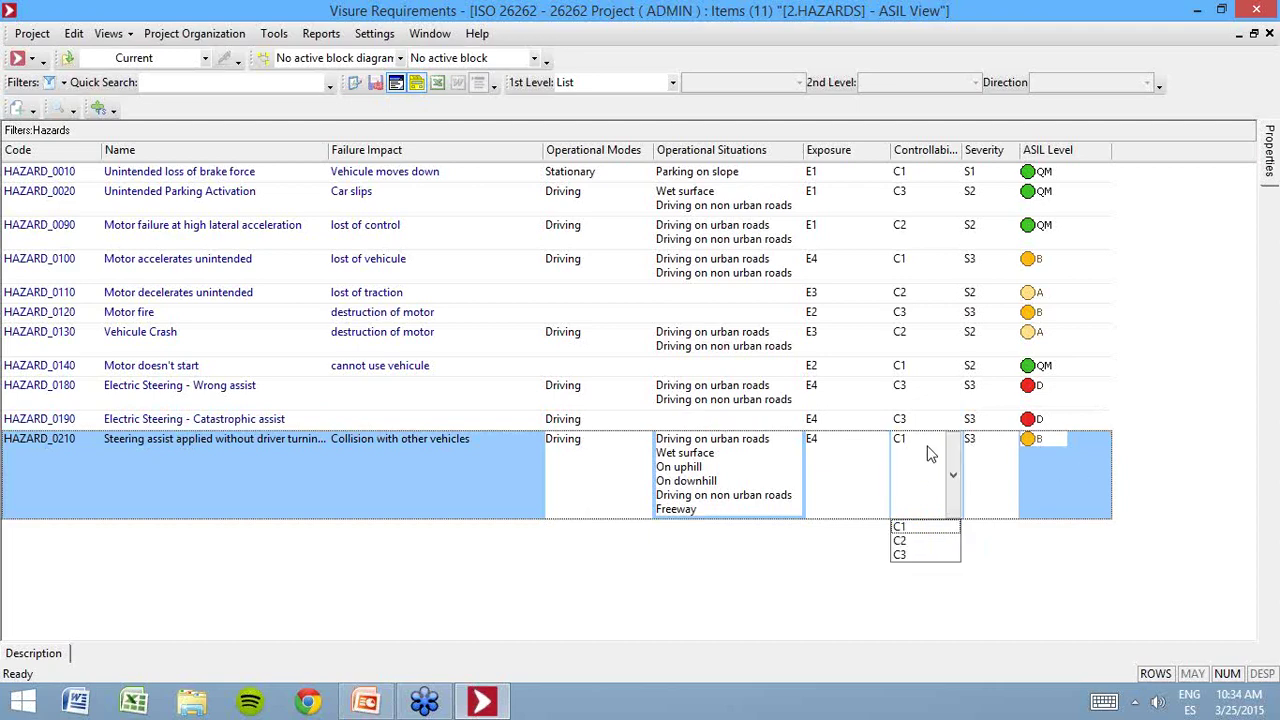
click(908, 553)
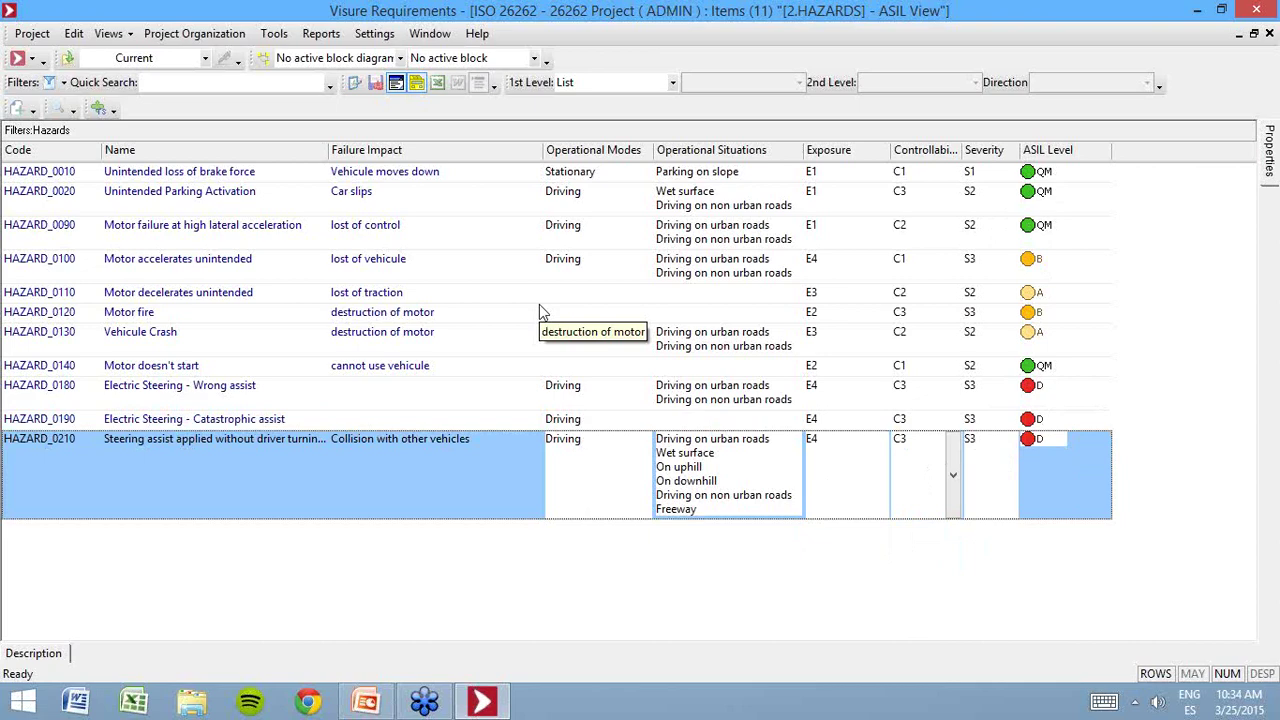
- Export the ASIL view's hazards to Excel, view the generated sheet and close it without saving
click(439, 86)
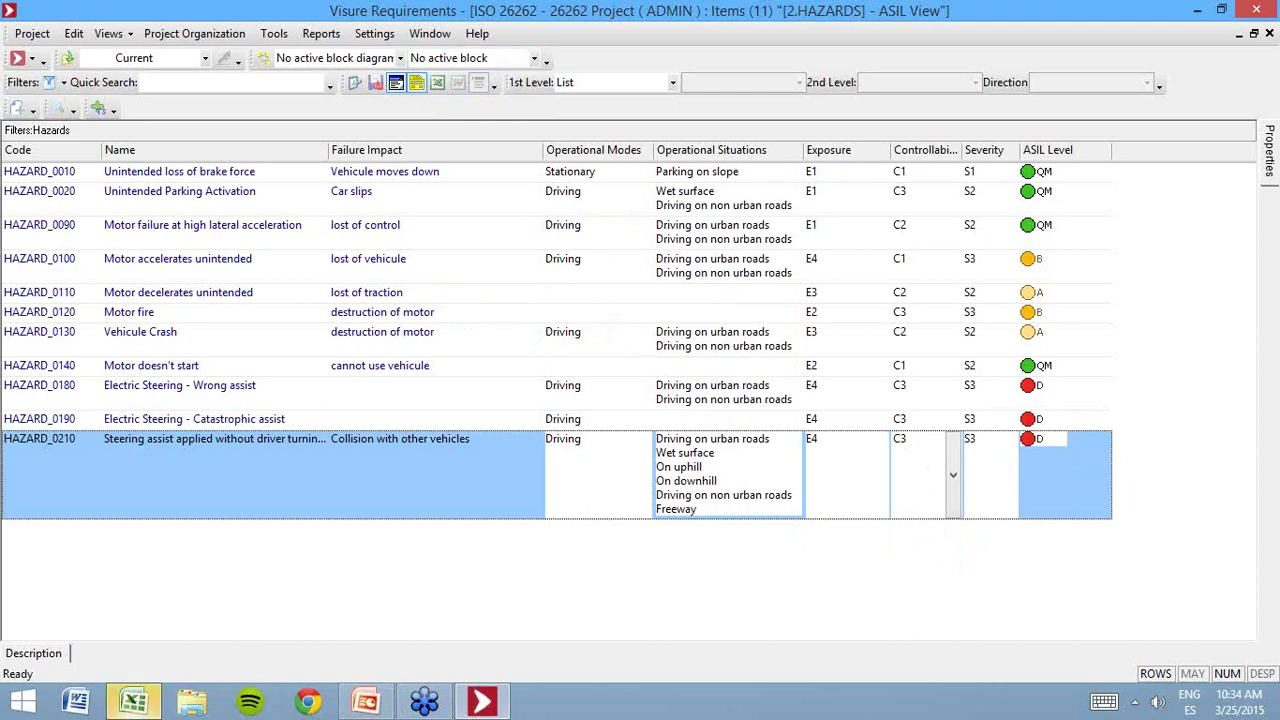
click(135, 703)
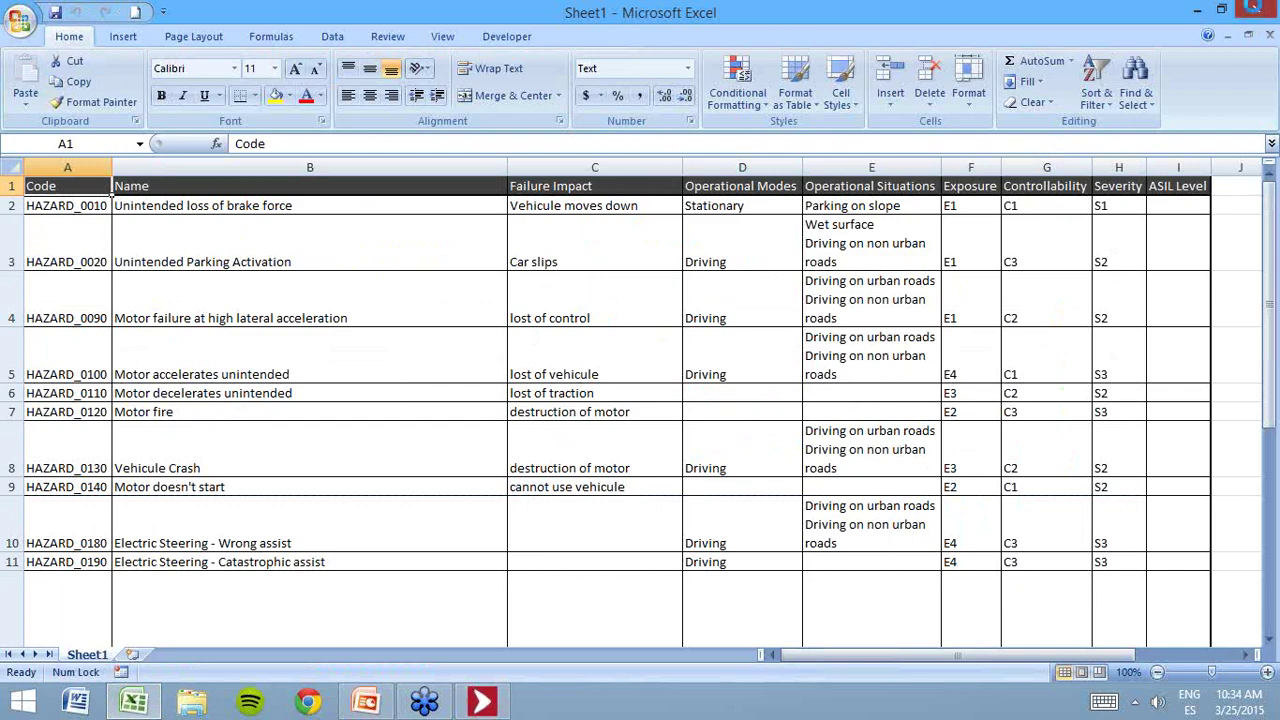
click(1255, 10)
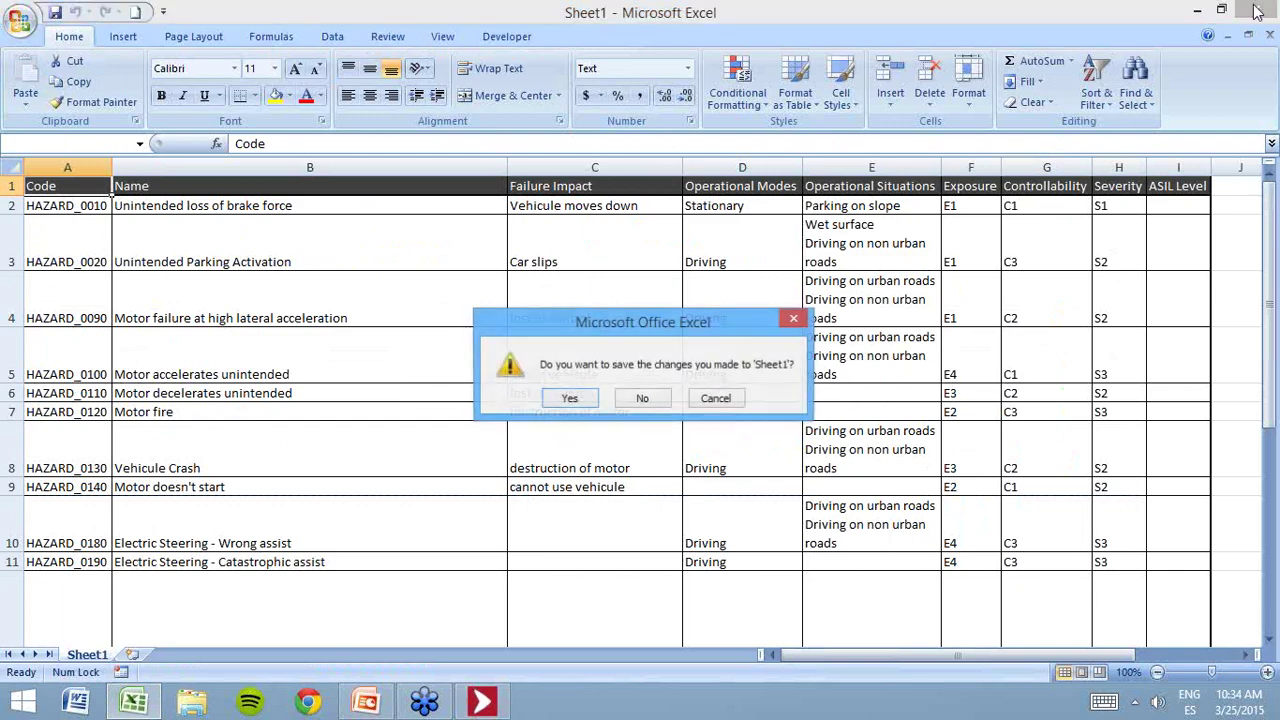
click(637, 403)
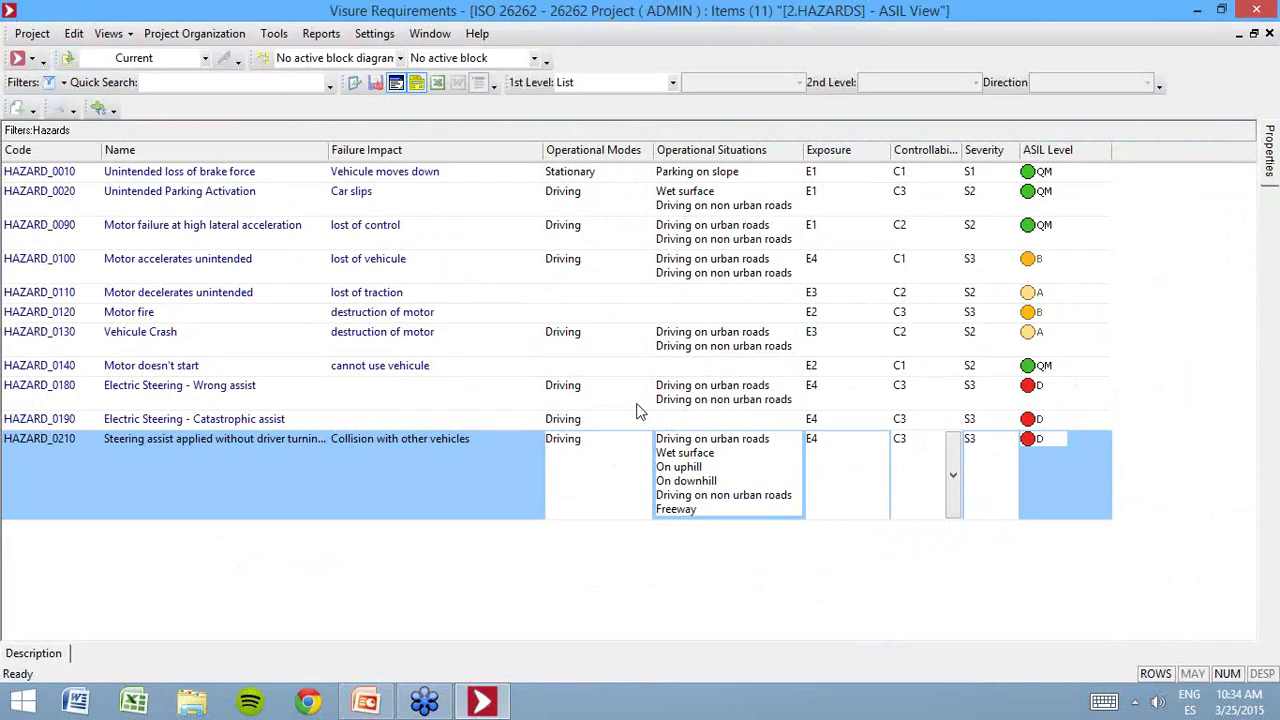
- Switch to the [3.HAZARDS] - Safety Goals view and inspect the safety goal under HAZARD_0180
click(35, 59)
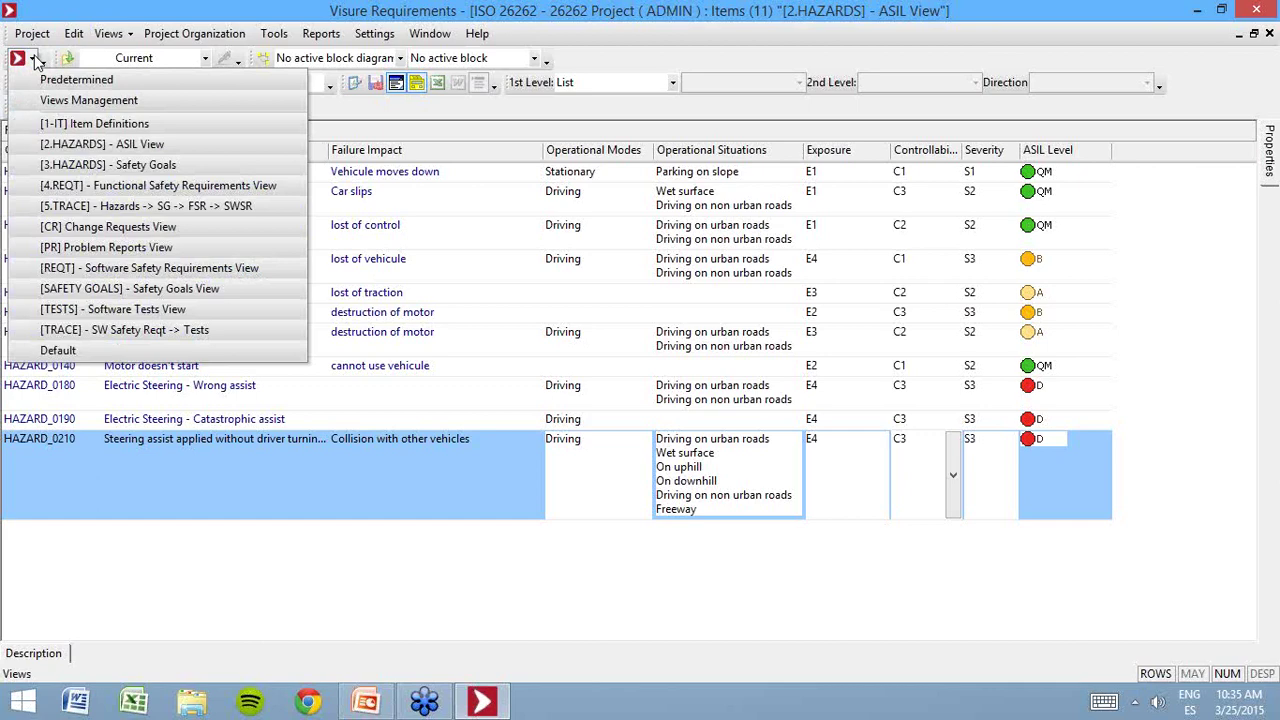
click(165, 166)
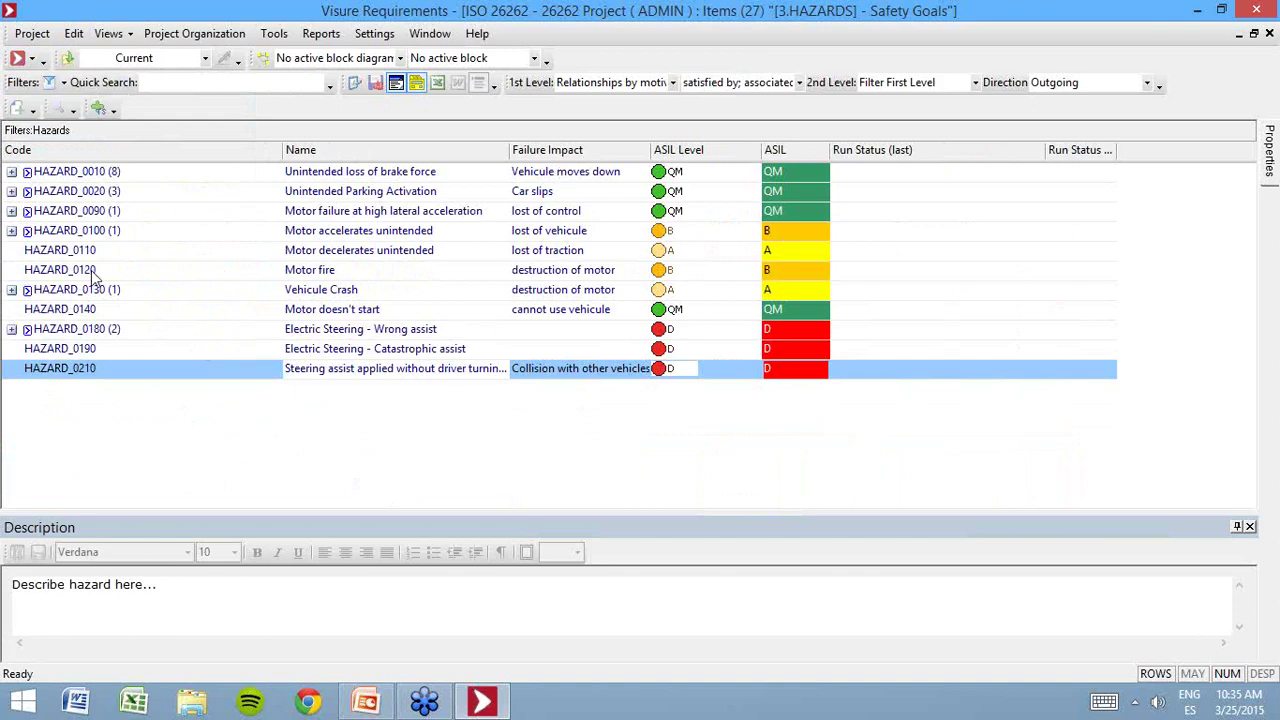
mouse_move(87, 283)
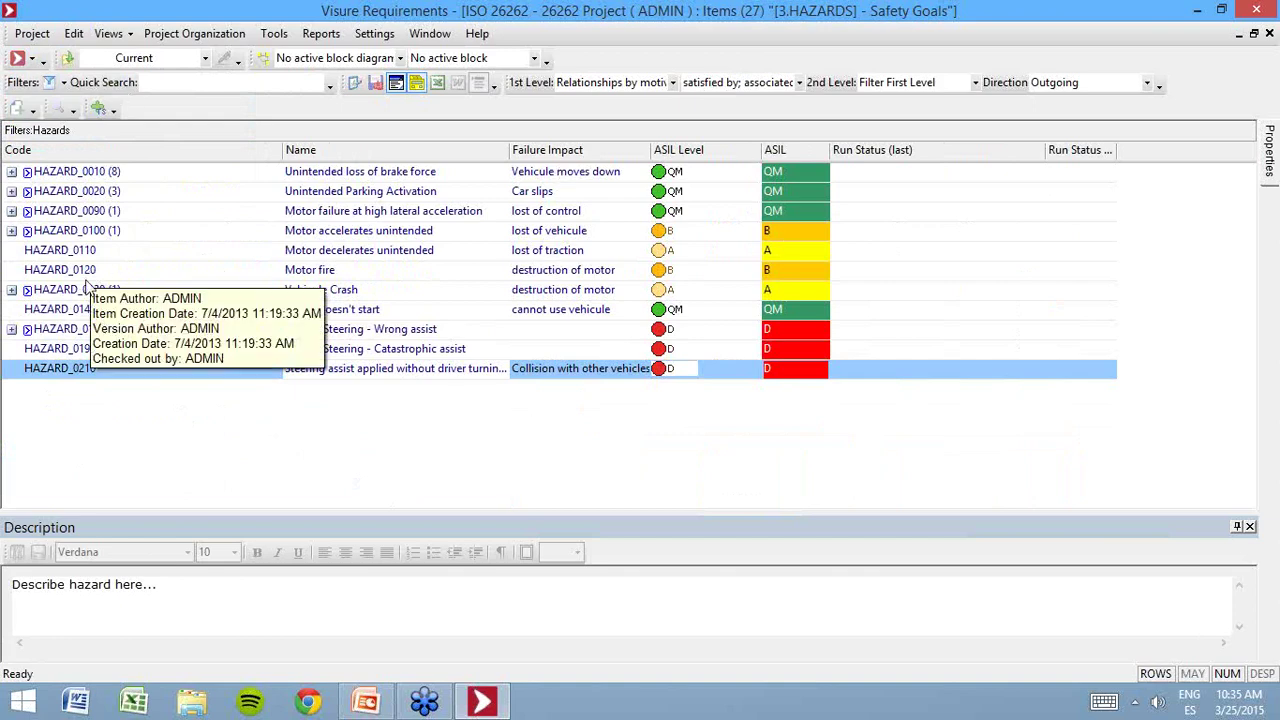
click(11, 329)
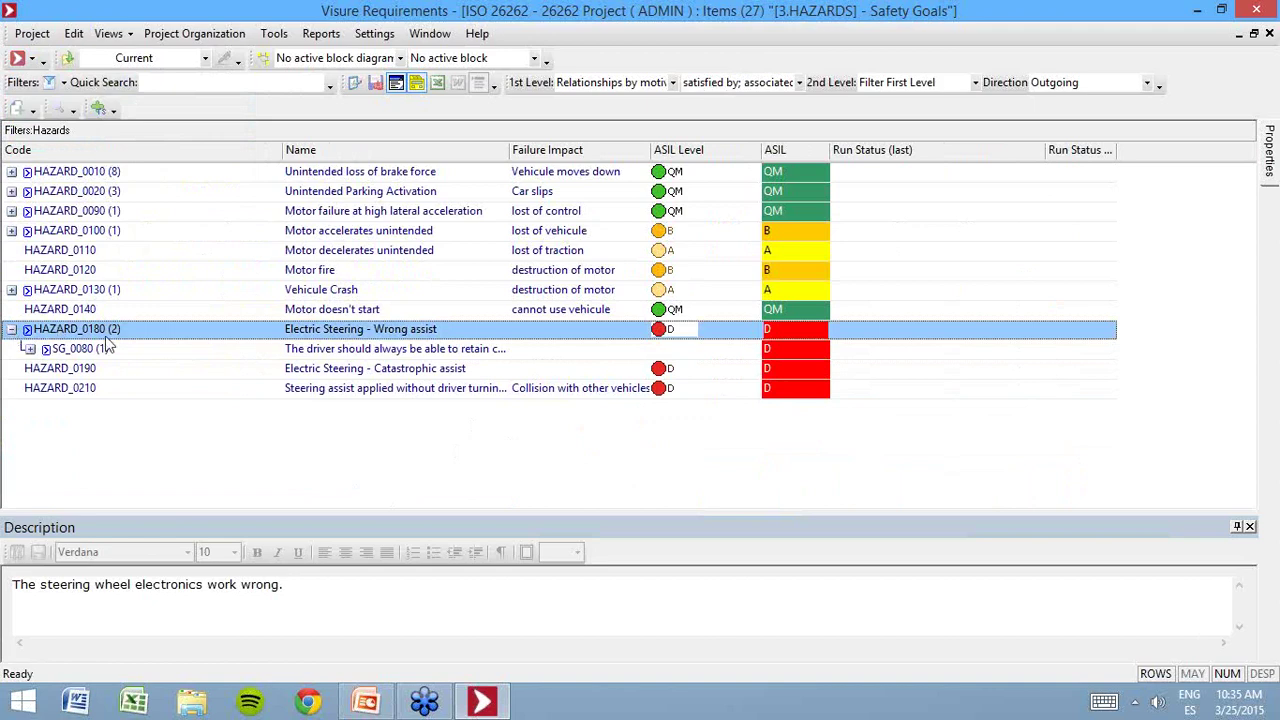
click(11, 330)
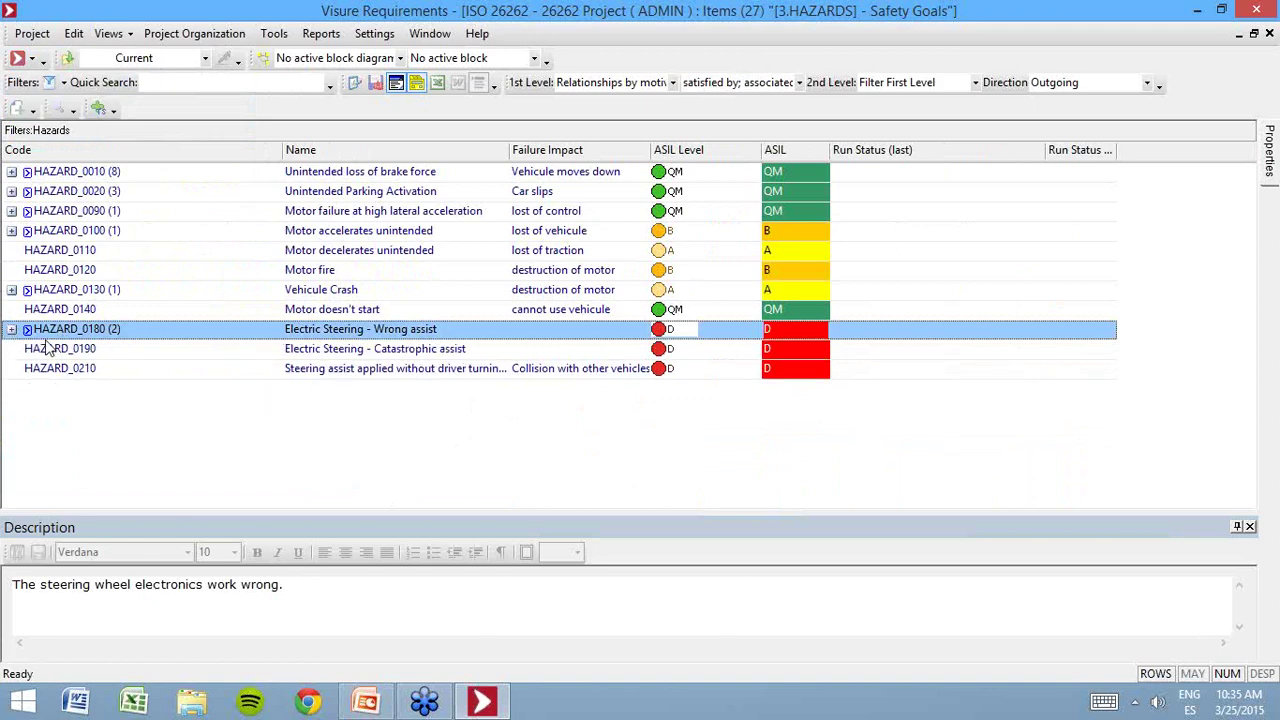
- Widen the Failure Impact column and start a new item for HAZARD_0210 from the Safety Goal template
click(69, 370)
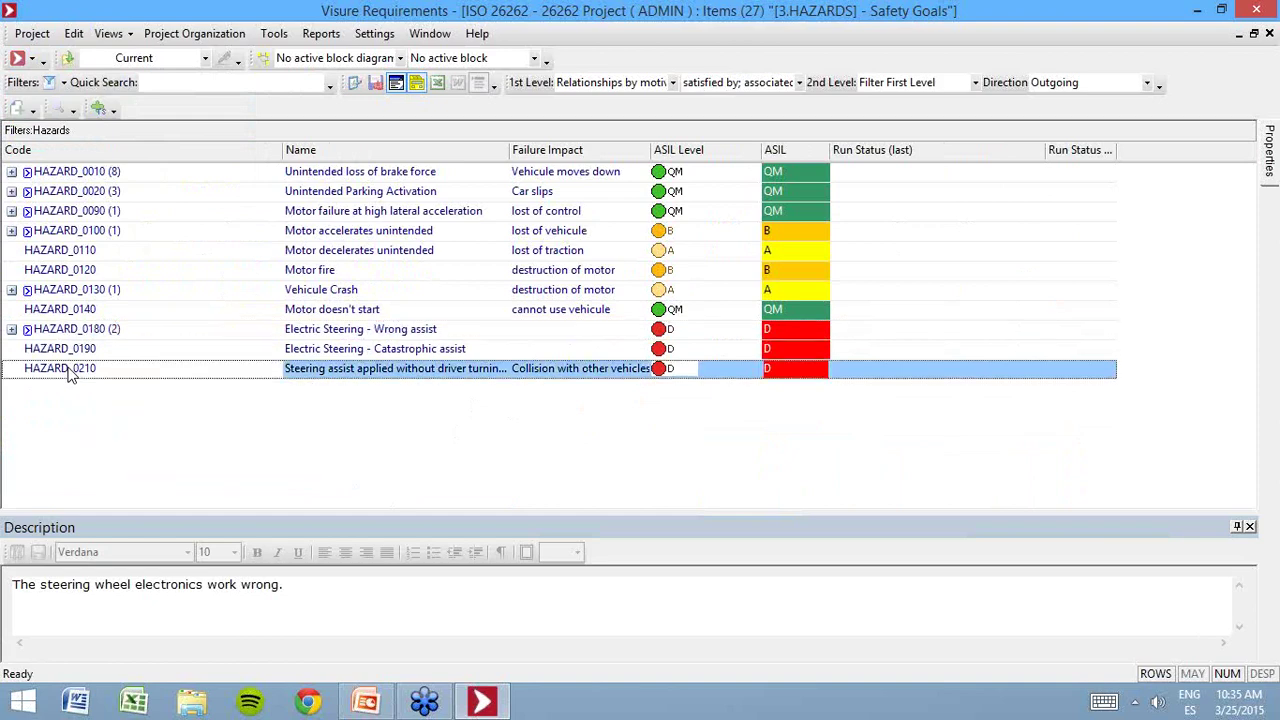
drag(651, 149, 716, 155)
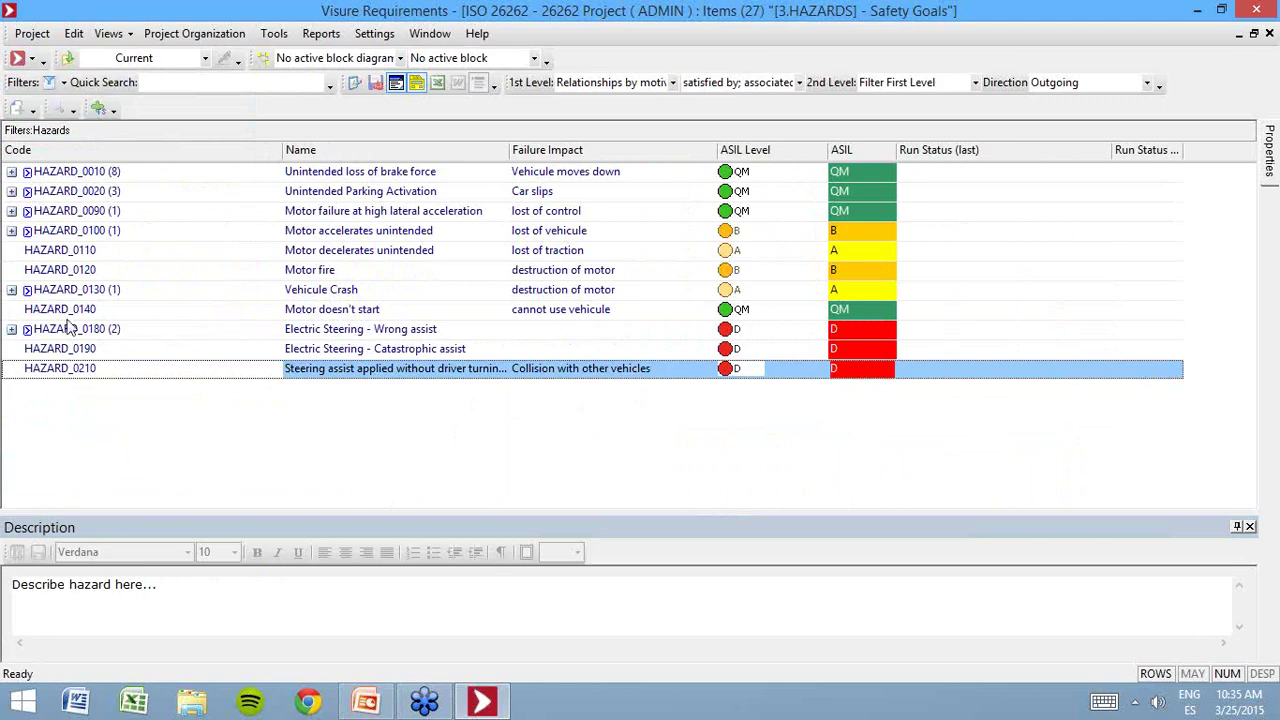
click(16, 108)
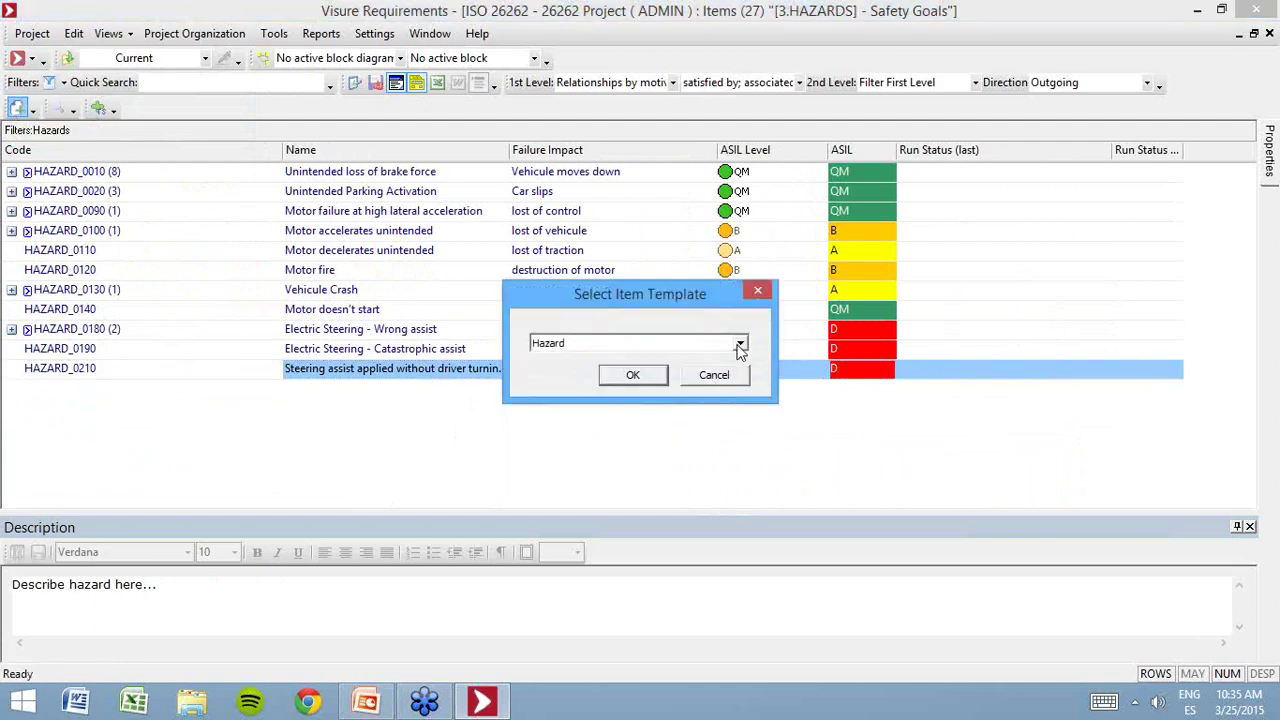
click(739, 345)
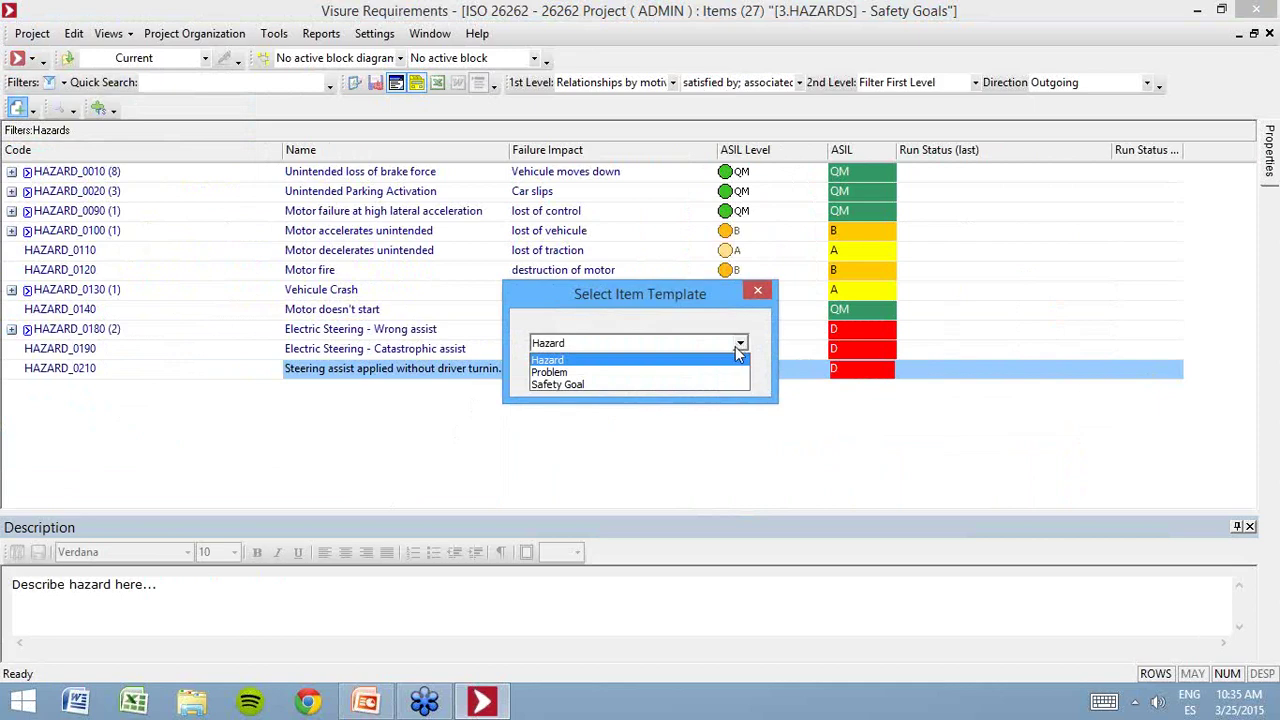
click(699, 384)
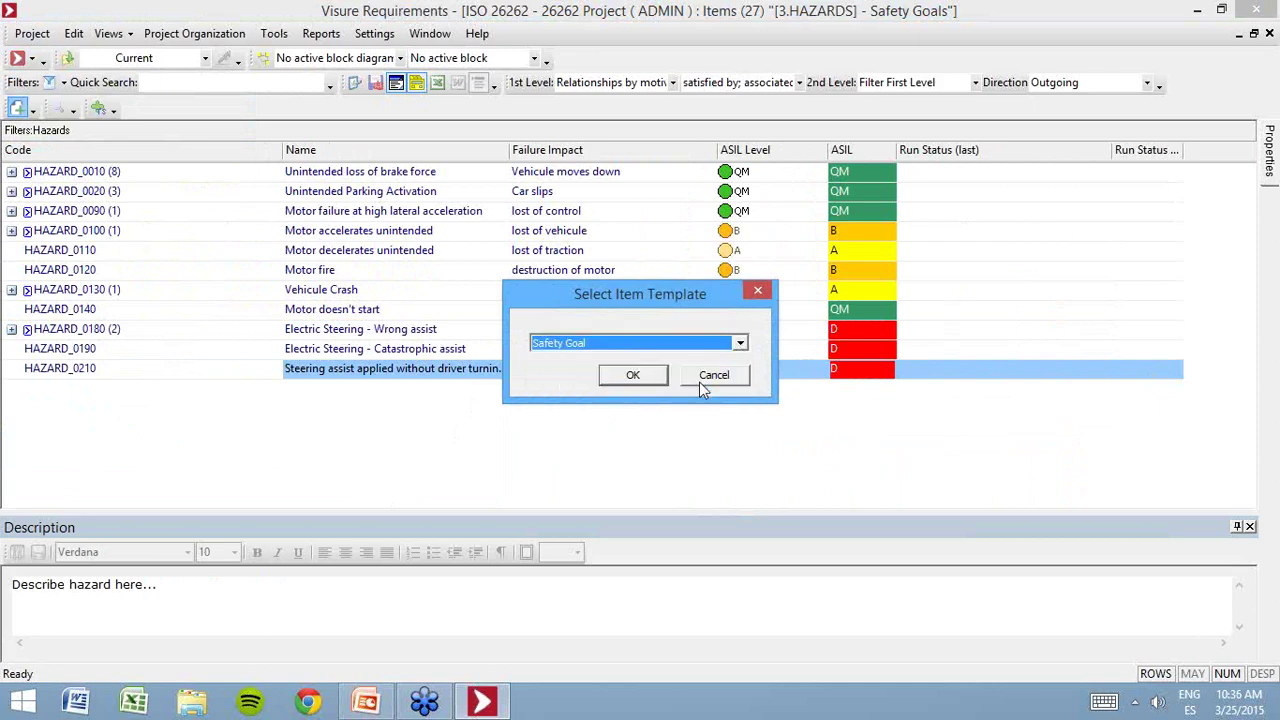
click(639, 374)
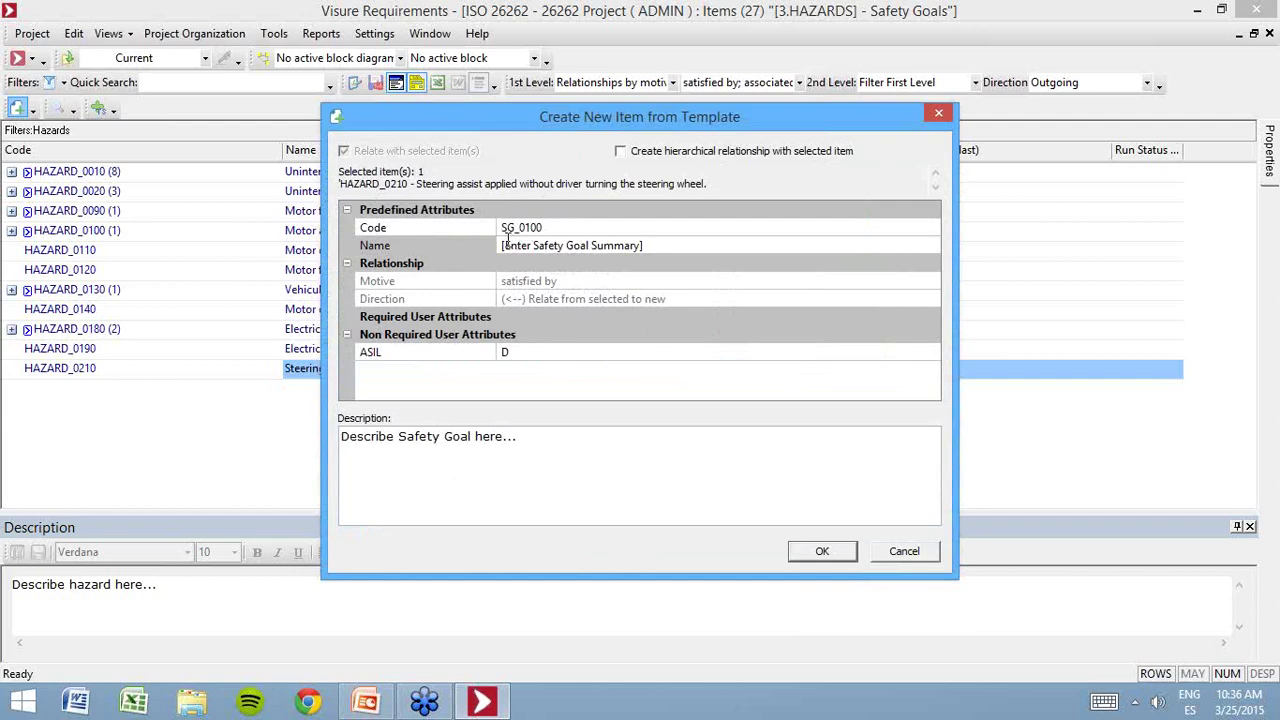
- Name the safety goal "The EPS system shall not apply an unintended force to the vehicle steering system" and create it
click(450, 245)
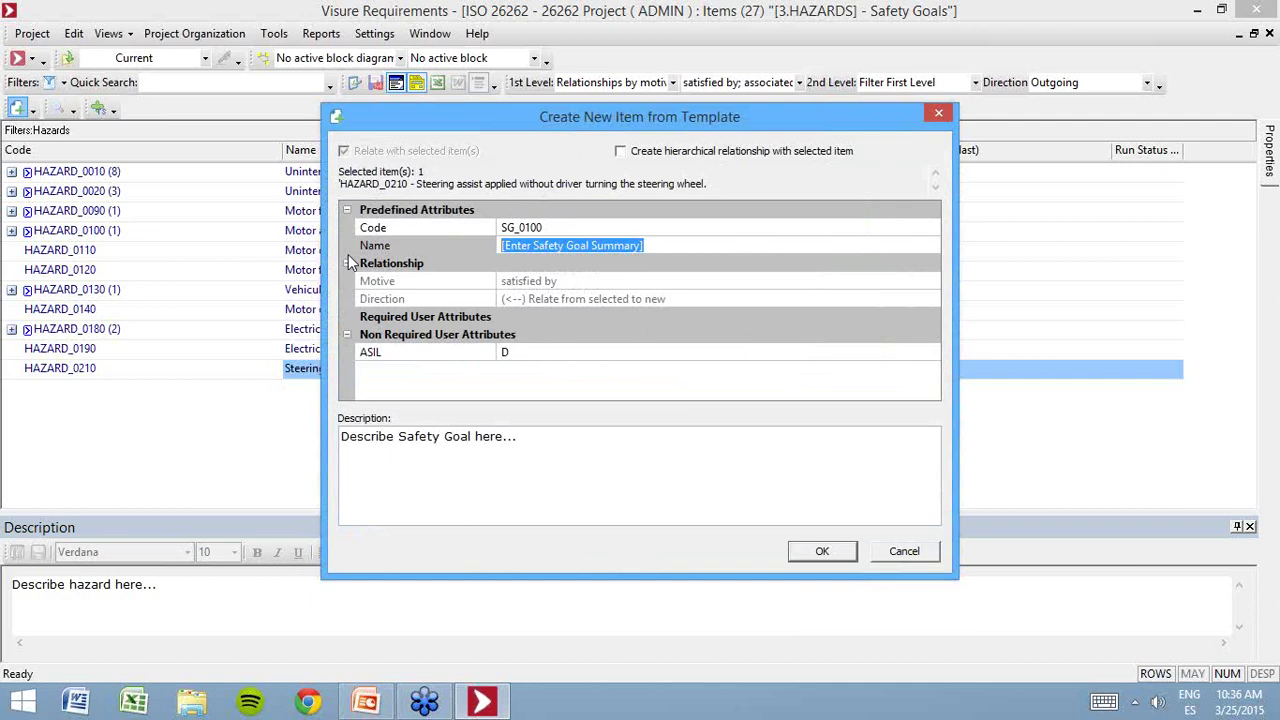
text(The EPS )
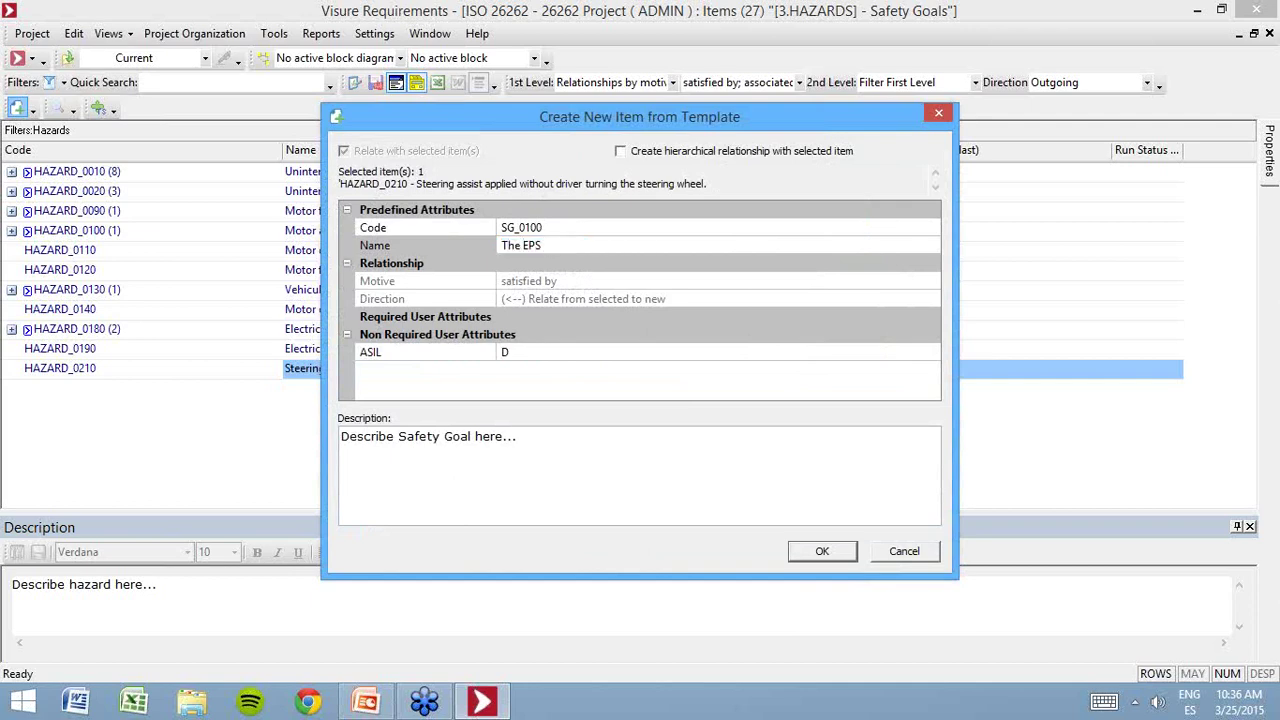
text(system shall not apply an un)
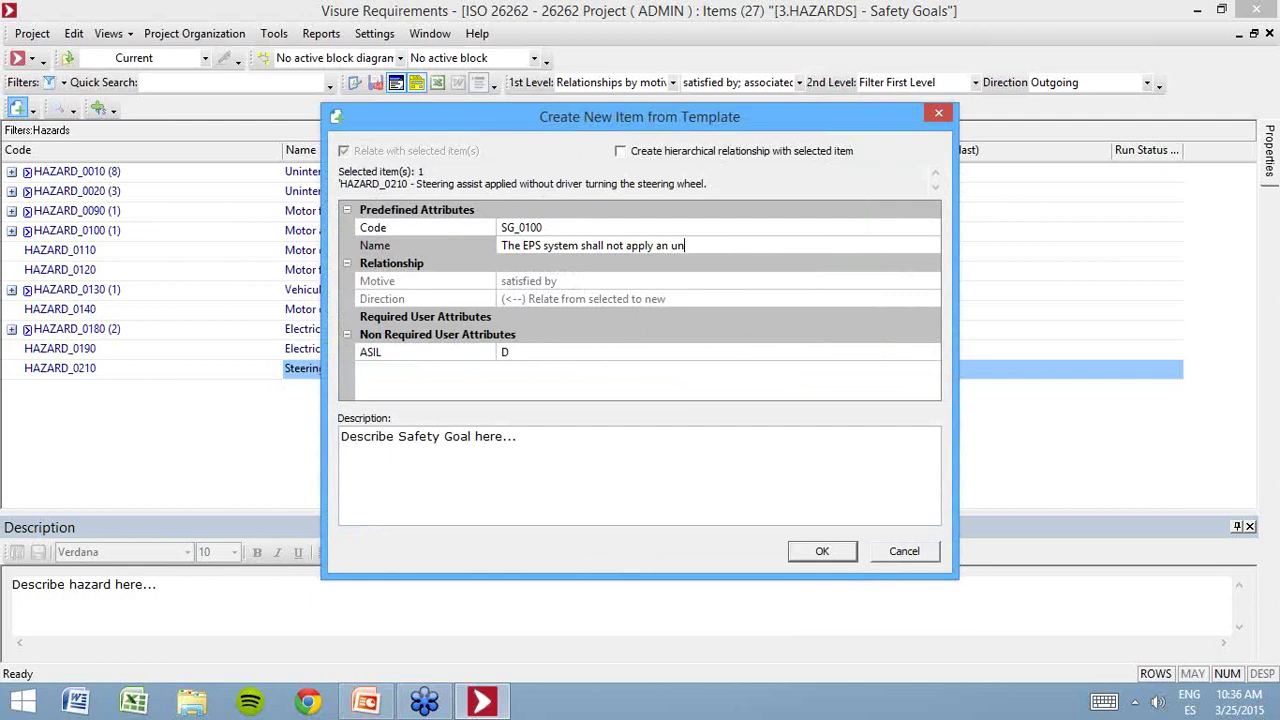
text(intended force to the vehicle )
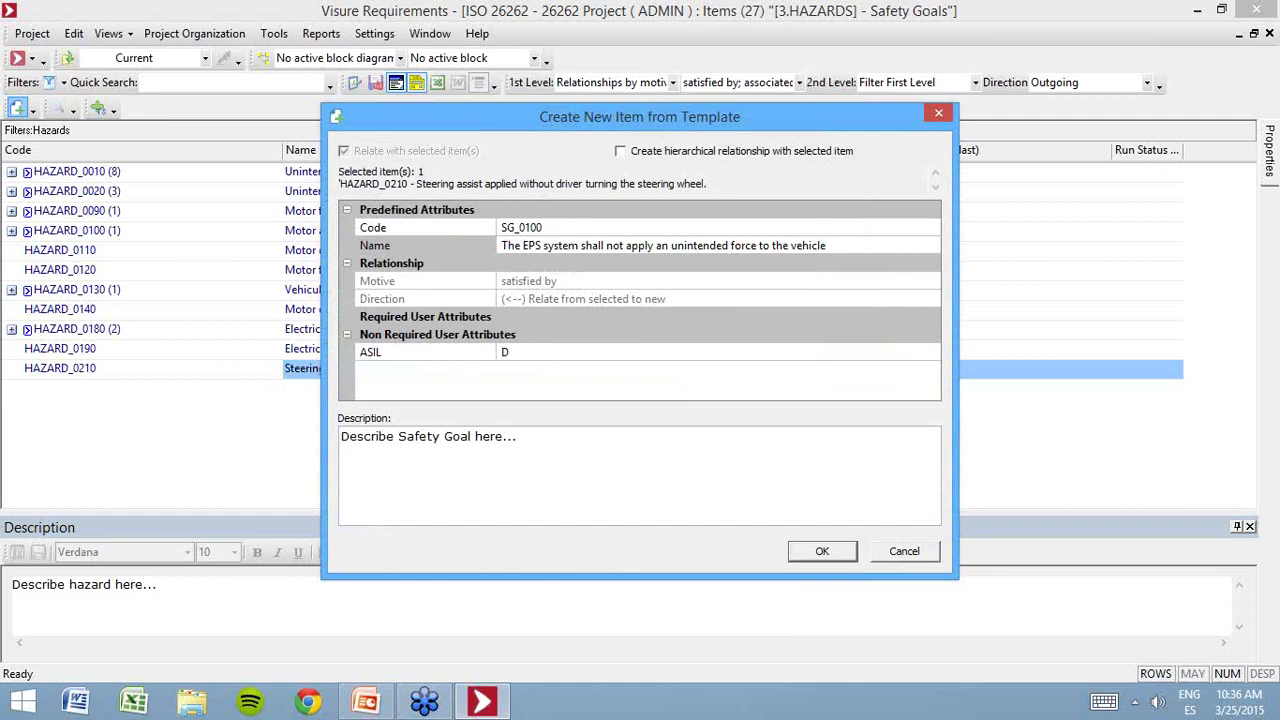
text(sterring)
key(BackSpace)
key(BackSpace)
key(BackSpace)
key(BackSpace)
key(BackSpace)
text(ering)
key(BackSpace)
text(g system)
click(823, 551)
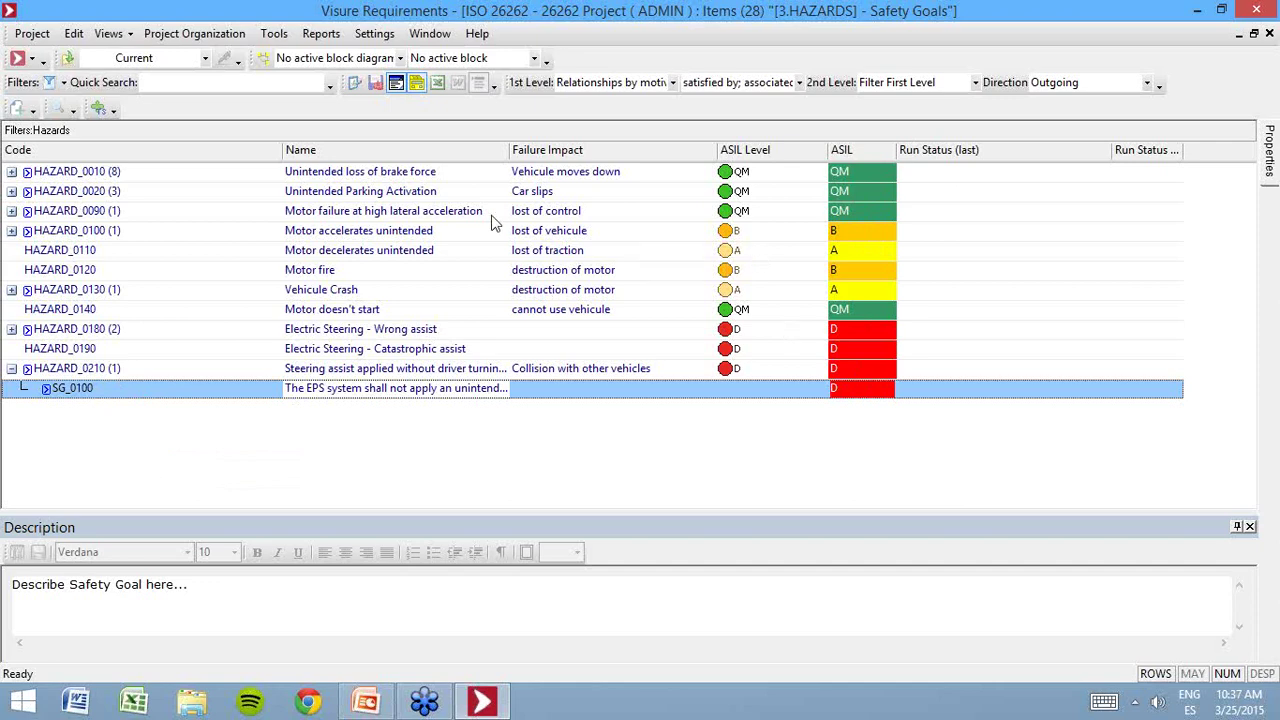
- Create a safety goal for HAZARD_0110 from the Safety Goal template, keeping the default name and ASIL, and select it
click(216, 219)
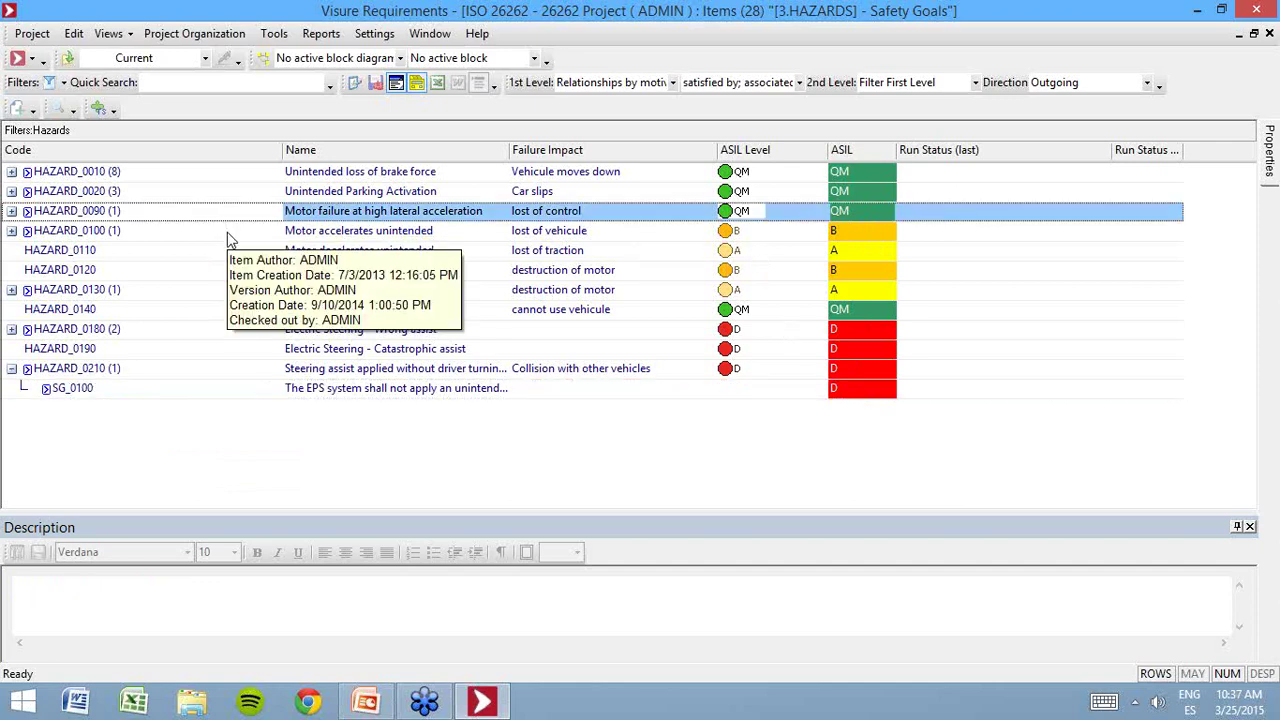
click(245, 251)
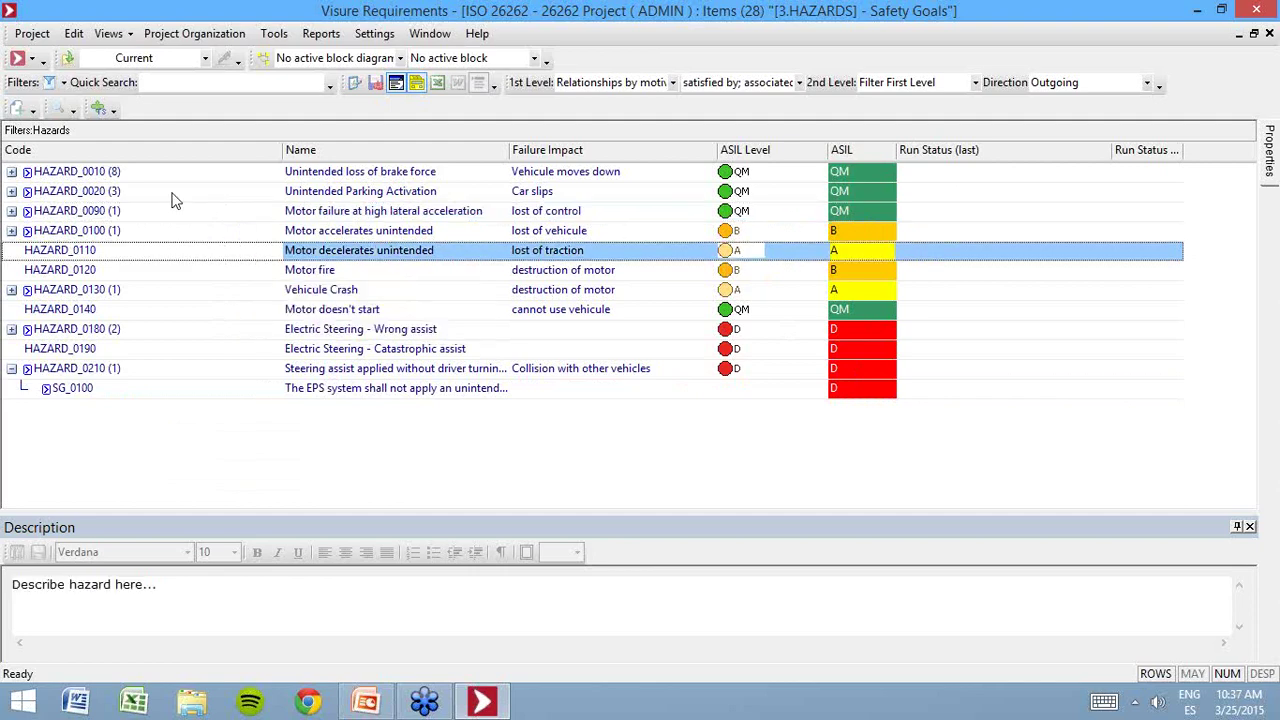
click(20, 110)
click(739, 343)
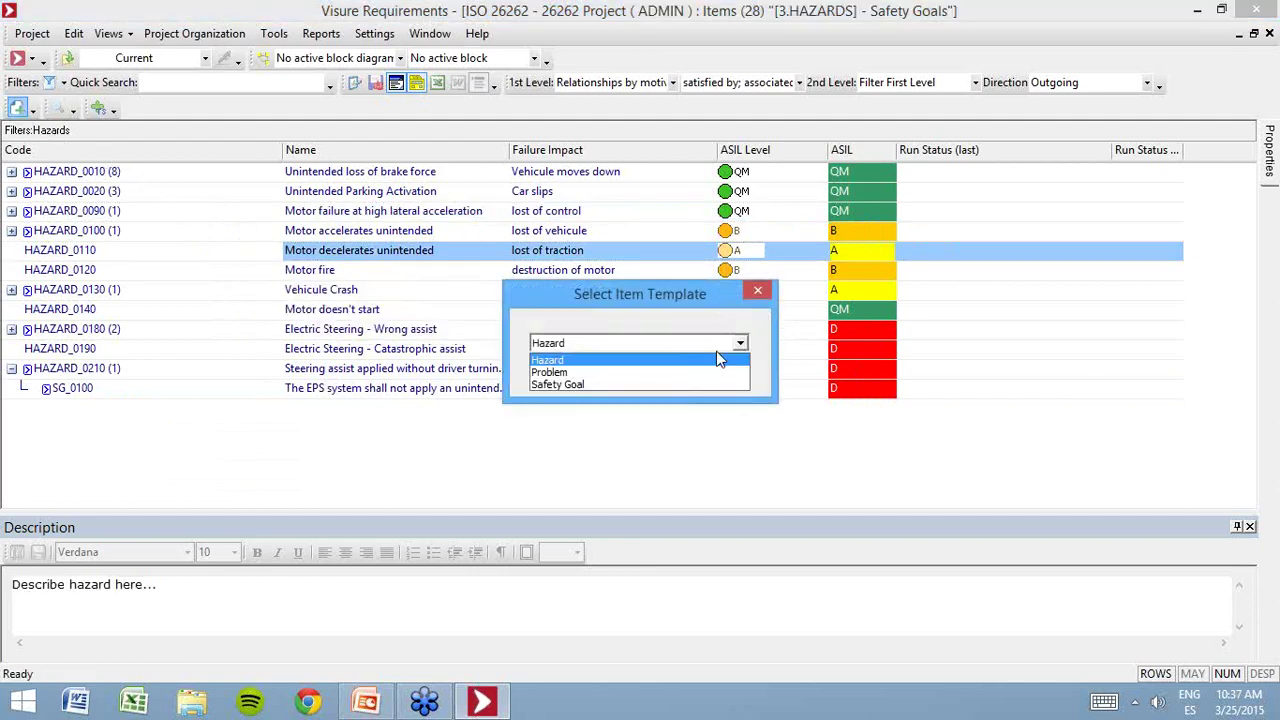
click(619, 382)
click(619, 382)
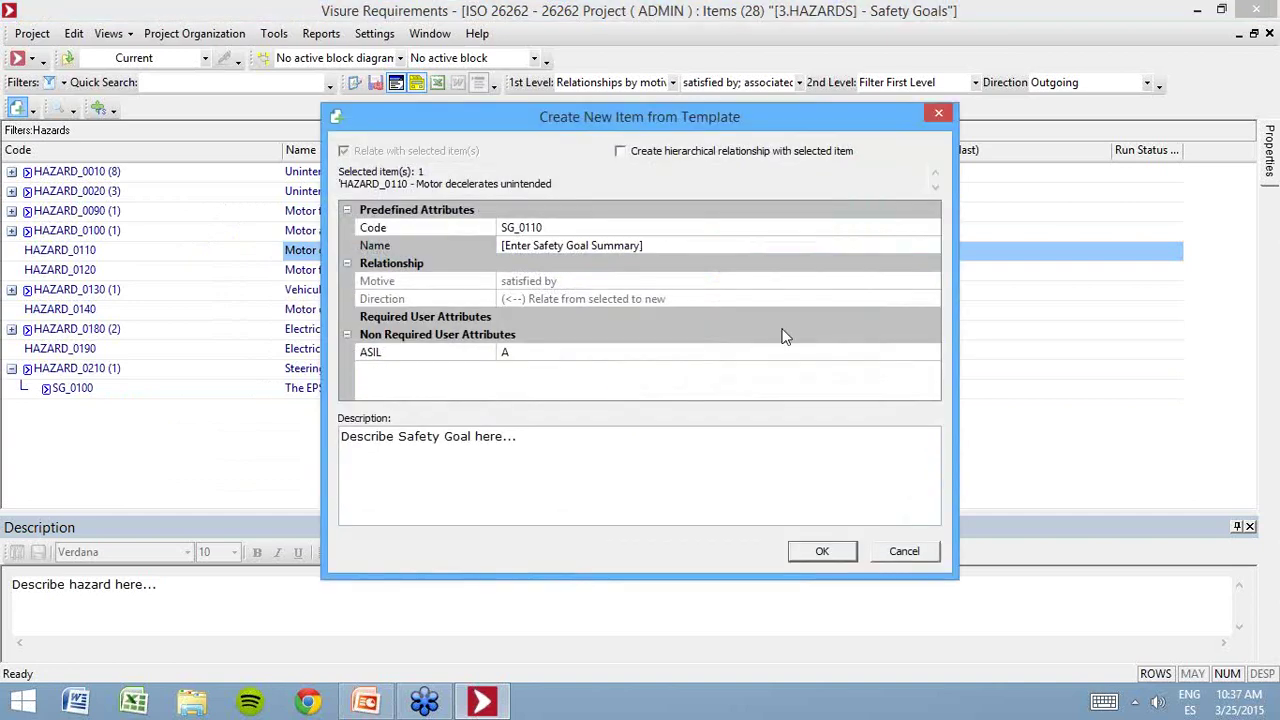
click(822, 552)
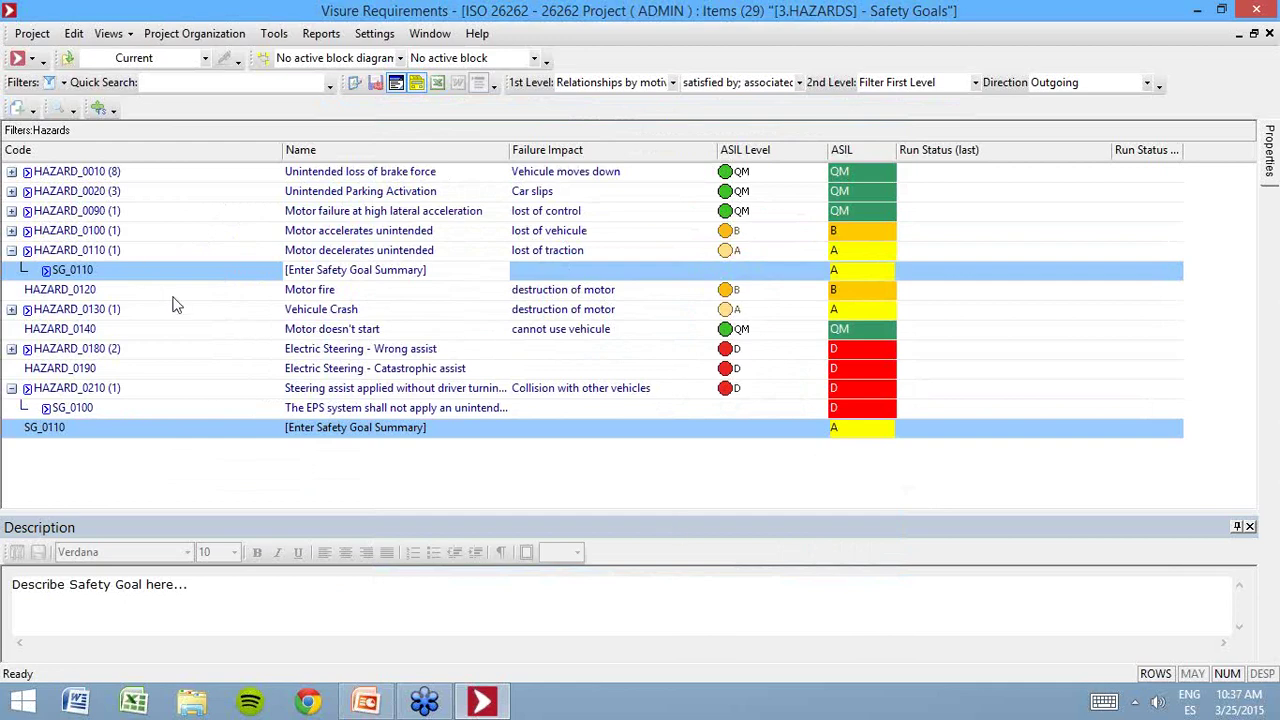
click(868, 272)
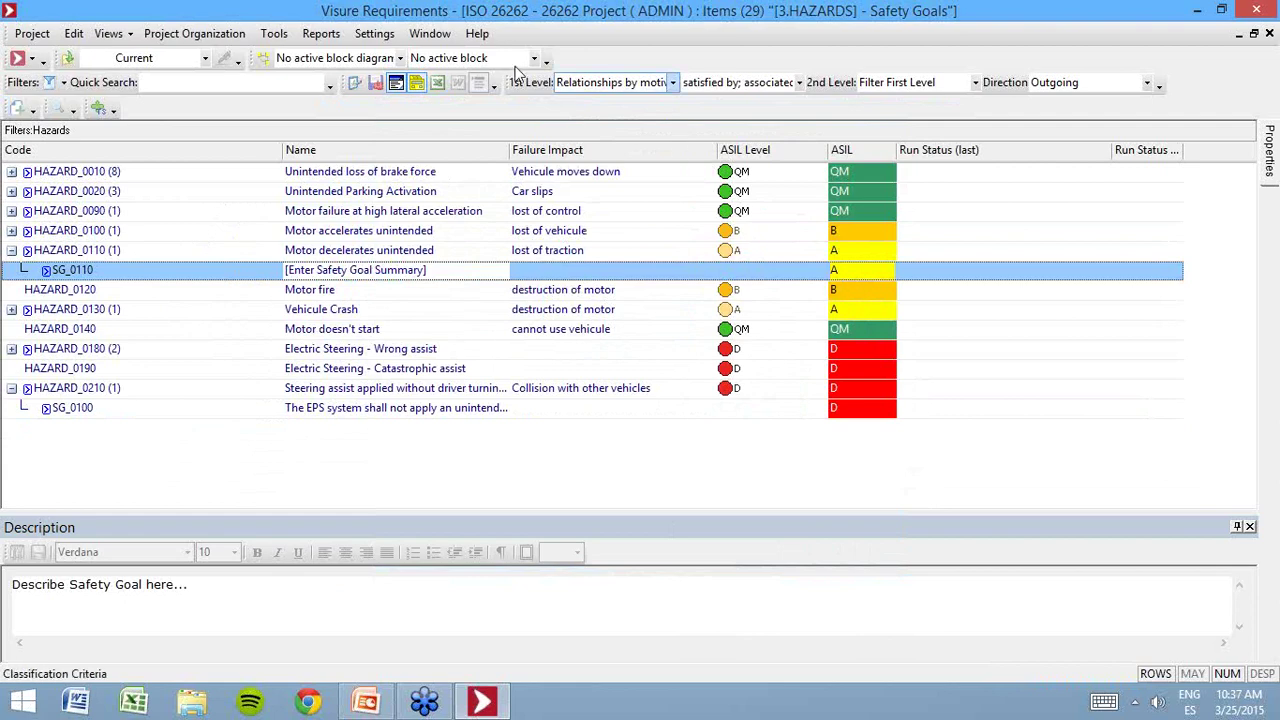
click(35, 61)
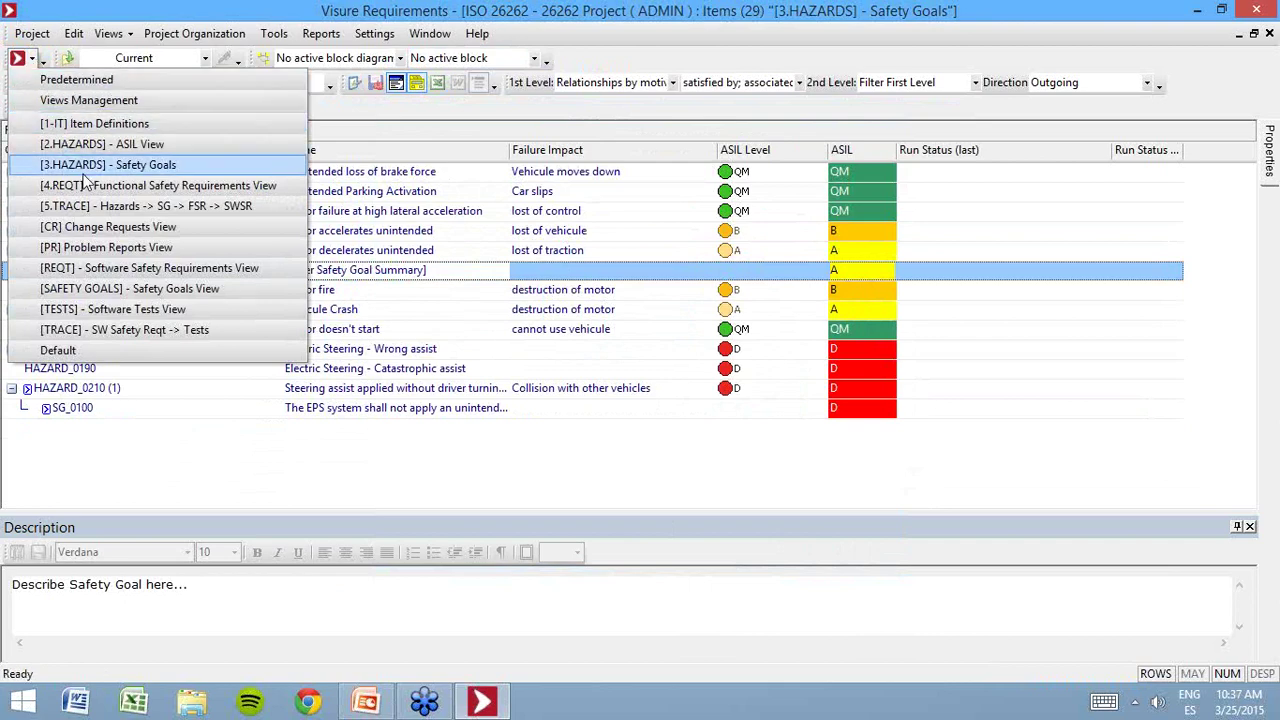
click(435, 8)
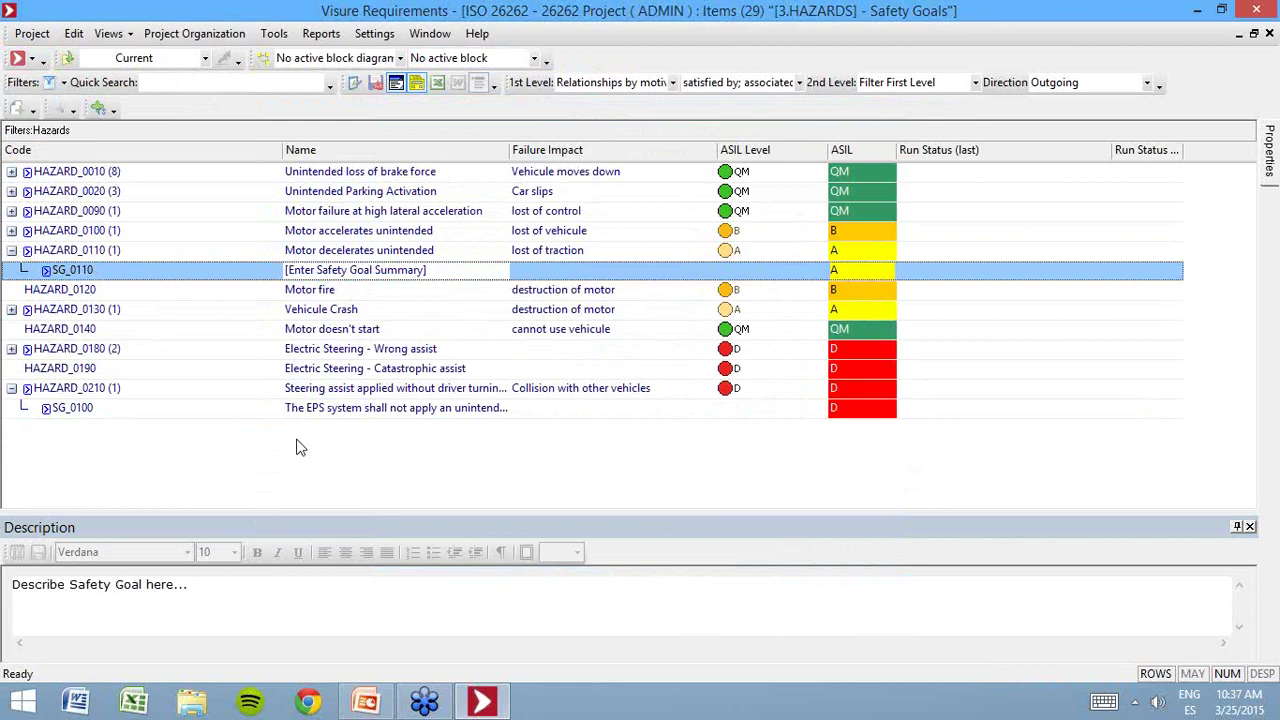
- Start a new item for the safety goal under HAZARD_0210 from the Functional Safety Requirement template
click(259, 411)
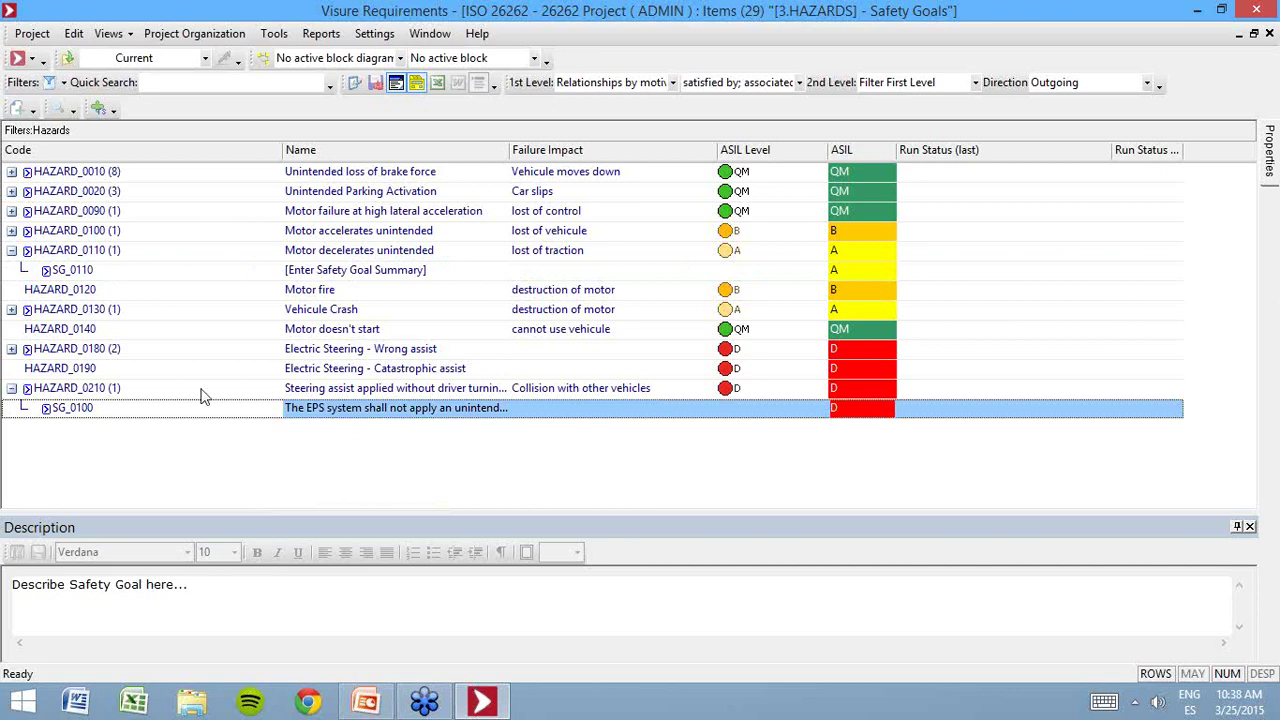
click(17, 110)
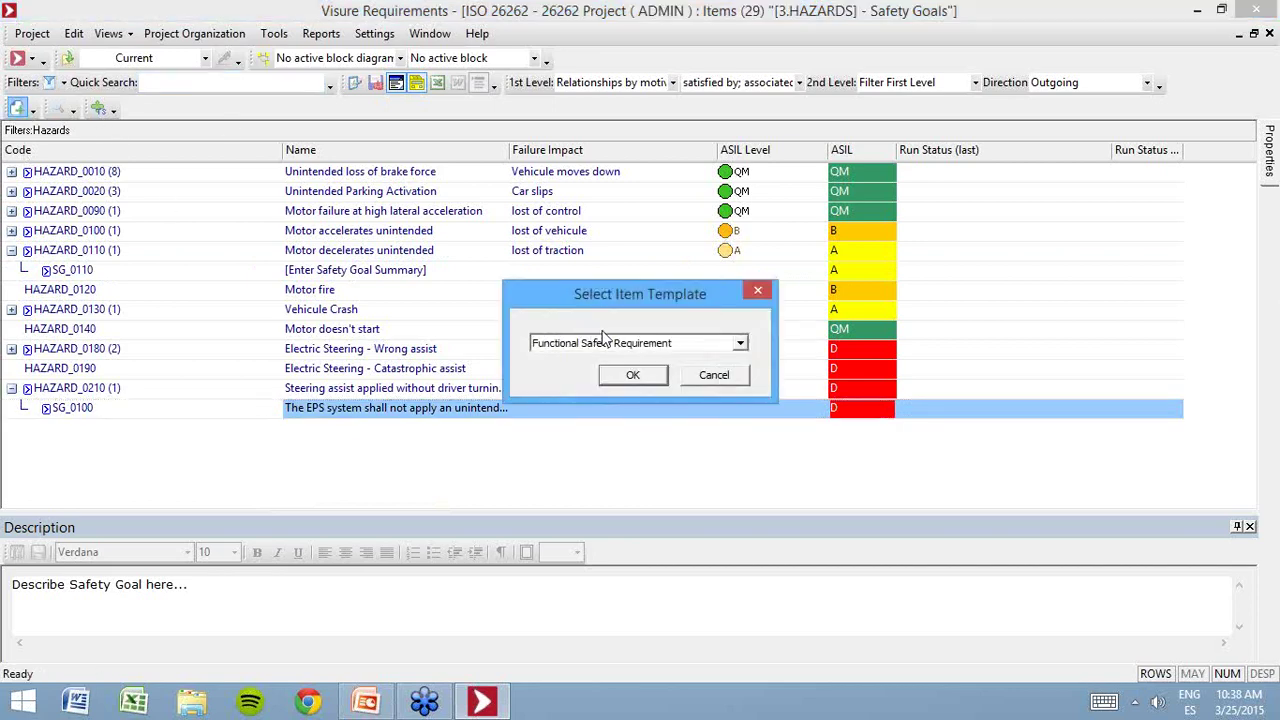
click(740, 343)
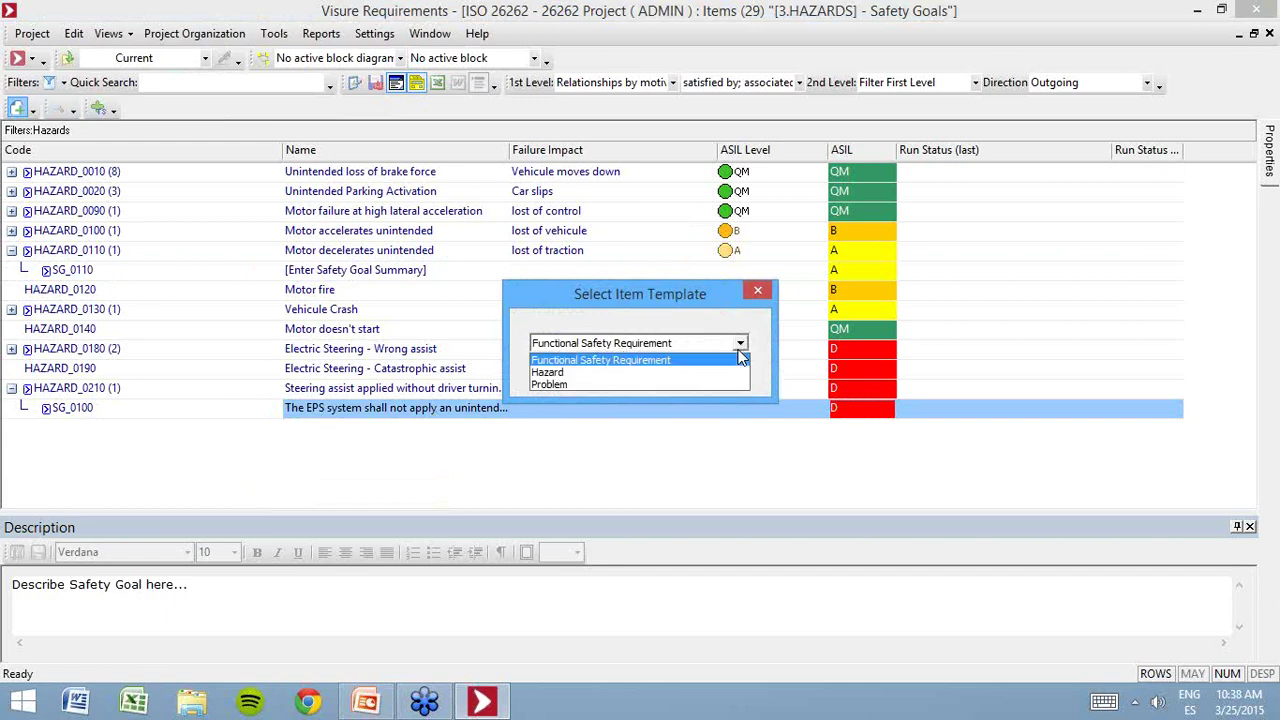
click(741, 358)
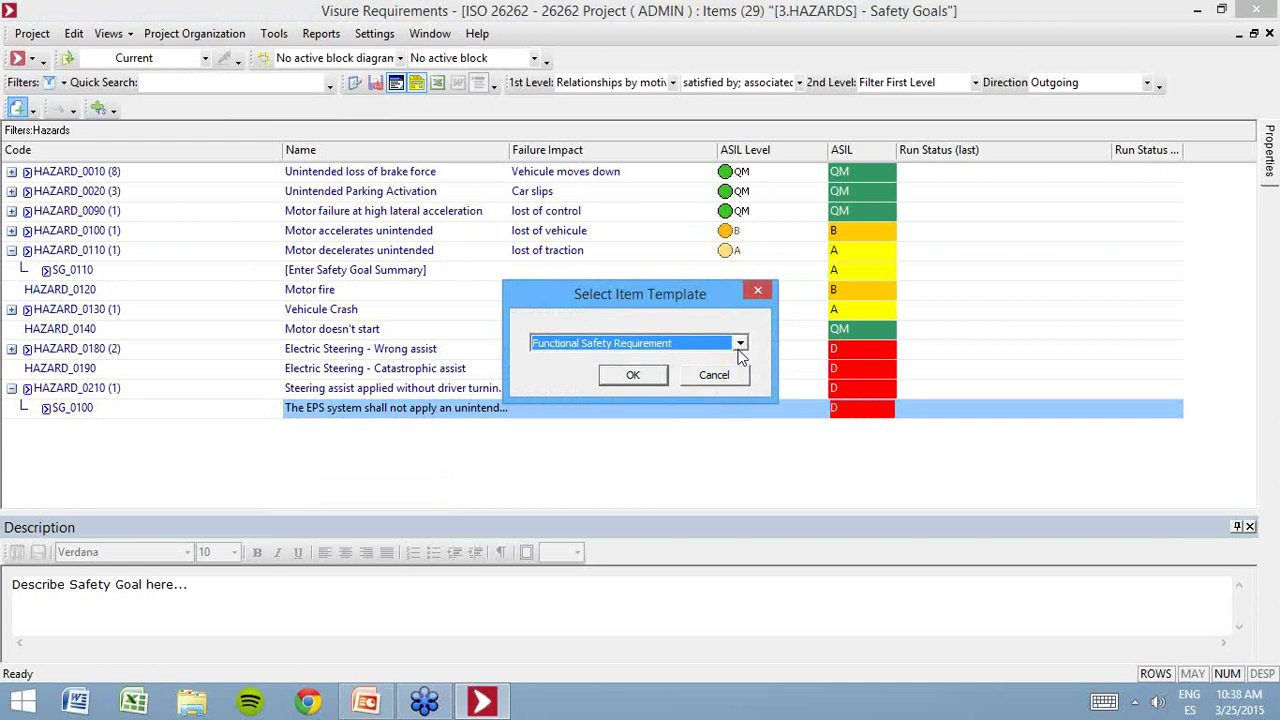
click(740, 346)
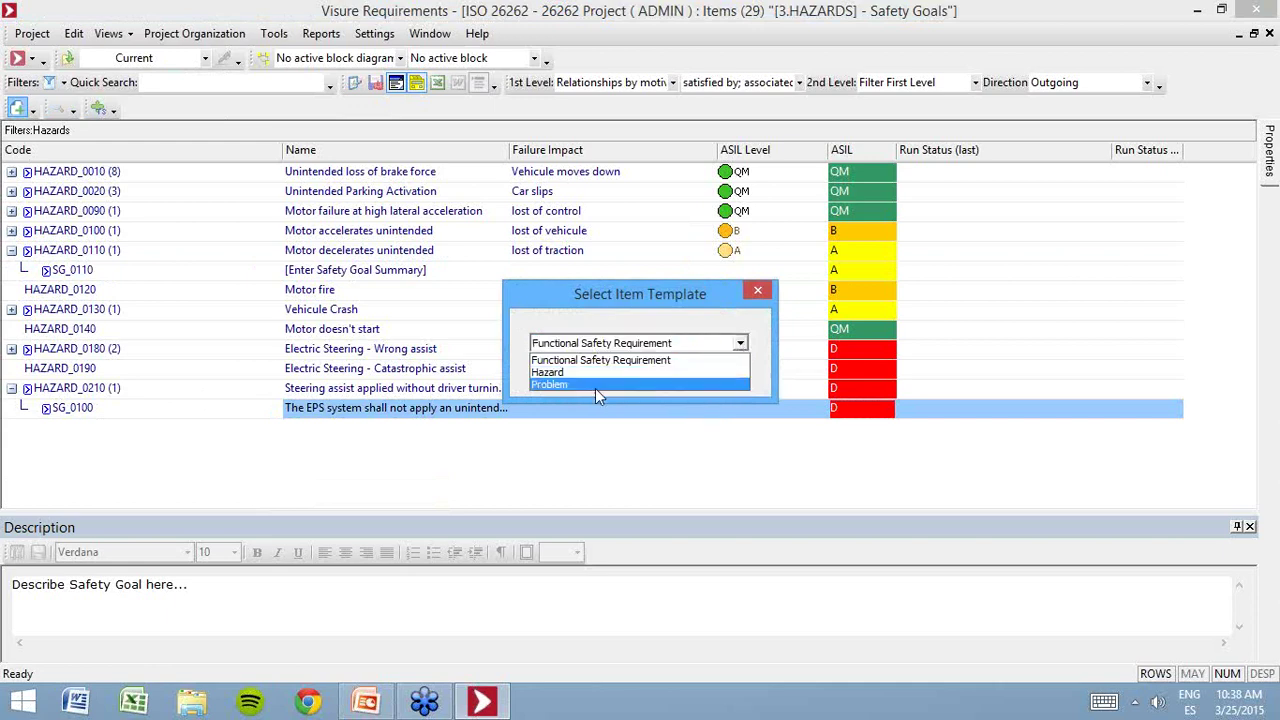
click(623, 357)
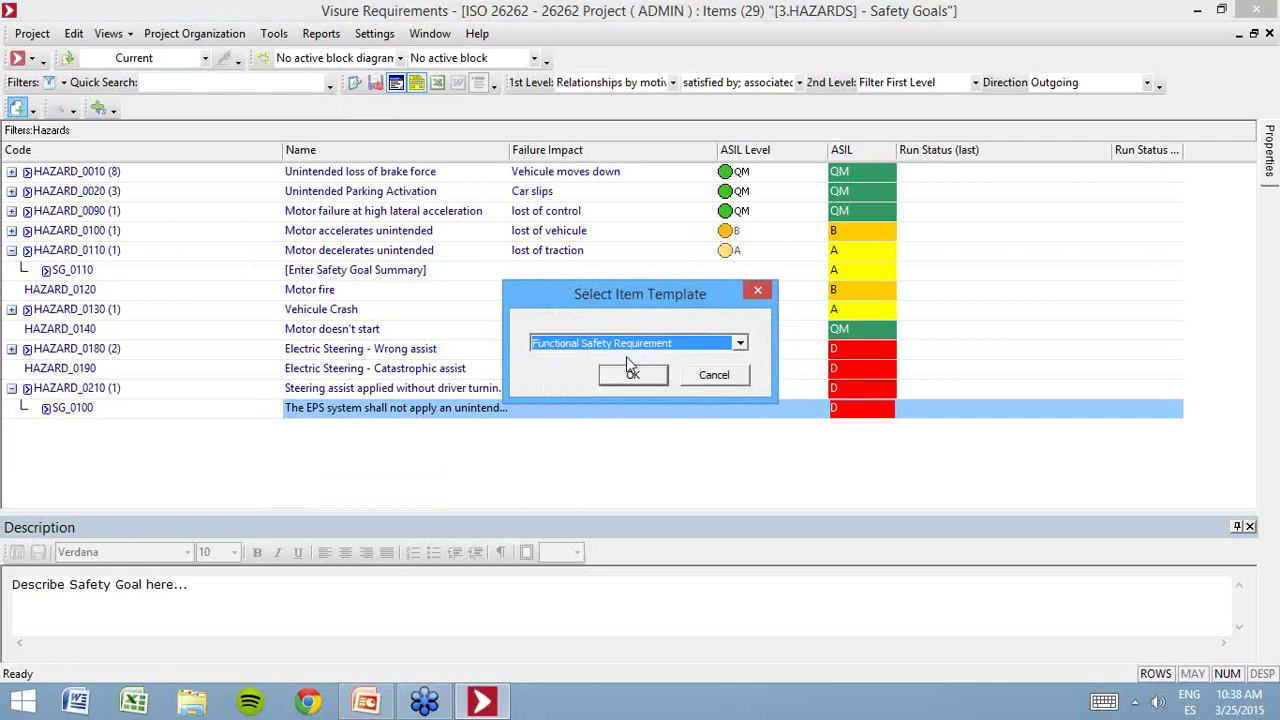
click(740, 346)
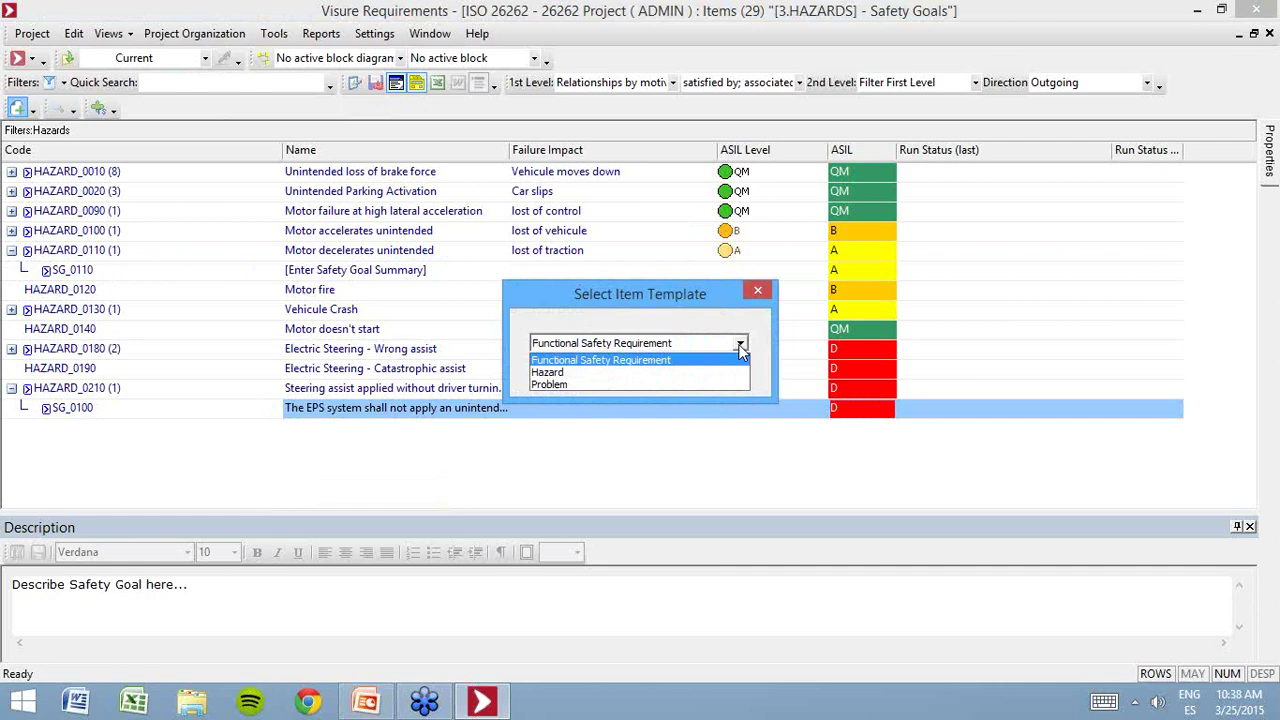
click(740, 346)
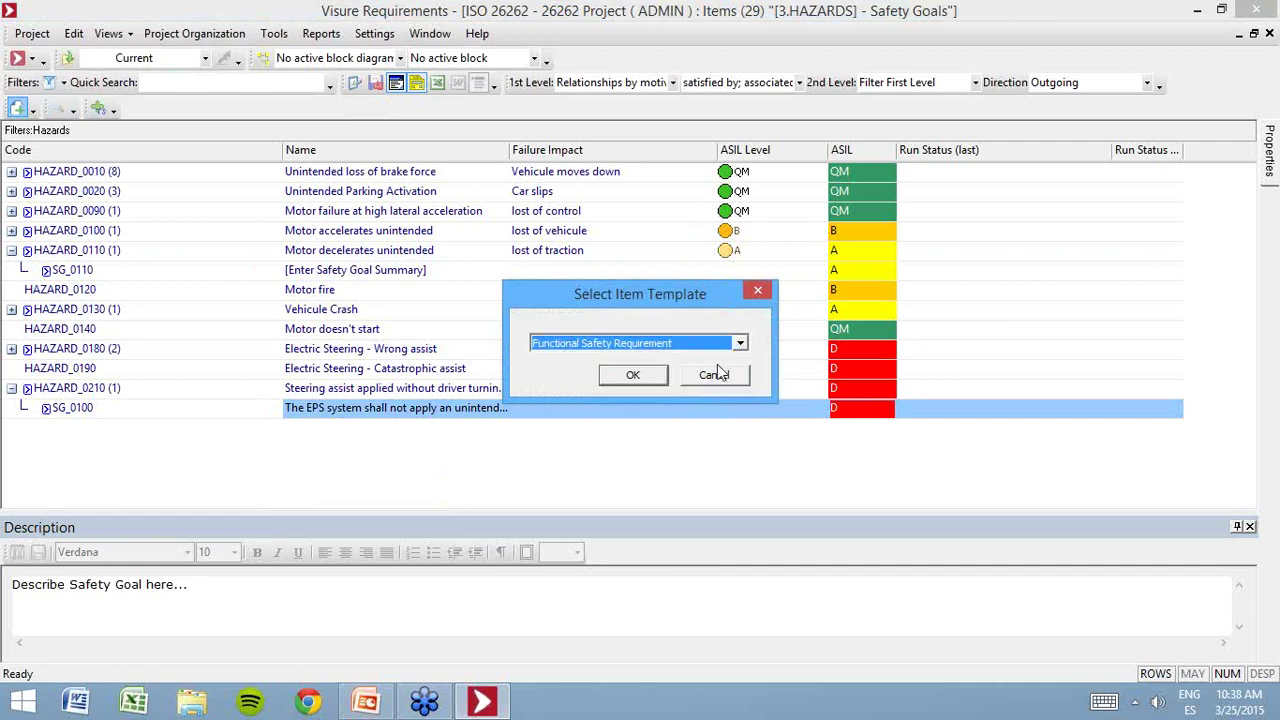
click(632, 377)
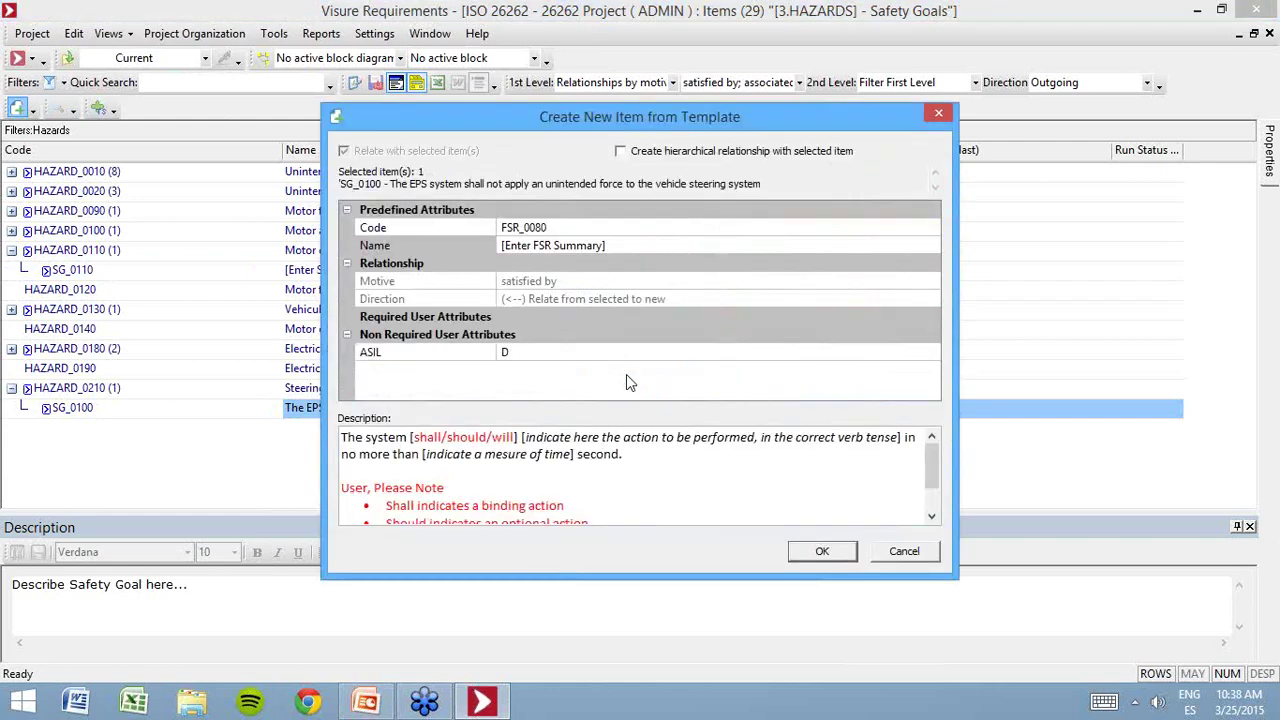
- Name the new functional safety requirement "Transitioning to manual state"
drag(608, 245, 116, 229)
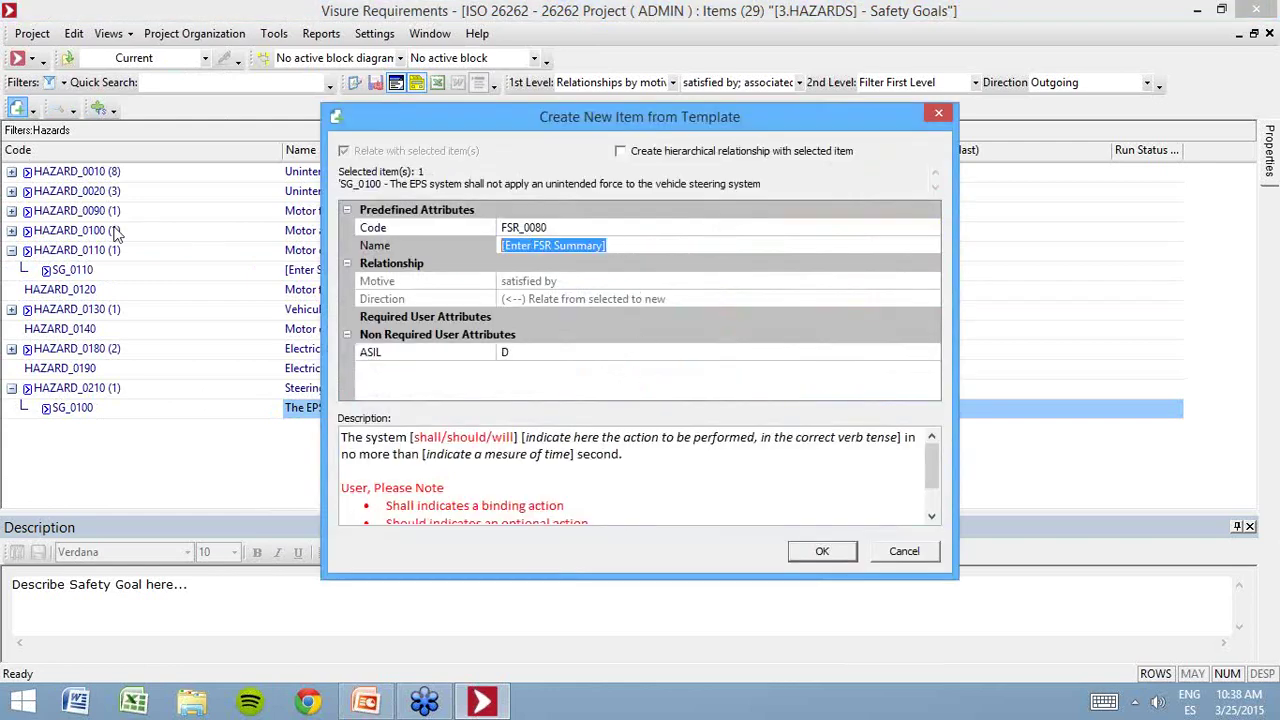
text(The s)
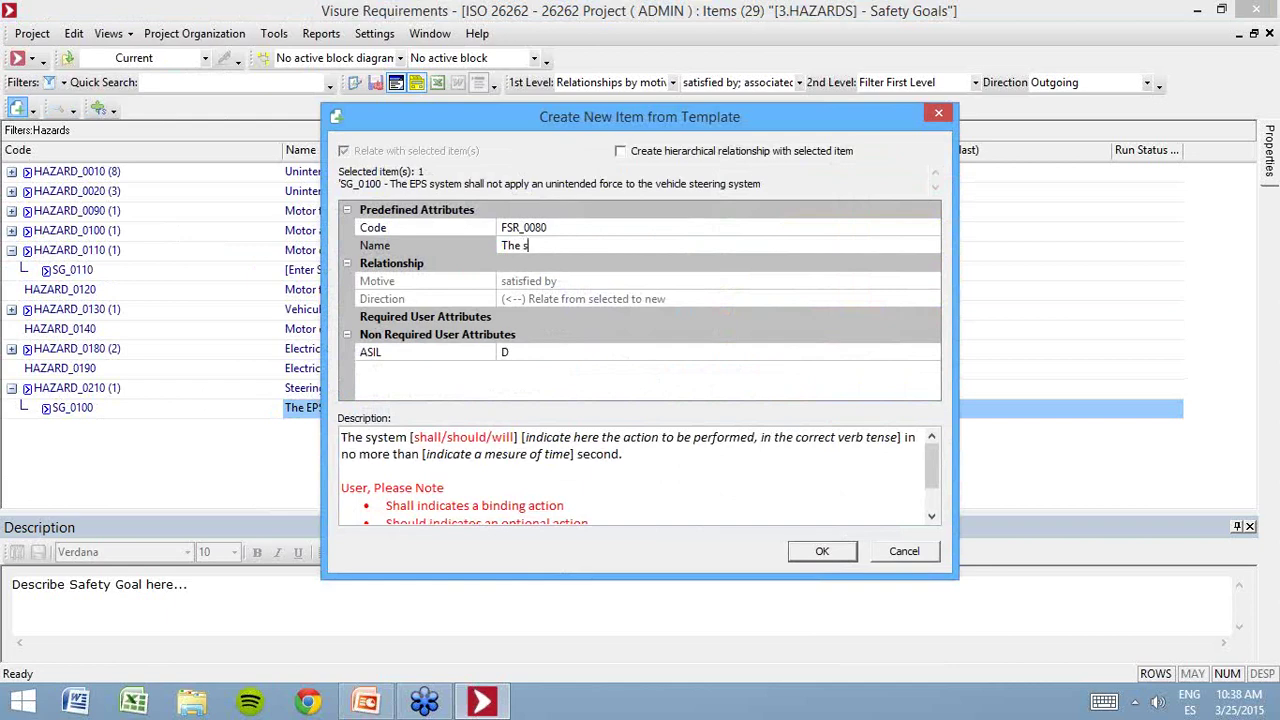
text(ystem shall revert)
key(ctrl+a)
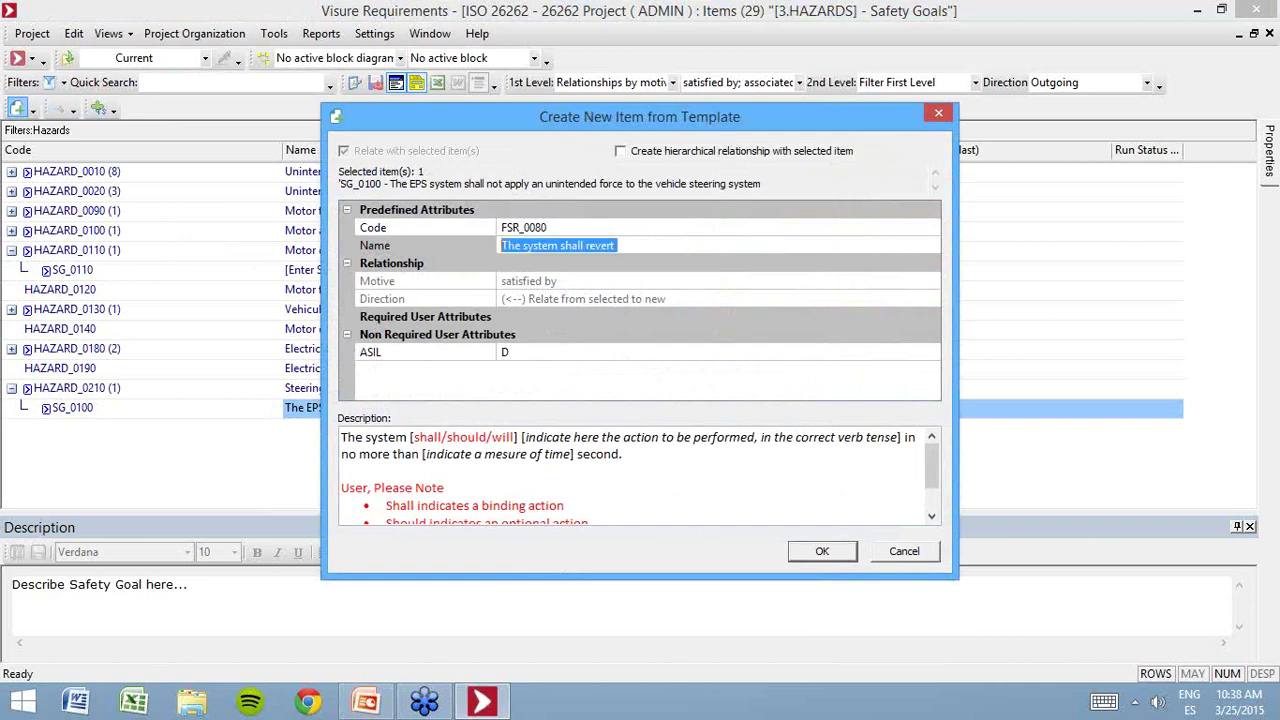
text(Transi)
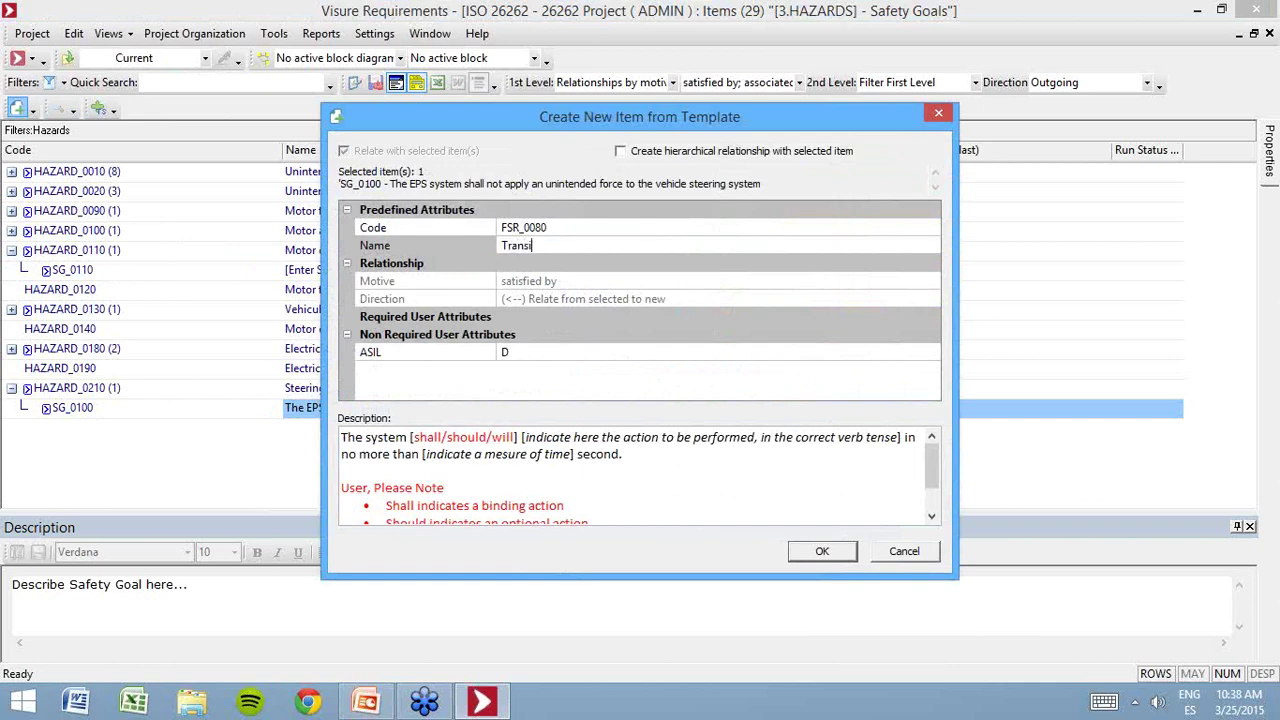
text(tioning to manual state)
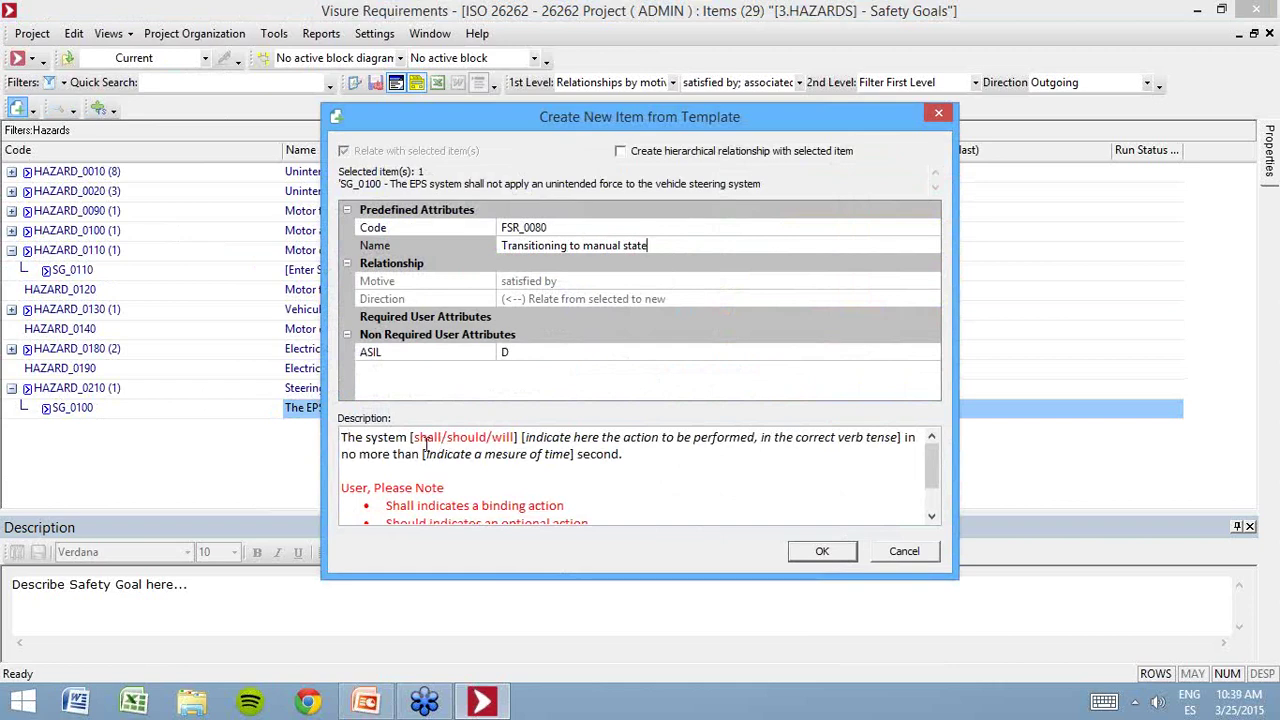
- Fill in the description's verb and action placeholders so it reads "The system shall revert to its safe state of manual steering"
drag(410, 437, 518, 437)
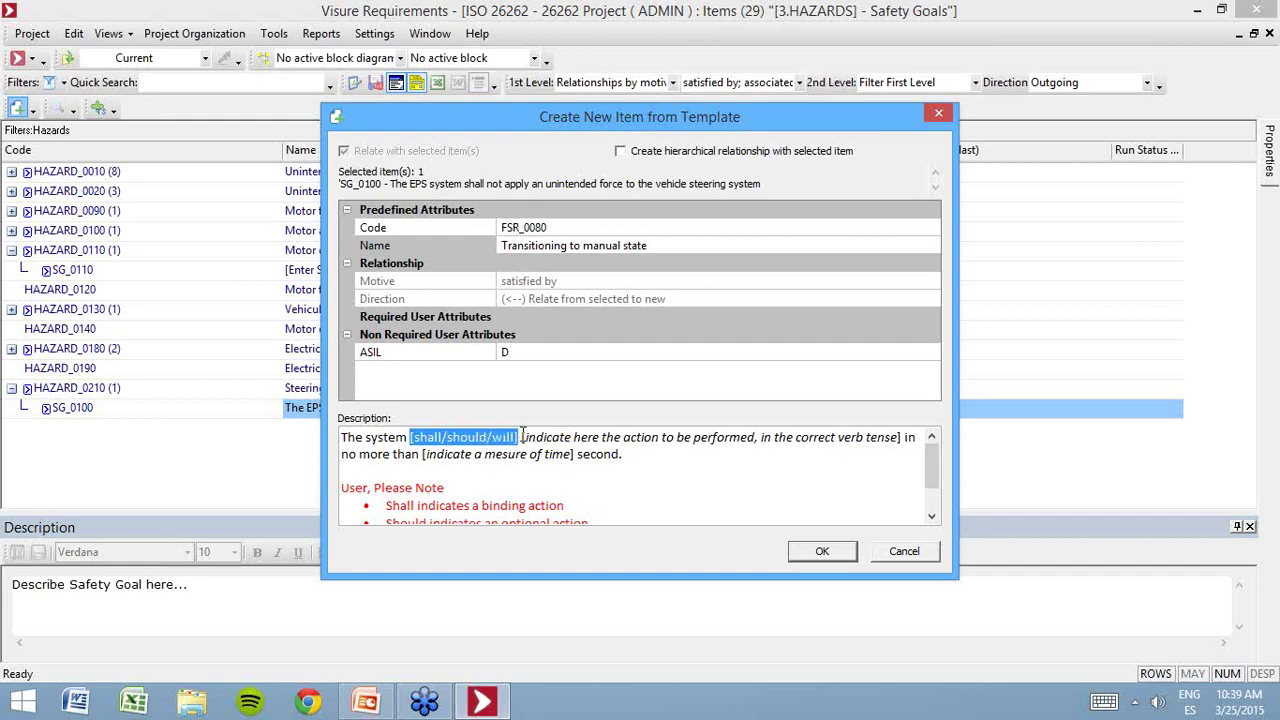
text(shall)
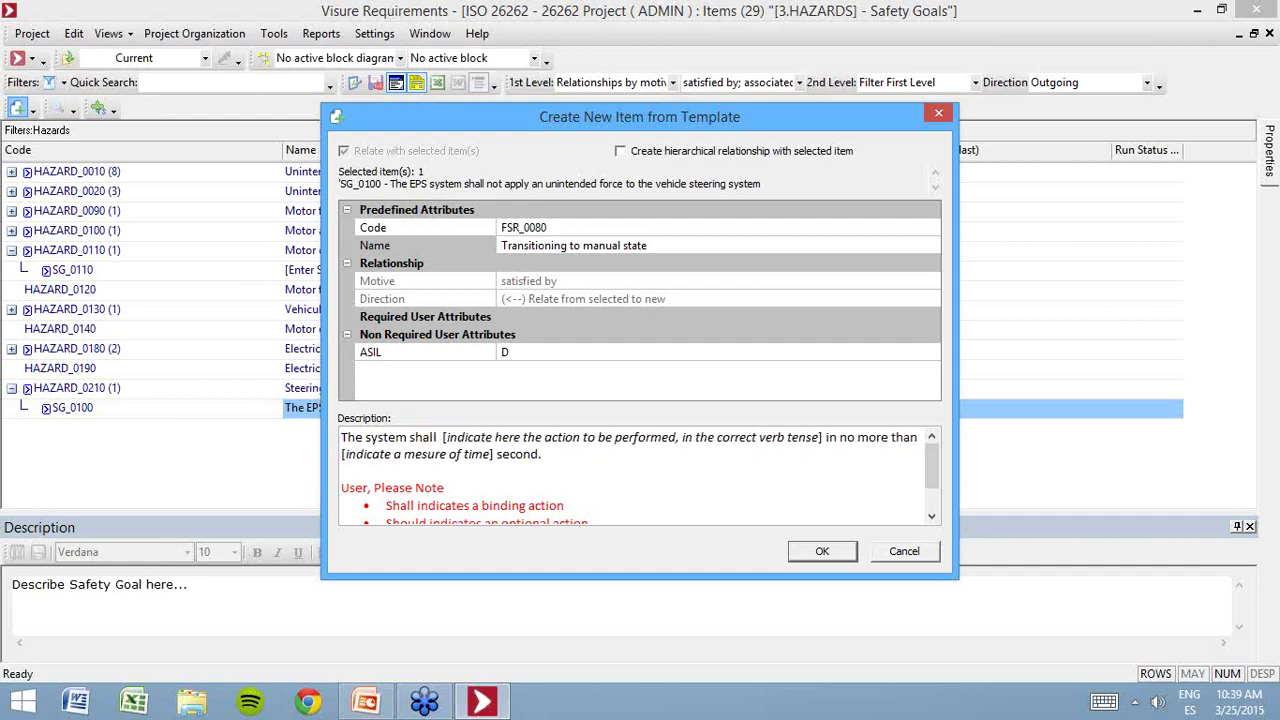
drag(443, 437, 824, 437)
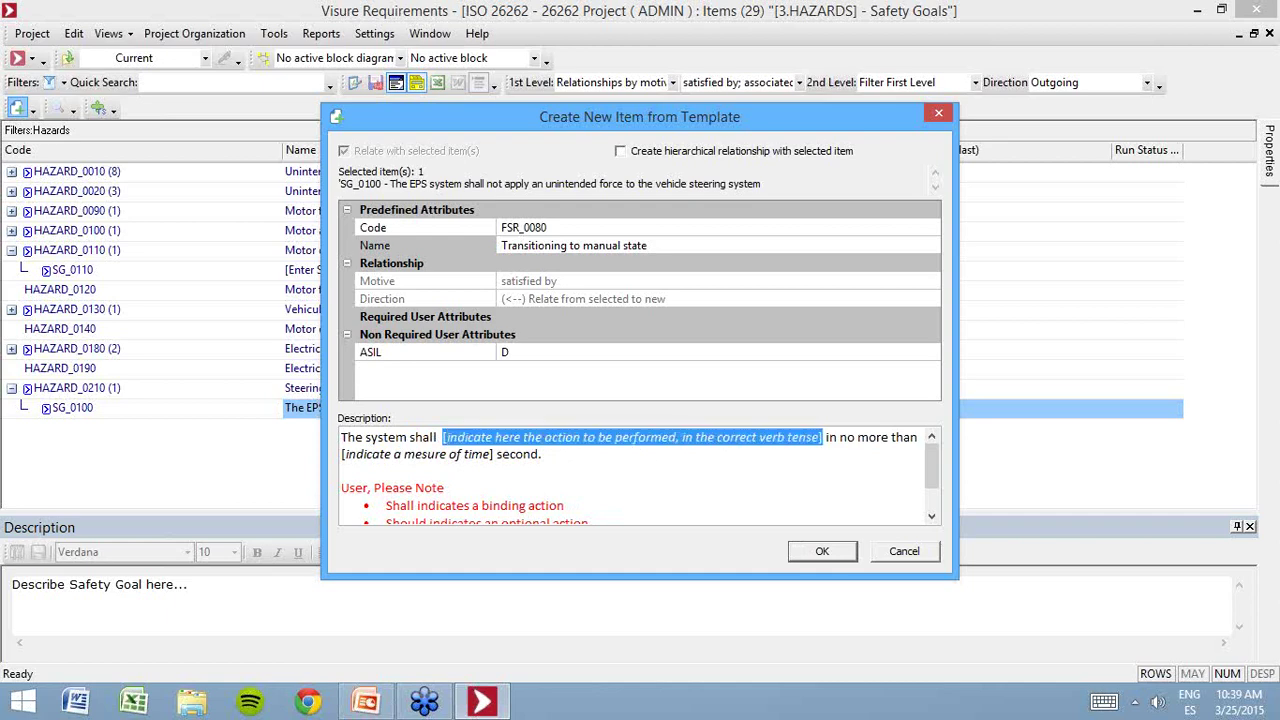
text(revert to )
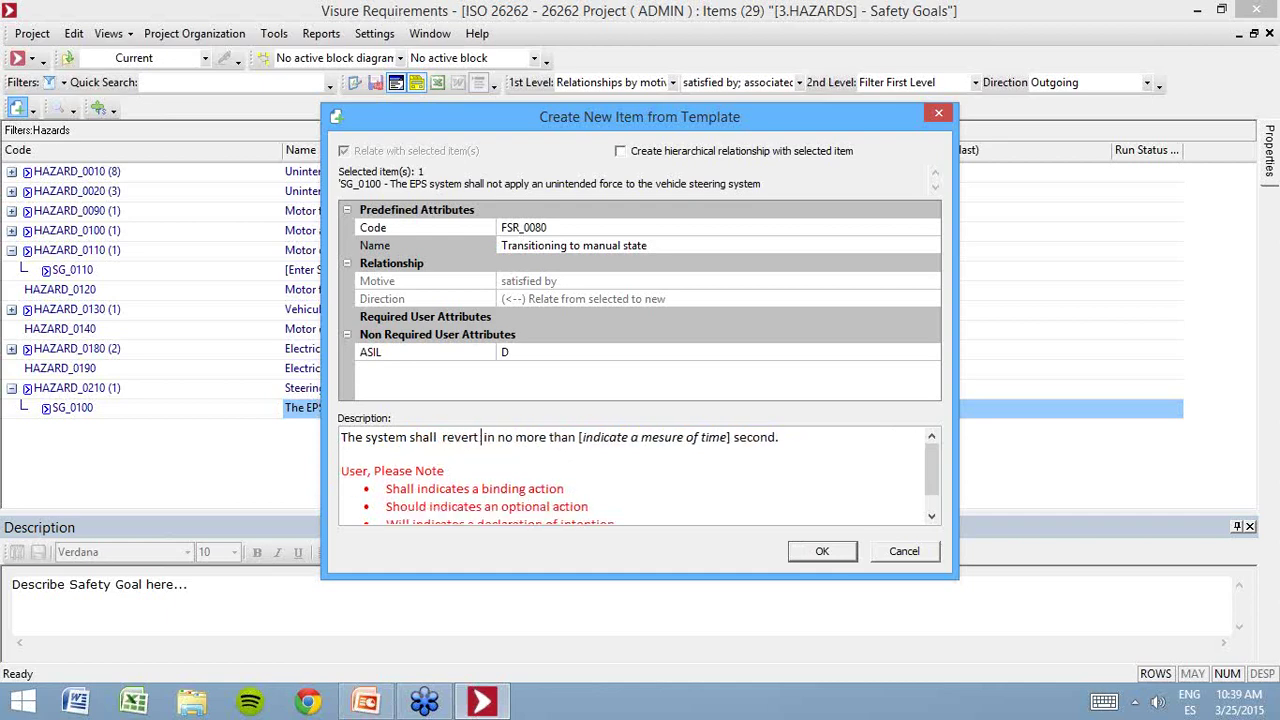
text(its safe st)
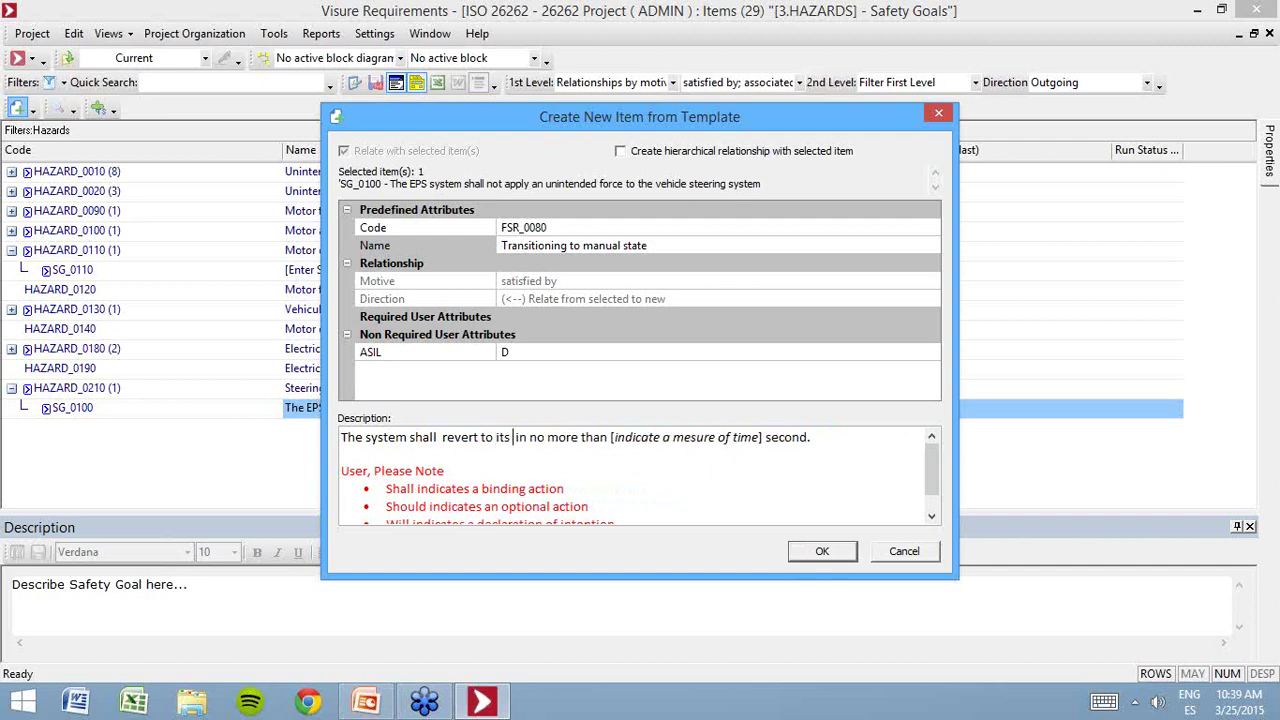
text(ate)
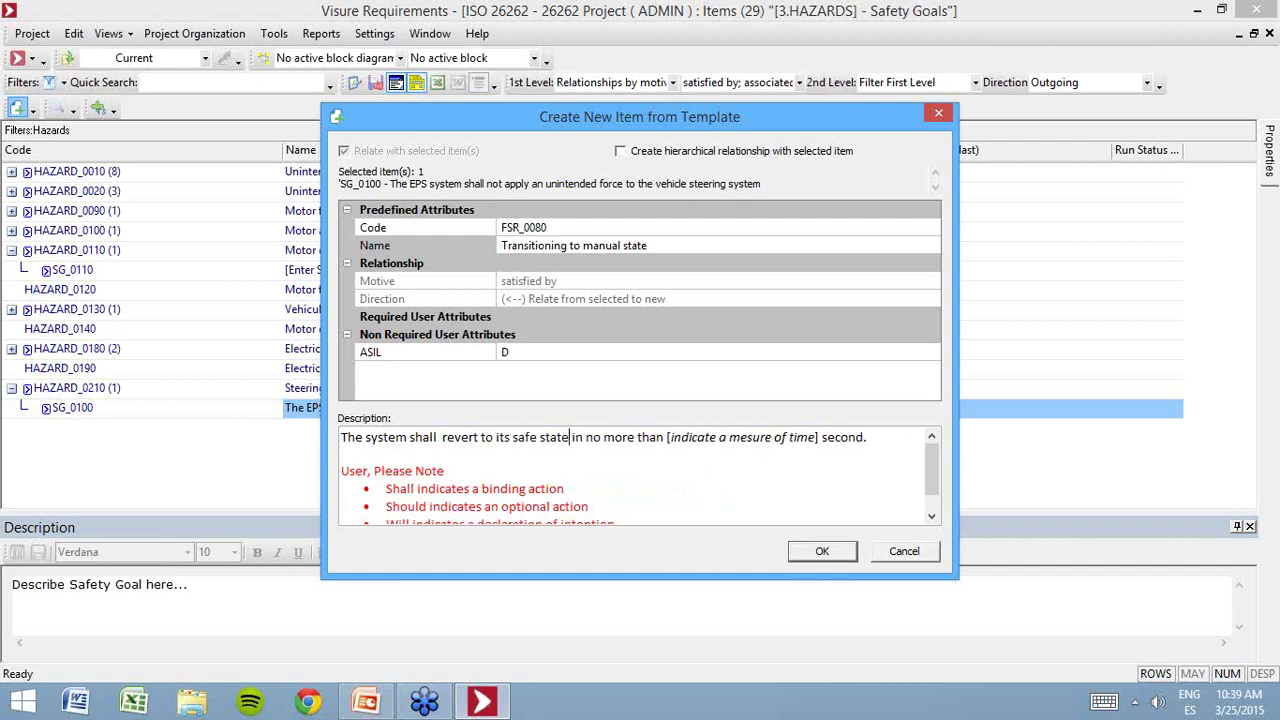
text( of manual ste)
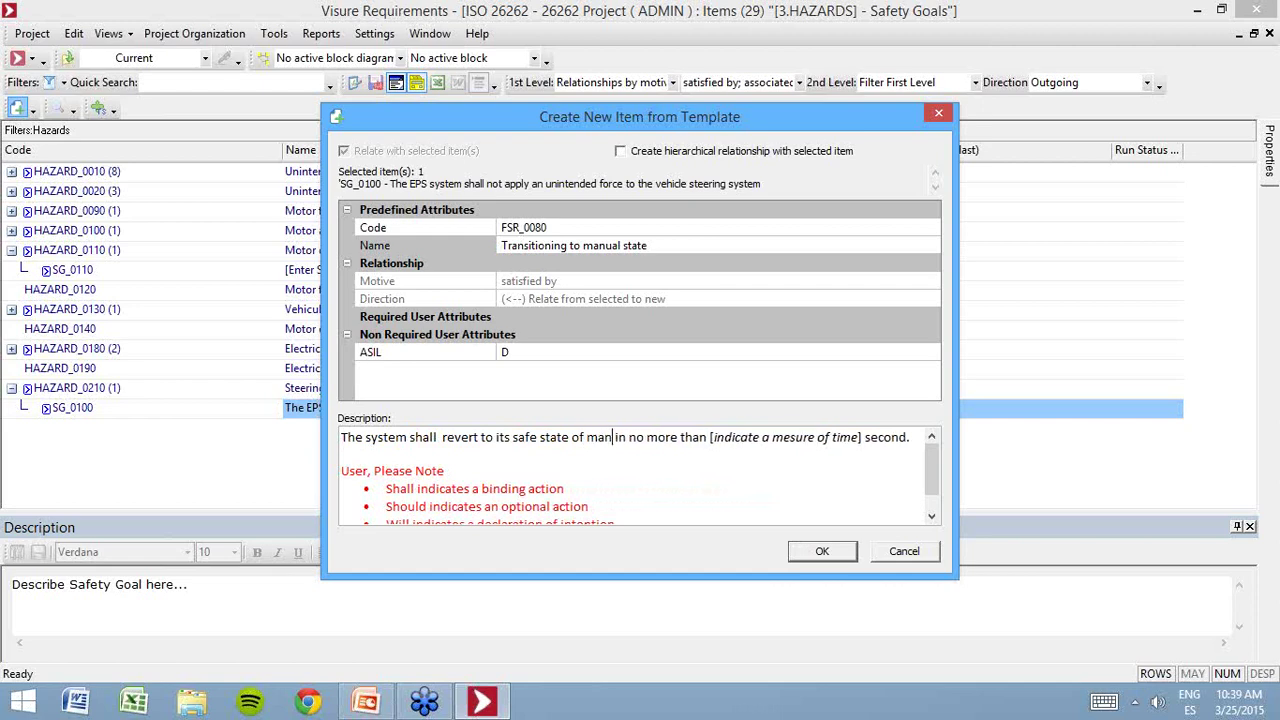
text(ering)
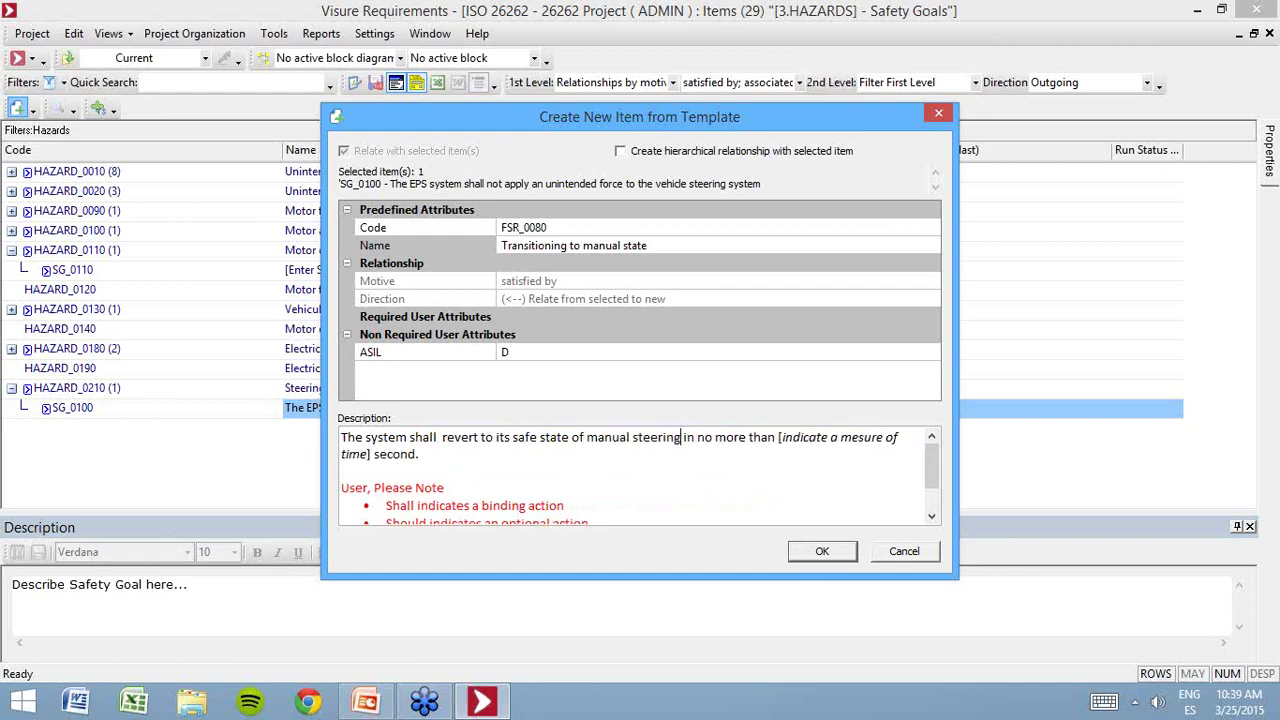
- Complete the description's time limit as "20 miliseconds after the inception of a fault."
click(778, 437)
key(ctrl+shift+Right)
key(ctrl+shift+Right)
key(ctrl+shift+Right)
key(ctrl+shift+Right)
key(ctrl+shift+Right)
key(ctrl+shift+Right)
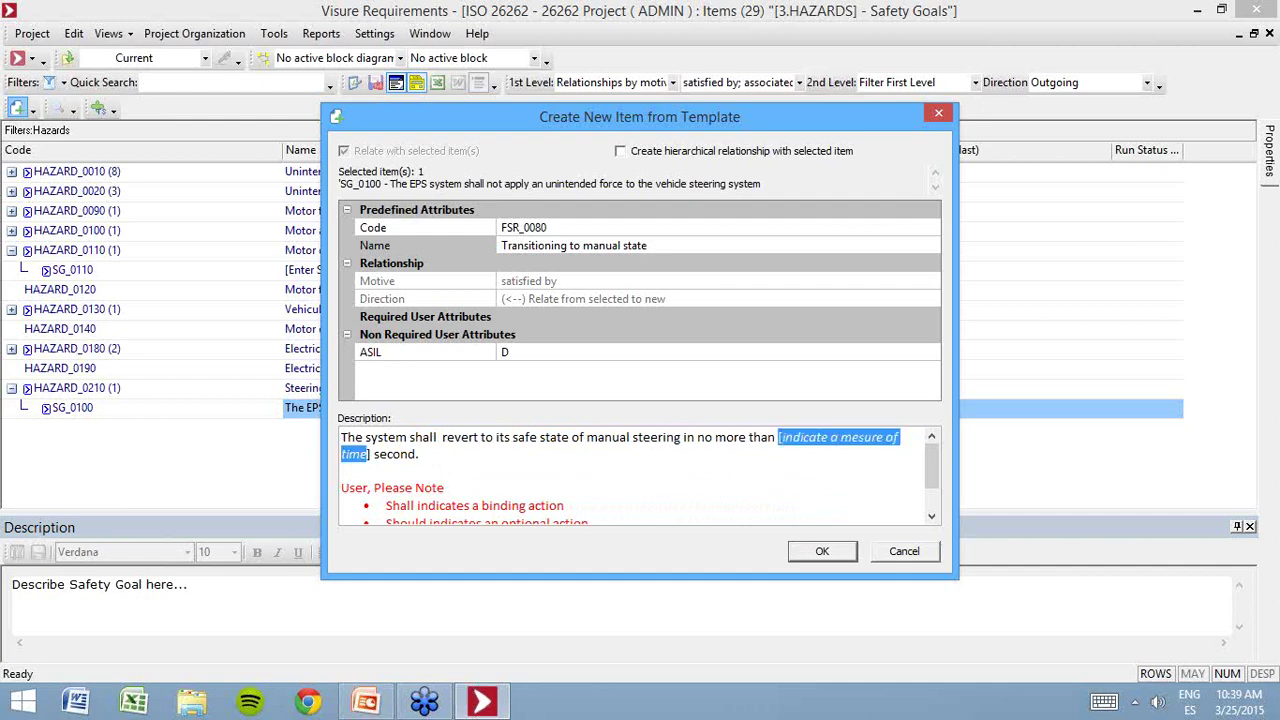
key(shift+Right)
text(20 )
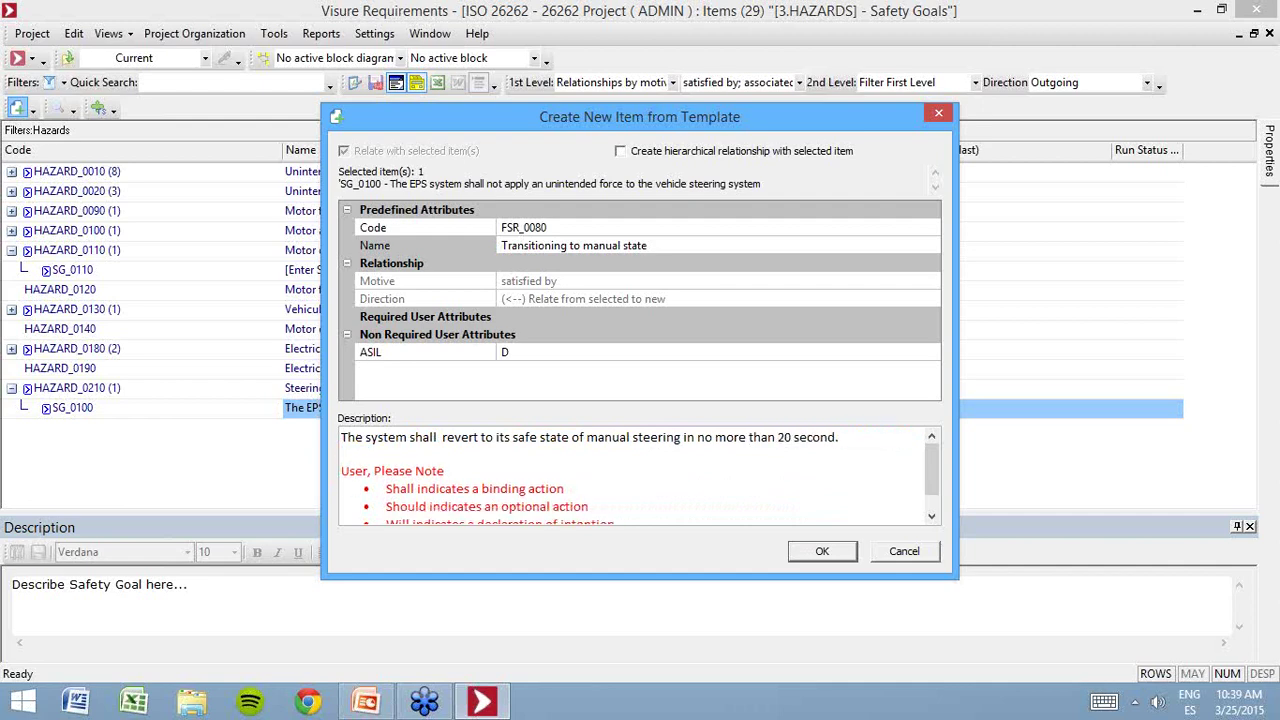
text(milli)
key(End)
key(BackSpace)
text(s after the i)
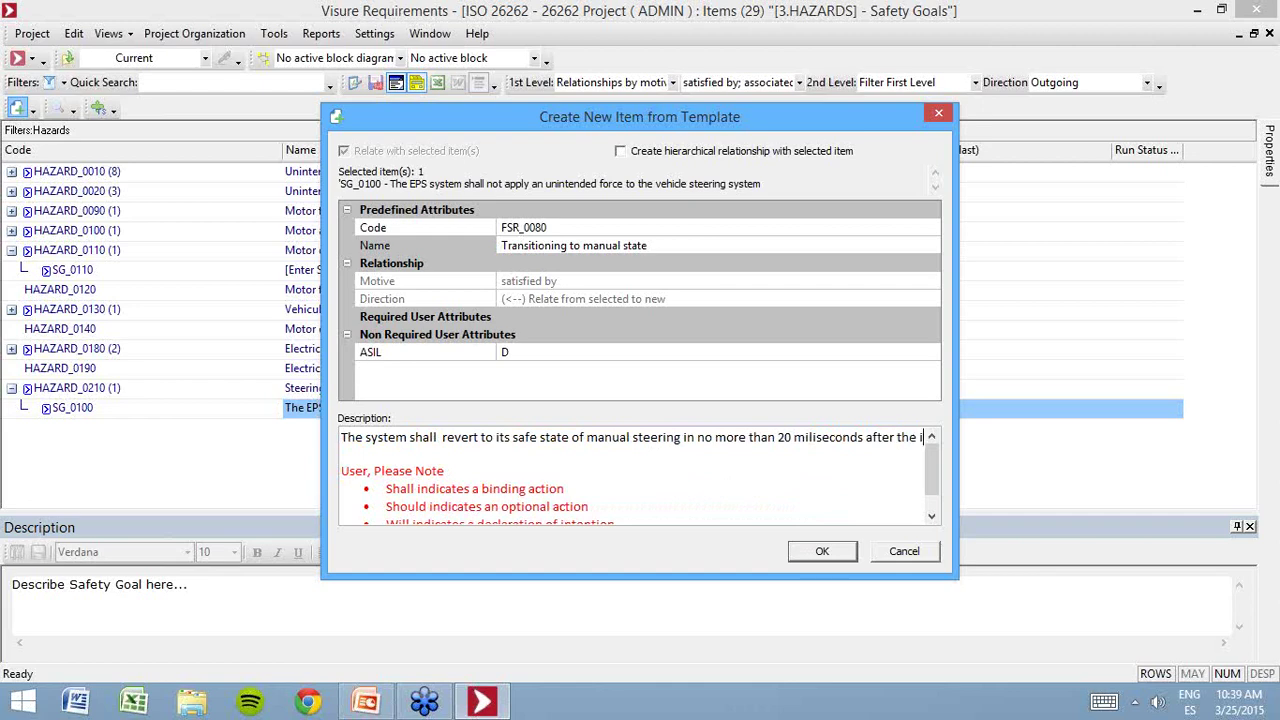
text(nception )
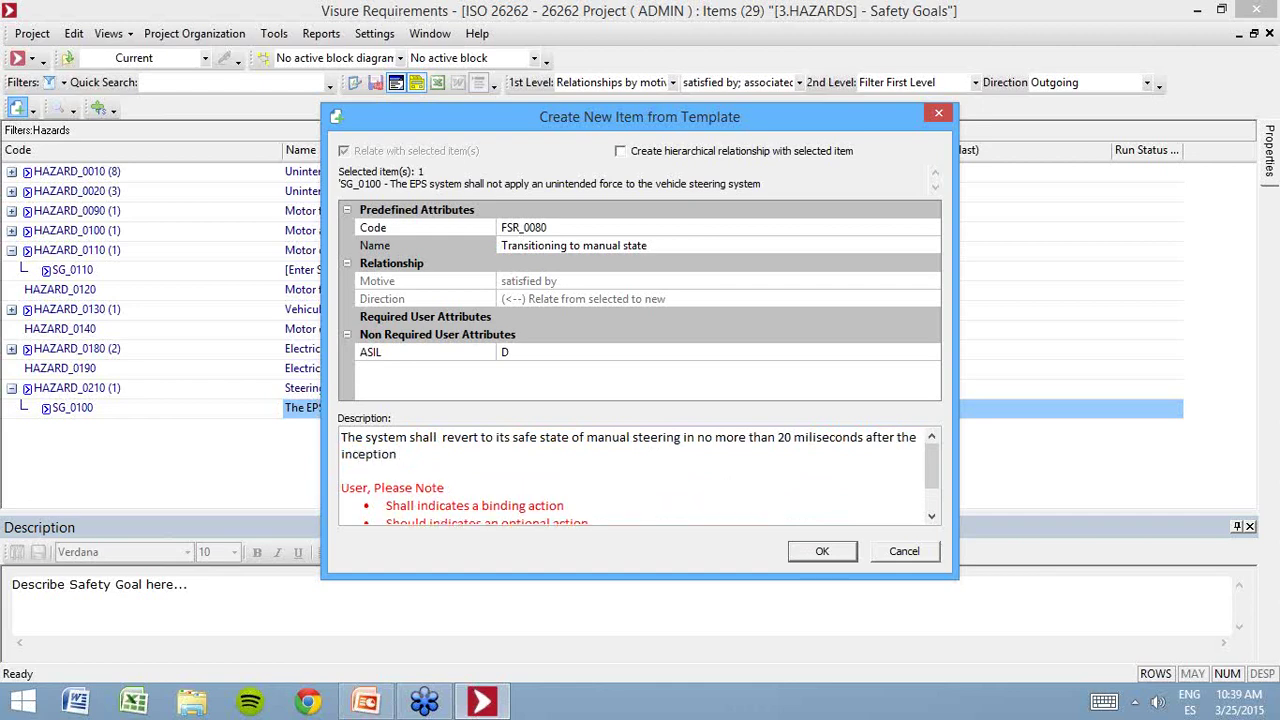
text(of a fault.)
- Remove the template's user note from the description and create the functional safety requirement
key(shift+Down)
key(shift+Down)
key(shift+Down)
key(shift+Down)
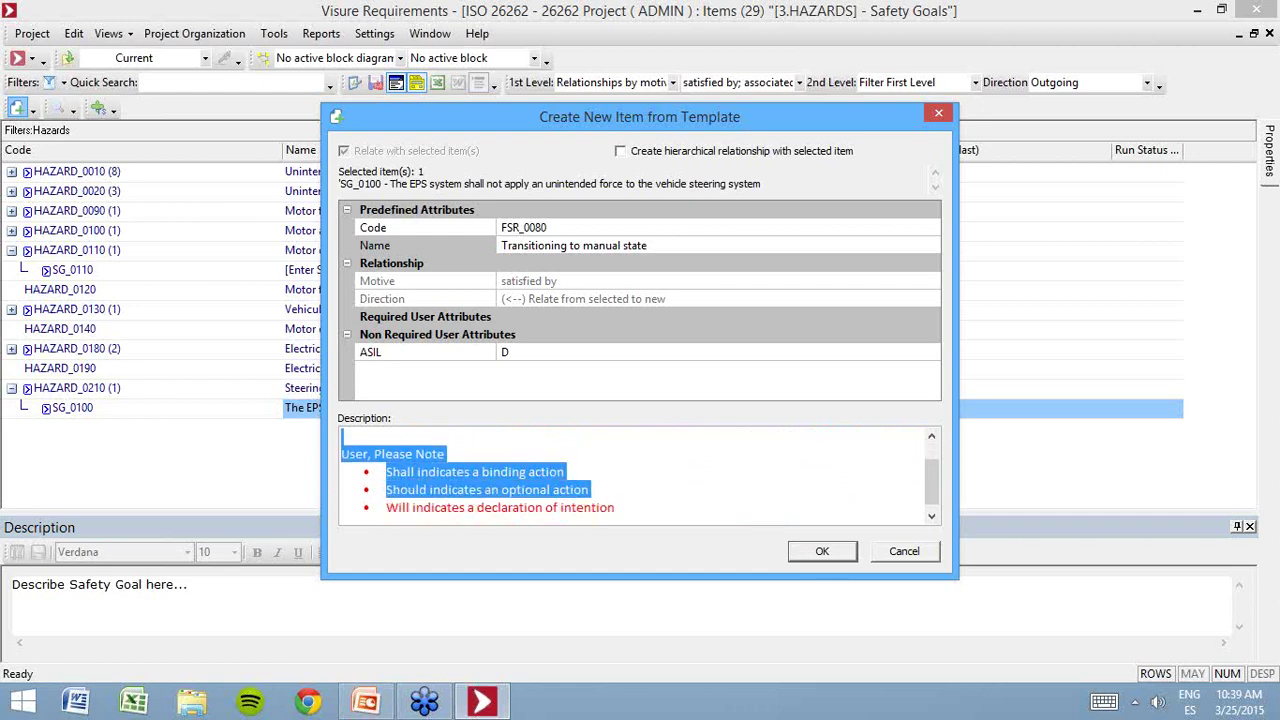
key(Delete)
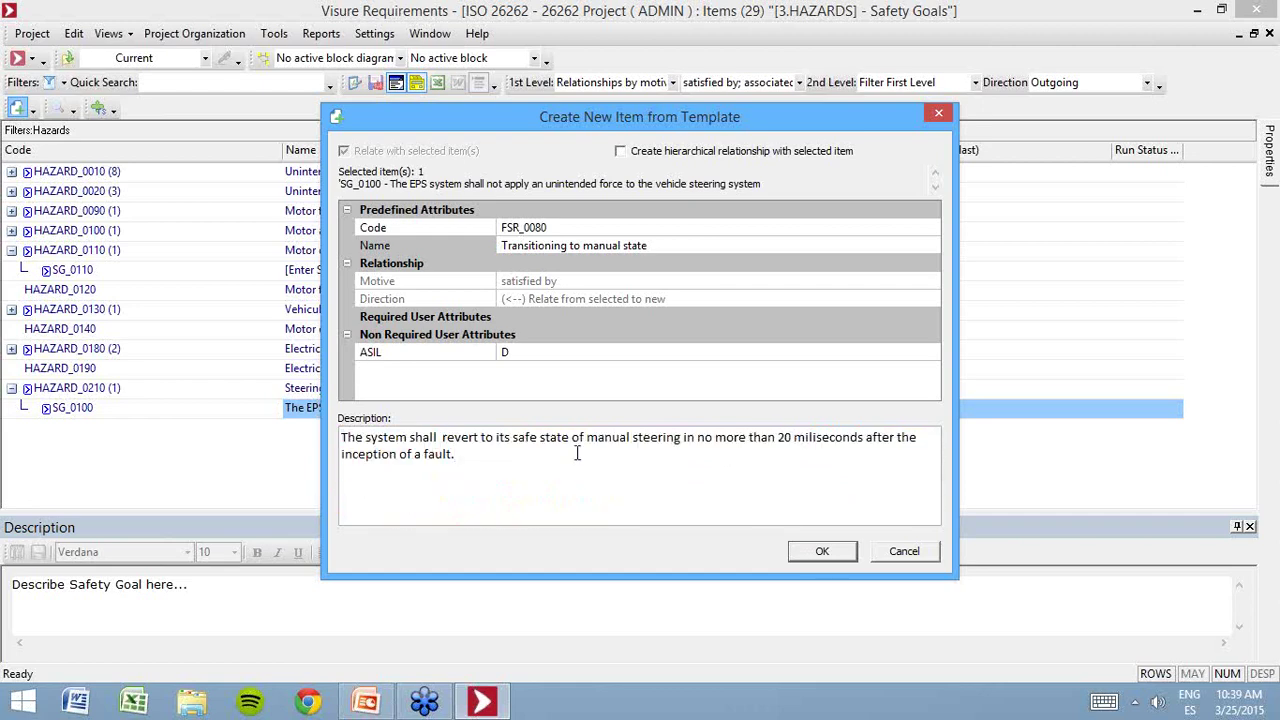
click(823, 551)
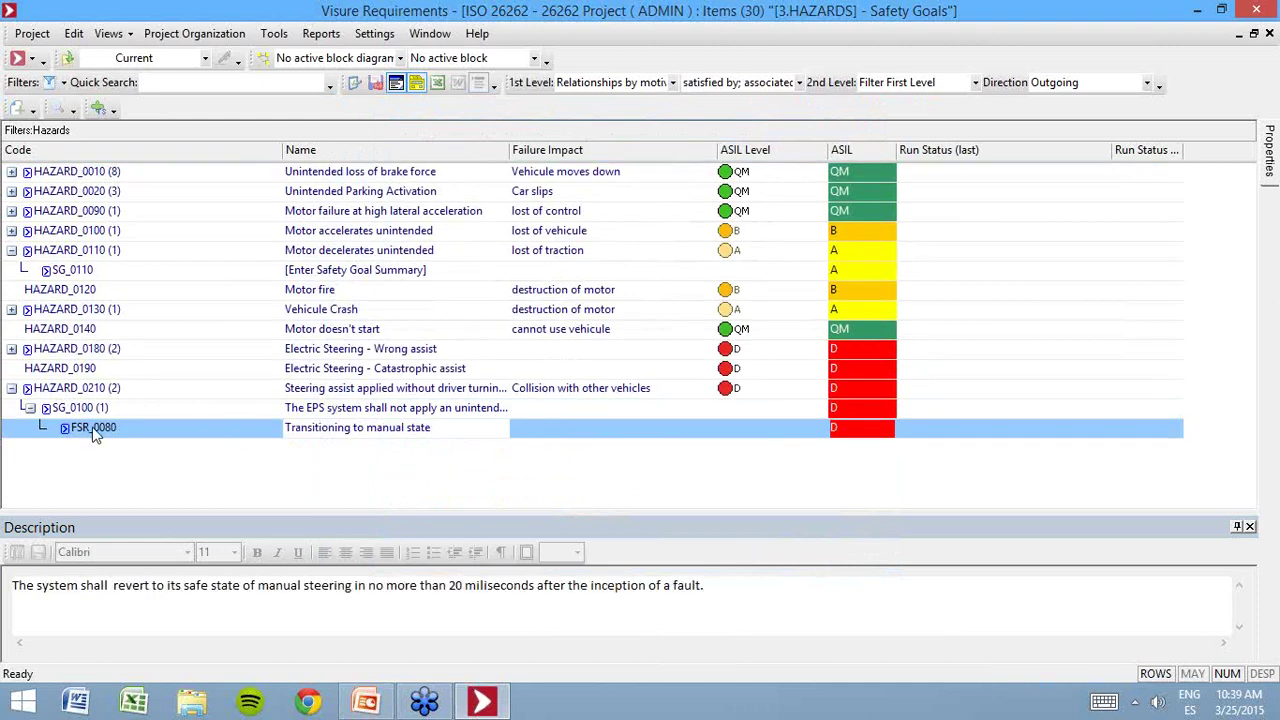
- Keep the new requirement's properties open and inspect its blocks, attributes and the available first-level blocks
mouse_move(94, 431)
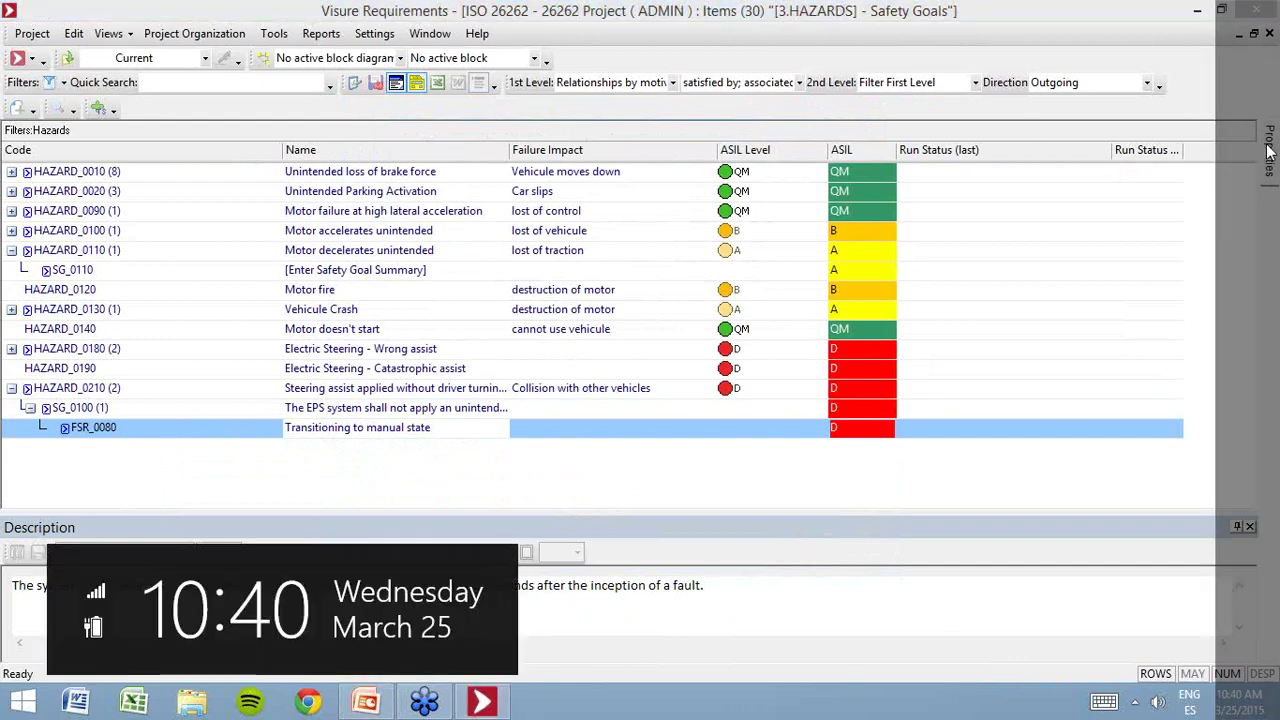
click(1270, 160)
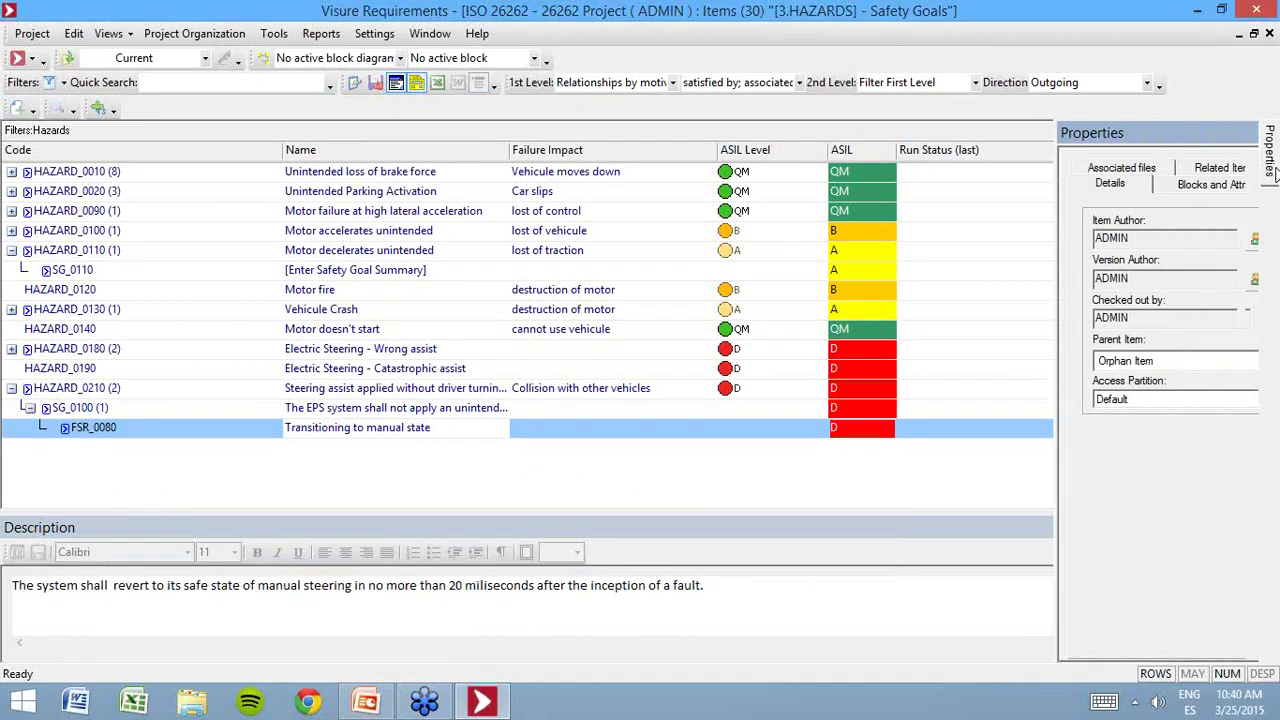
click(1238, 134)
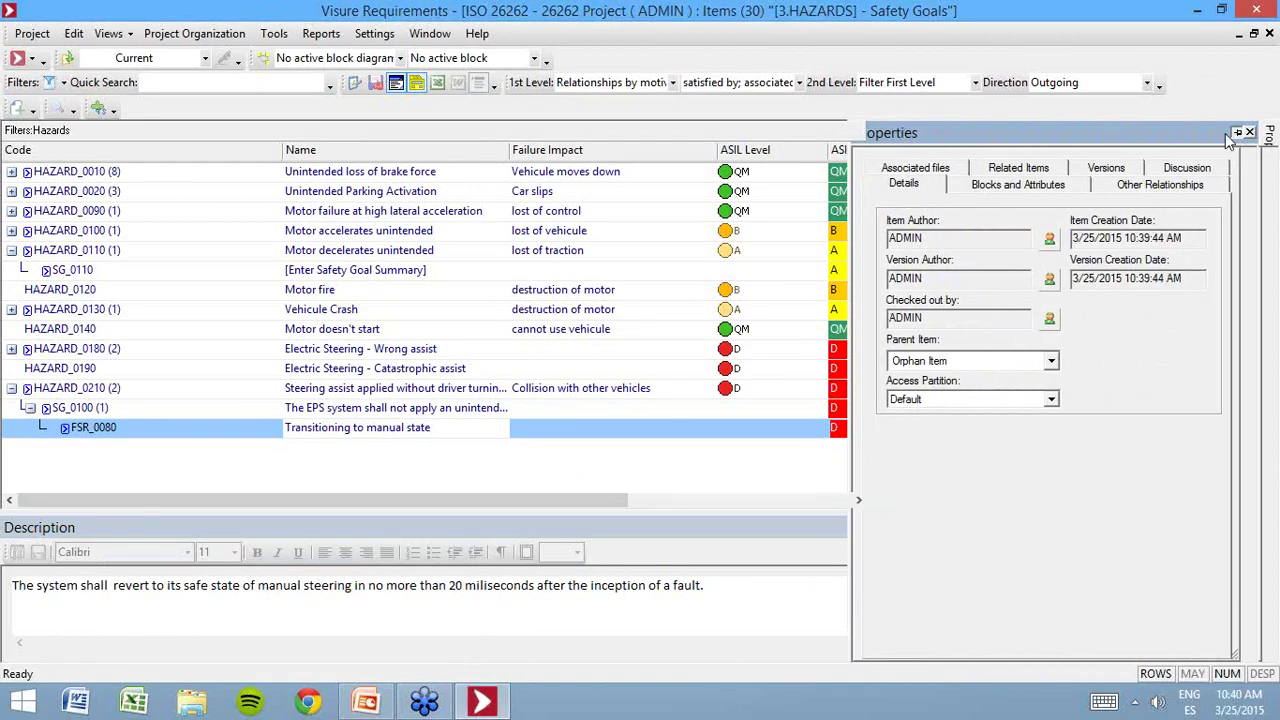
click(1078, 188)
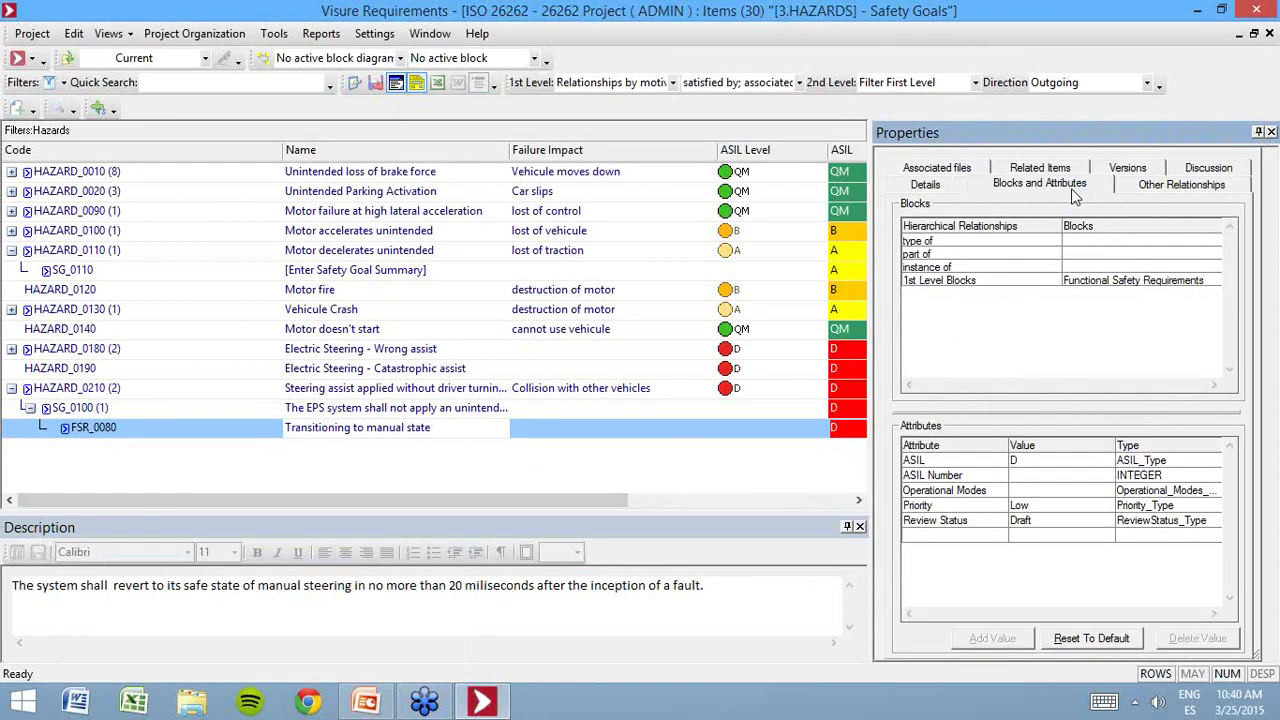
click(1140, 280)
drag(1213, 318, 1218, 345)
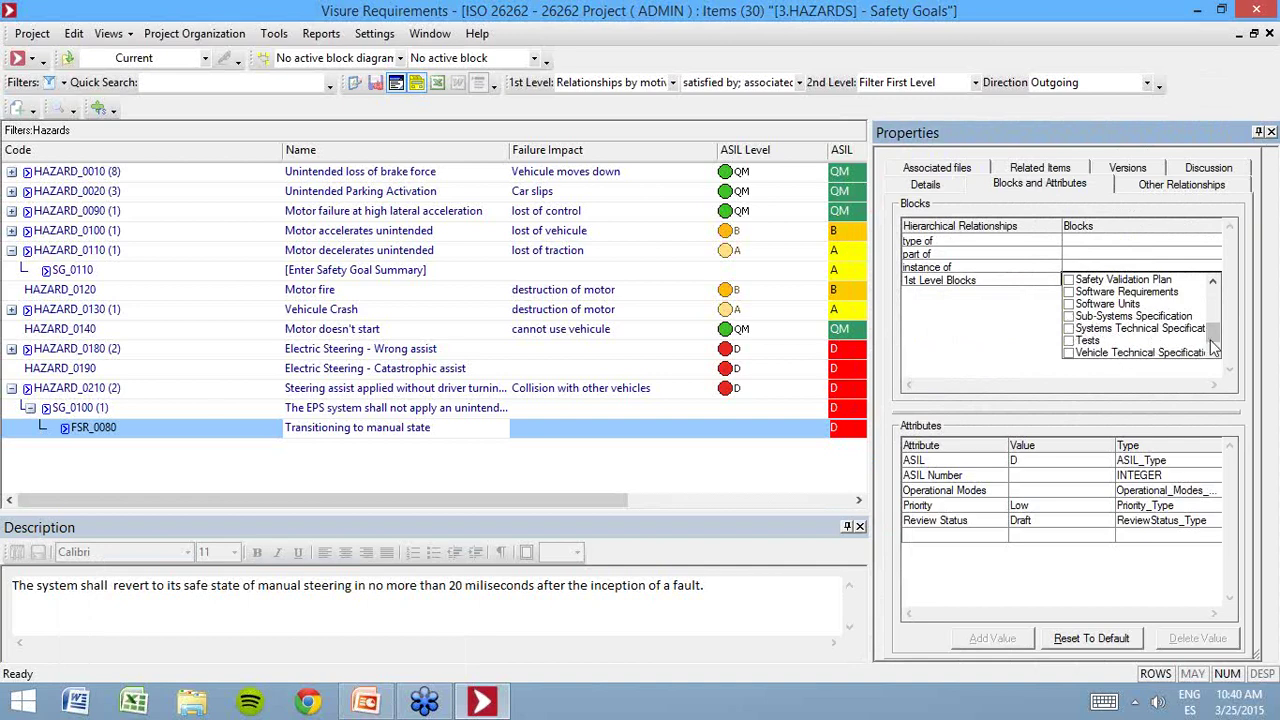
click(985, 346)
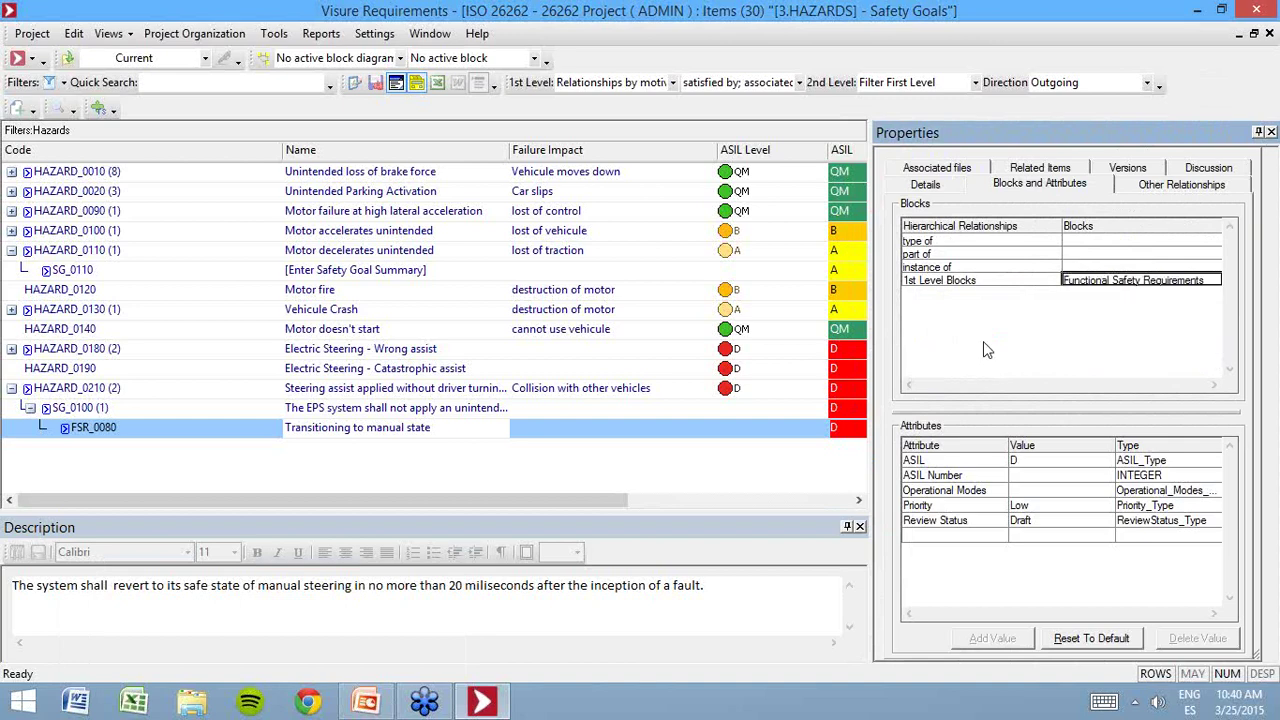
- Switch to the Functional Safety Requirements View and collapse the properties and description panes to give the list more room
click(1270, 133)
mouse_move(1270, 146)
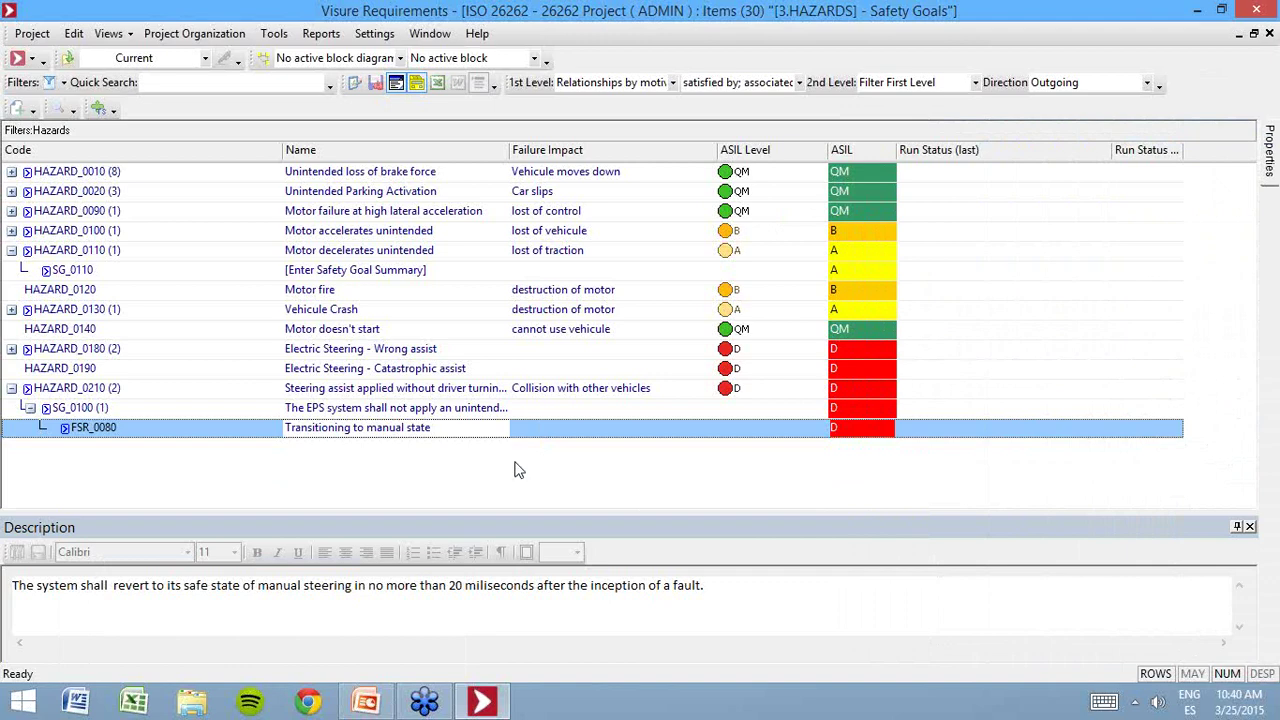
click(33, 61)
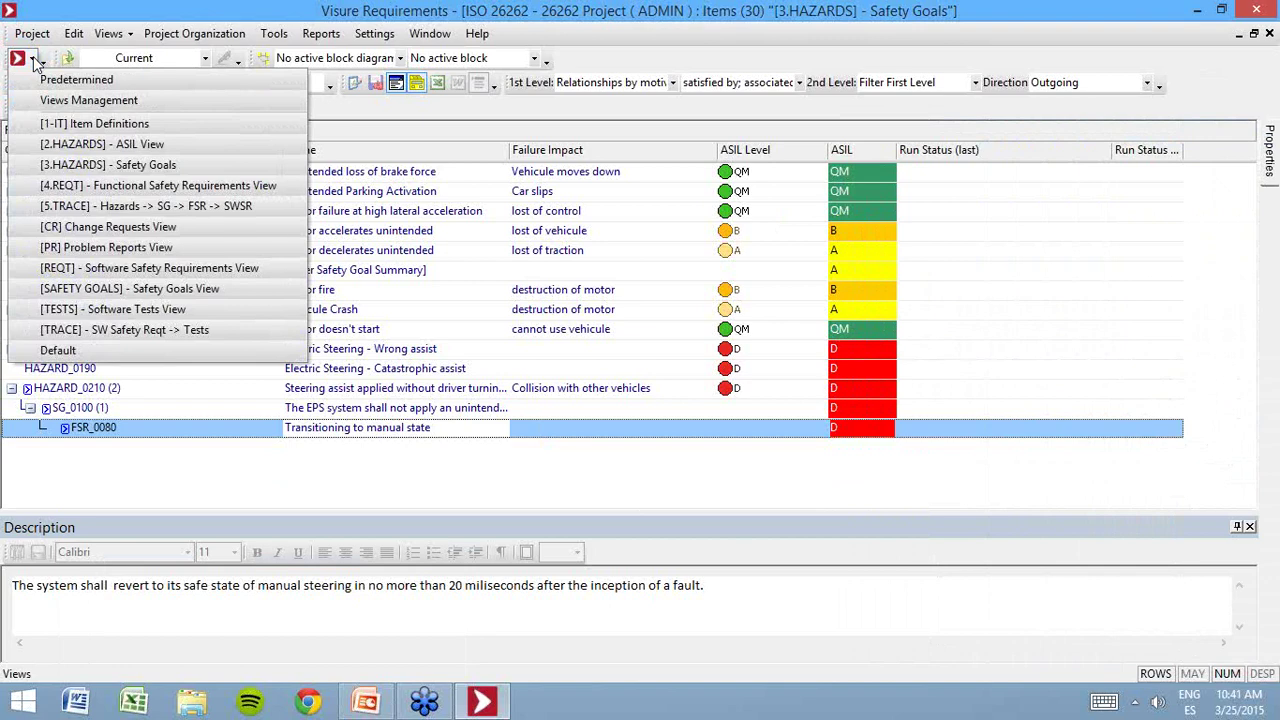
click(152, 186)
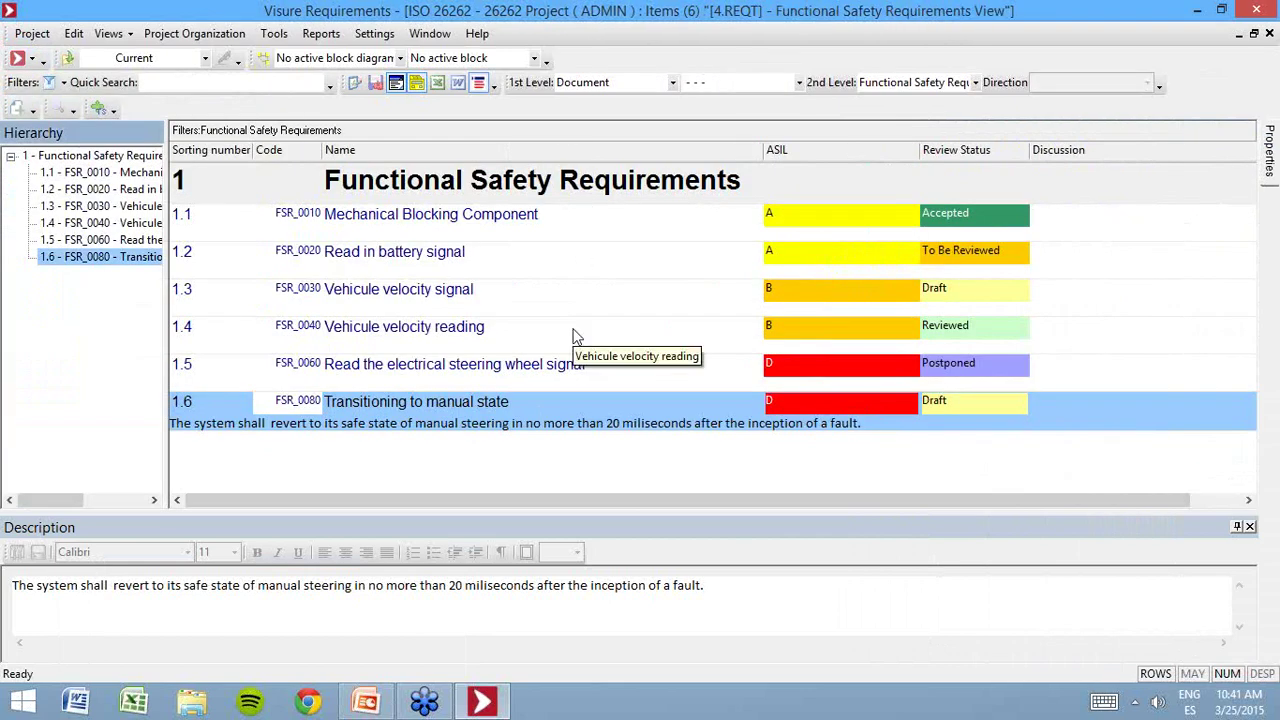
click(1237, 527)
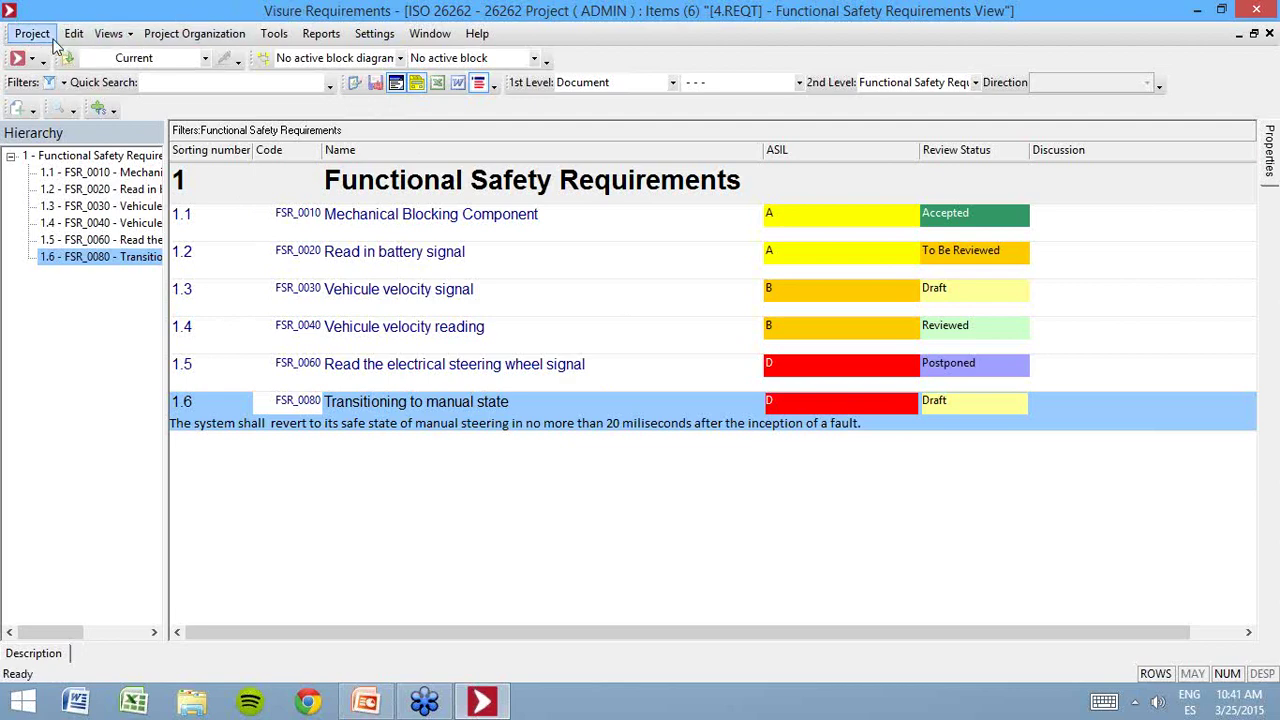
click(17, 108)
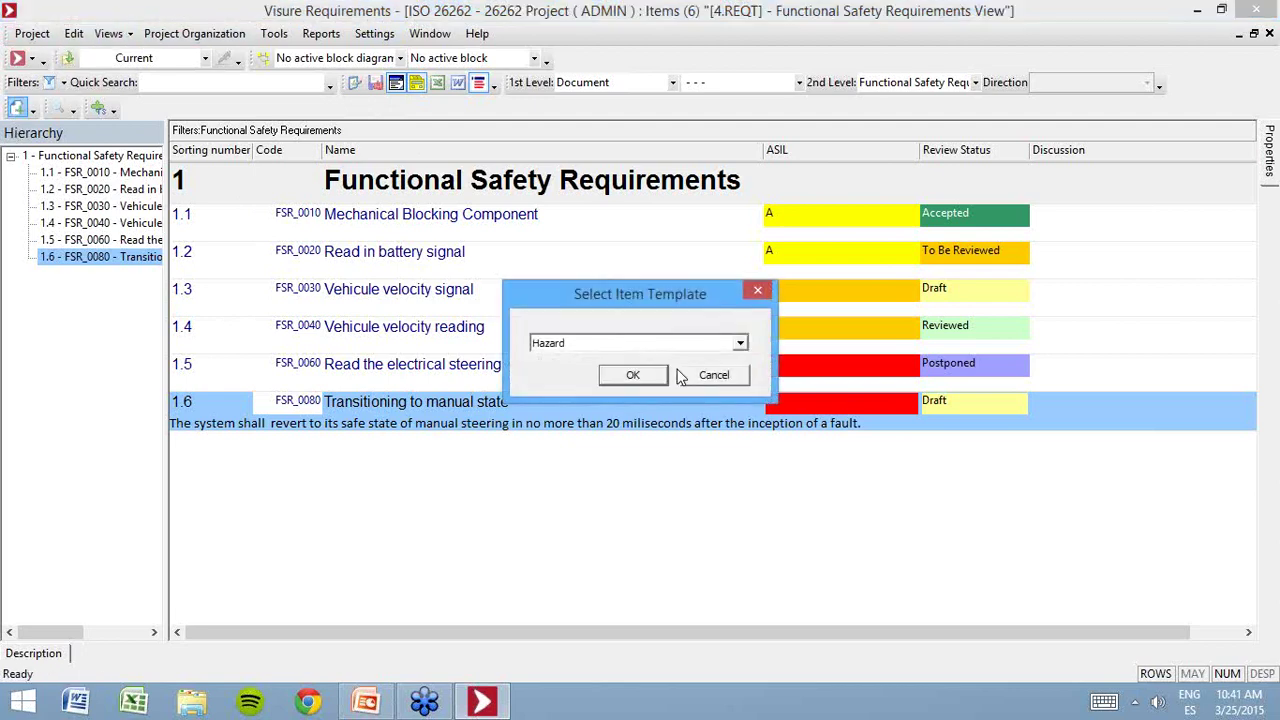
click(703, 345)
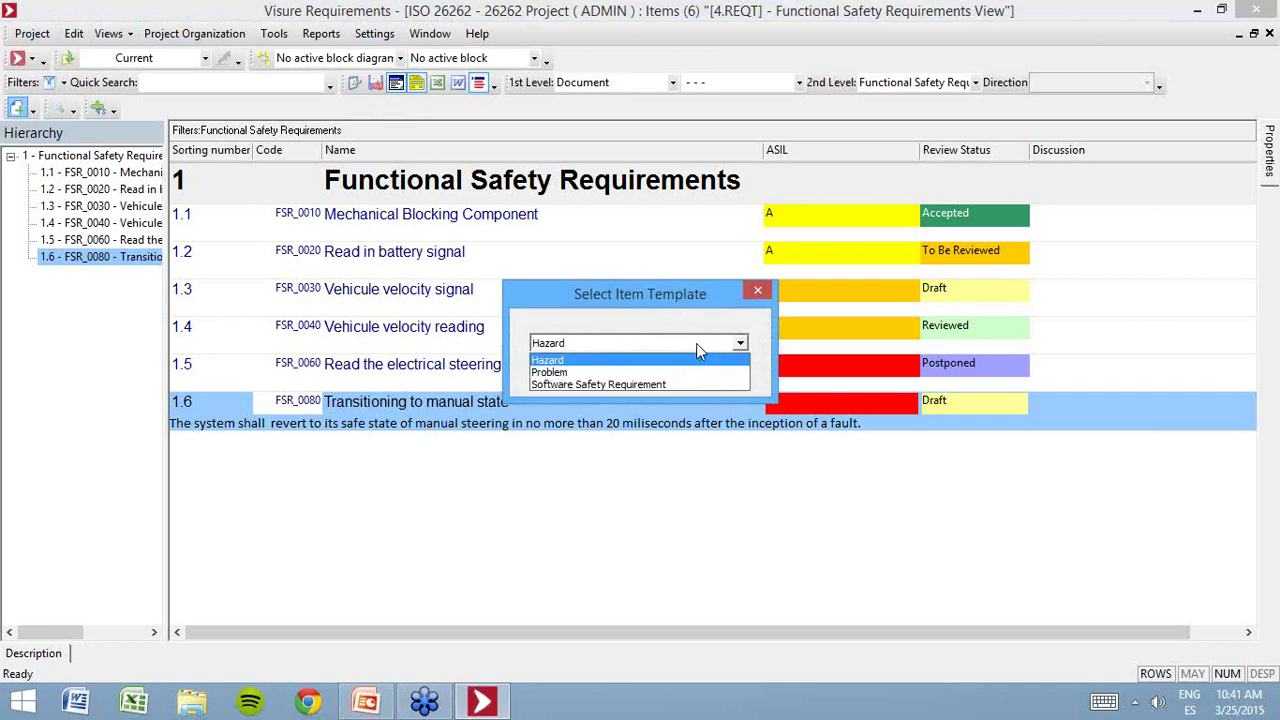
click(628, 360)
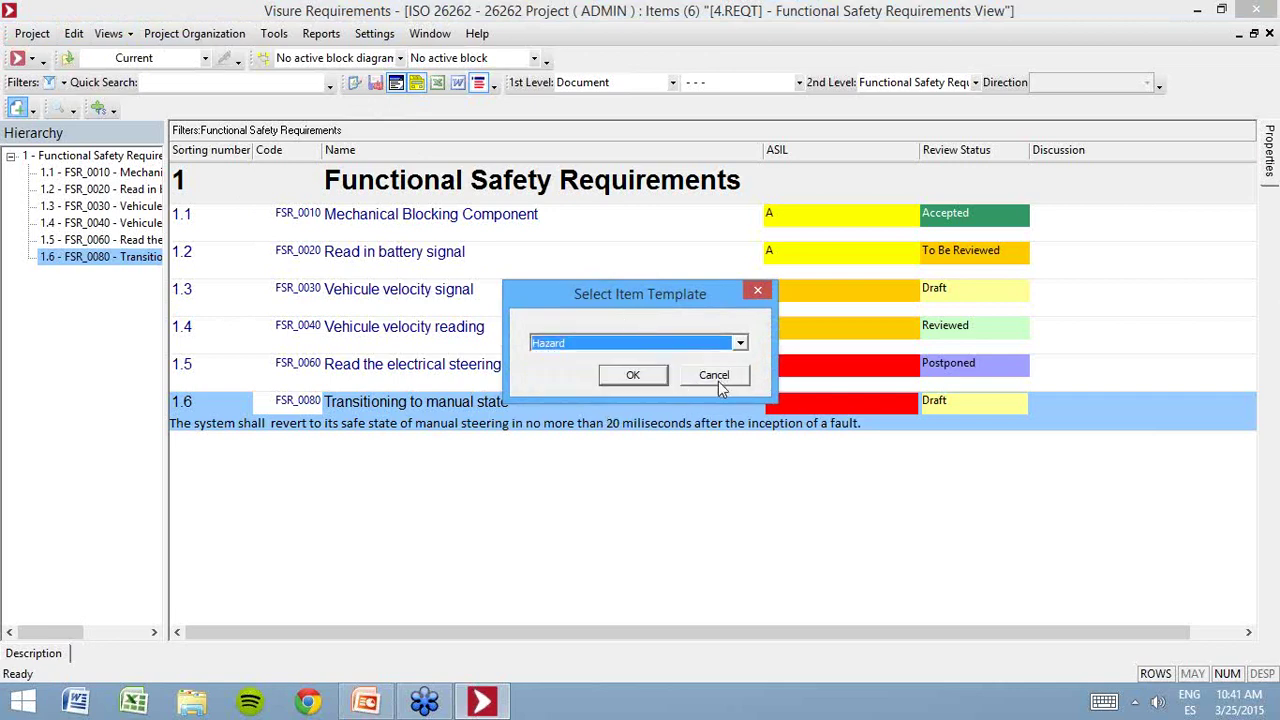
click(718, 379)
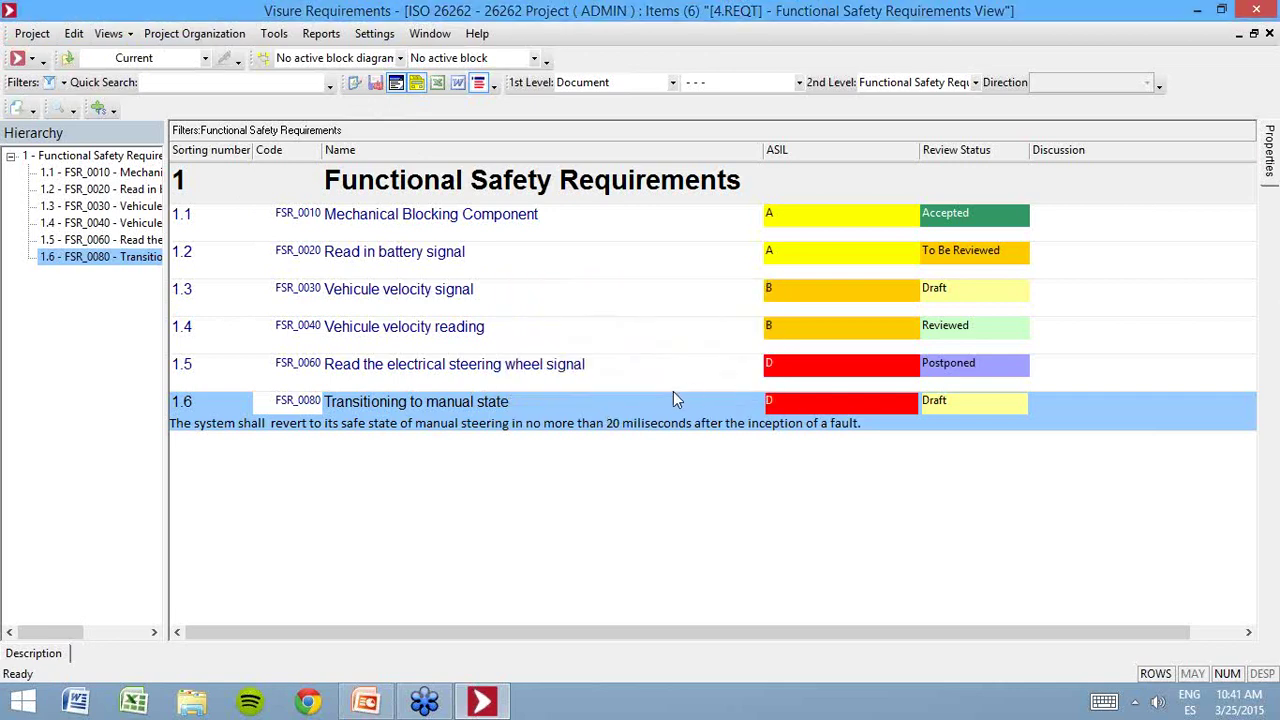
- Move FSR_0060 above FSR_0040 at the same level and paste a duplicate of it at that level in the Functional Safety Requirements block
drag(675, 364, 678, 322)
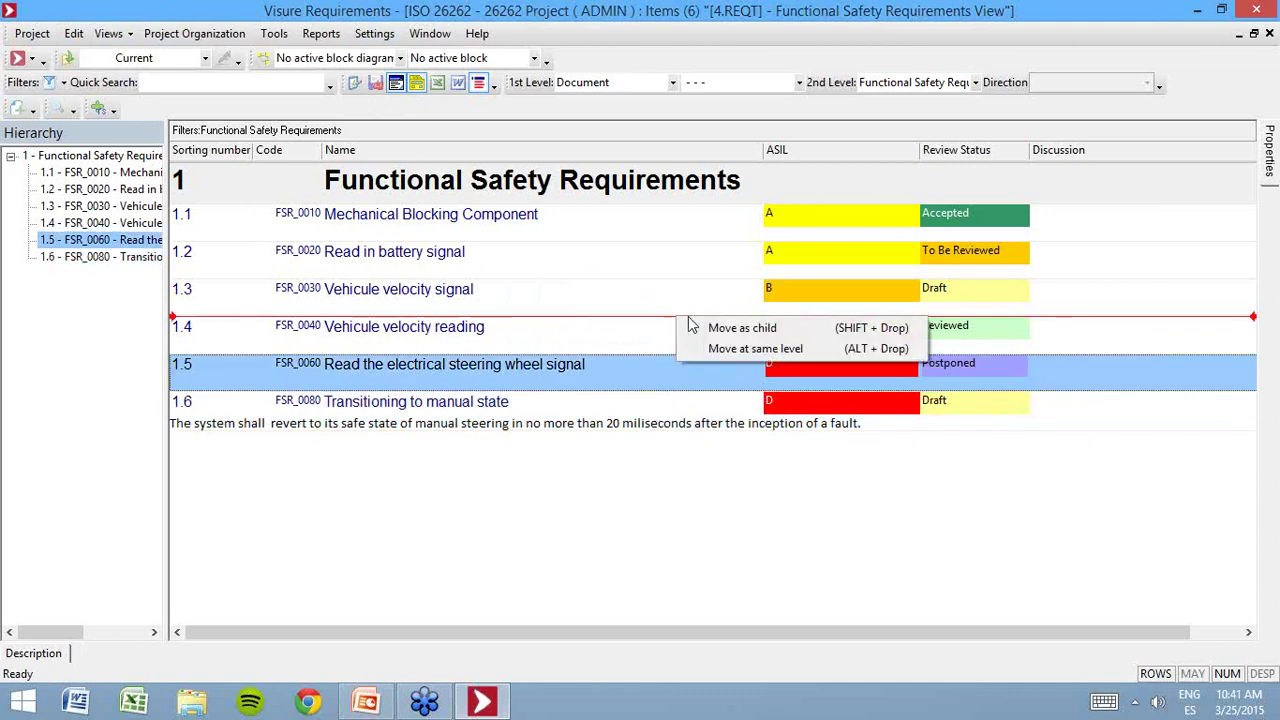
click(740, 349)
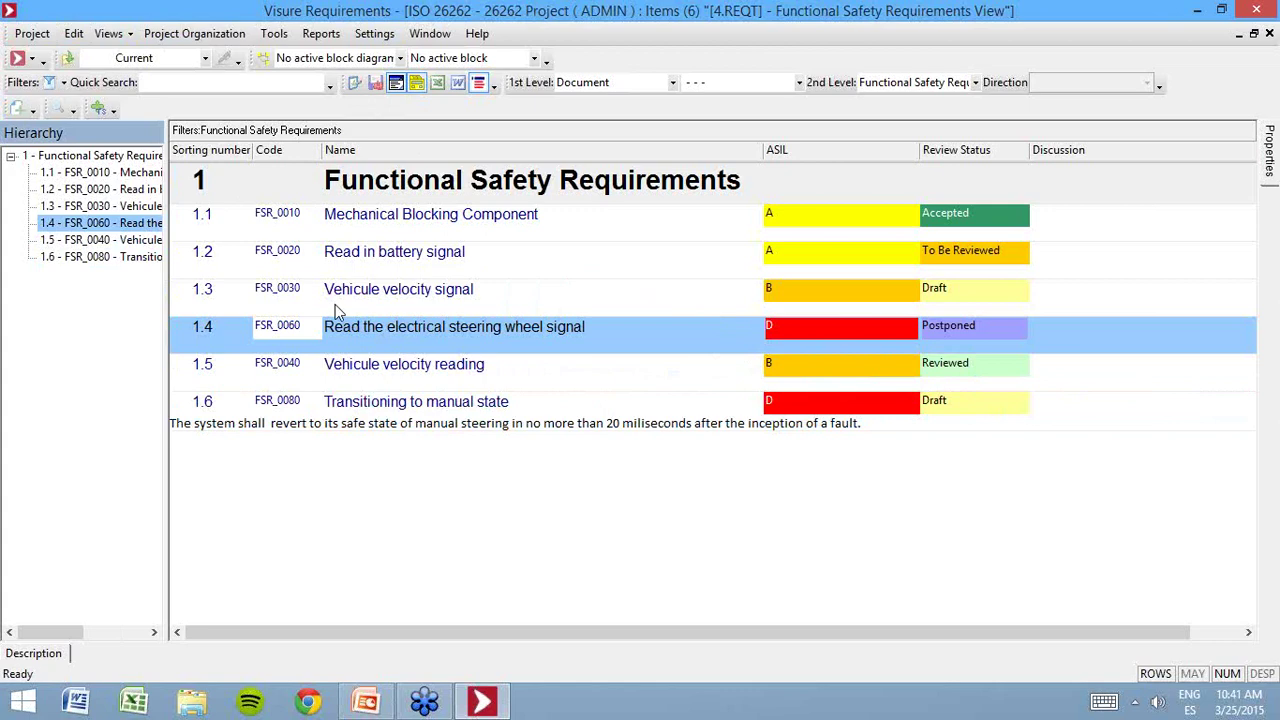
key(Insert)
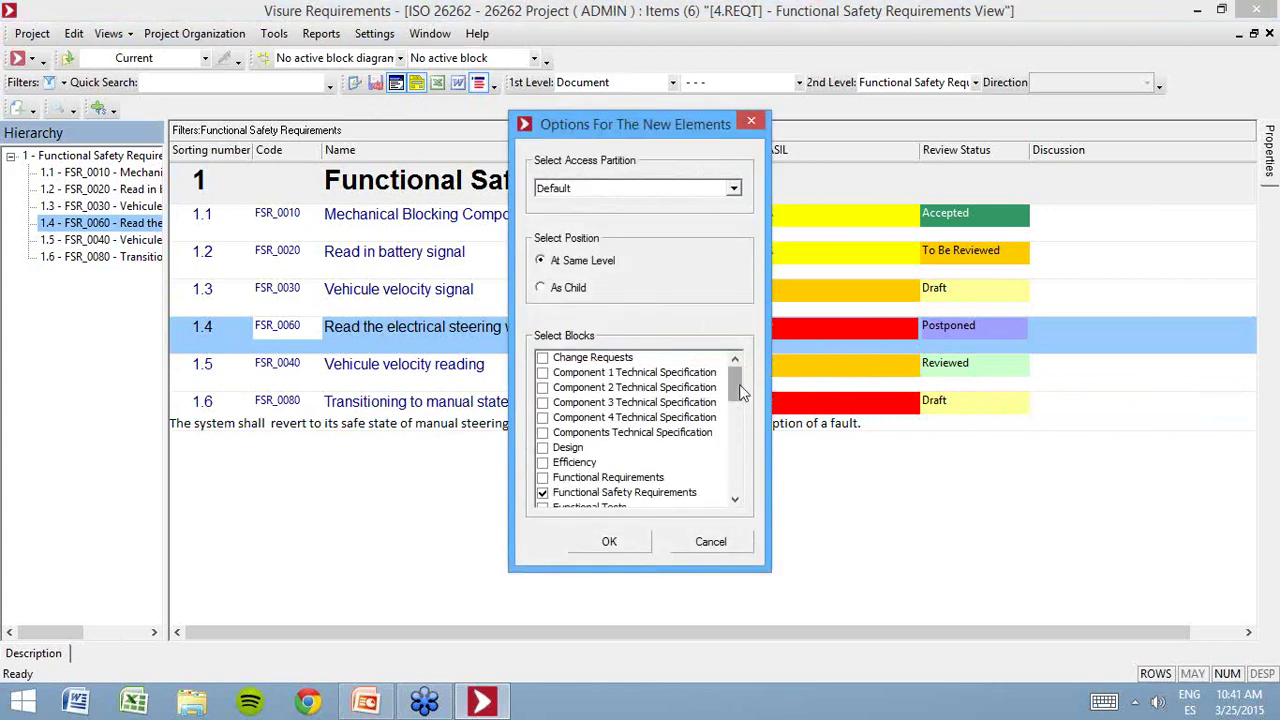
click(598, 541)
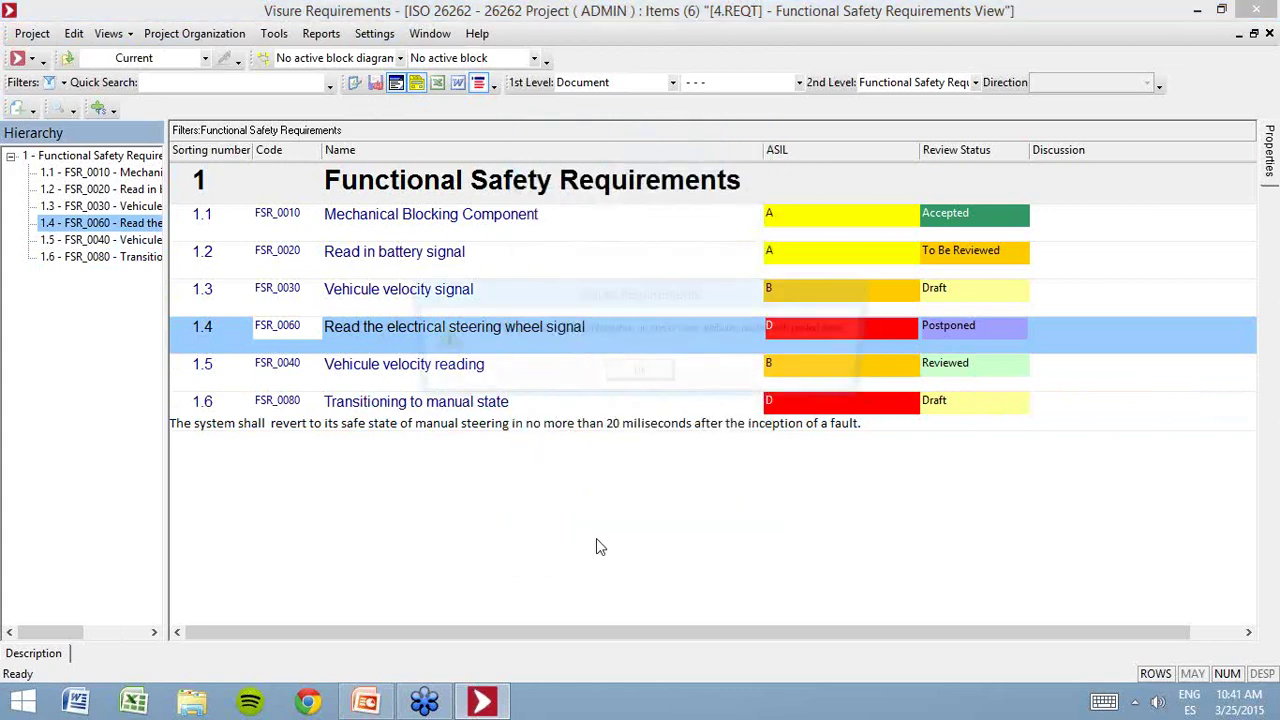
click(616, 372)
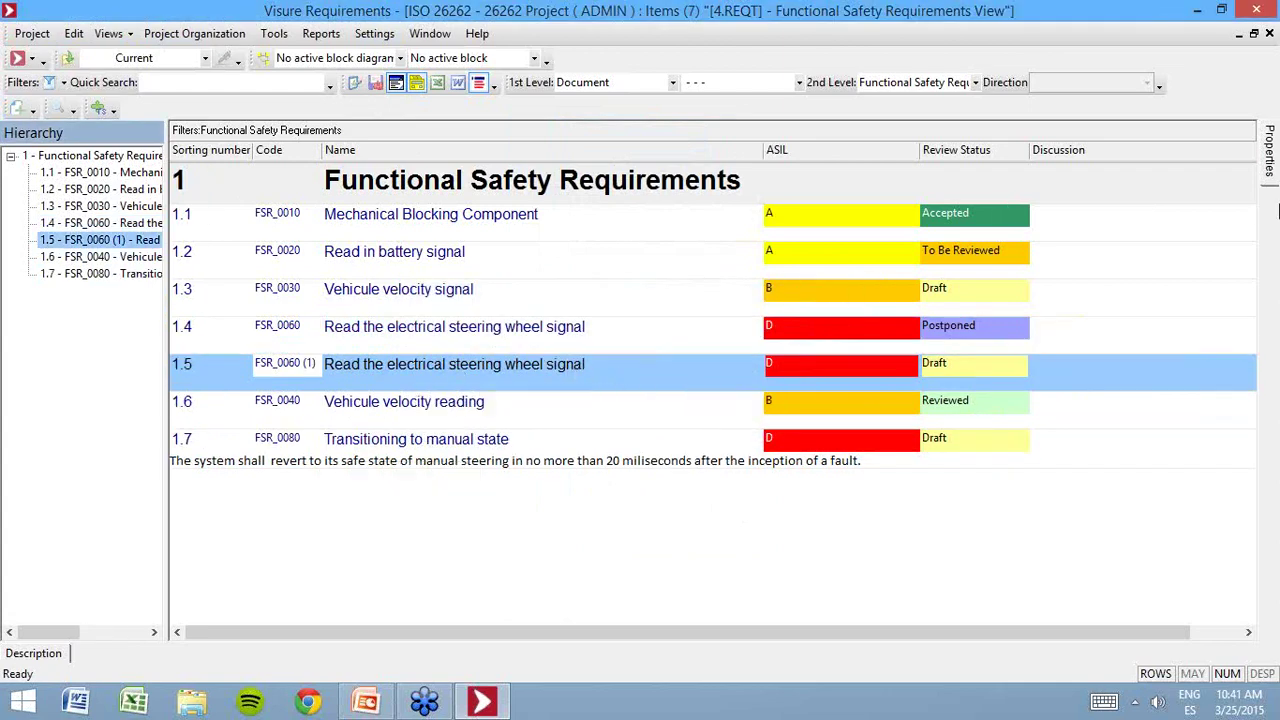
- Relate the duplicated steering wheel signal requirement to safety goal SG_0020 from the Safety Goals block, then collapse its properties
mouse_move(1270, 178)
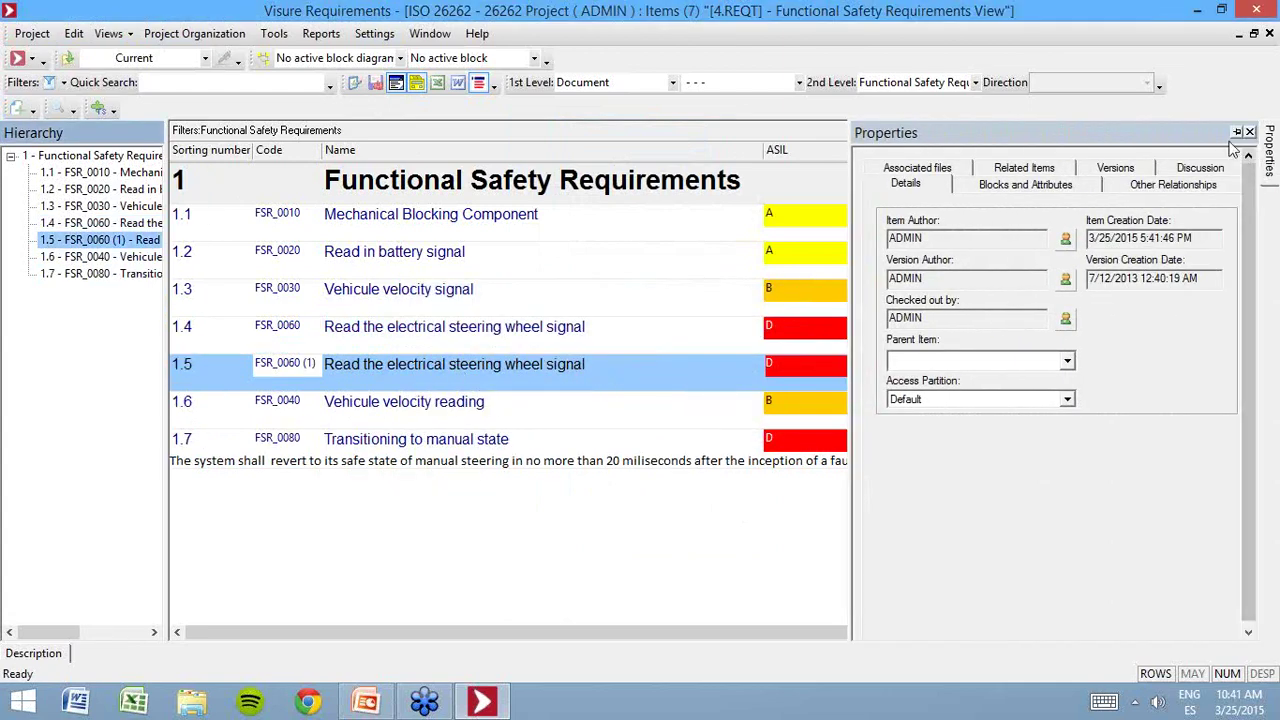
click(1237, 132)
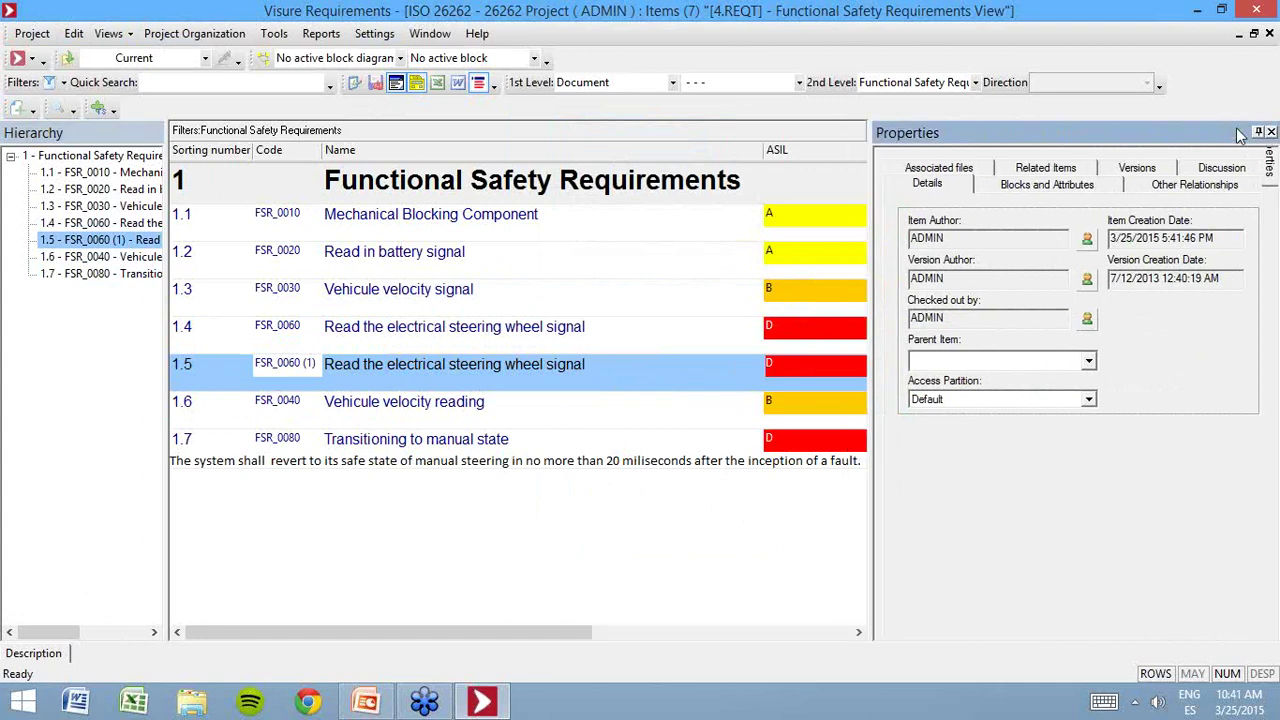
click(1068, 168)
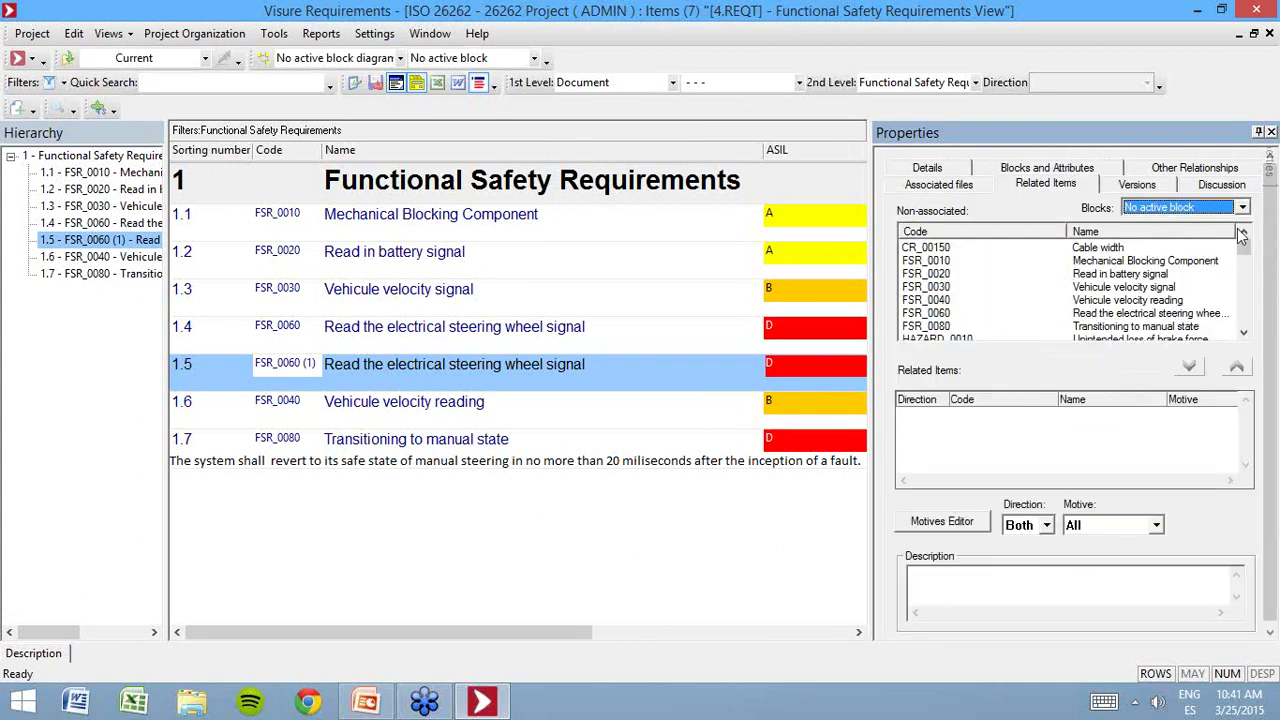
click(1243, 207)
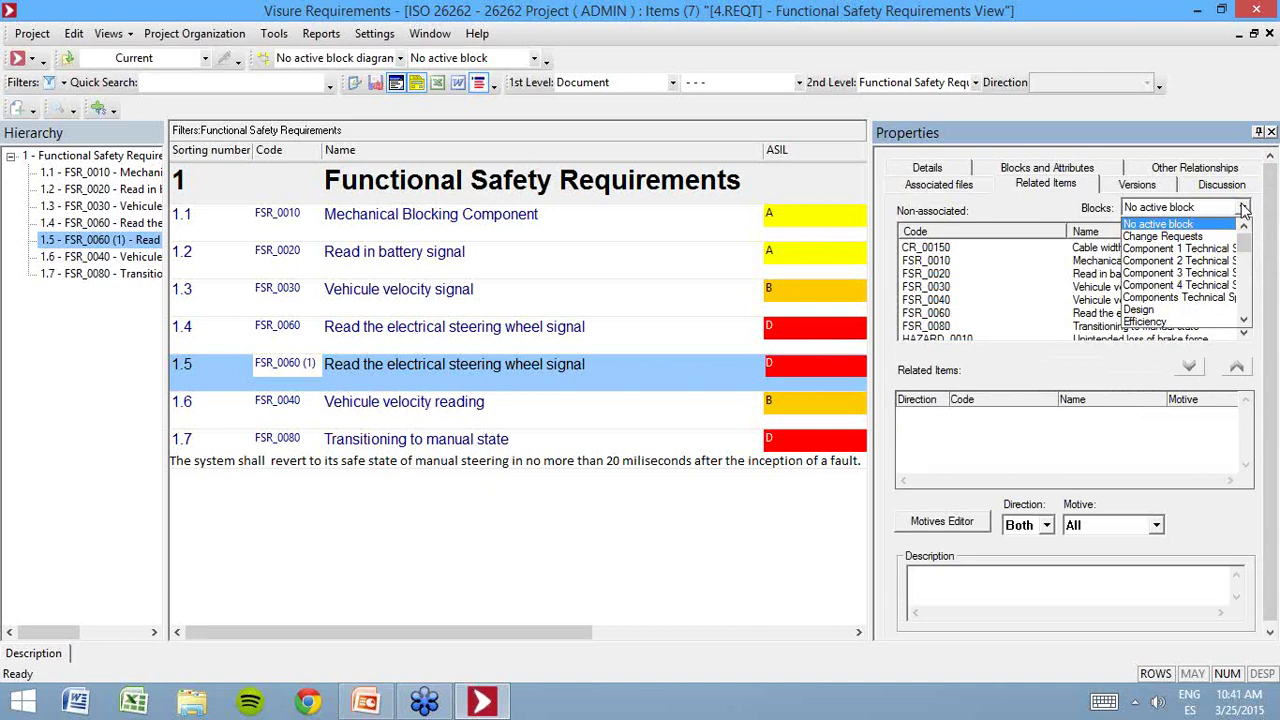
key(s)
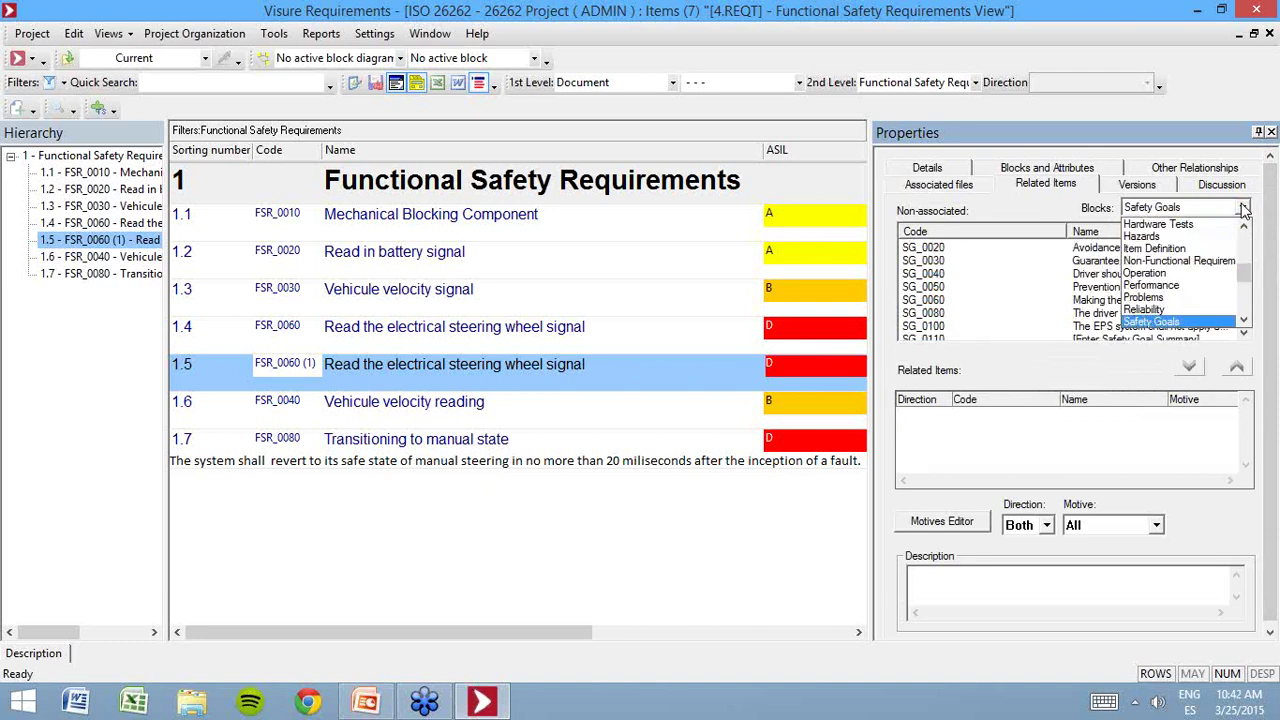
click(1150, 322)
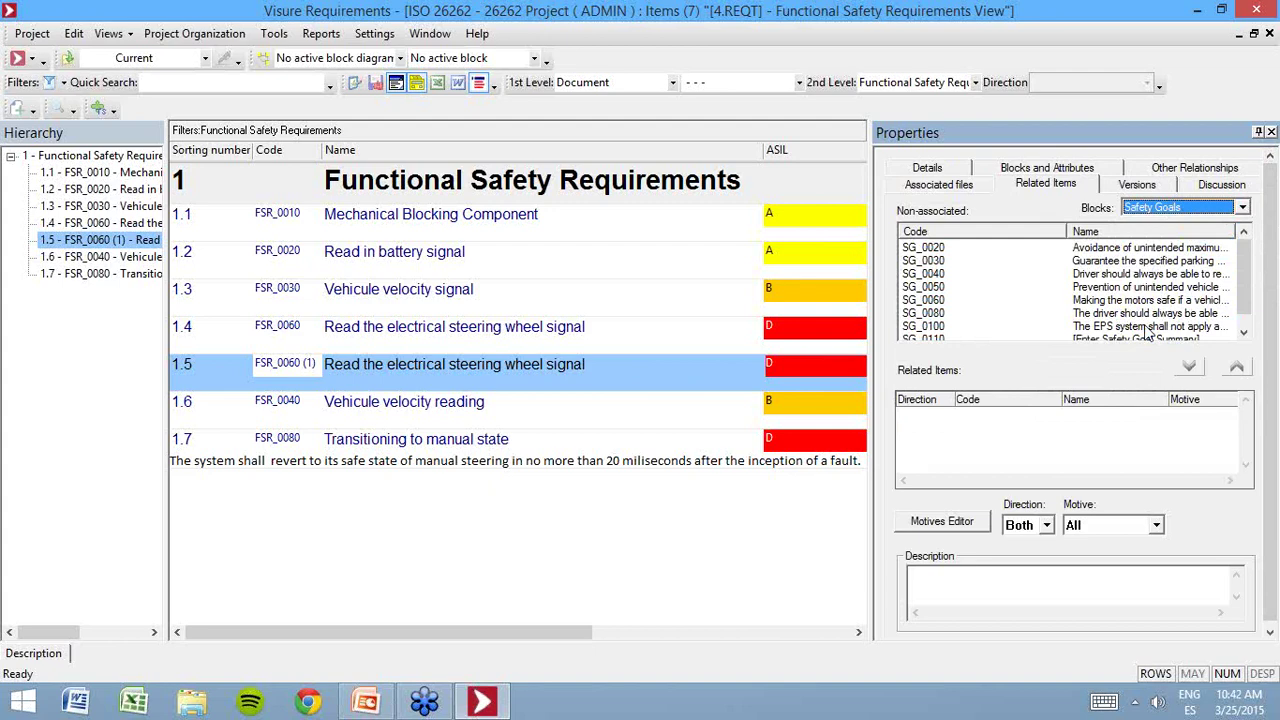
click(1033, 248)
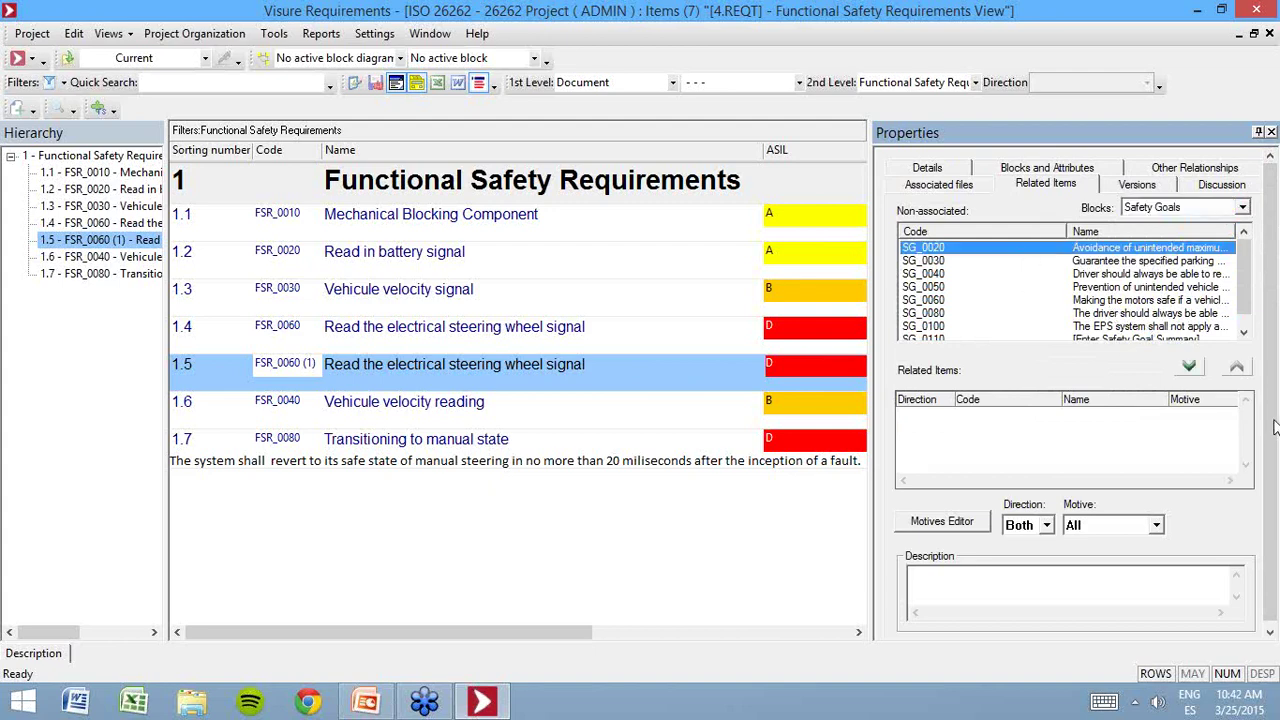
click(1191, 367)
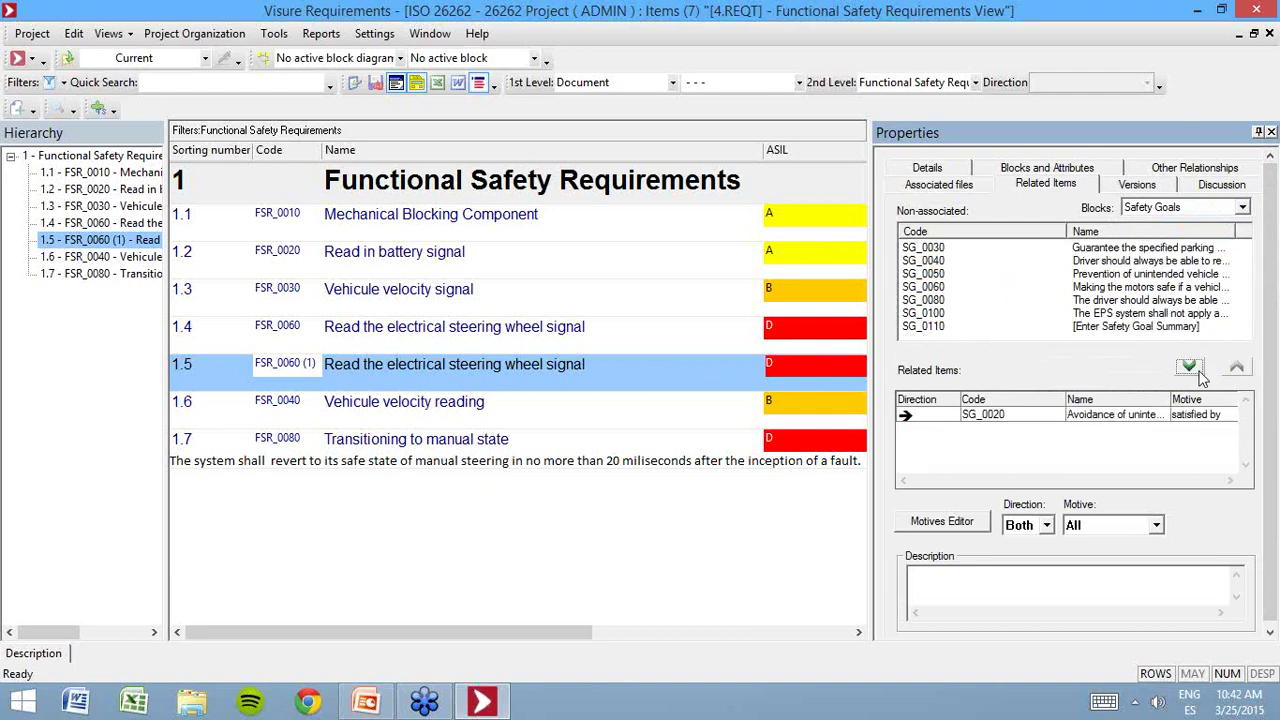
click(1259, 133)
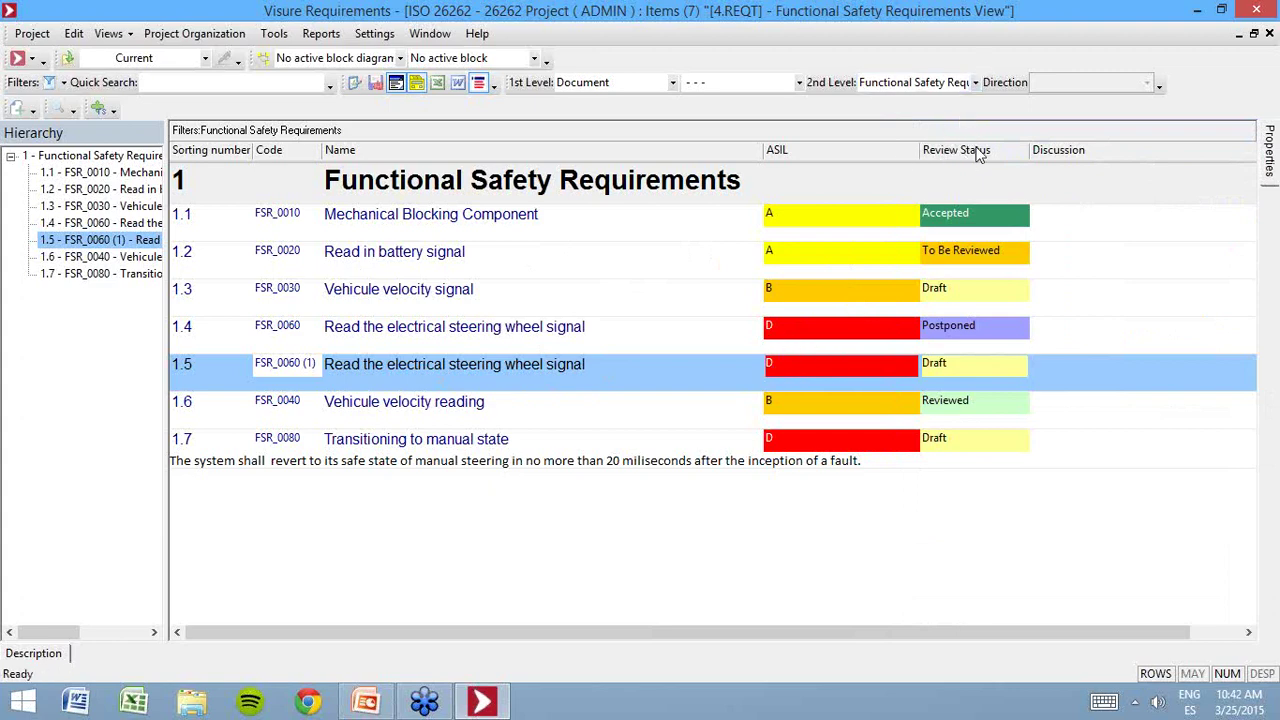
- Advance the duplicated requirement's review status through To Be Reviewed and Reviewed to Rejected
click(960, 270)
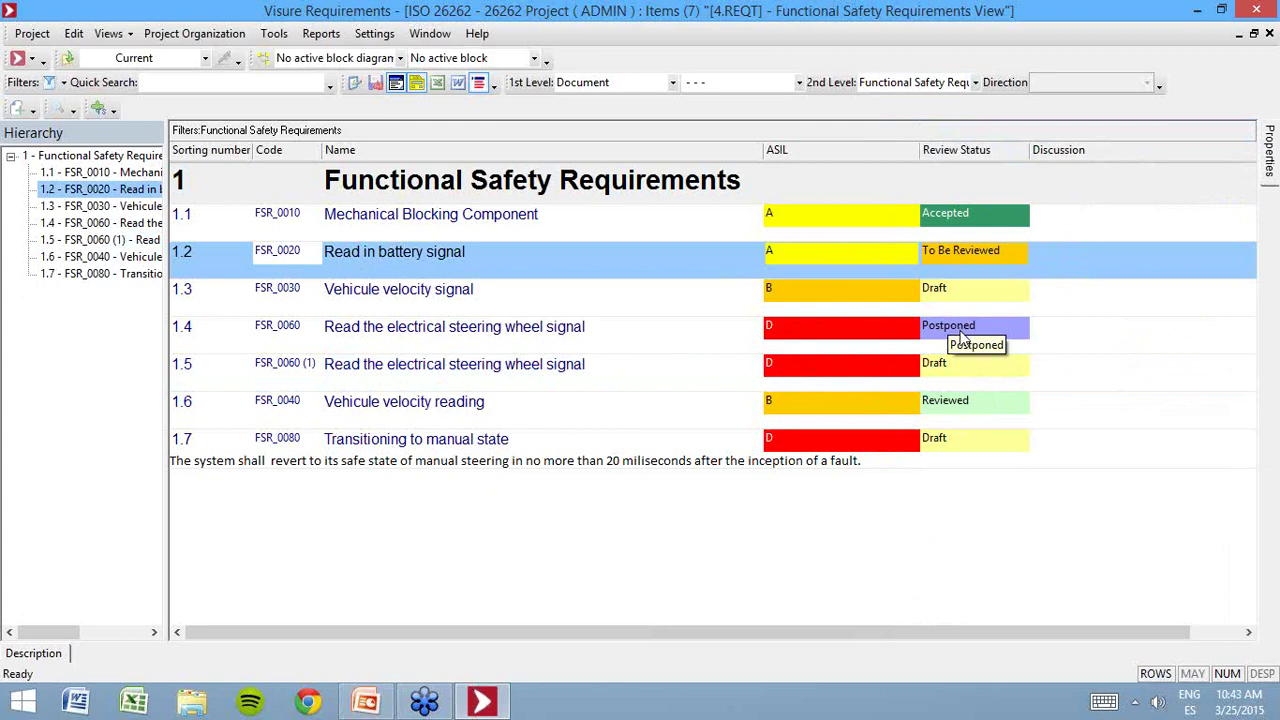
click(954, 366)
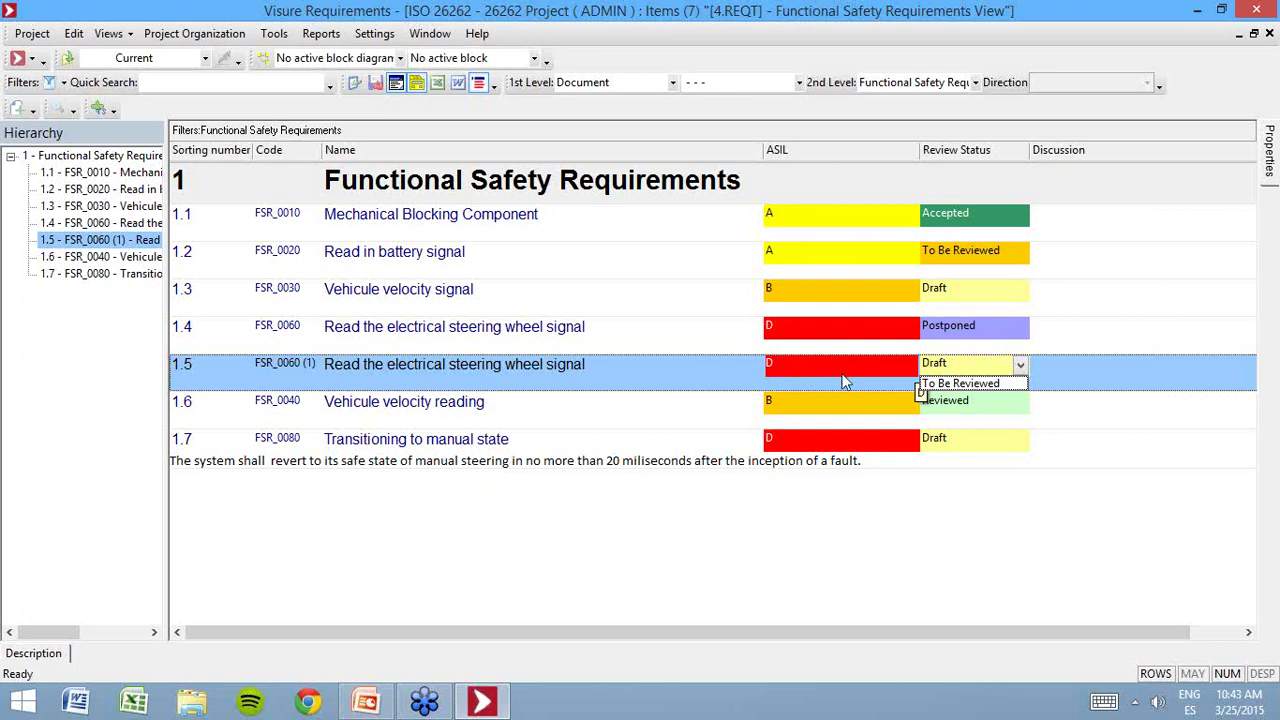
click(954, 384)
click(985, 366)
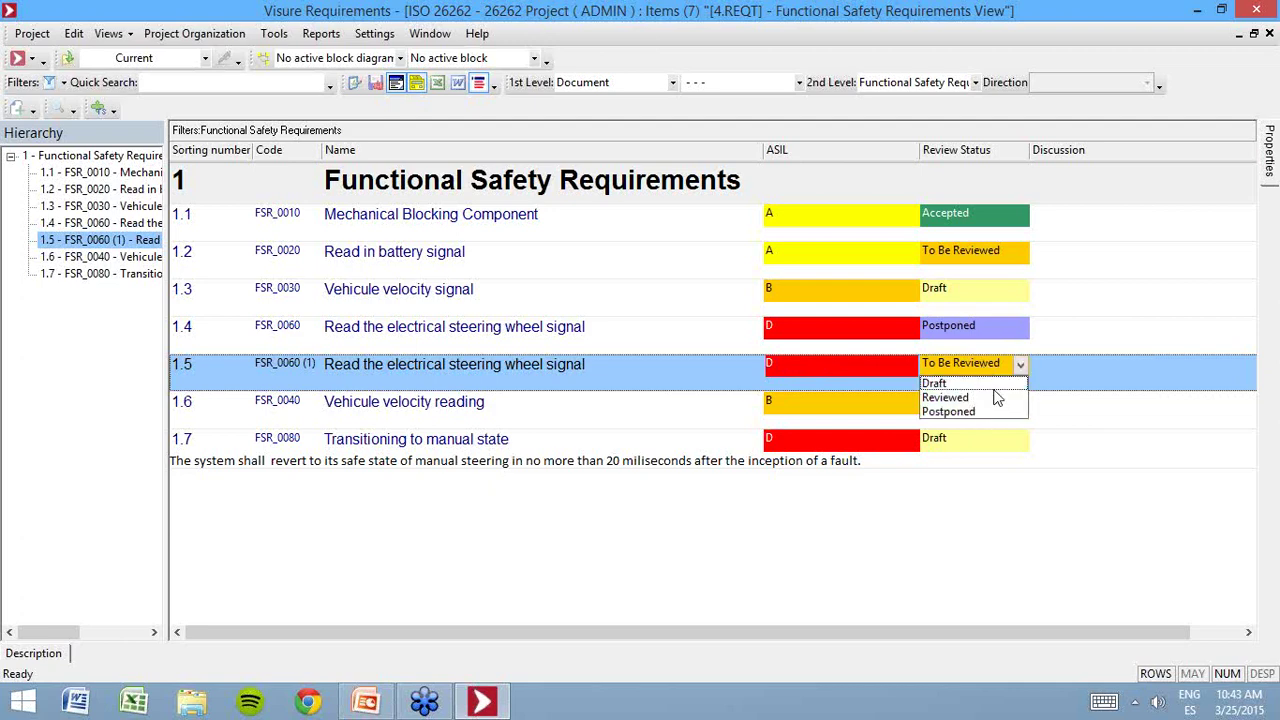
click(995, 398)
click(1005, 367)
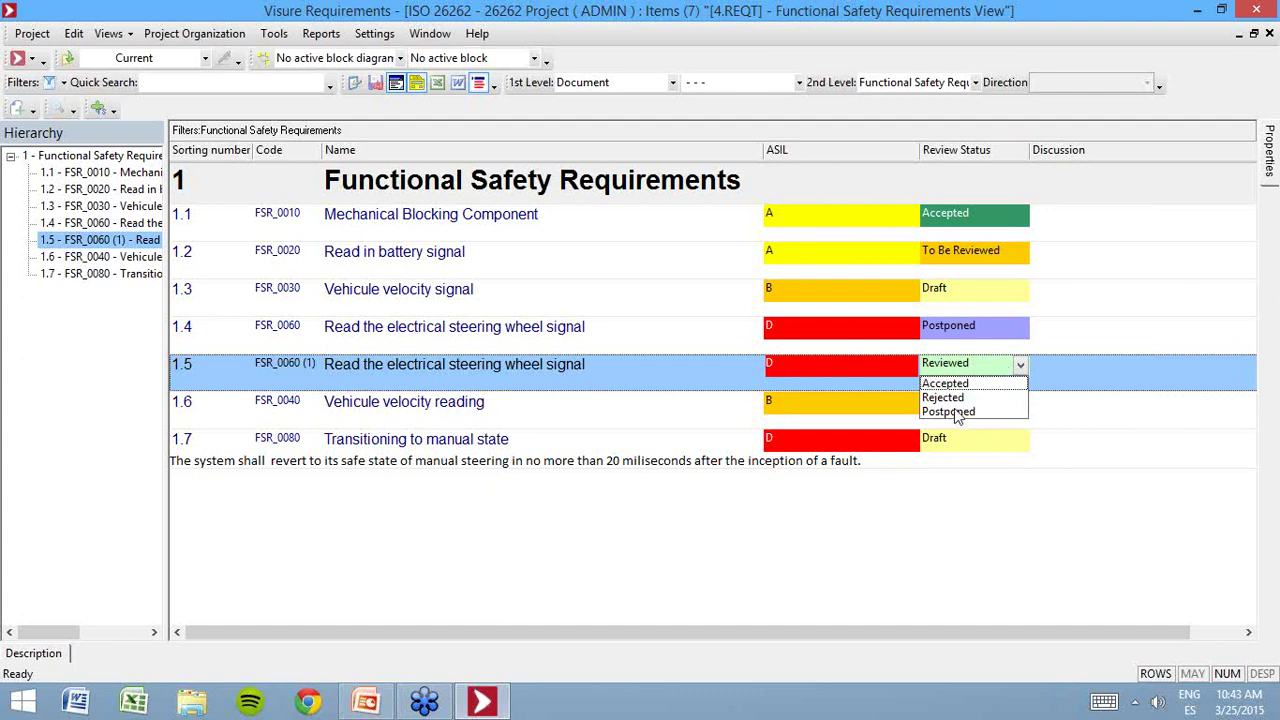
click(946, 398)
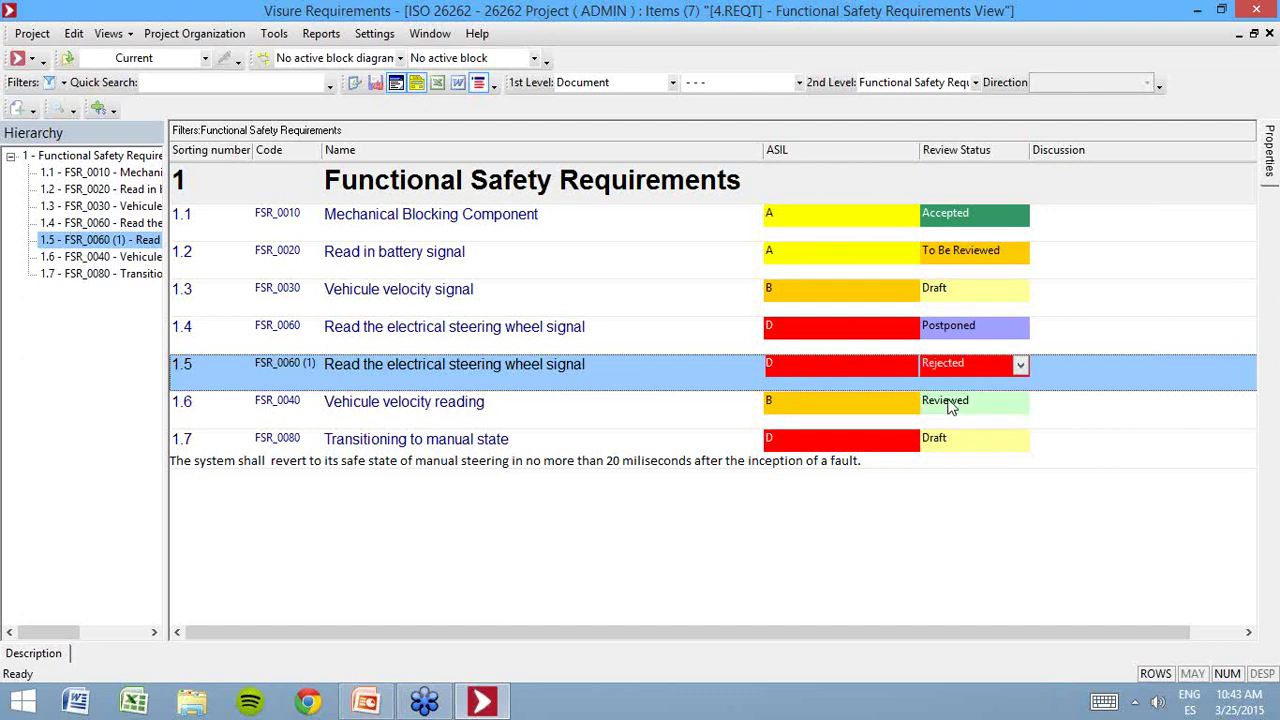
click(974, 323)
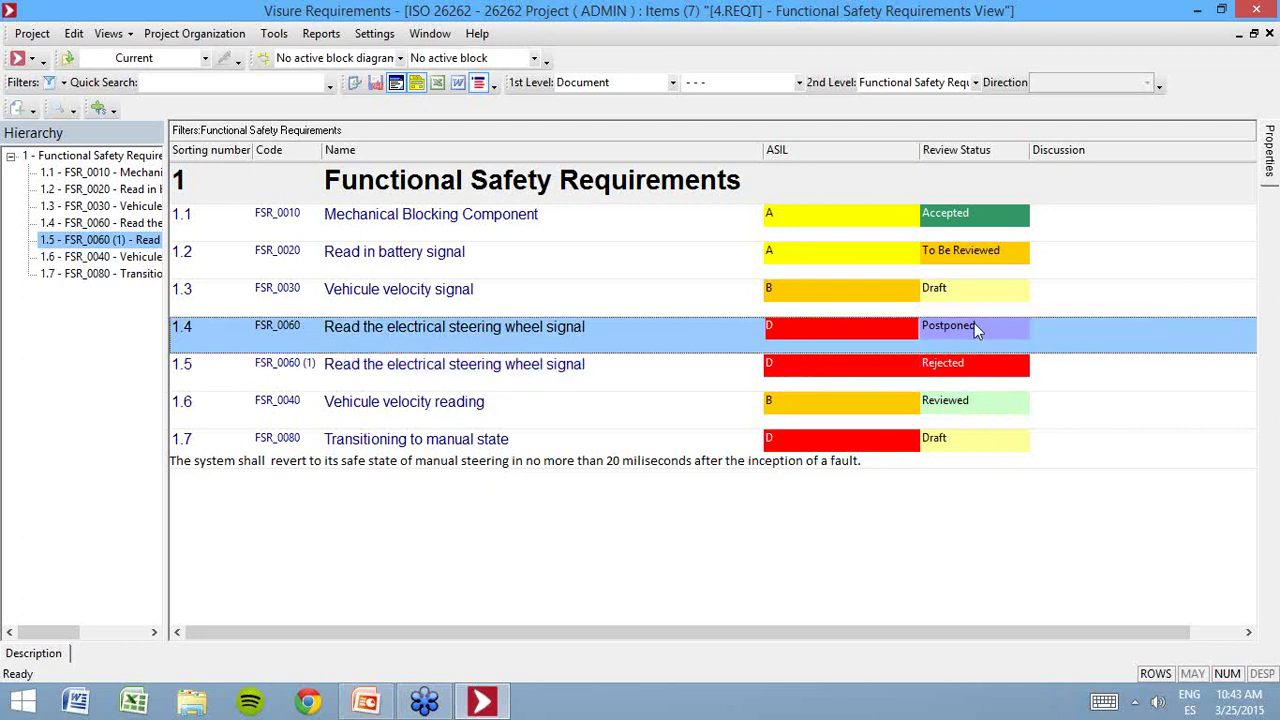
- Examine the Review Status Workflow diagram and the authorized user groups of its To Be Reviewed to Reviewed transition, then return to the requirements
click(194, 33)
mouse_move(190, 224)
key(Escape)
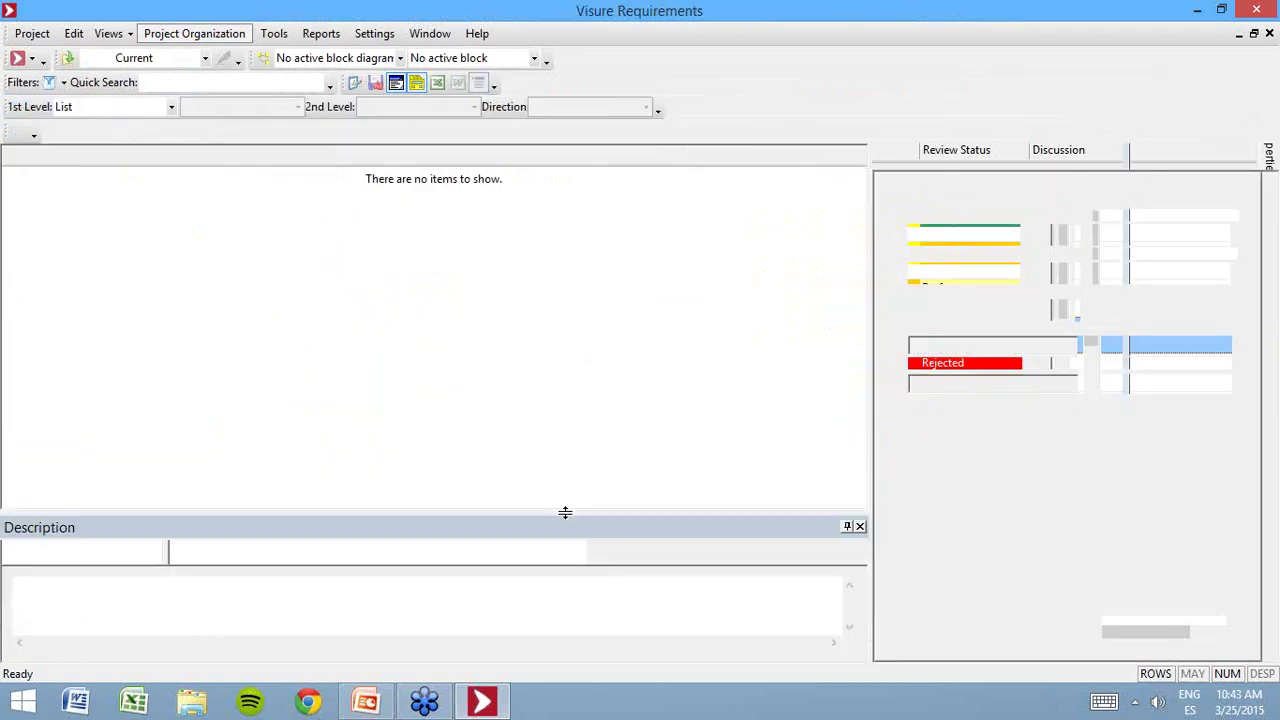
click(1160, 627)
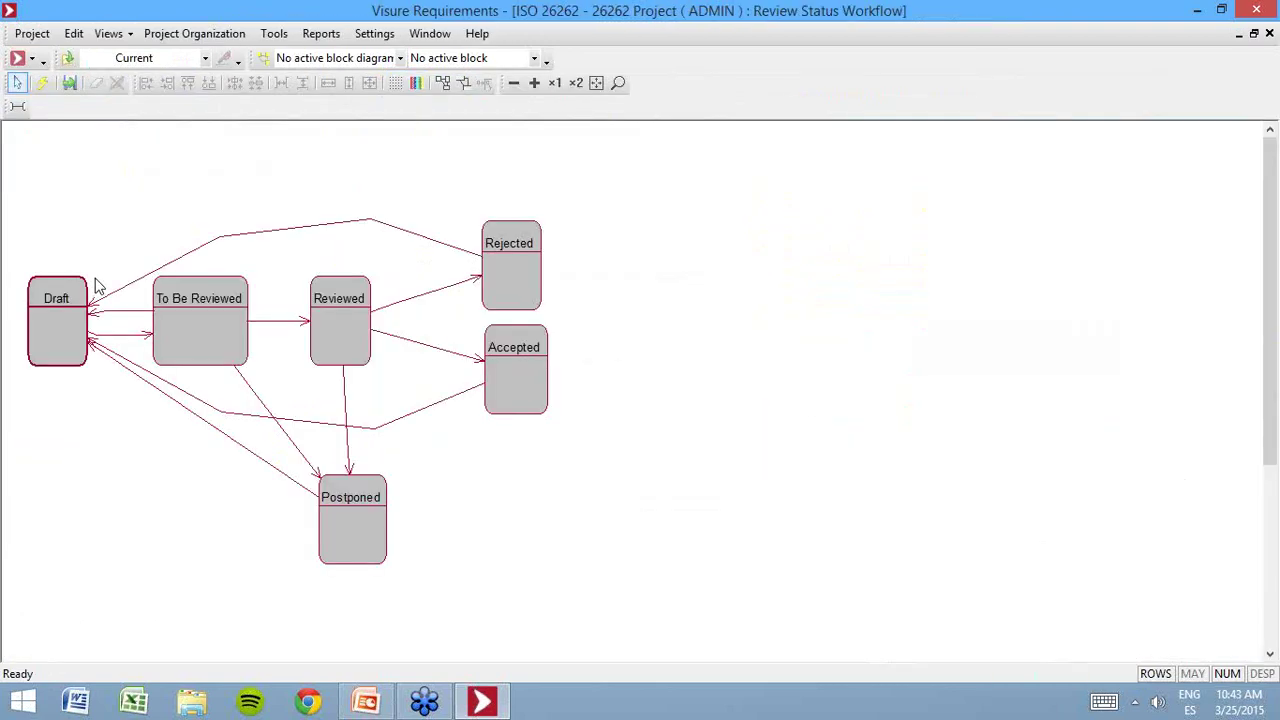
click(42, 358)
double_click(285, 321)
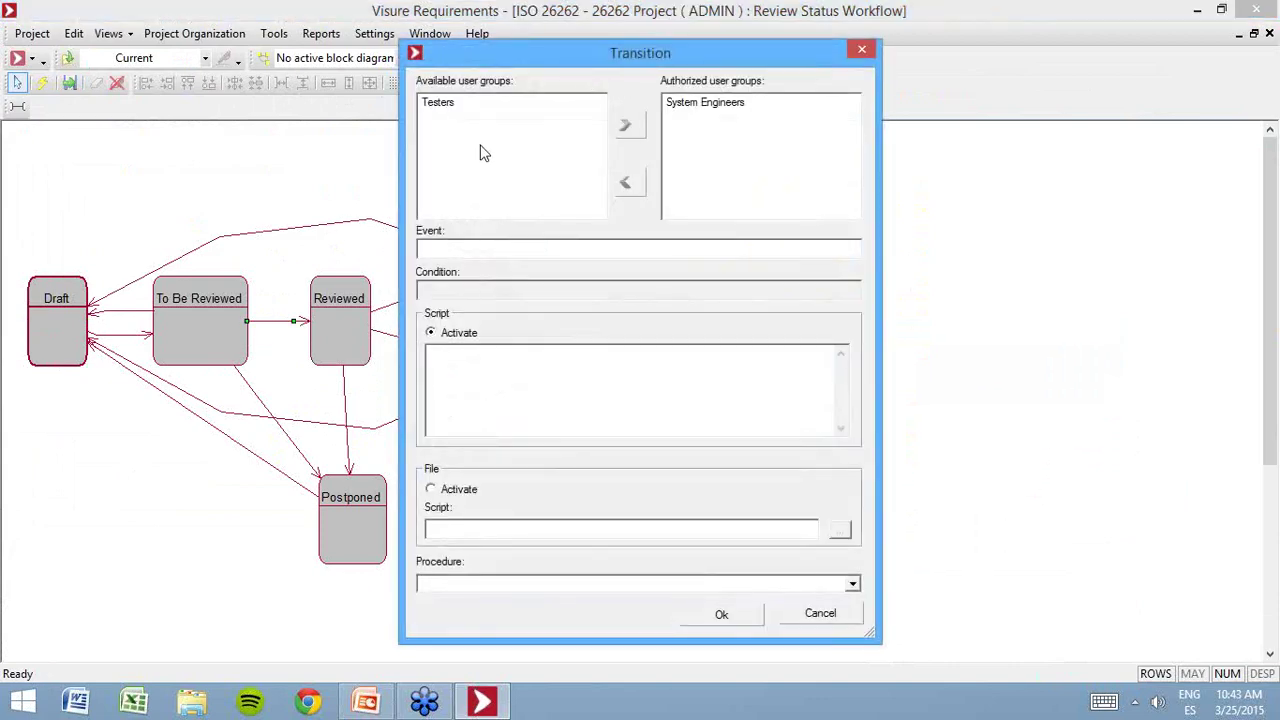
click(709, 248)
click(861, 50)
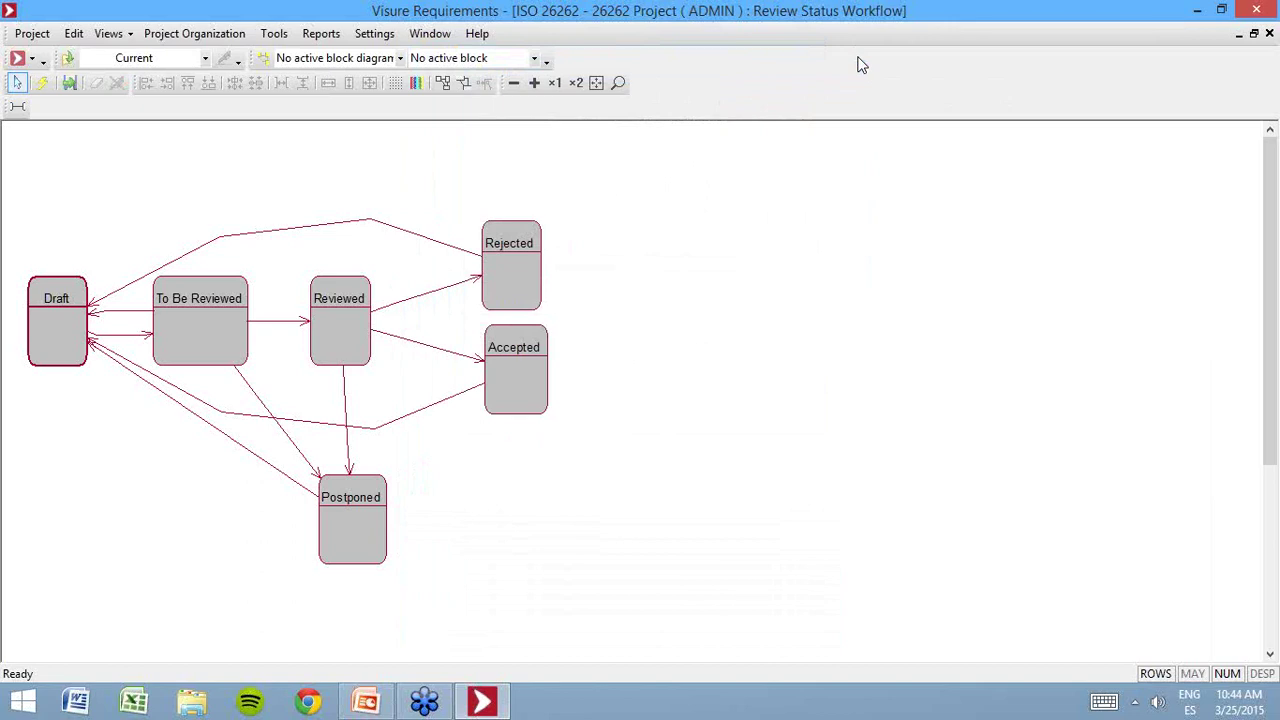
click(1270, 35)
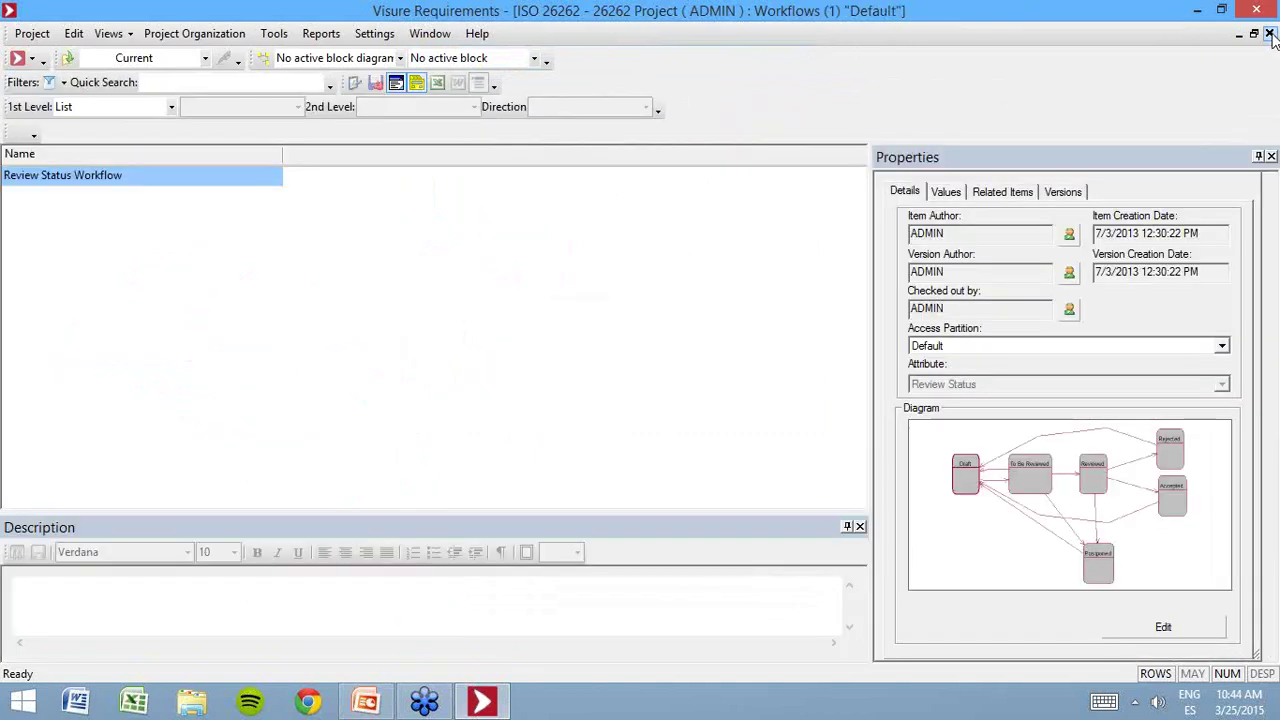
click(1270, 35)
- Return to the Functional Safety Requirements view and export it to Word using the Export to Word 2010-3.dotx template
mouse_move(1225, 34)
mouse_down()
mouse_move(590, 180)
mouse_move(1049, 120)
mouse_move(1036, 58)
mouse_move(990, 46)
mouse_up()
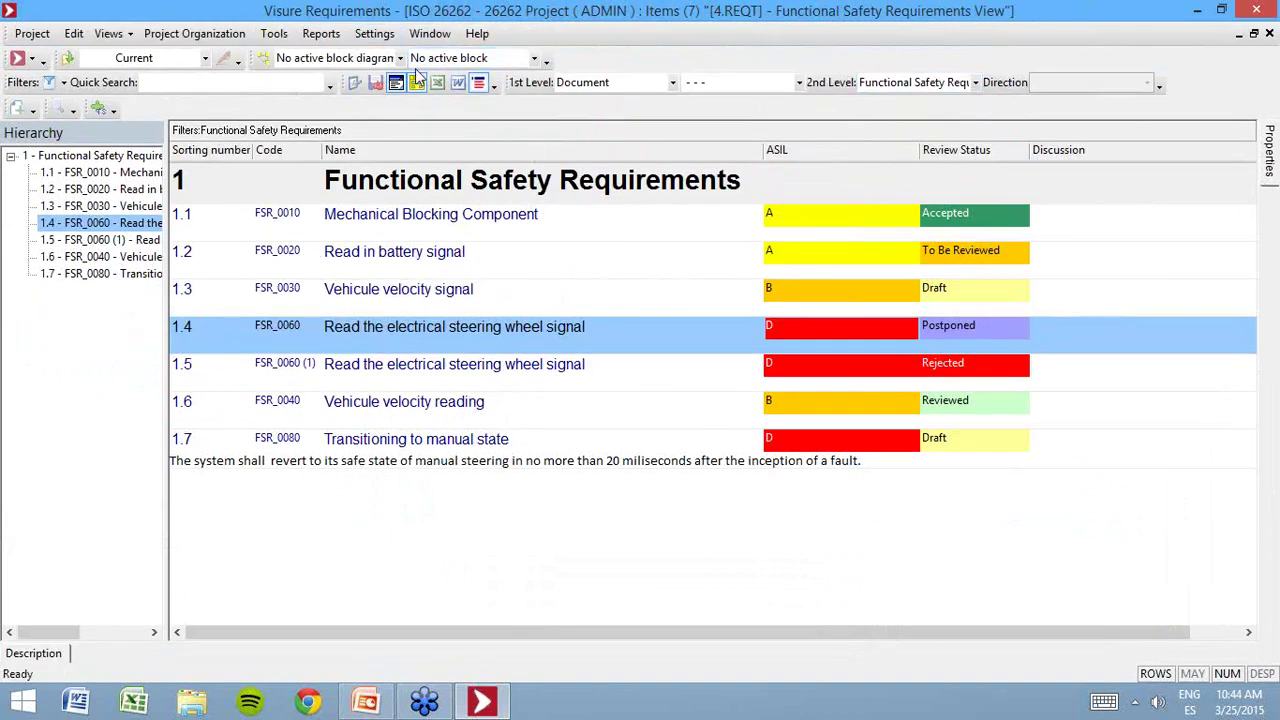
click(460, 86)
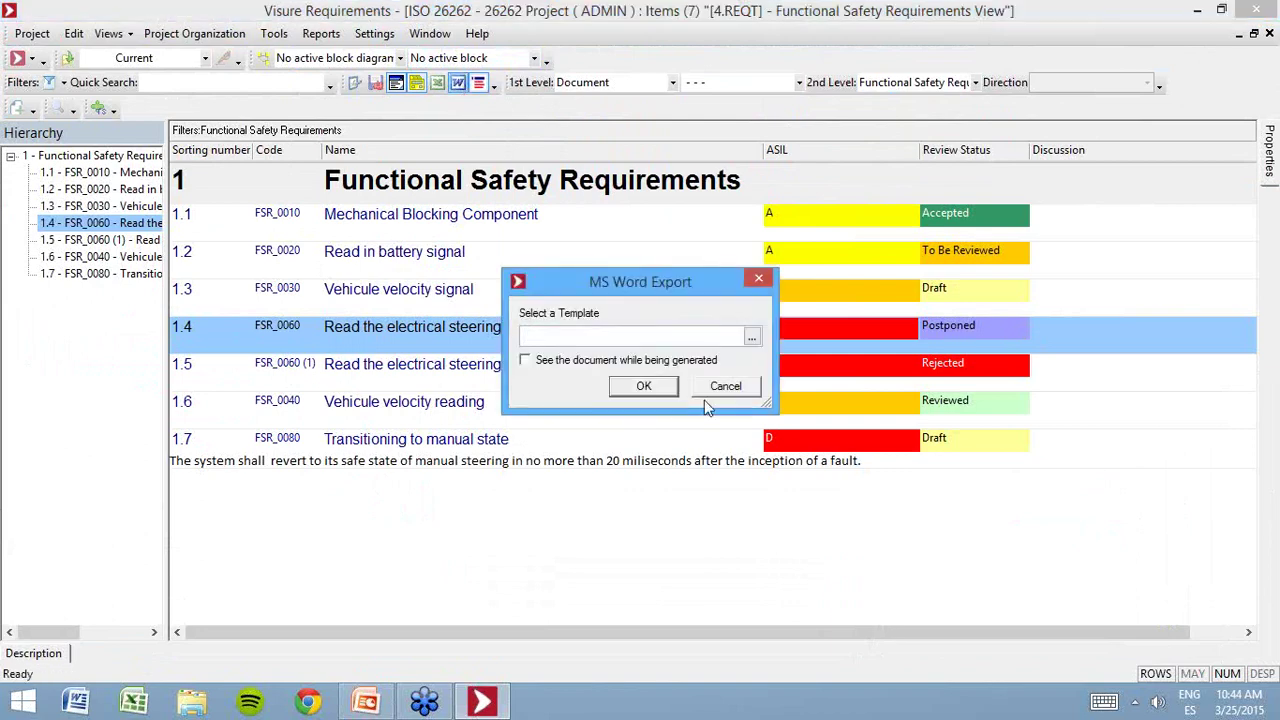
click(753, 342)
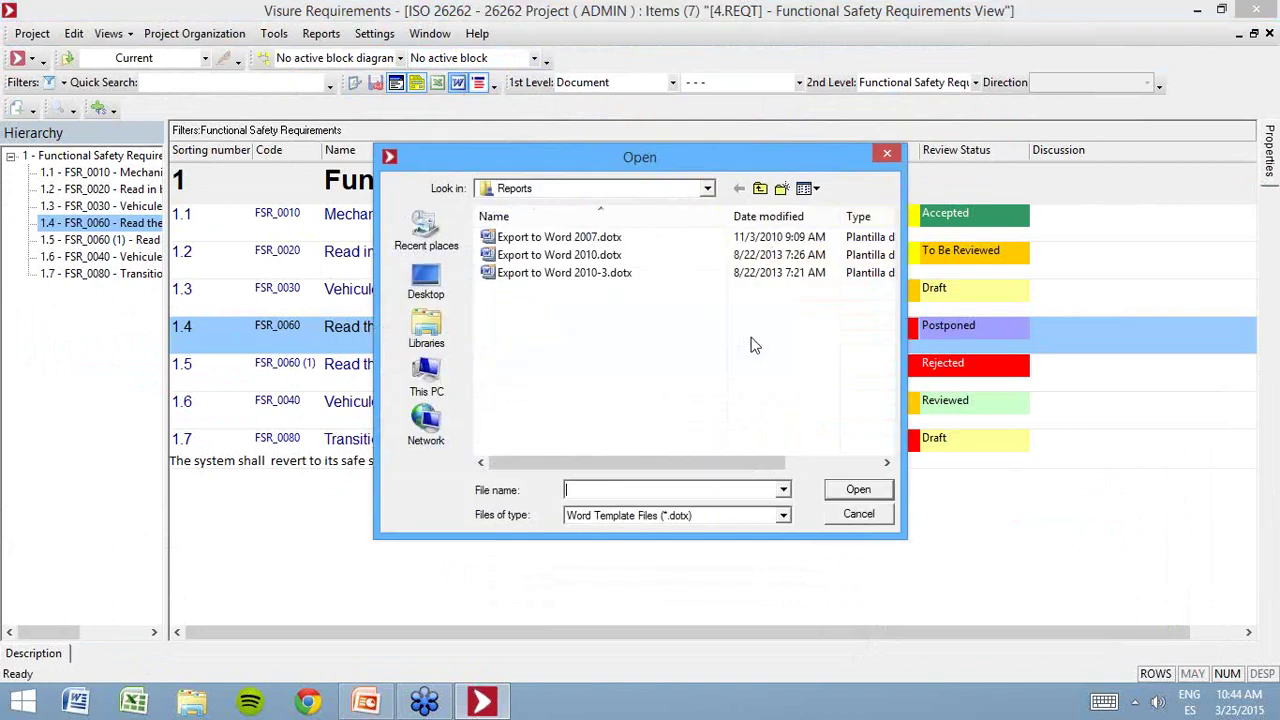
double_click(604, 275)
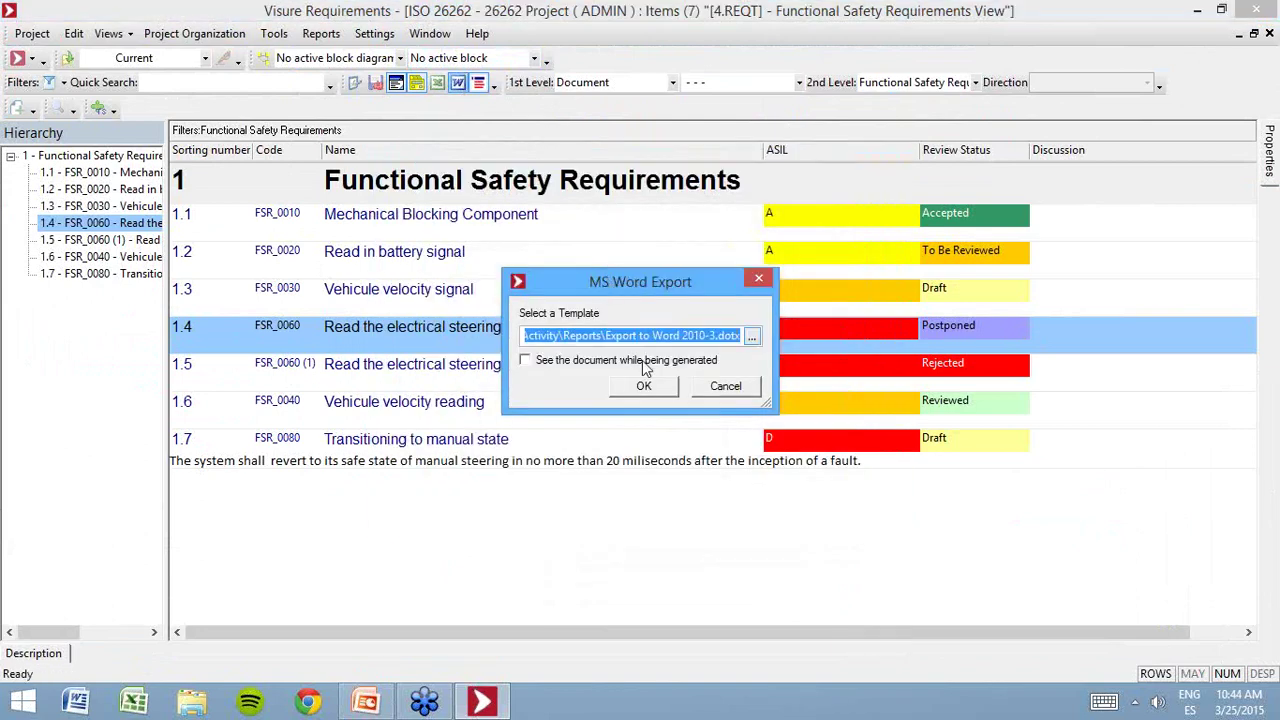
click(644, 385)
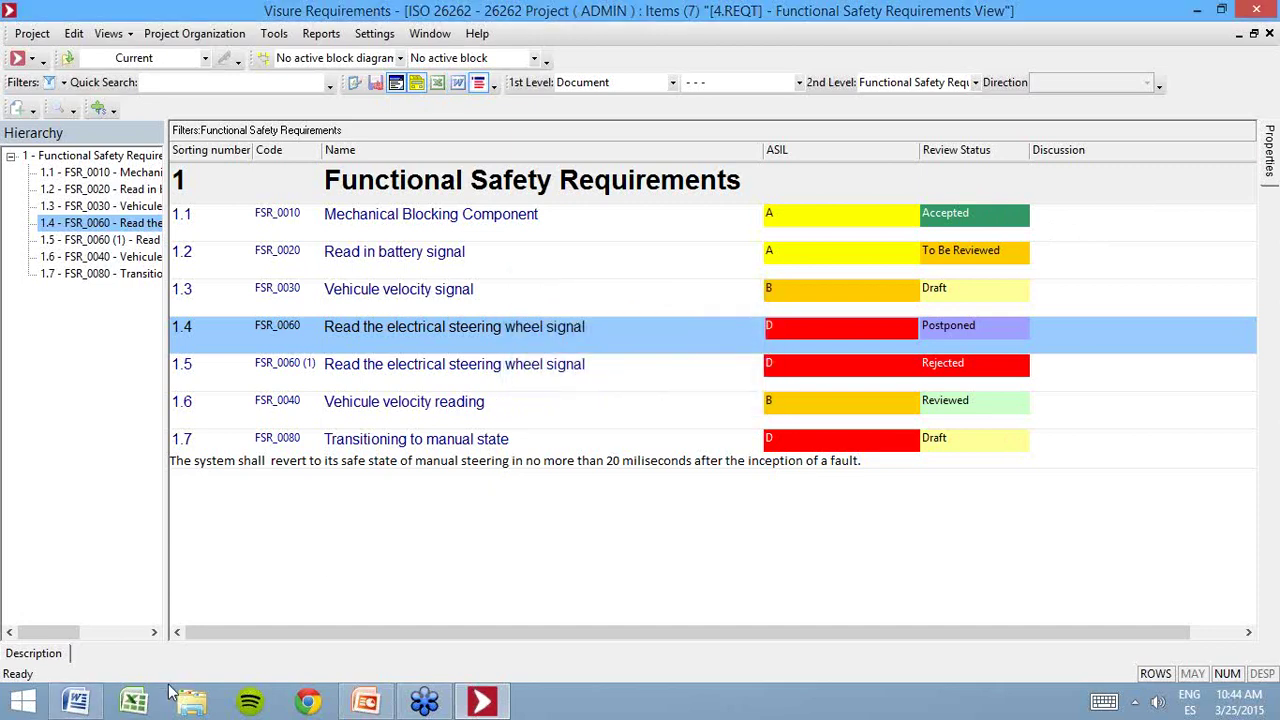
- Switch to Word, examine the exported requirements document through to FSR_0080, and close it without saving
click(77, 703)
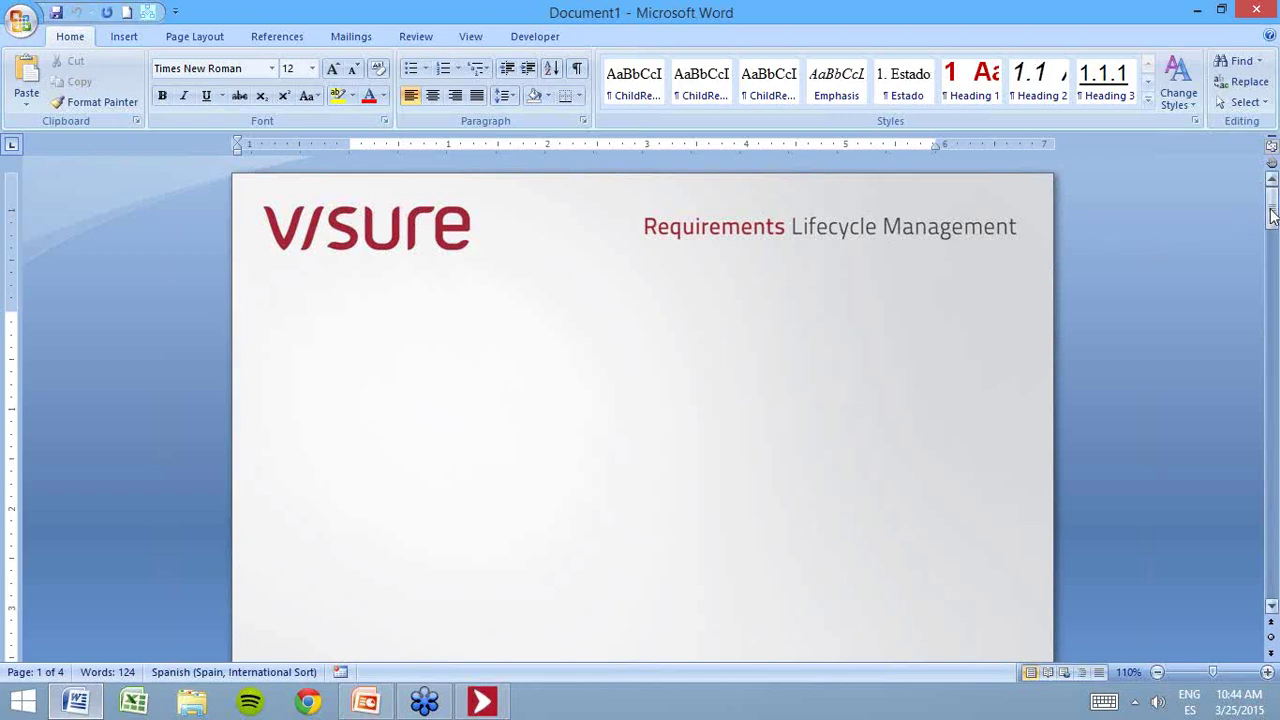
drag(1271, 222, 1272, 520)
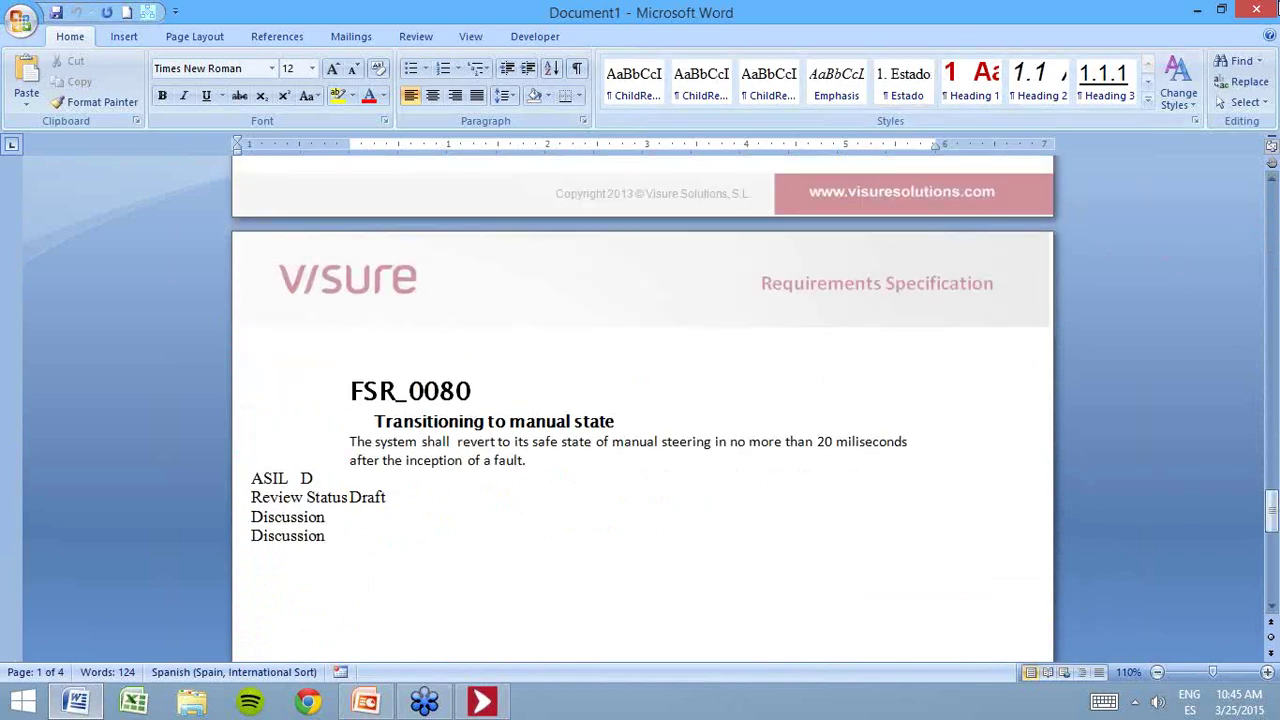
click(1262, 9)
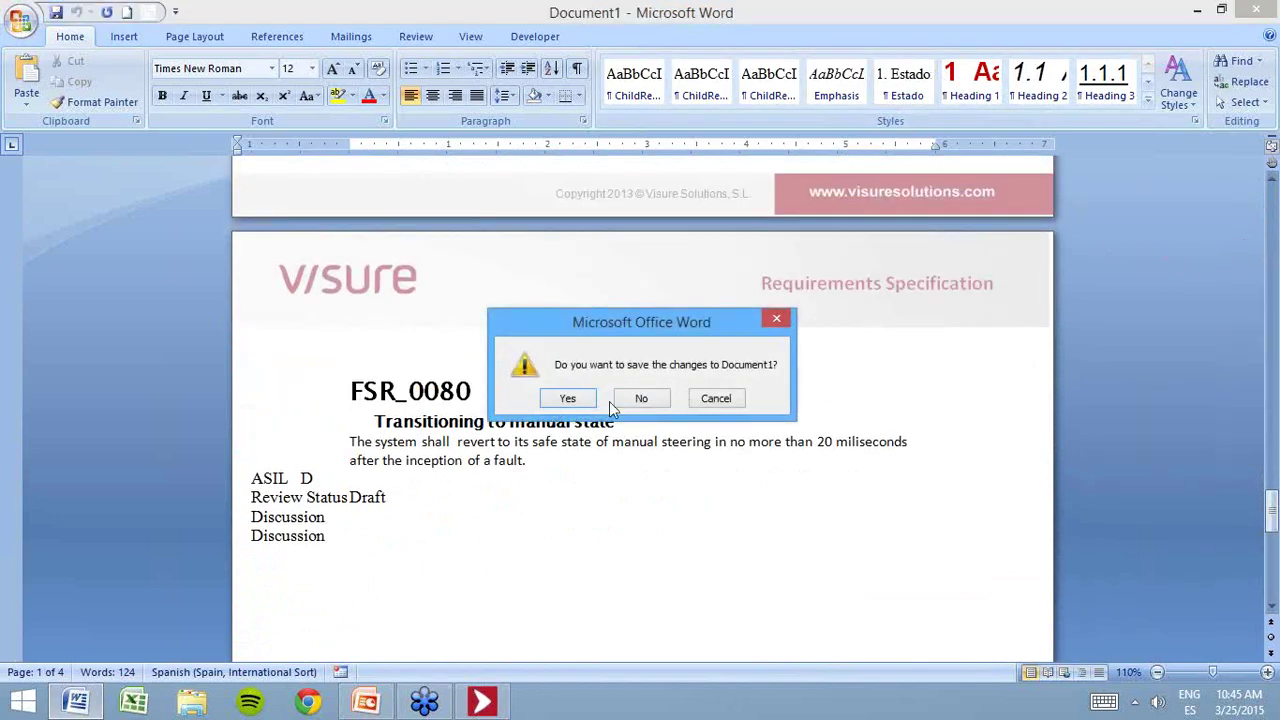
click(643, 399)
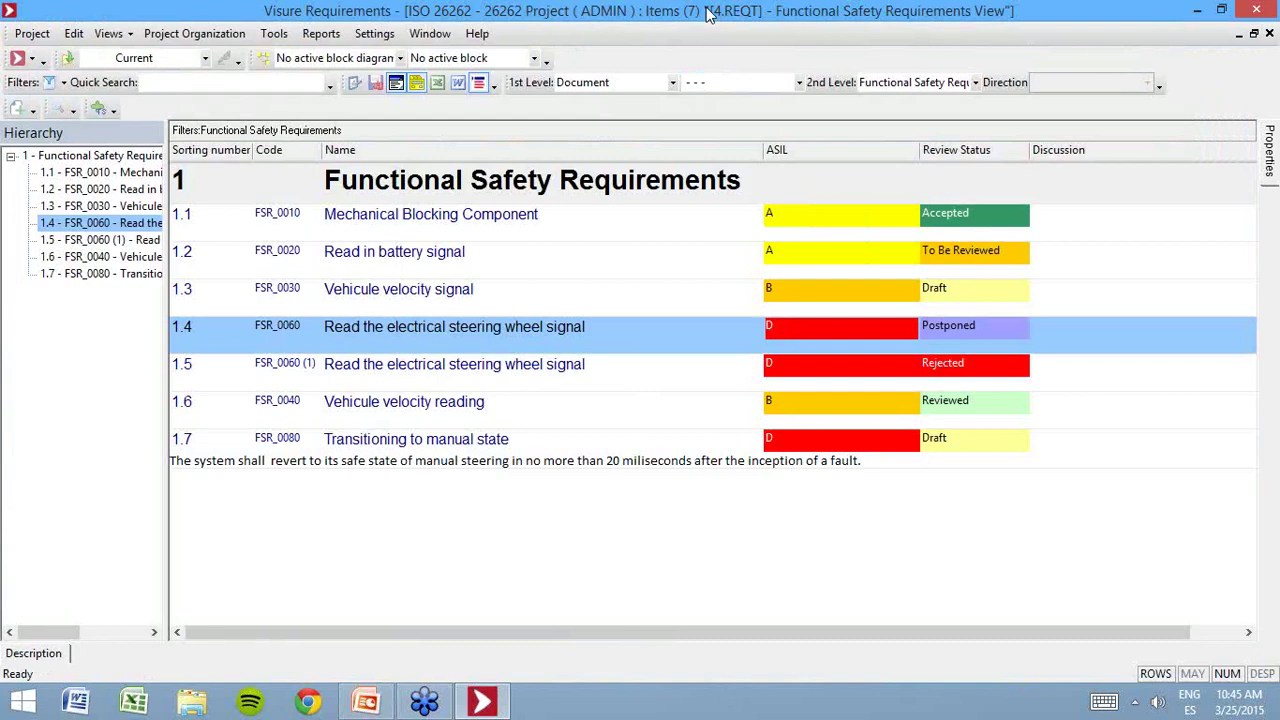
- Generate the Safety Goals Coverage Analysis corporate report for the Safety Goals block
click(333, 38)
mouse_move(350, 79)
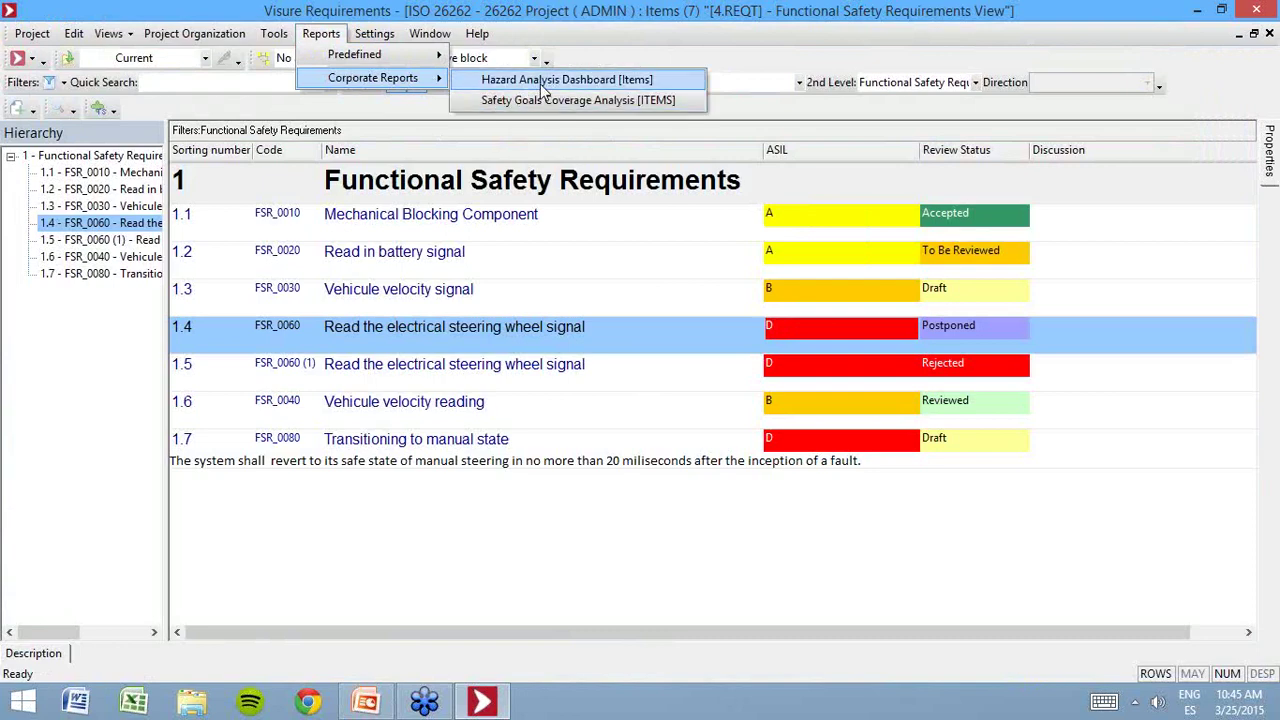
click(590, 102)
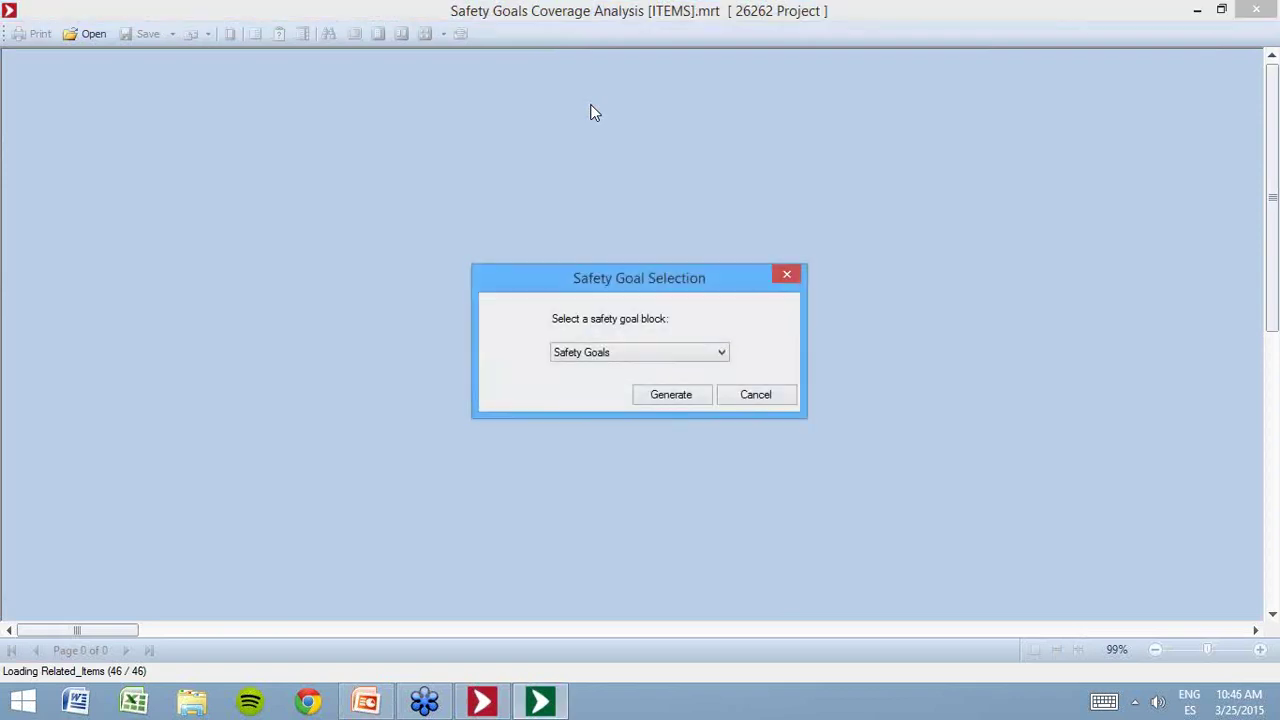
click(698, 395)
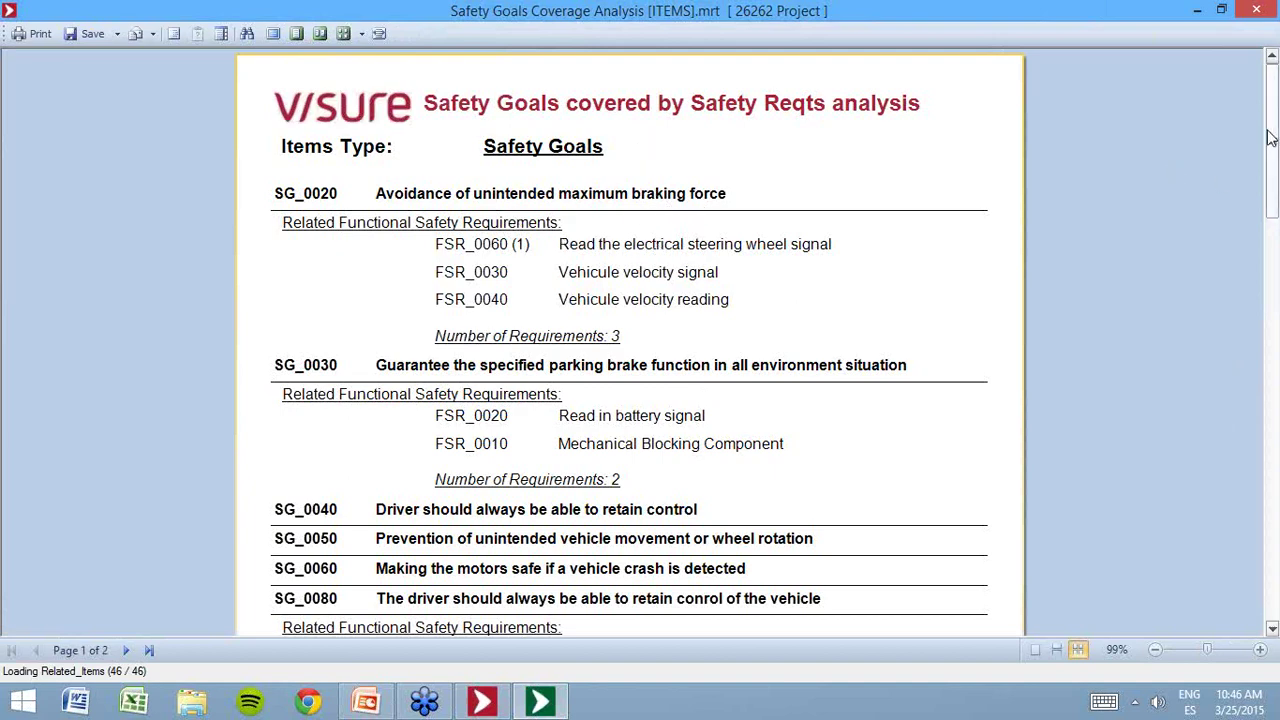
- Examine the coverage report through its final statistics and chart, check the available save formats, and close the report
drag(1272, 140, 1272, 228)
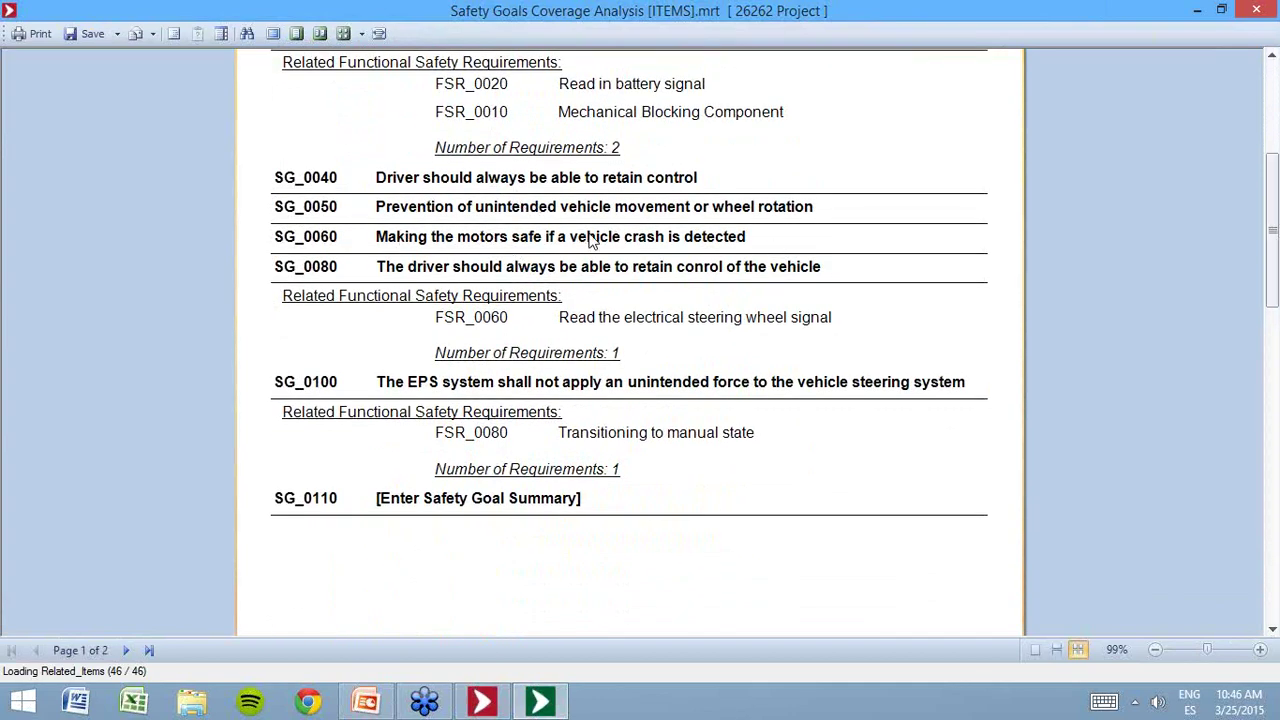
drag(1275, 258, 1276, 471)
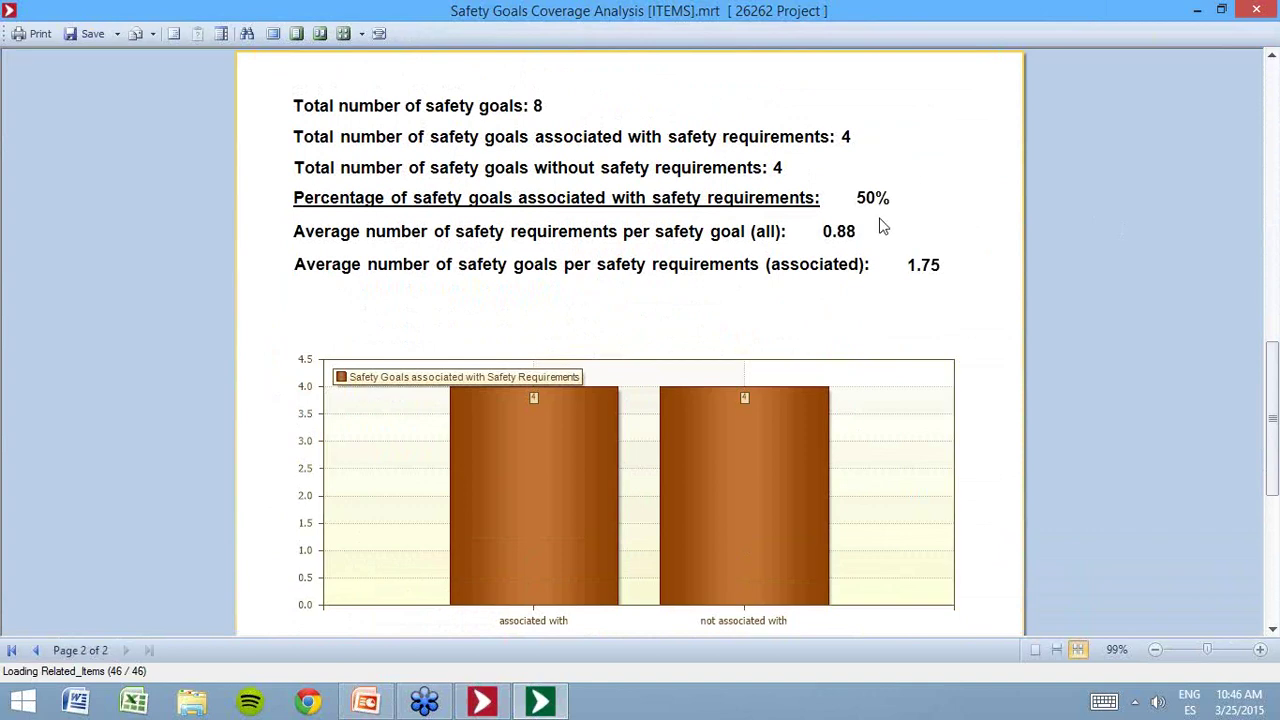
click(94, 32)
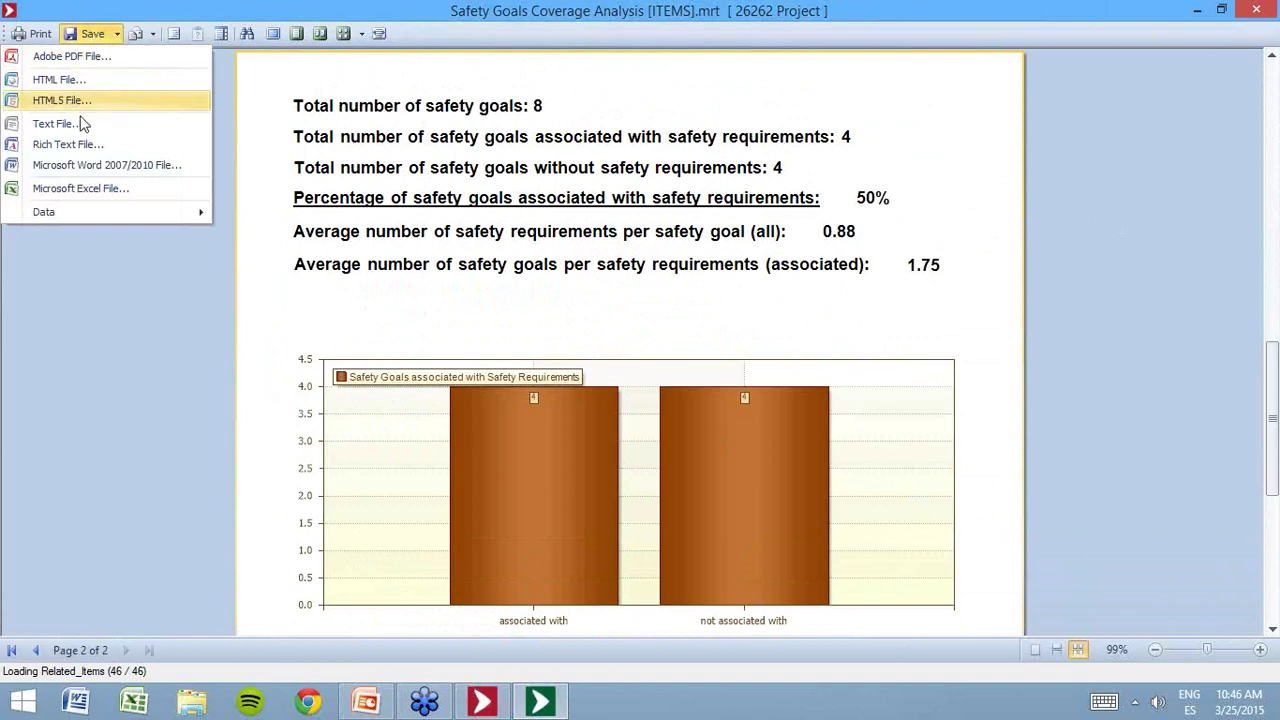
click(1256, 9)
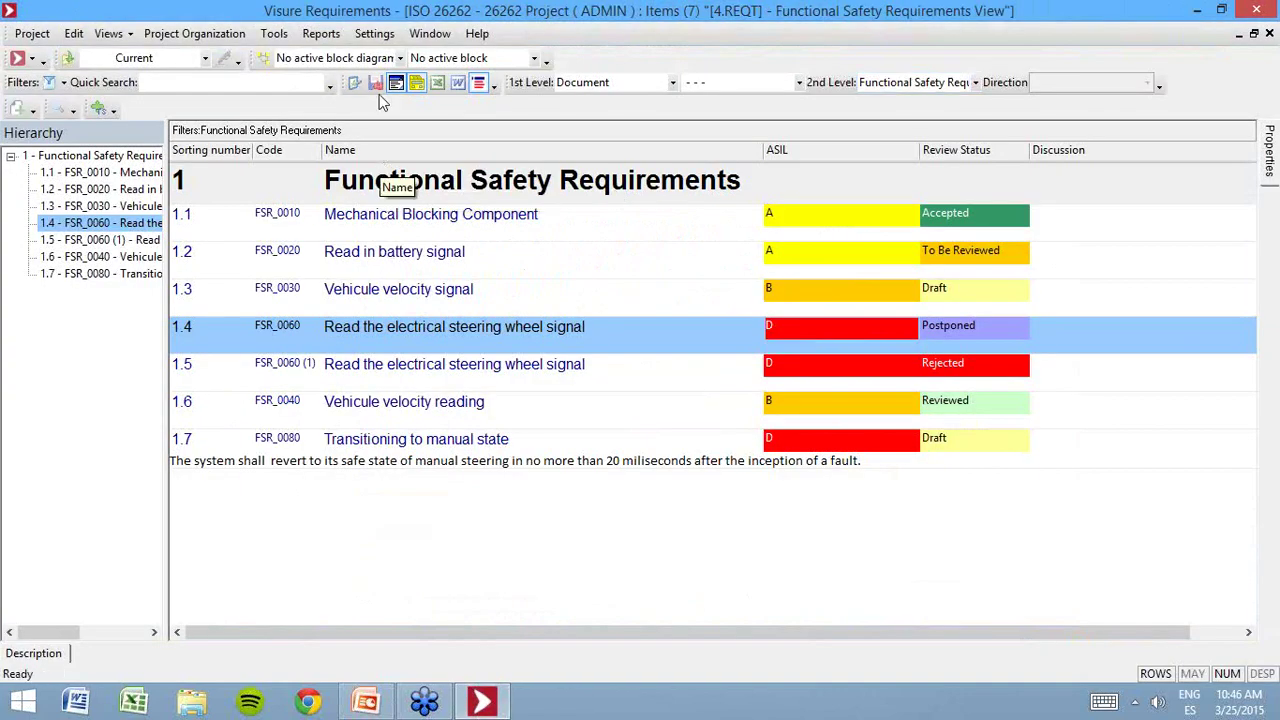
- Generate the Hazard Analysis Dashboard for the Hazards block with hyperlinks and both traceability options, then follow its link to SG_0030
click(381, 38)
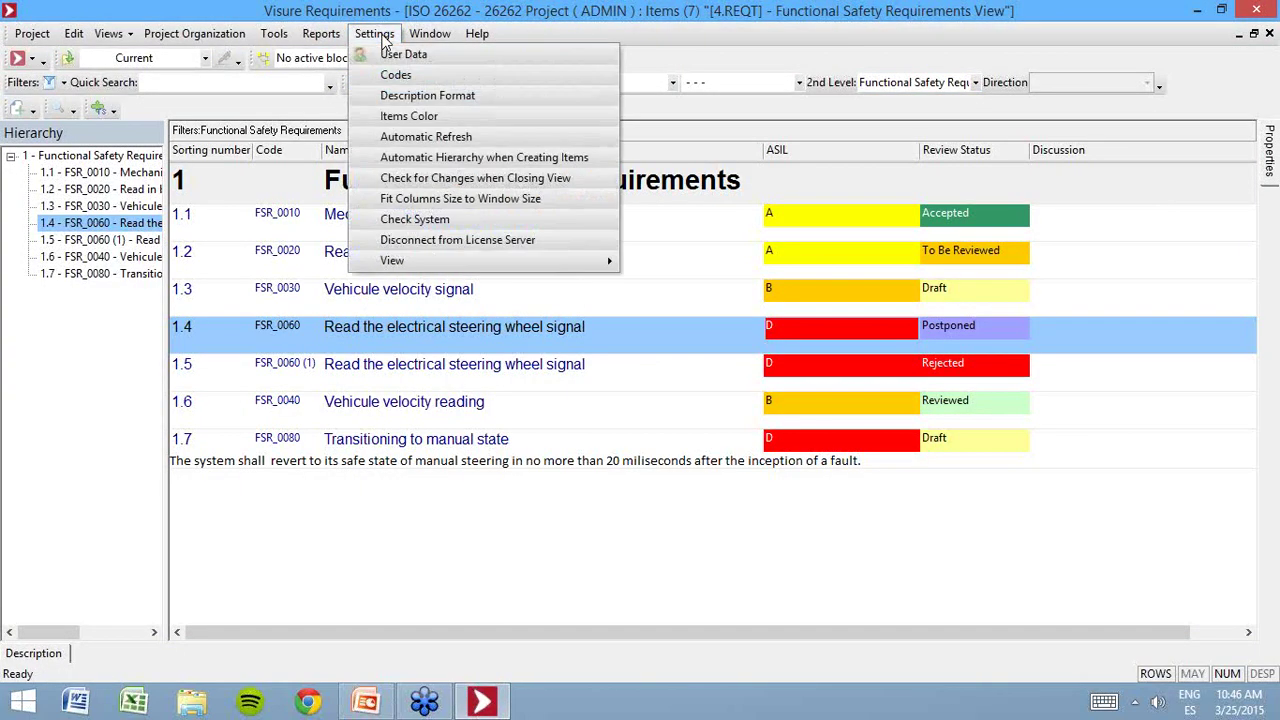
mouse_move(322, 36)
mouse_move(416, 87)
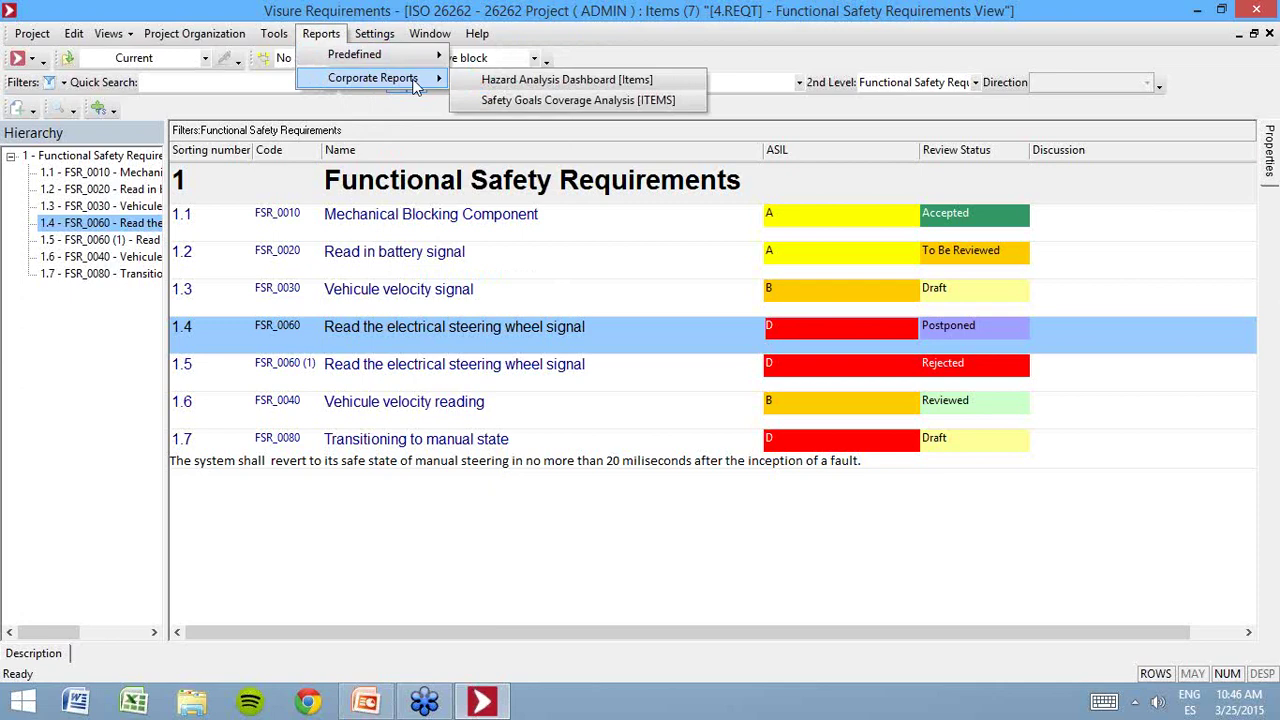
click(535, 86)
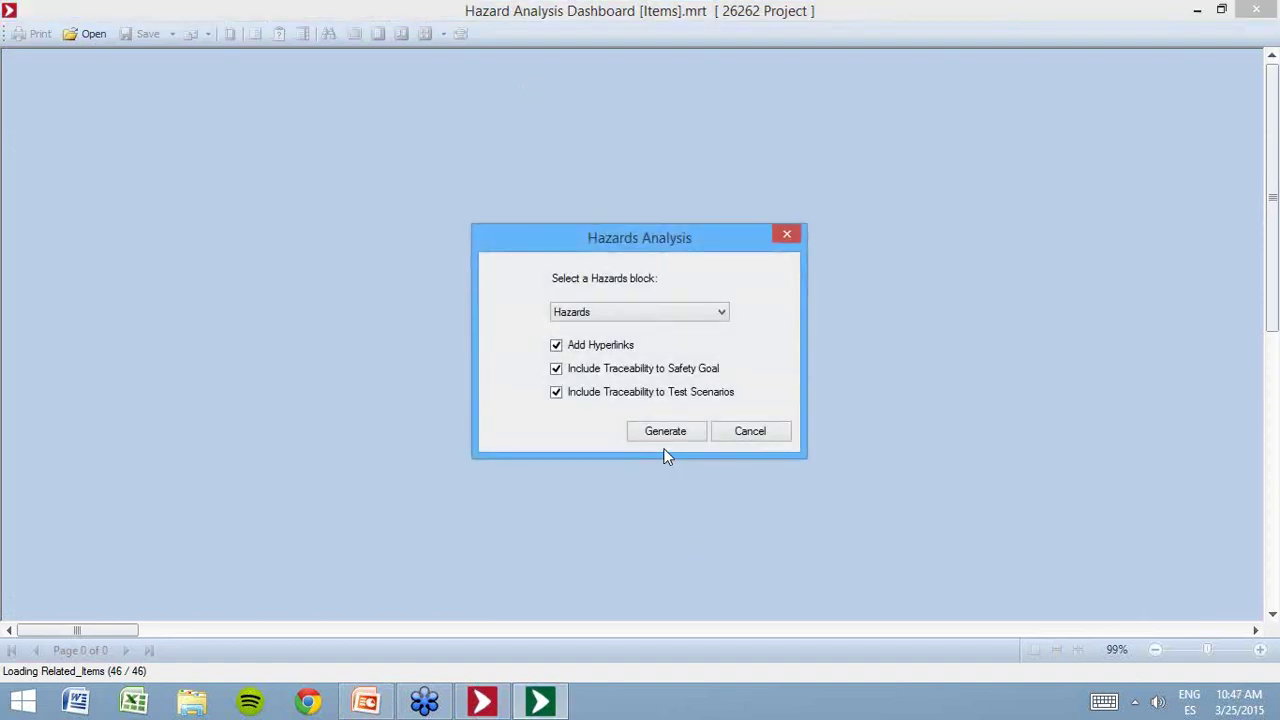
click(666, 437)
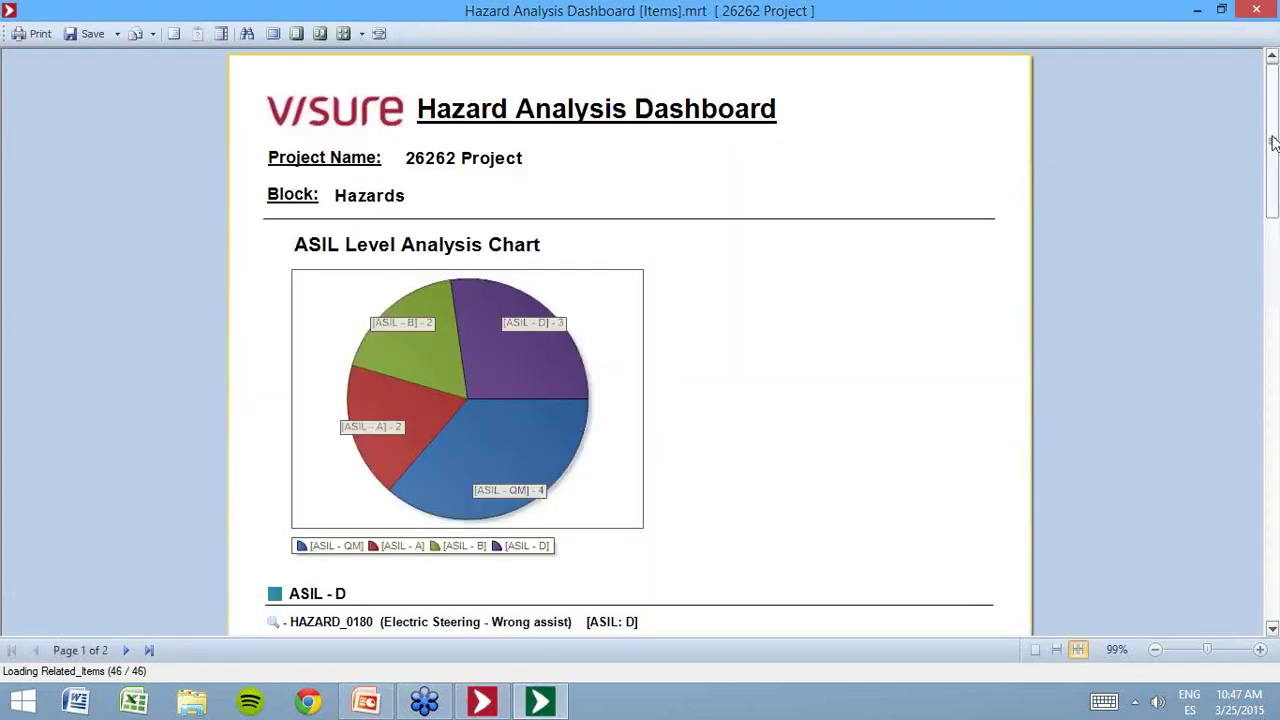
drag(1273, 143, 1273, 400)
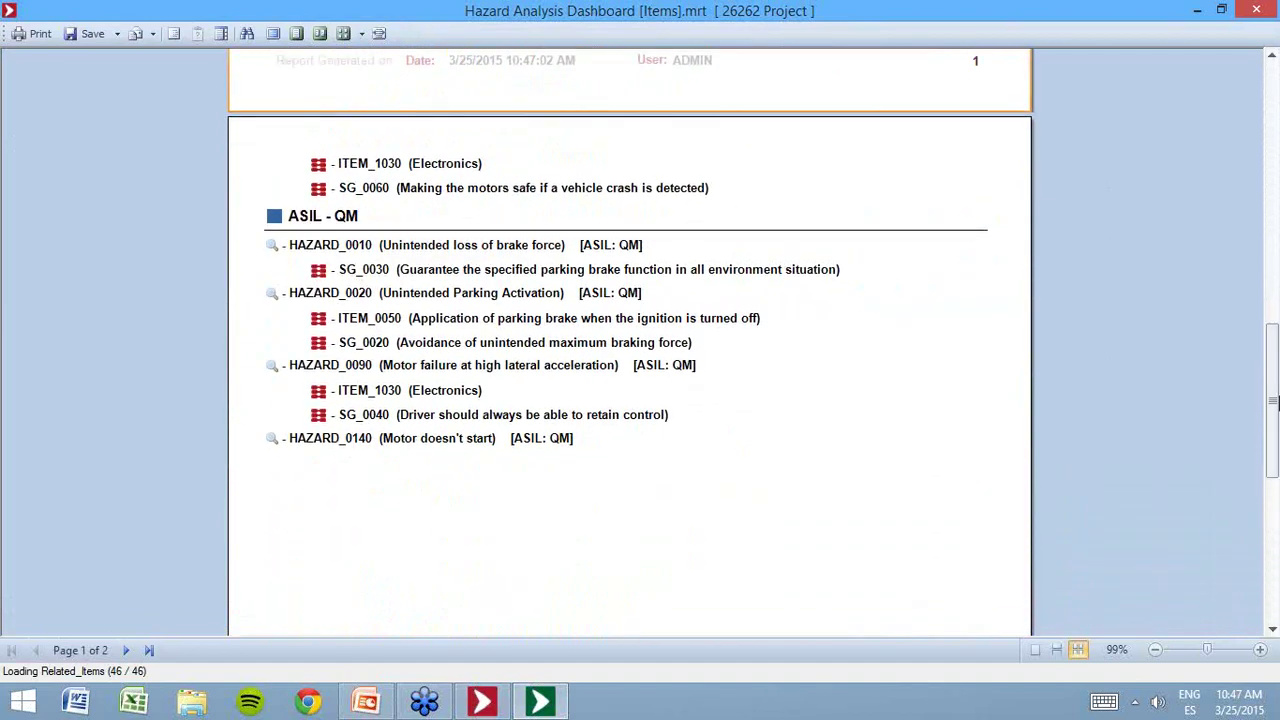
click(523, 273)
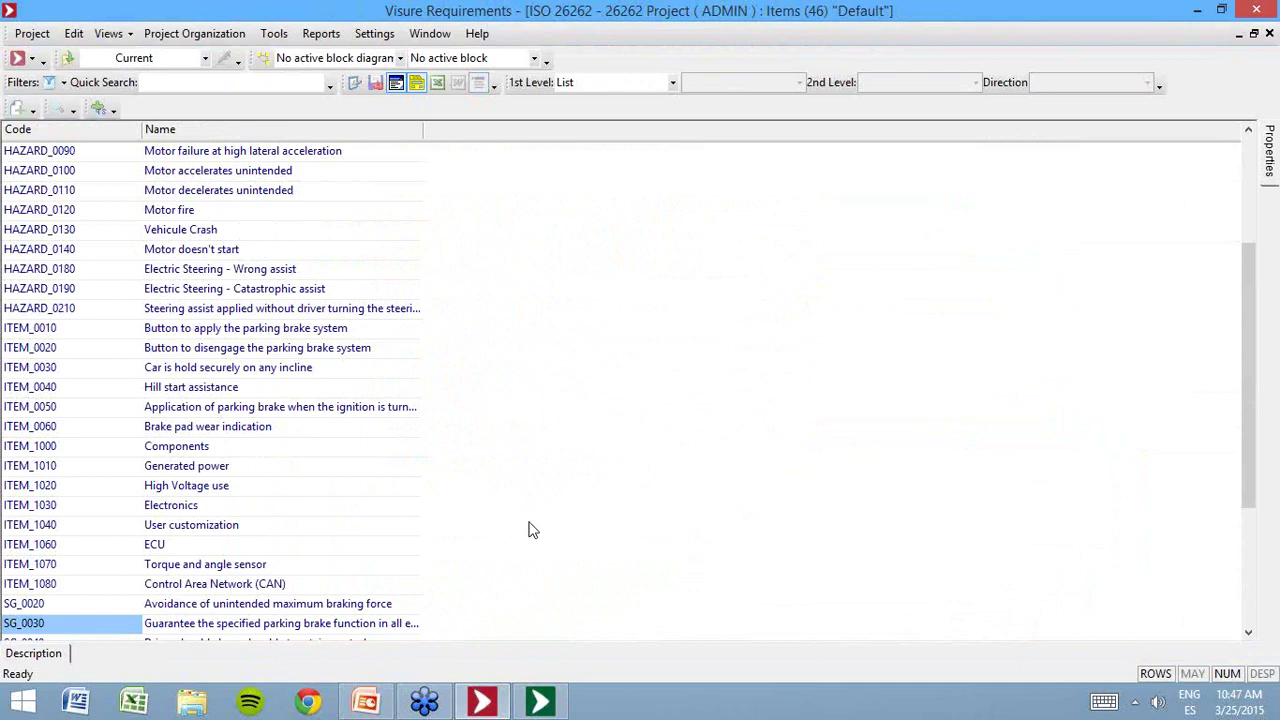
- Switch to PowerPoint and start the slide show from the Questions slide
click(372, 700)
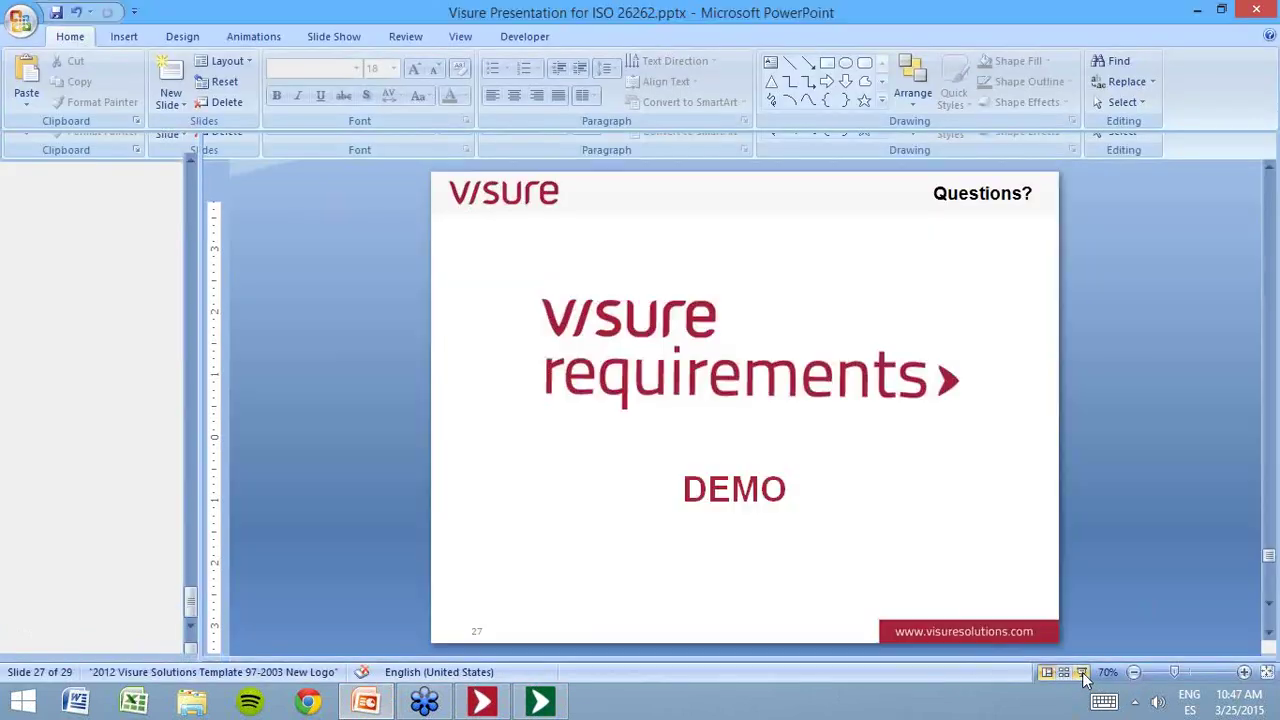
click(1082, 672)
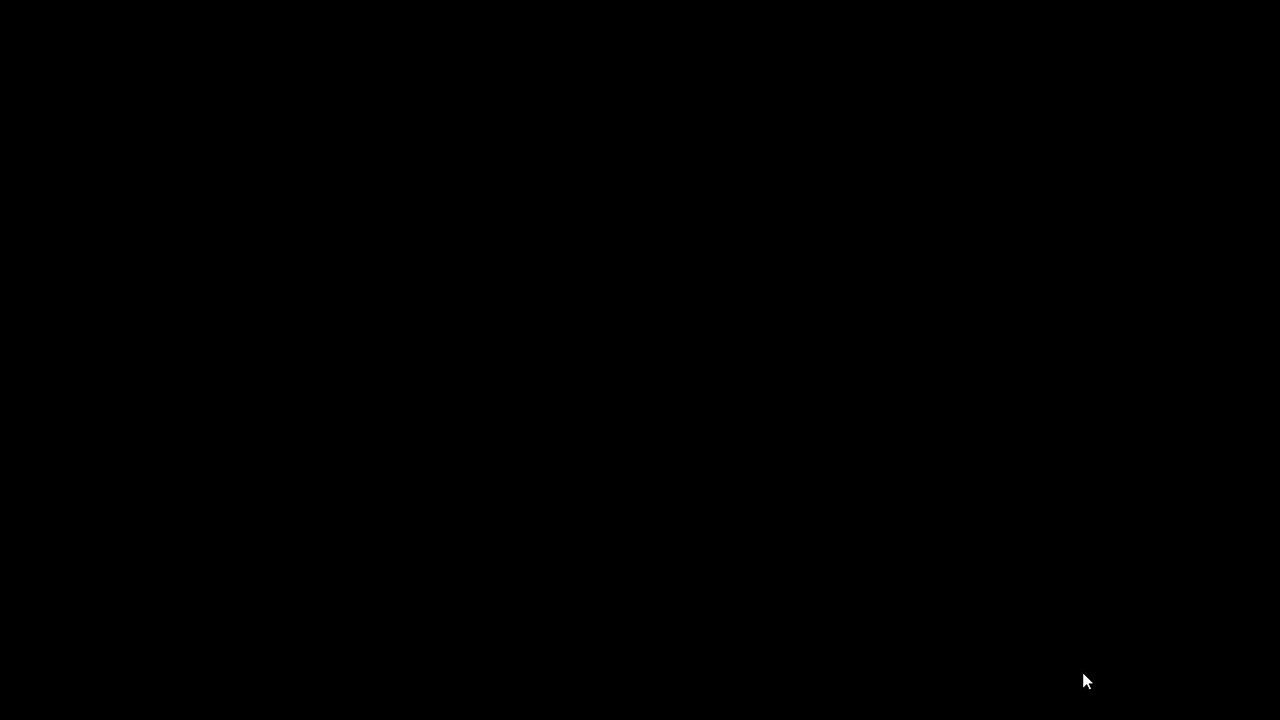
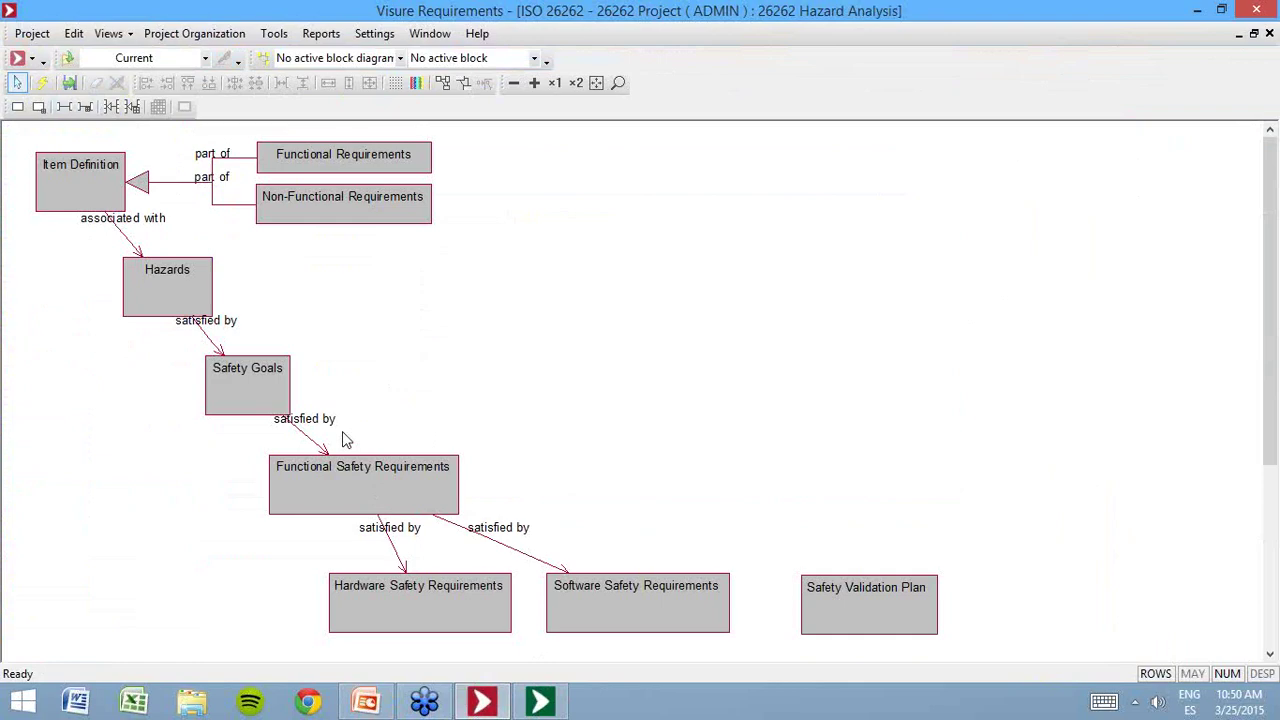
- Add a block named User Requirements to the 26262 Hazard Analysis diagram, in the empty area above Software Safety Requirements
click(17, 106)
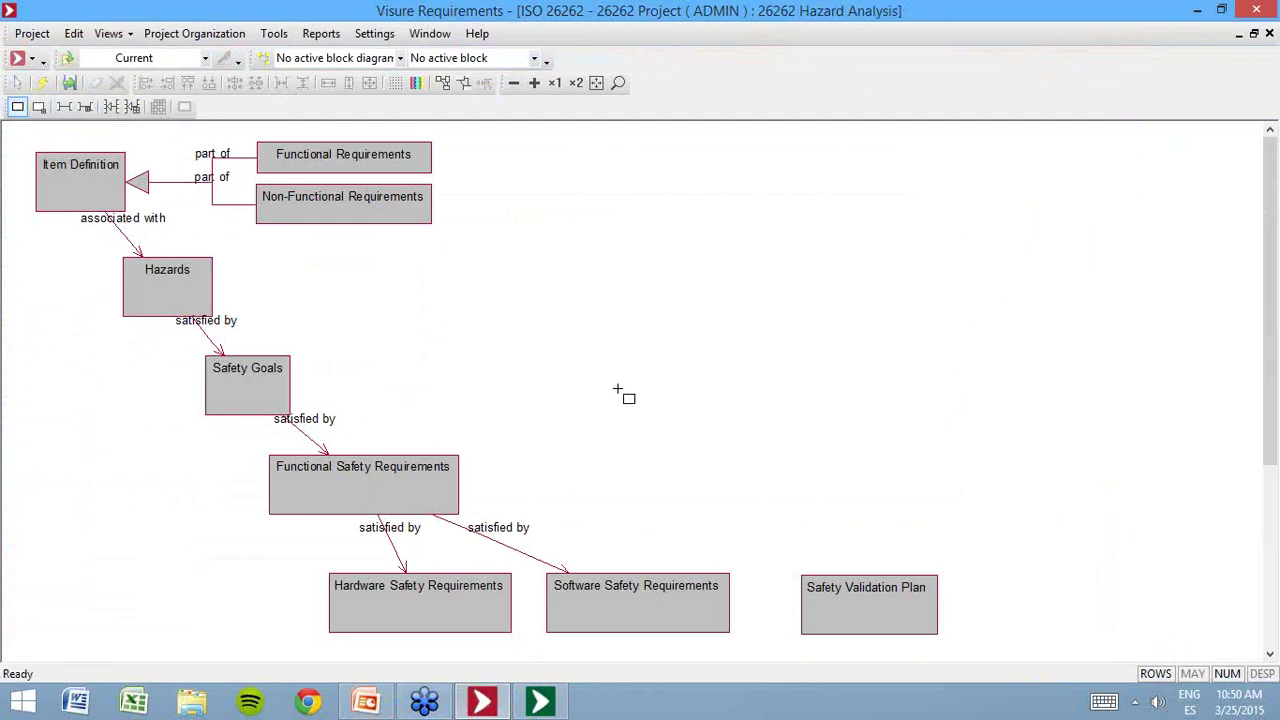
click(652, 348)
text(Customer Requirements)
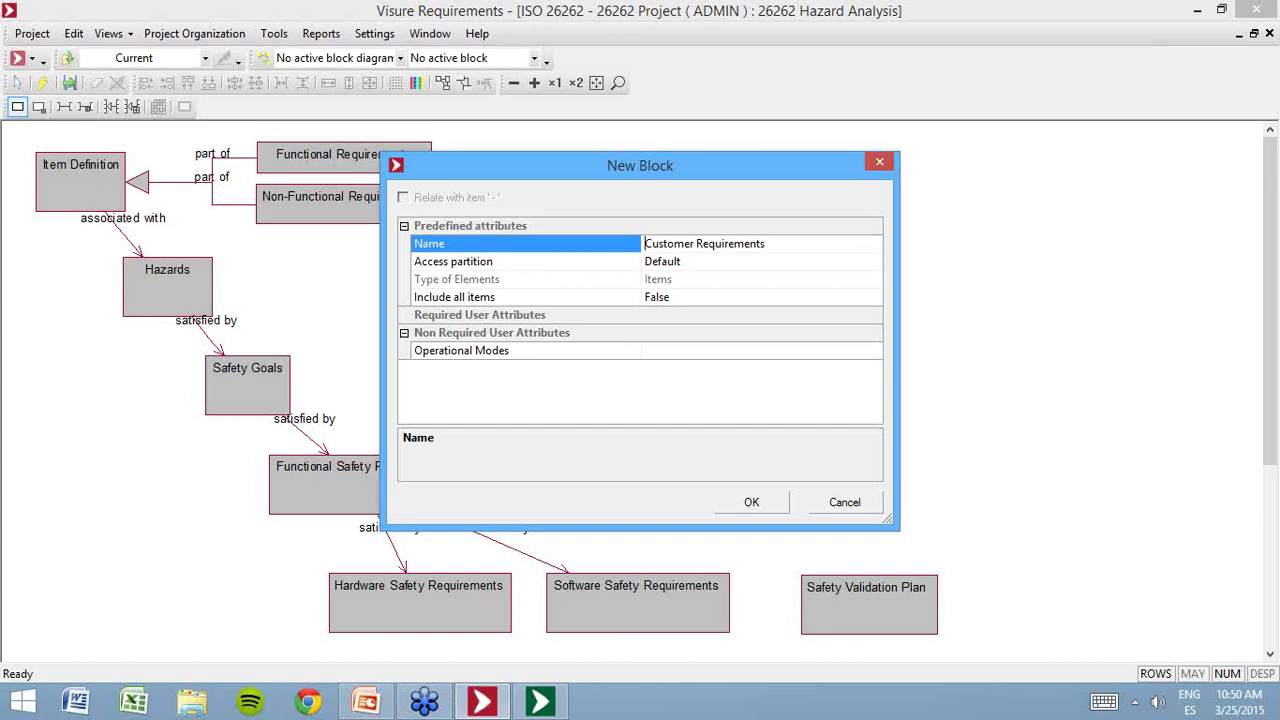
key(ctrl+shift+Right)
text(User)
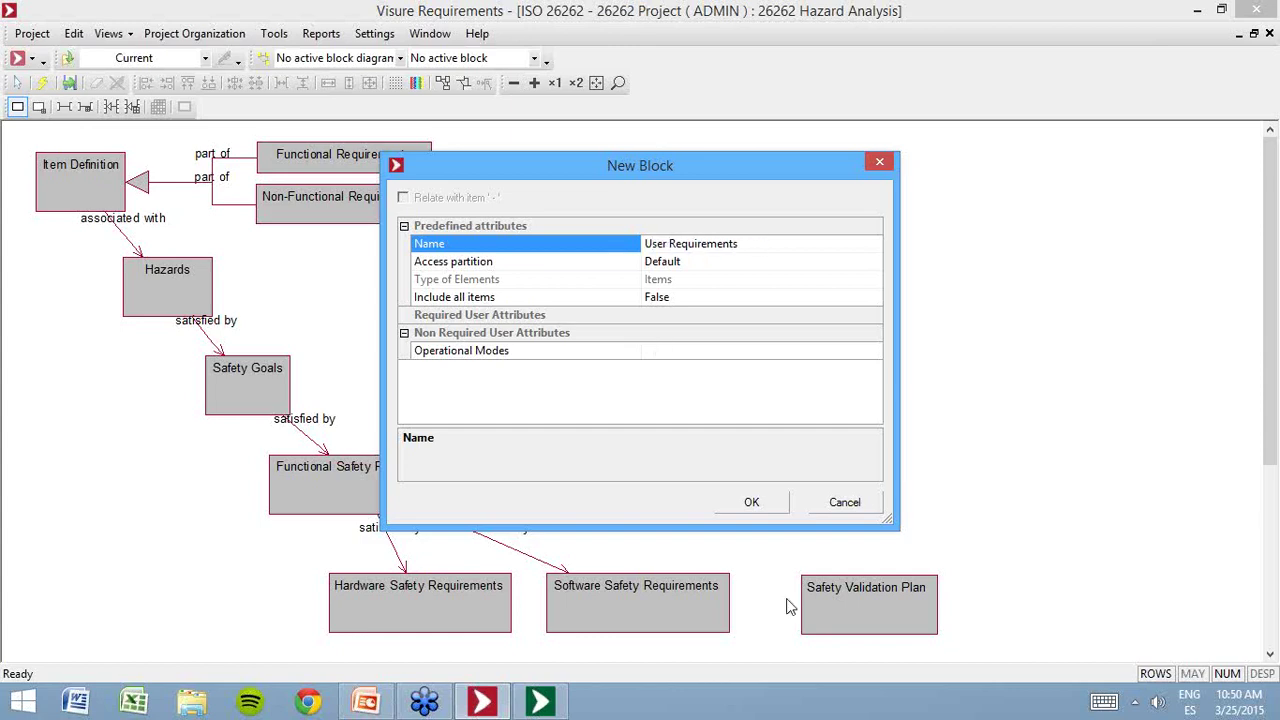
click(751, 502)
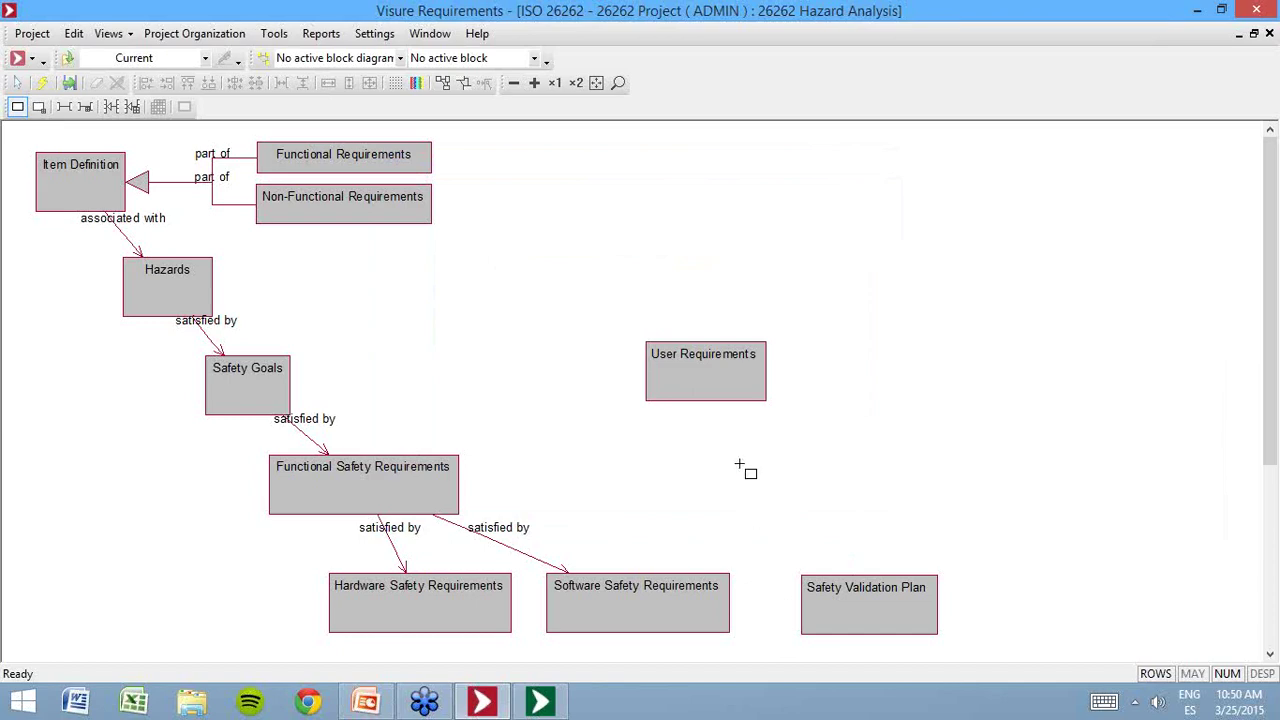
click(675, 258)
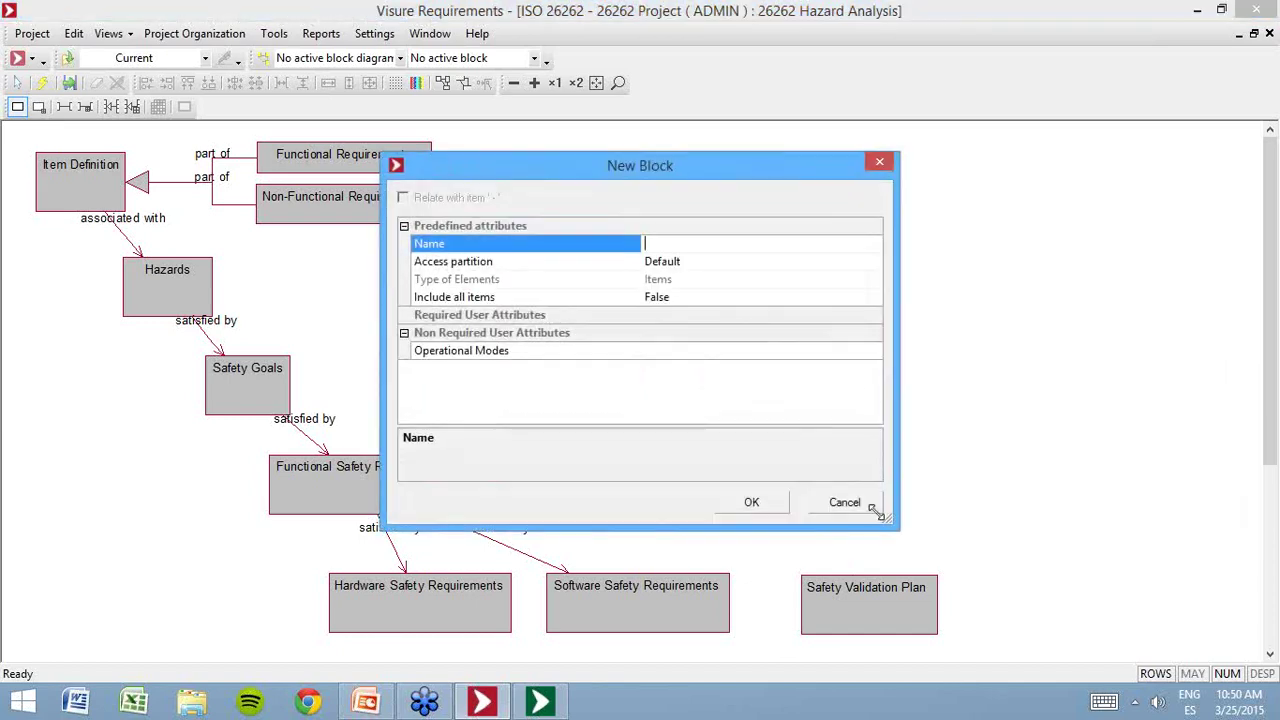
click(869, 508)
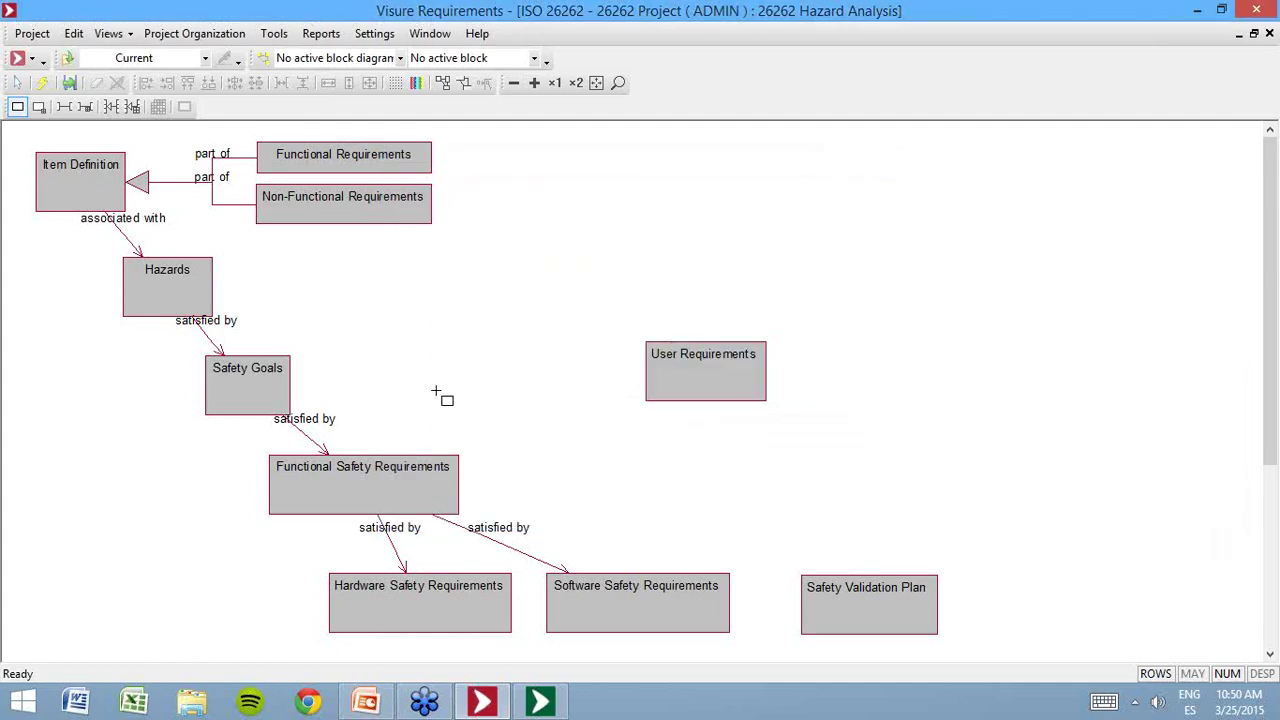
- Create a "satisfied by" association relationship from the User Requirements block to the Functional Safety Requirements block
click(62, 108)
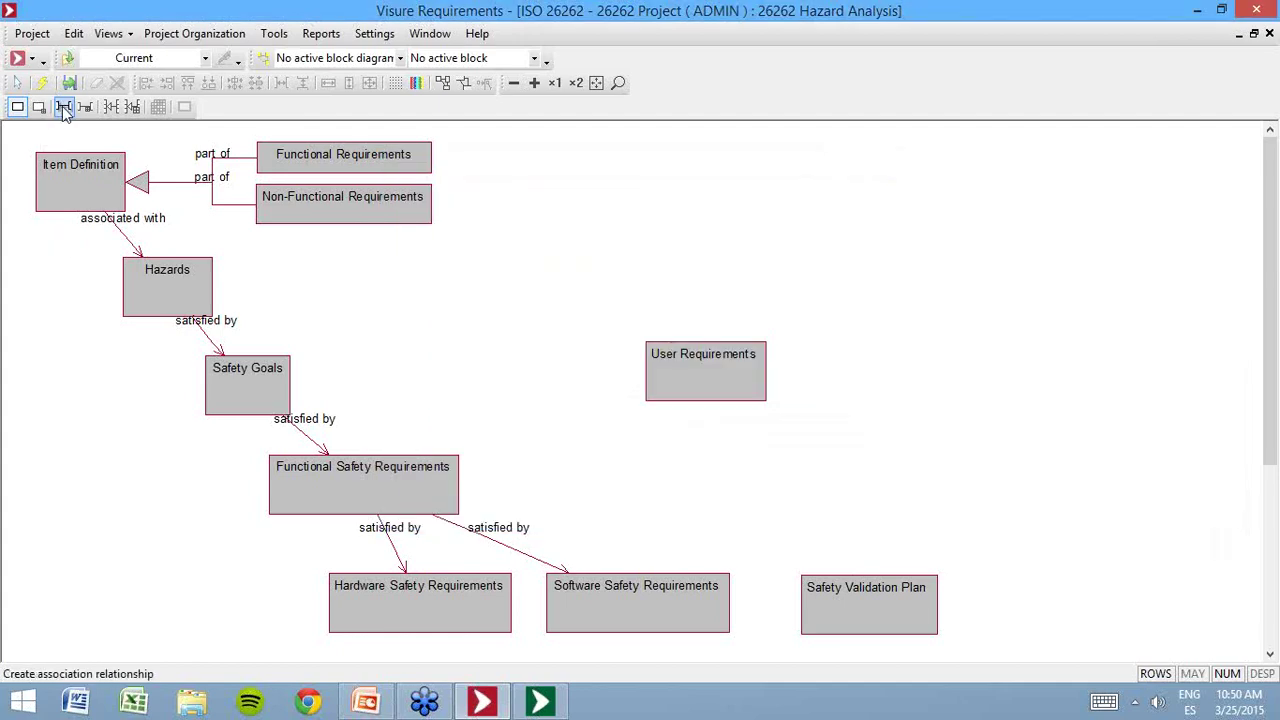
click(710, 372)
click(369, 498)
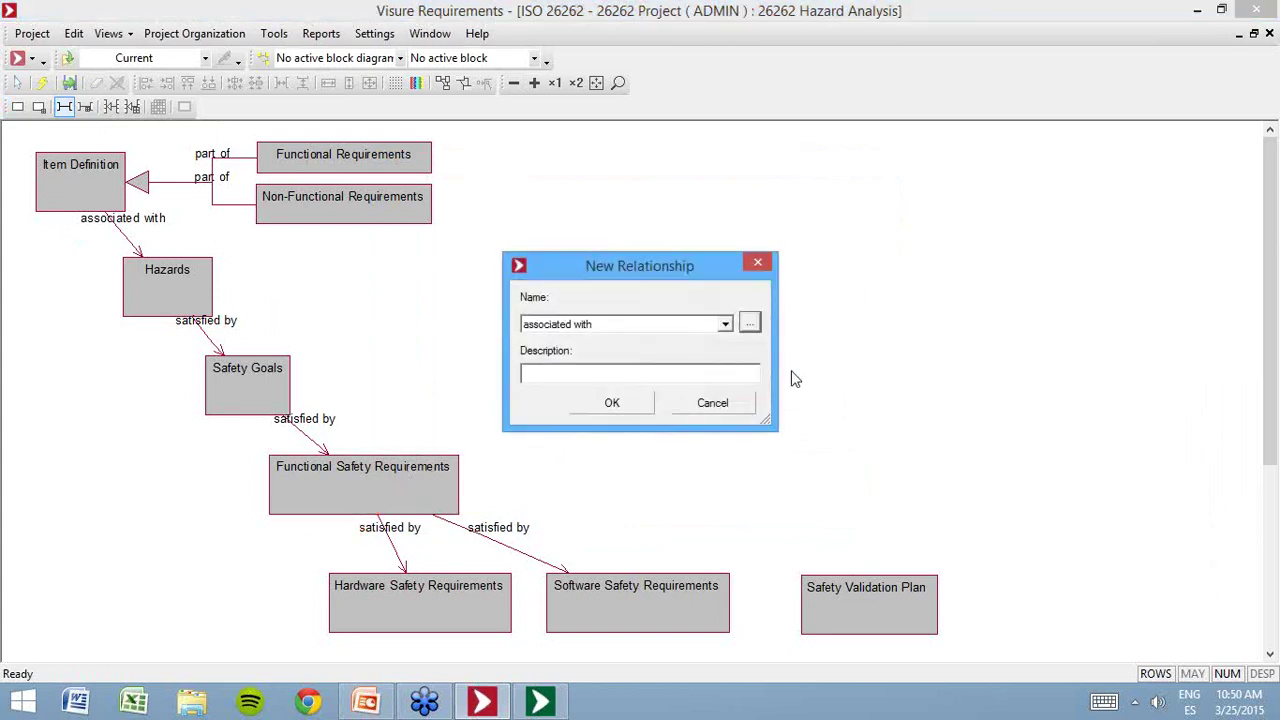
click(648, 321)
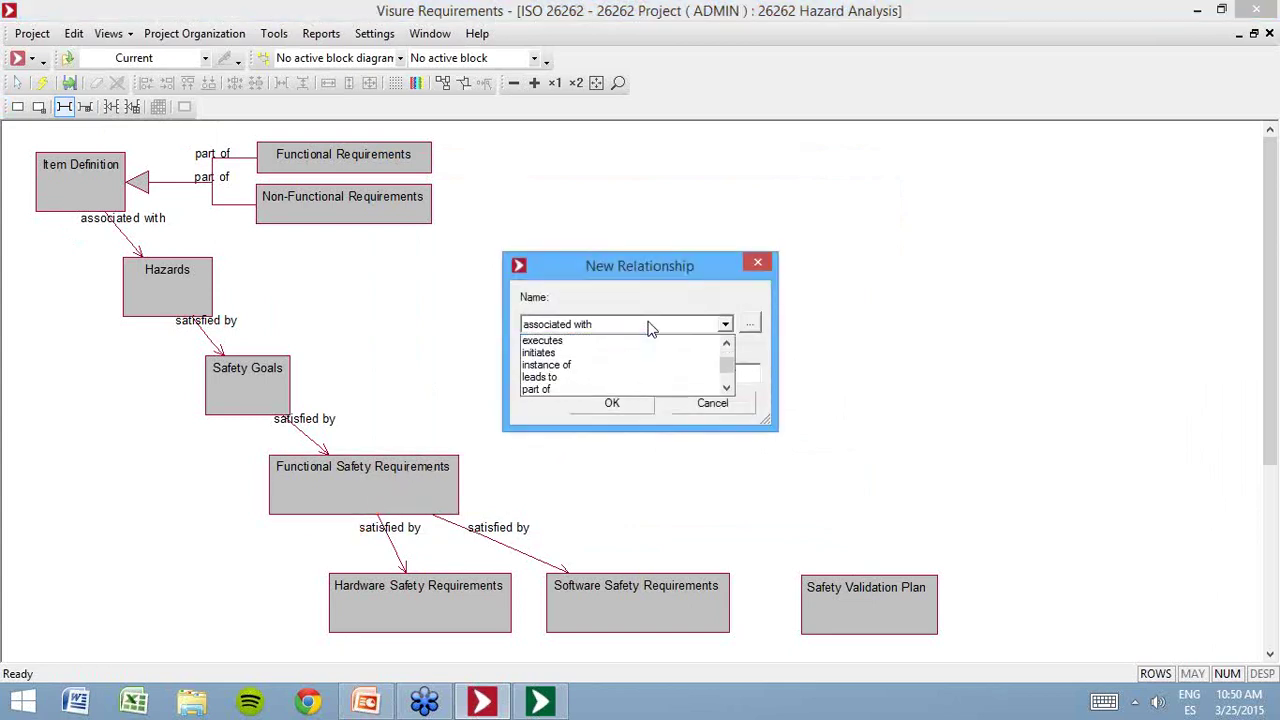
key(s)
click(648, 326)
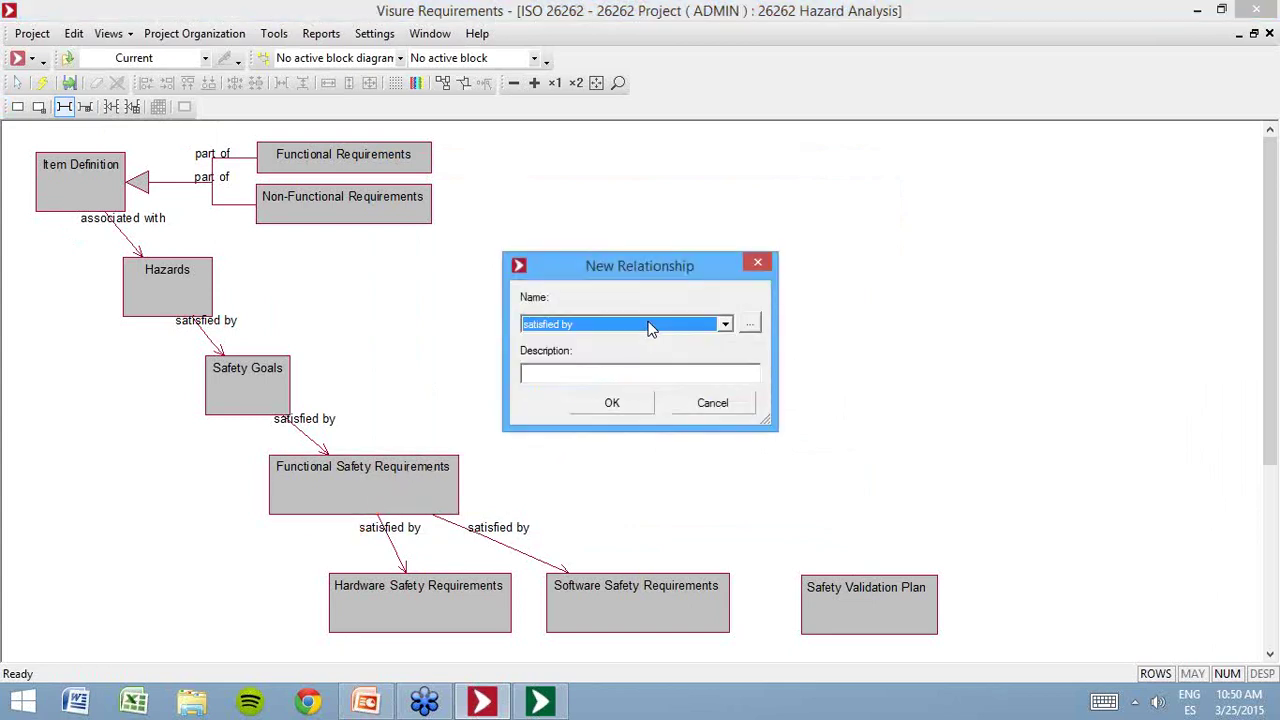
click(612, 403)
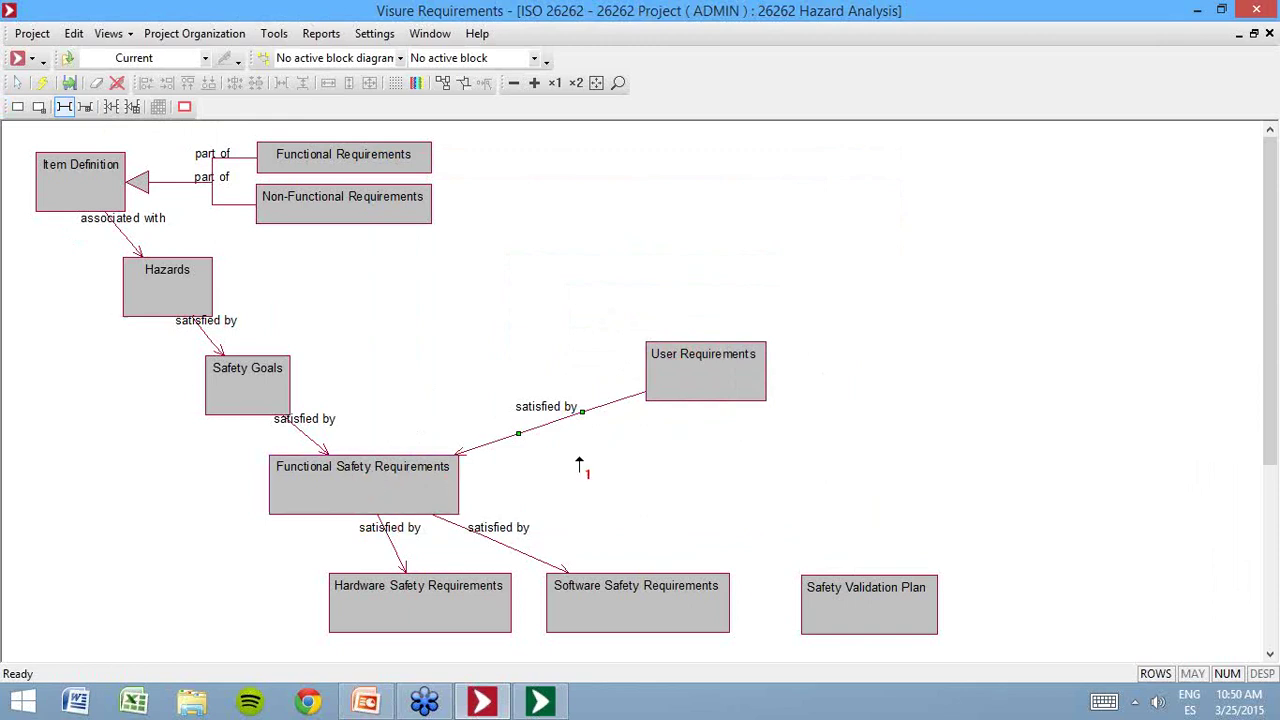
key(Escape)
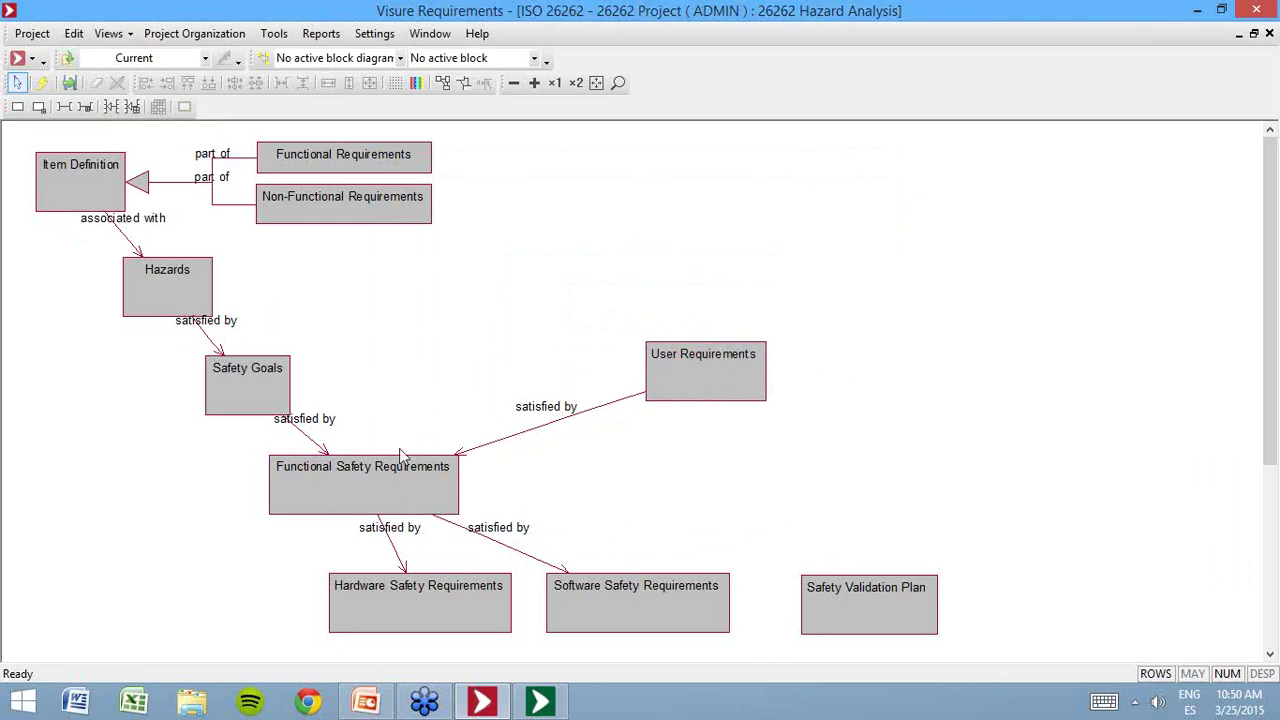
- Open the relationship matrix between Safety Goals and Functional Safety Requirements, and show only the non-related safety goals
click(300, 436)
right_click(305, 437)
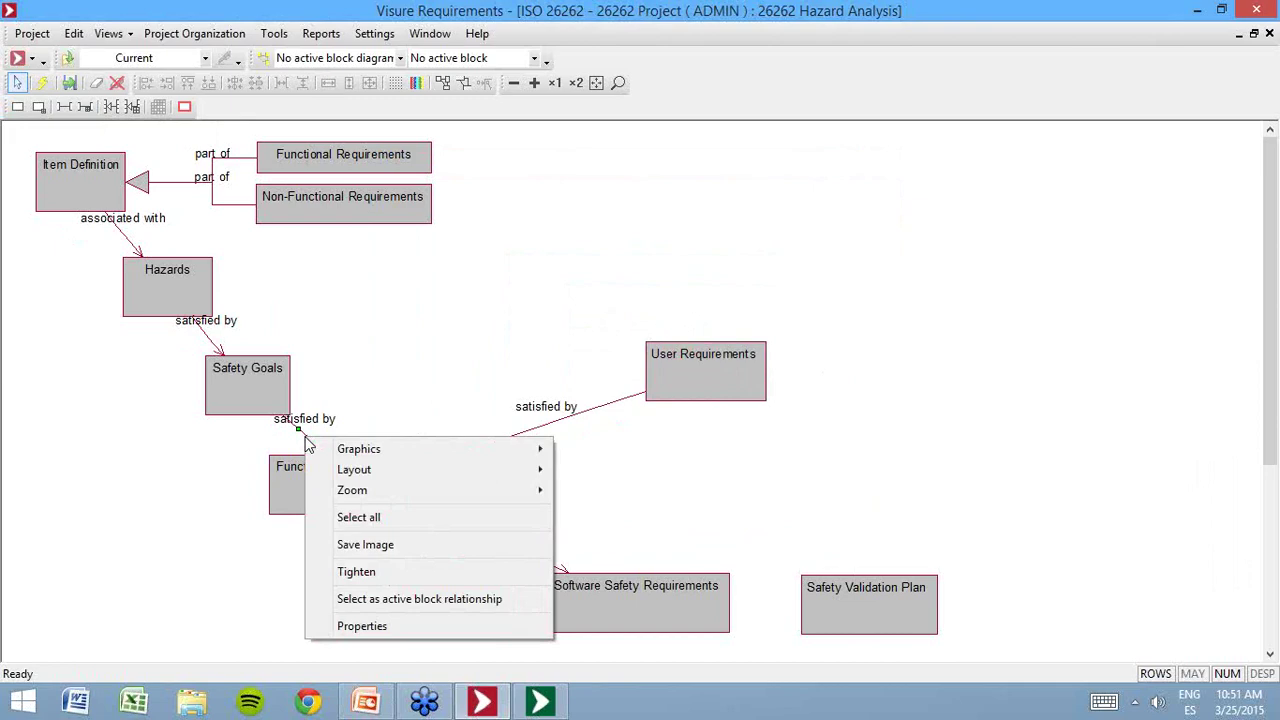
click(392, 599)
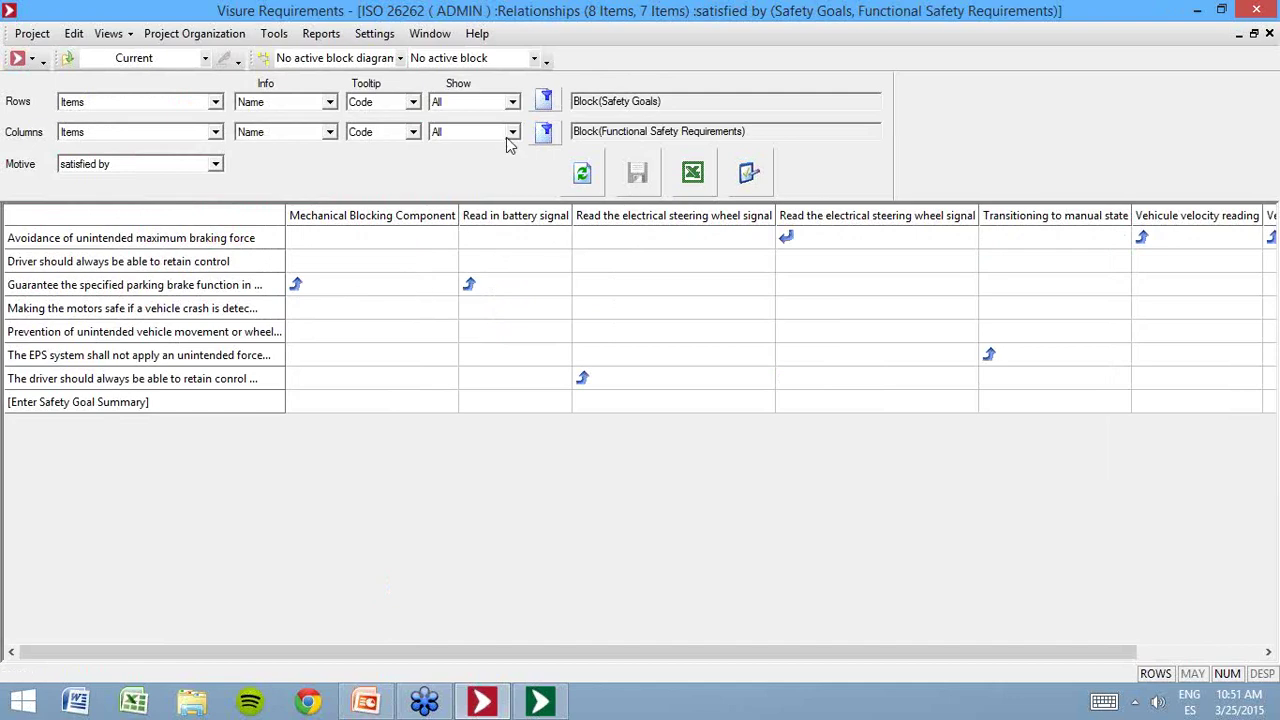
click(512, 104)
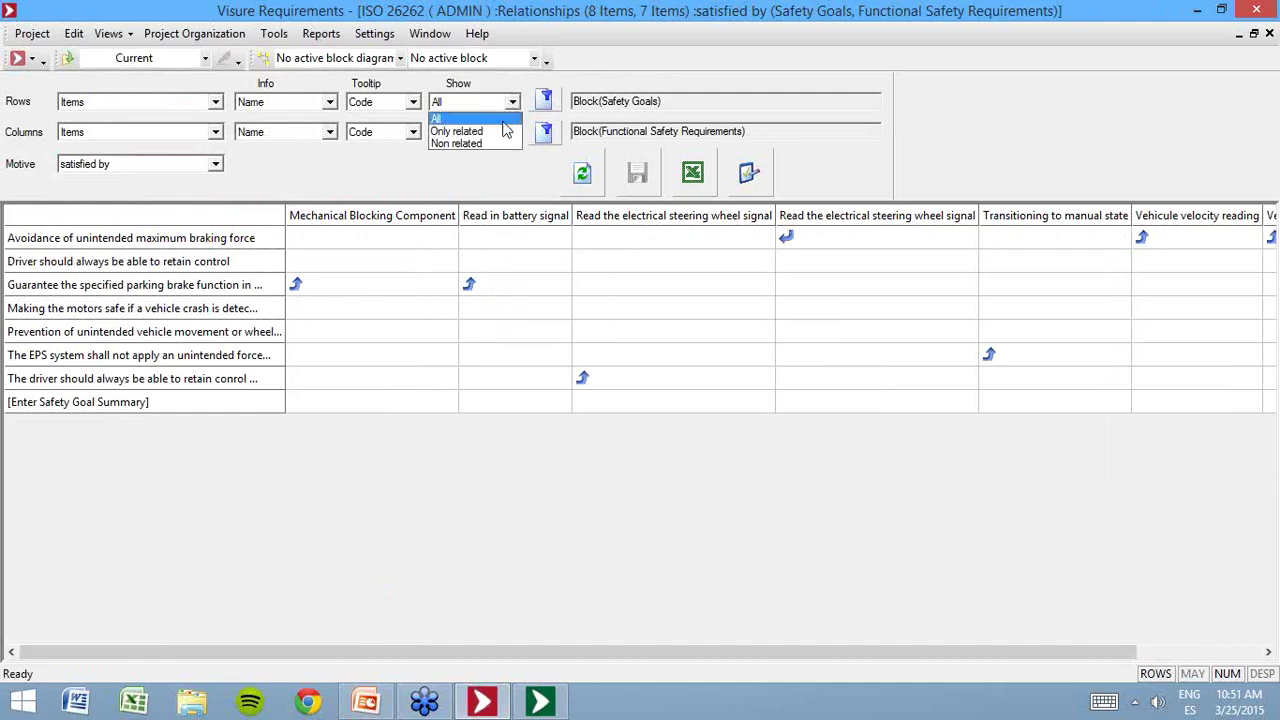
click(512, 145)
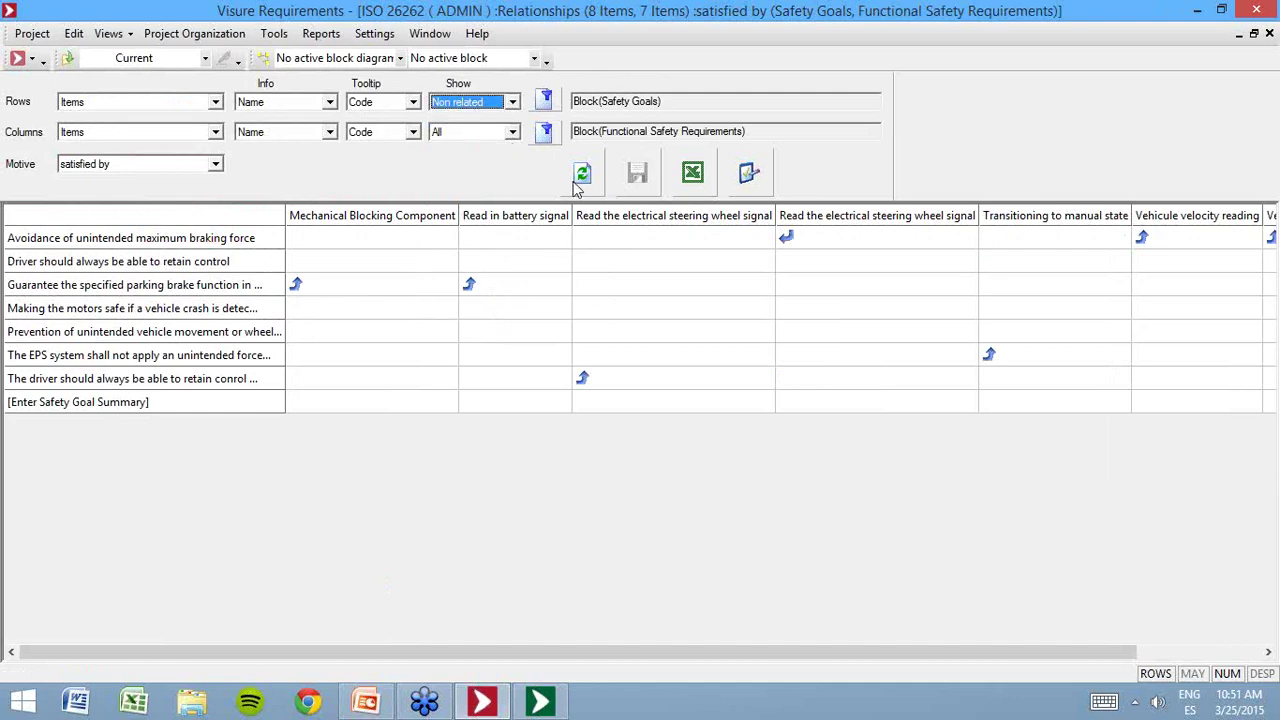
click(580, 178)
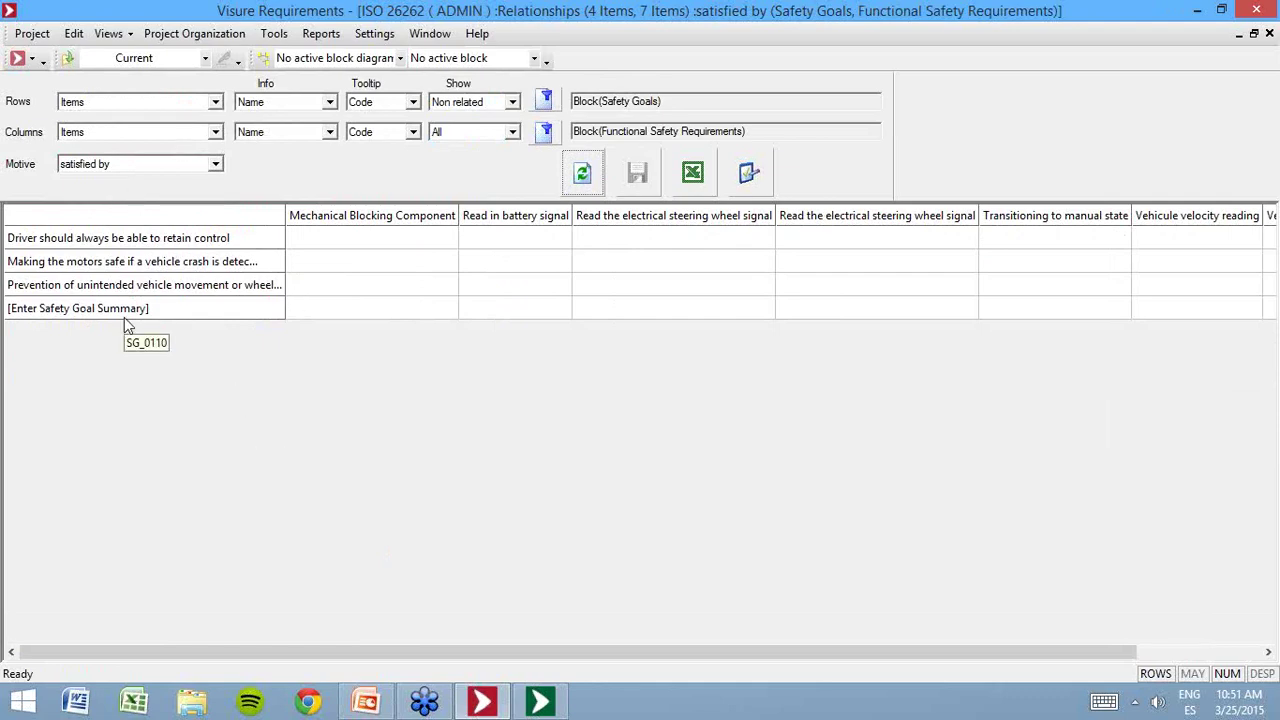
- Set the matrix rows back to showing all items and close the matrix
click(478, 104)
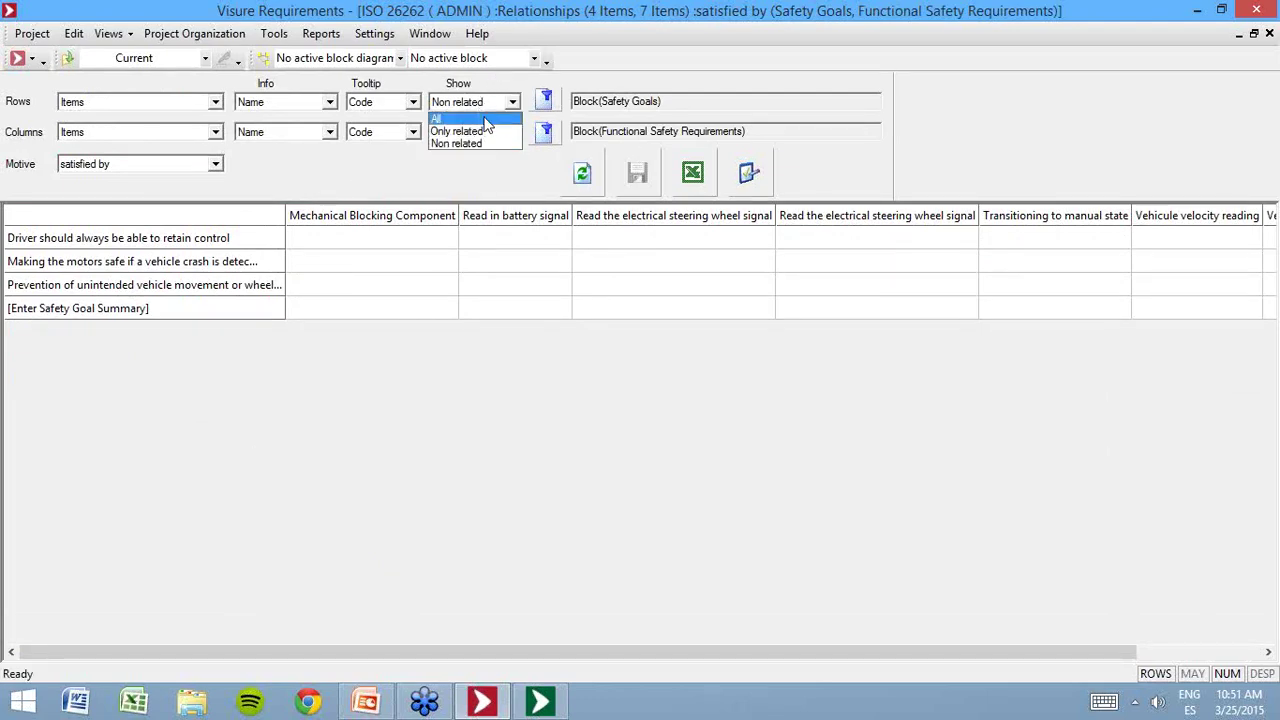
click(481, 120)
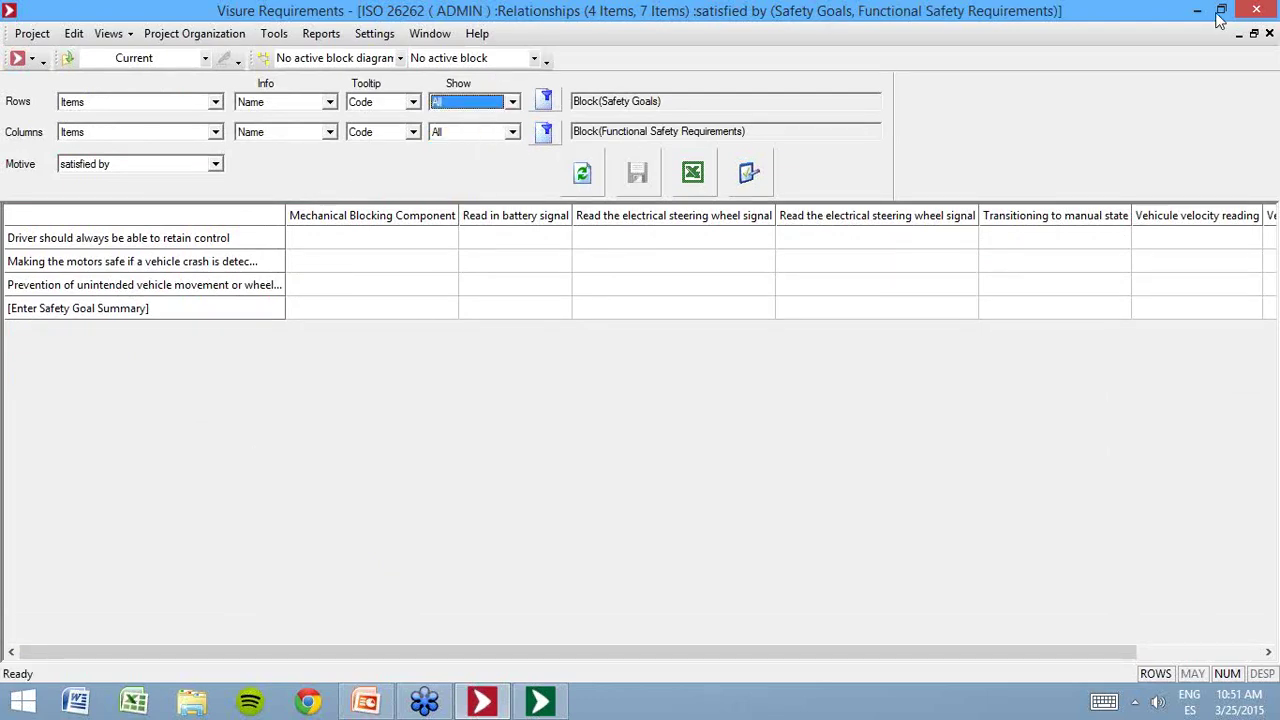
click(1270, 34)
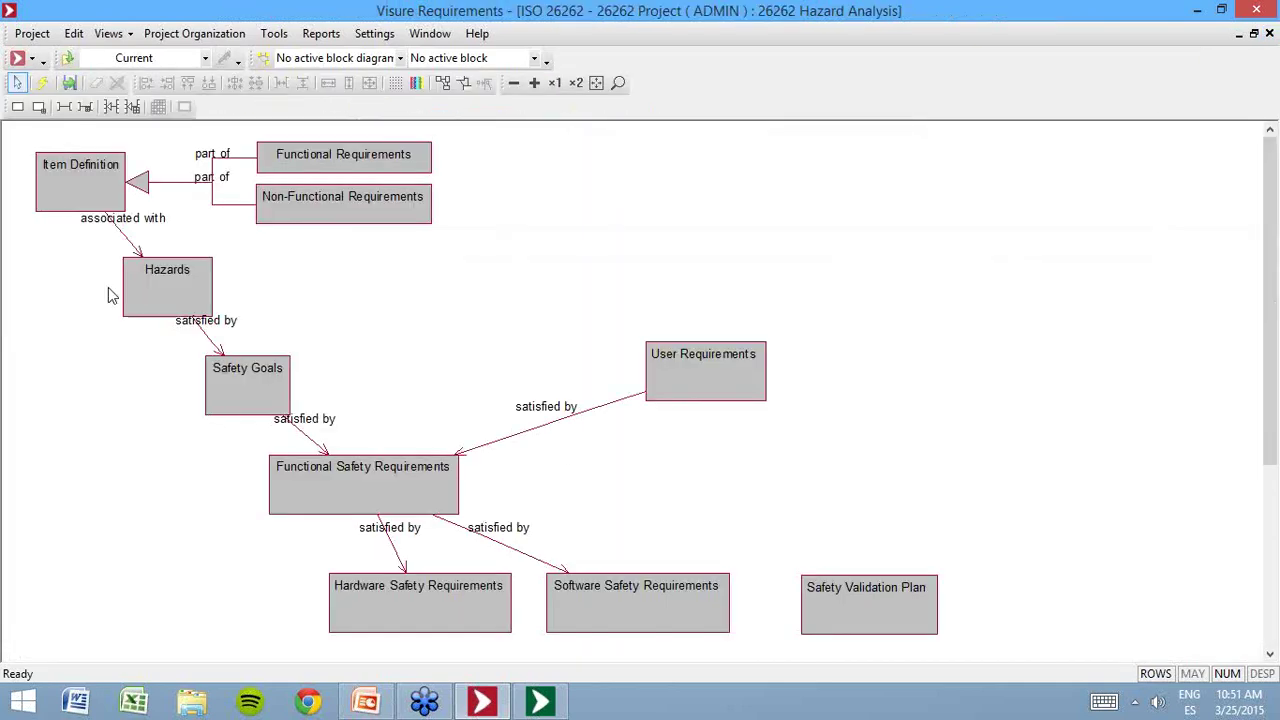
- Open the "[5.TRACE] - Hazards -> SG -> FSR -> SWSR" view and collapse HAZARD_0010, HAZARD_0020 and HAZARD_0090
click(42, 61)
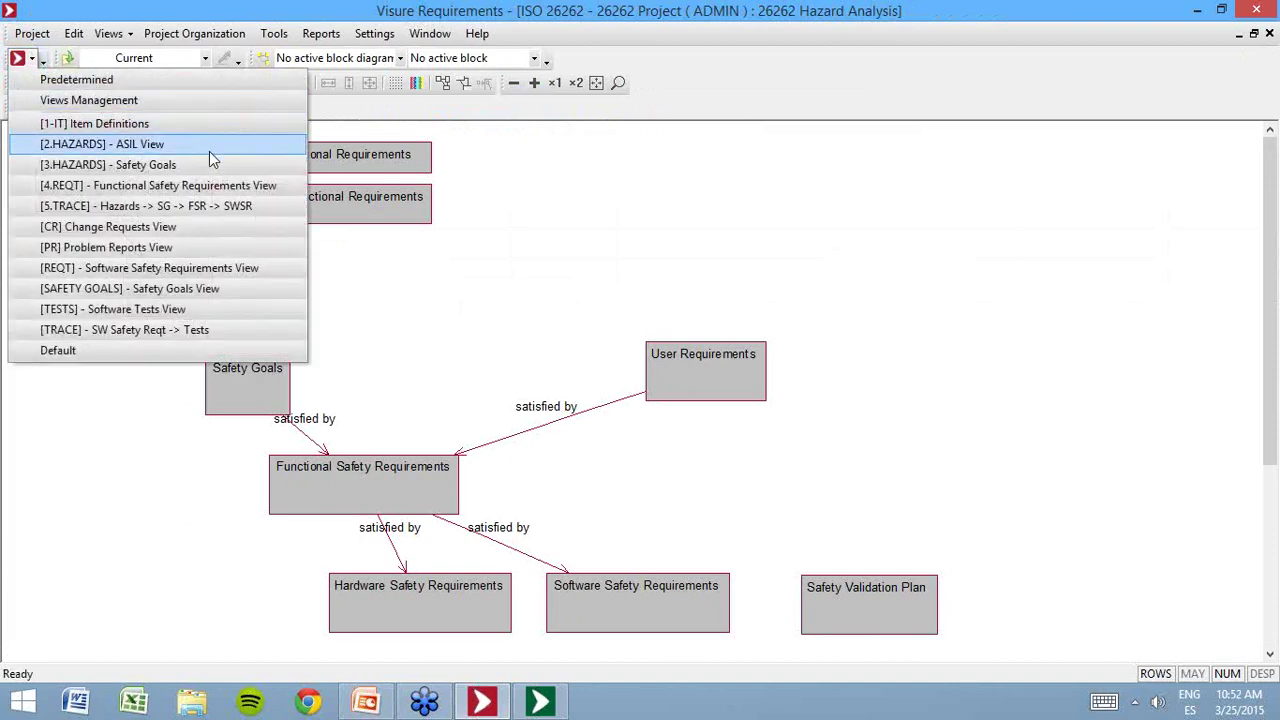
click(232, 206)
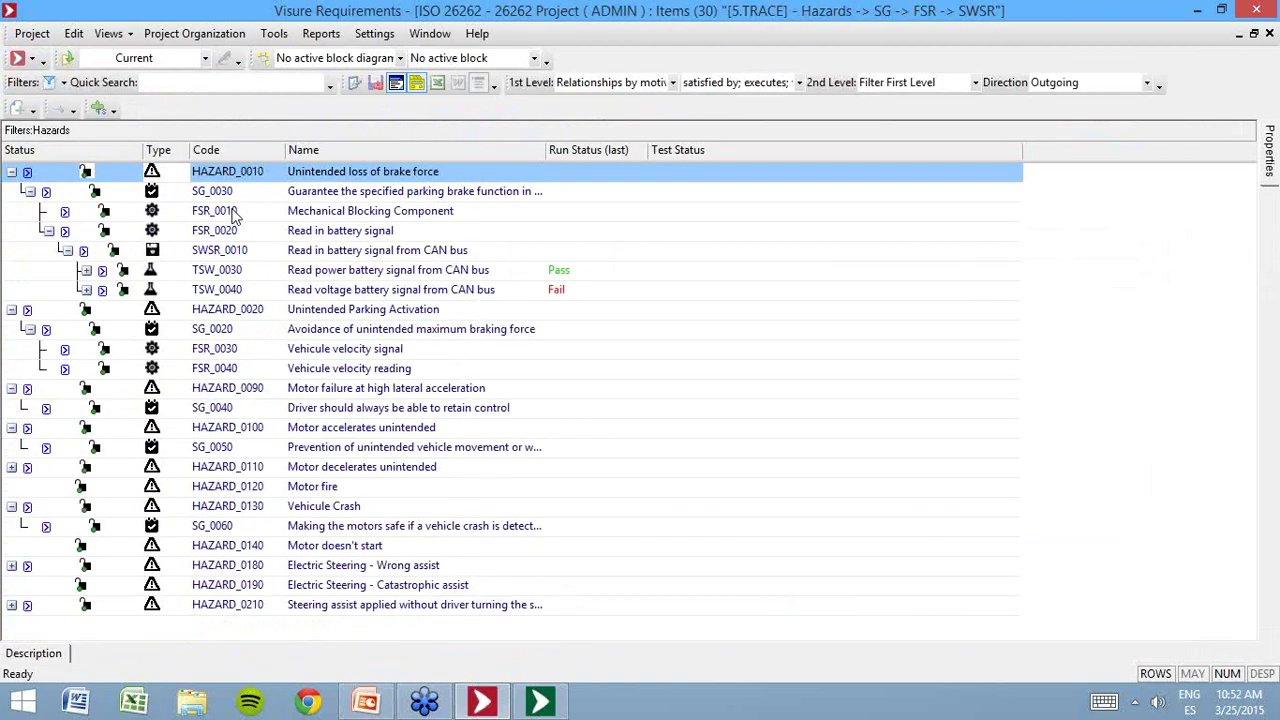
key(Down)
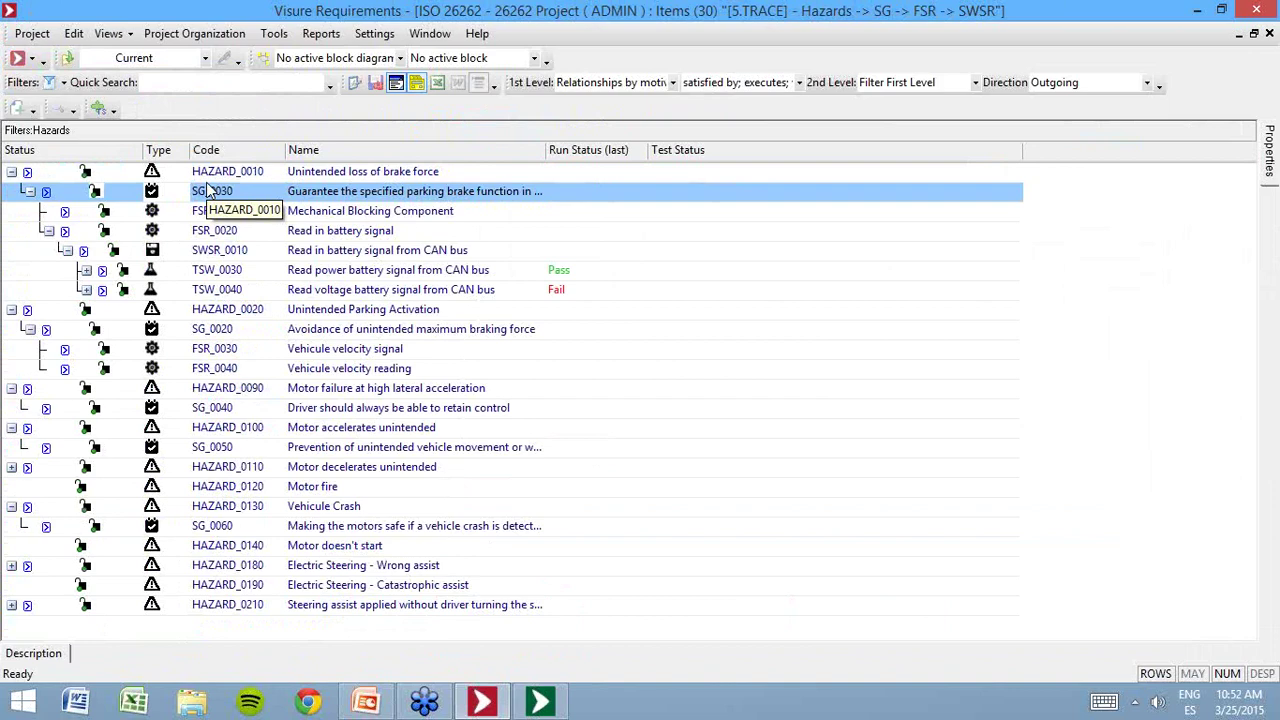
click(11, 171)
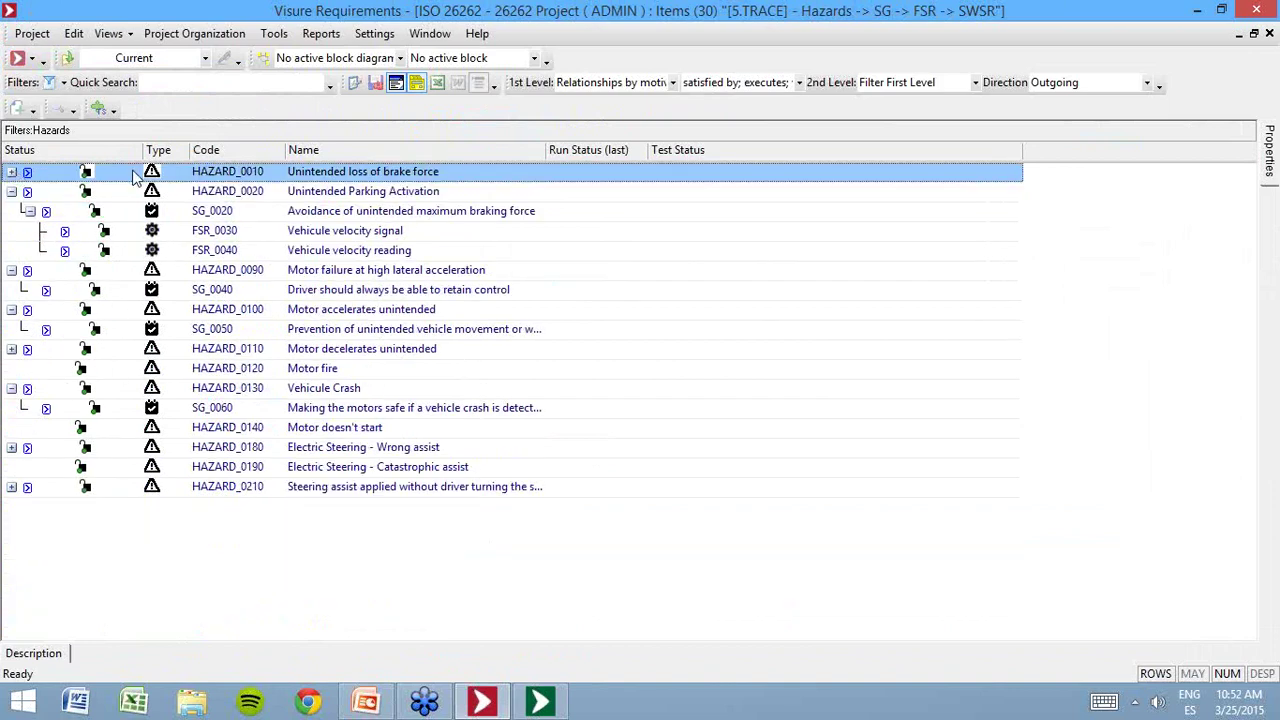
click(11, 191)
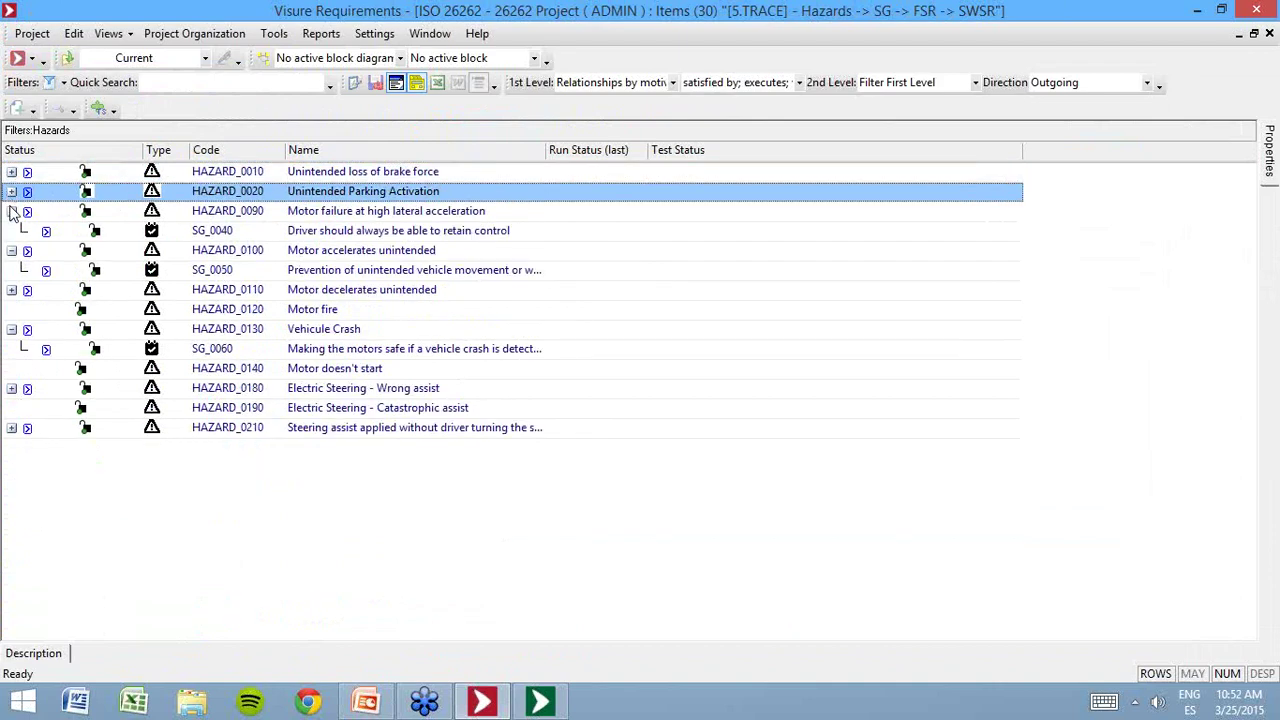
click(11, 211)
- Trace HAZARD_0010 level by level through SG_0030 and FSR_0020 to SWSR_0010, collapsing and re-expanding each branch
click(11, 172)
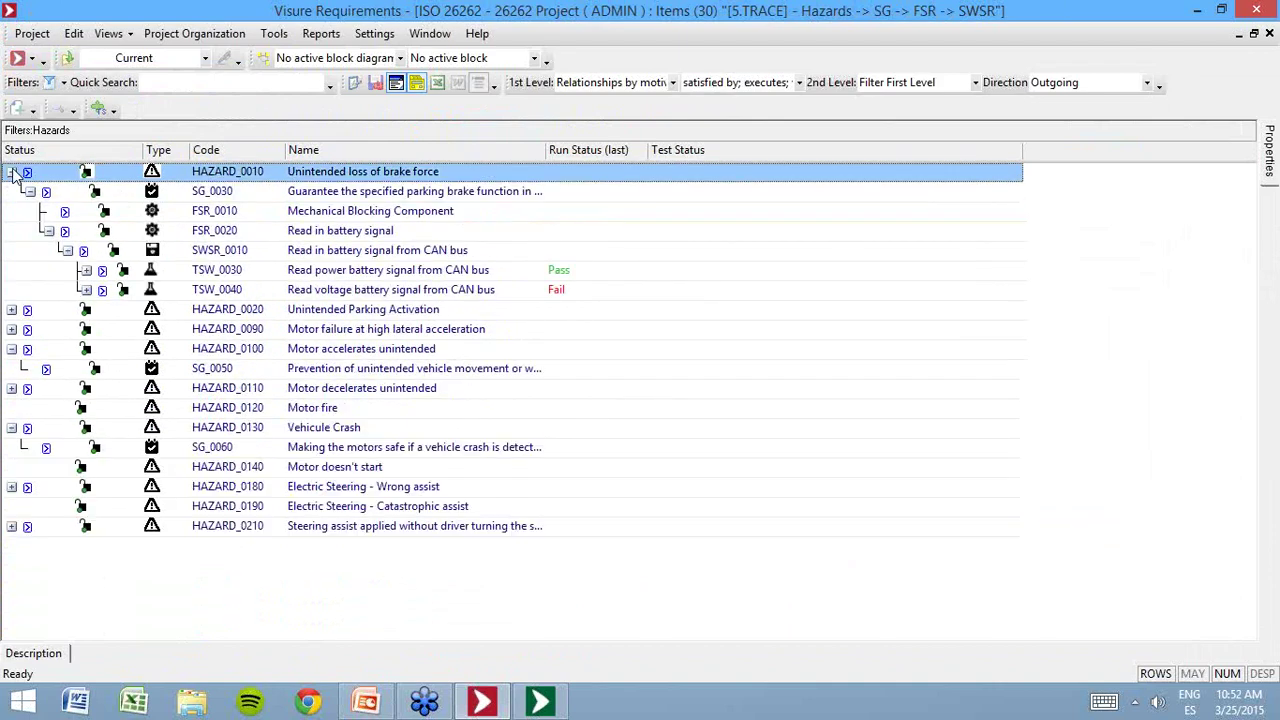
click(30, 191)
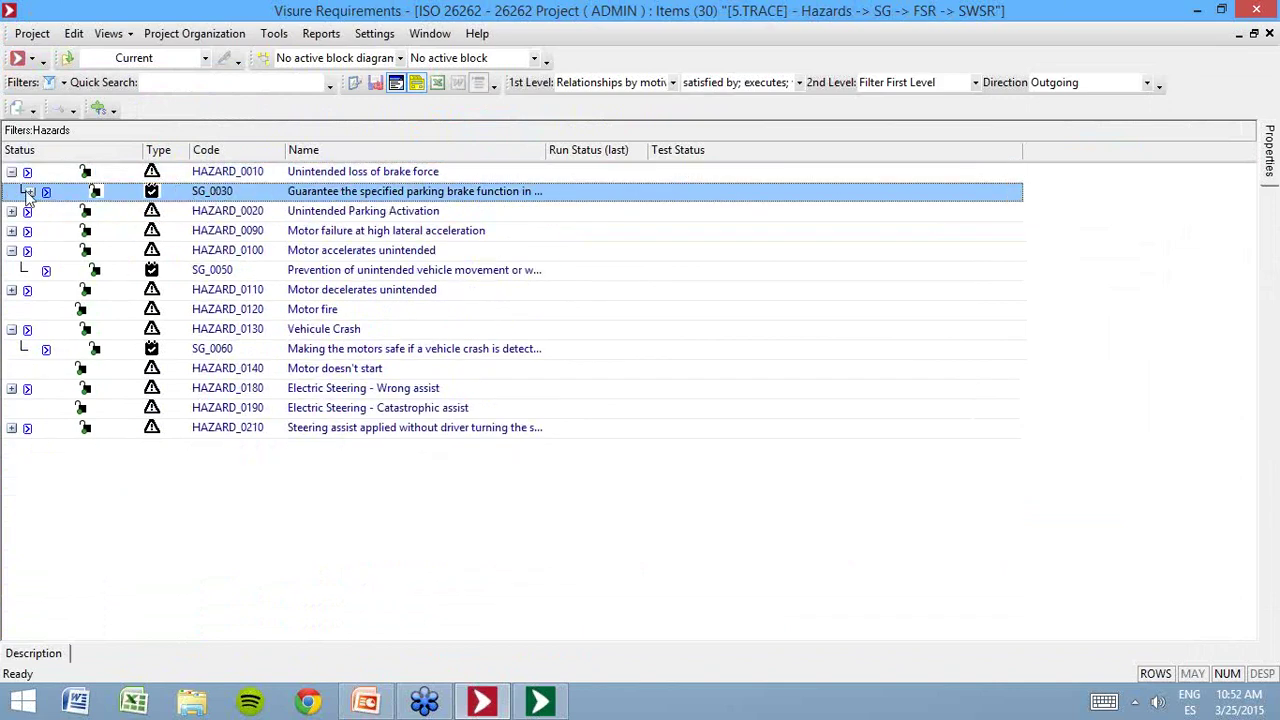
click(29, 191)
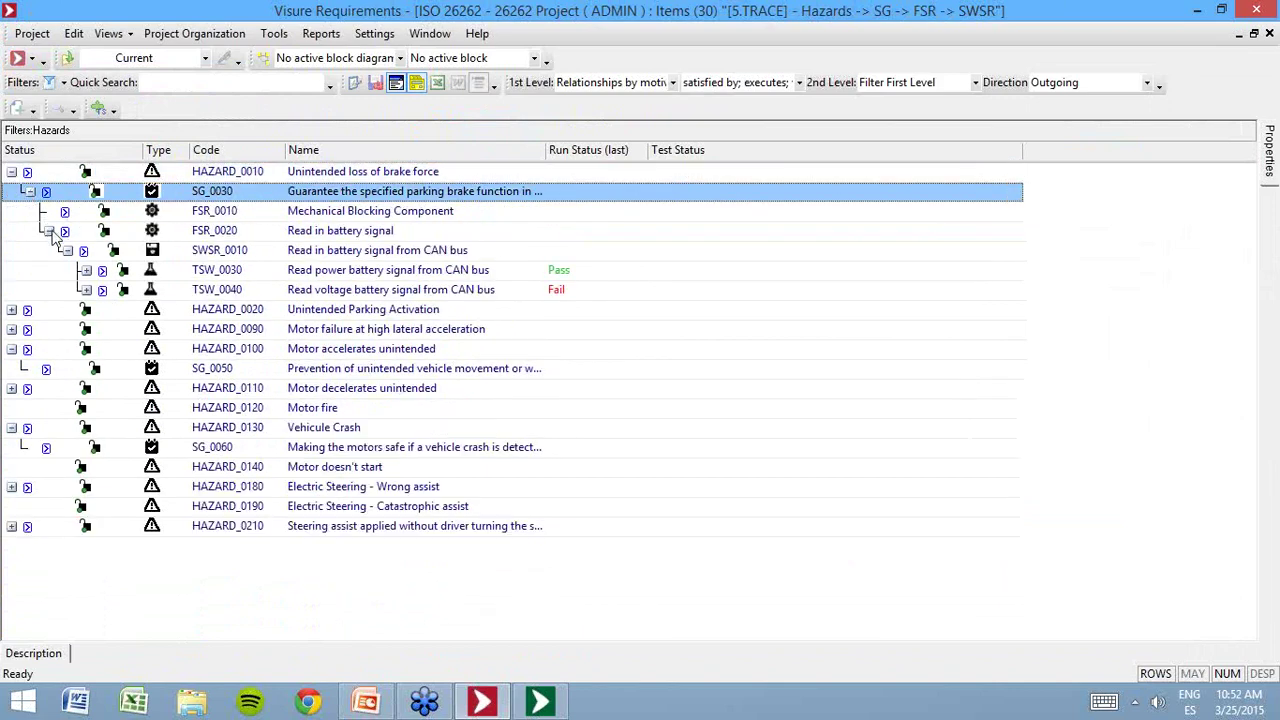
click(48, 231)
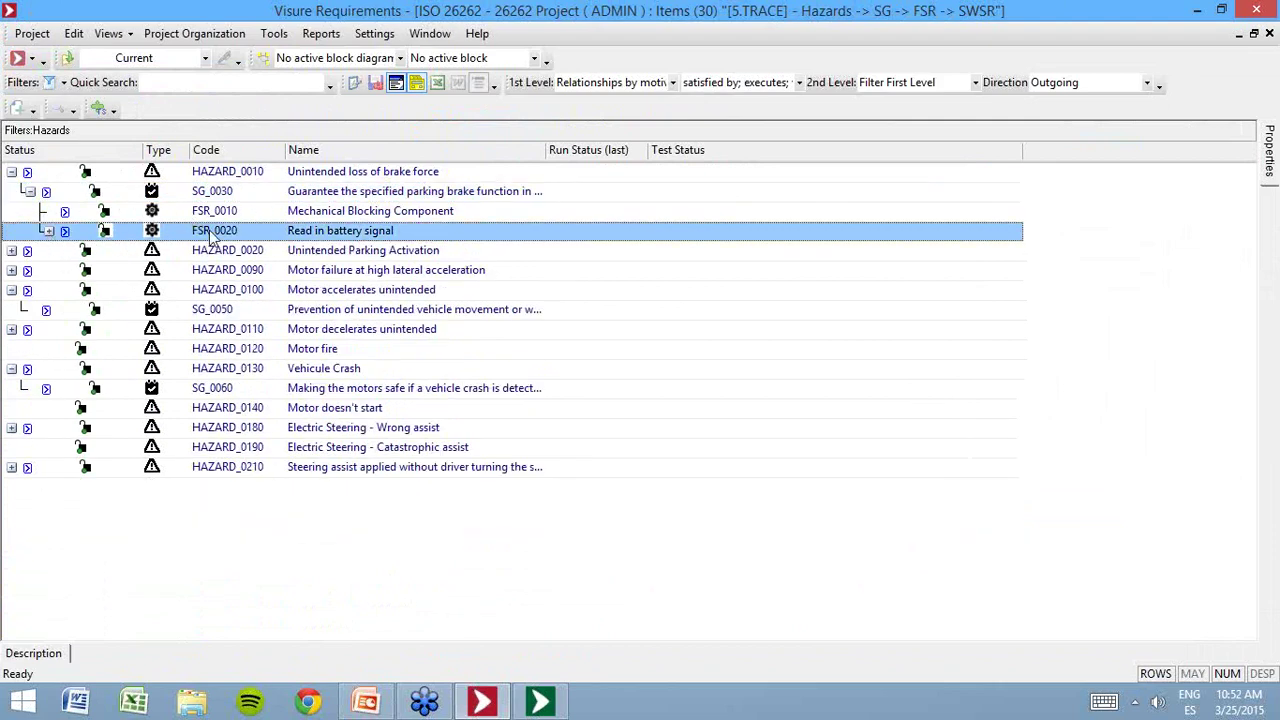
click(48, 231)
click(67, 251)
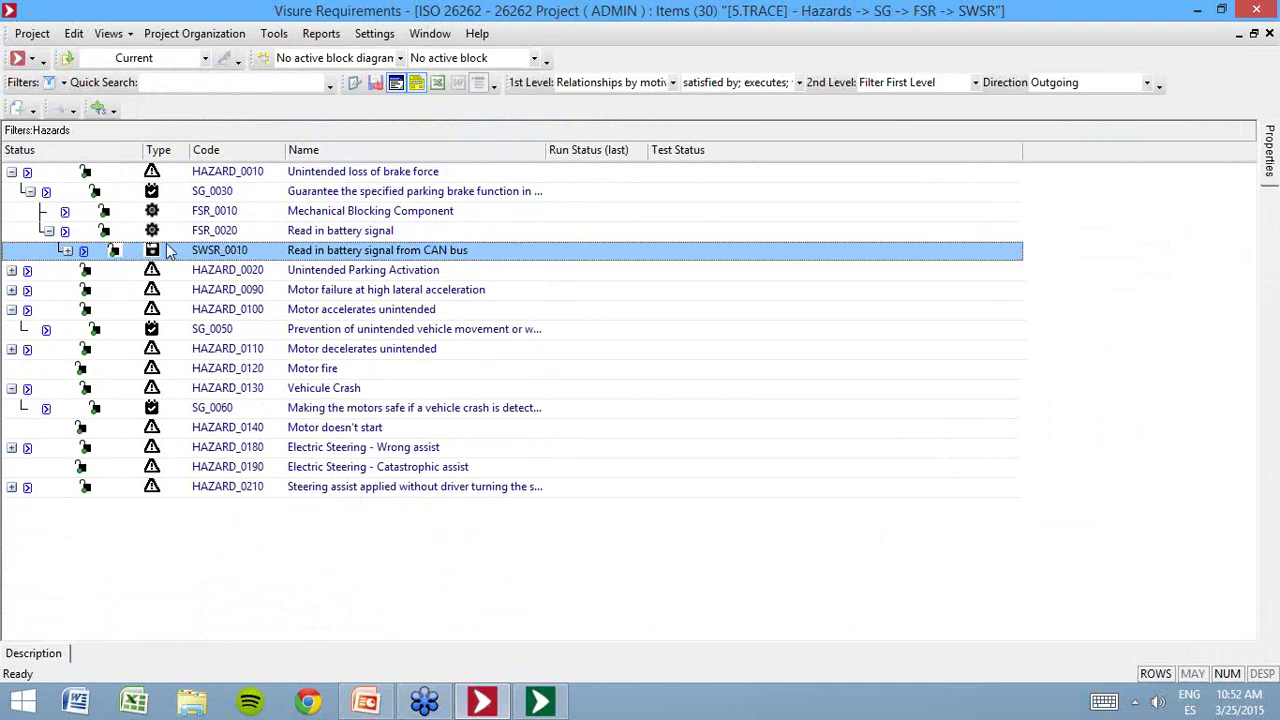
click(68, 251)
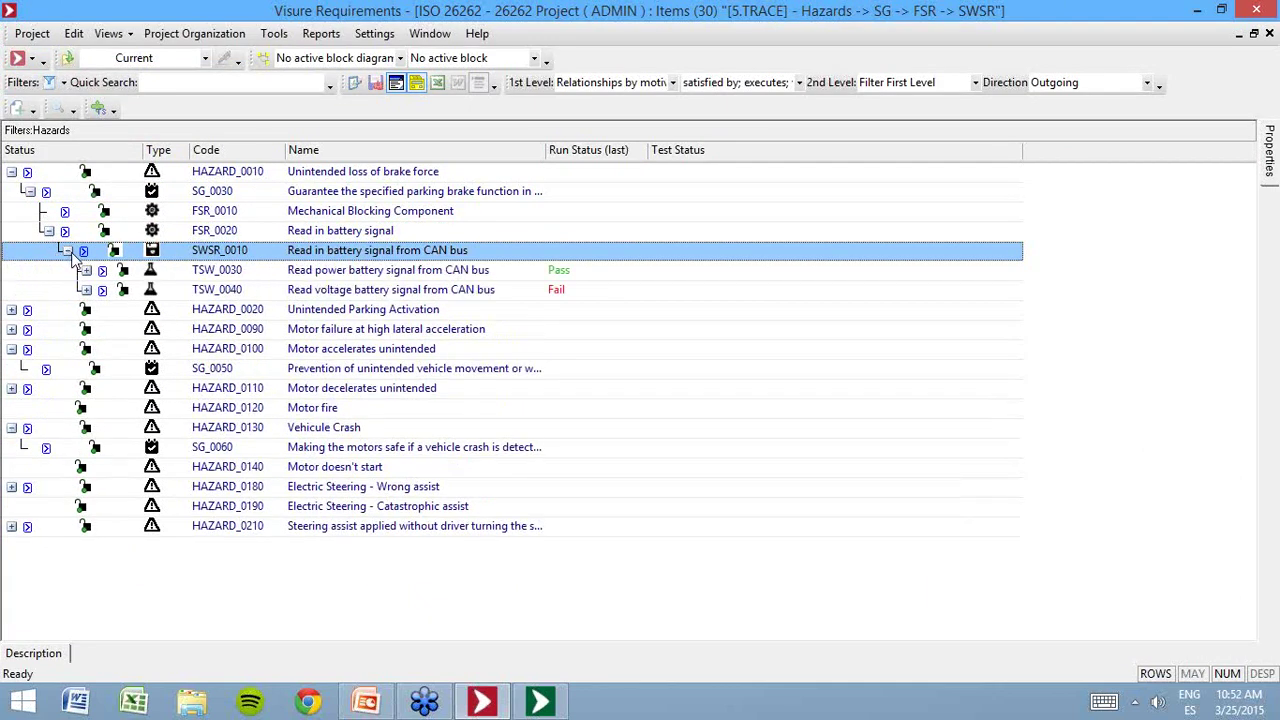
- Expand tests TSW_0030 and TSW_0040 under SWSR_0010 and examine their results and last run status
click(172, 275)
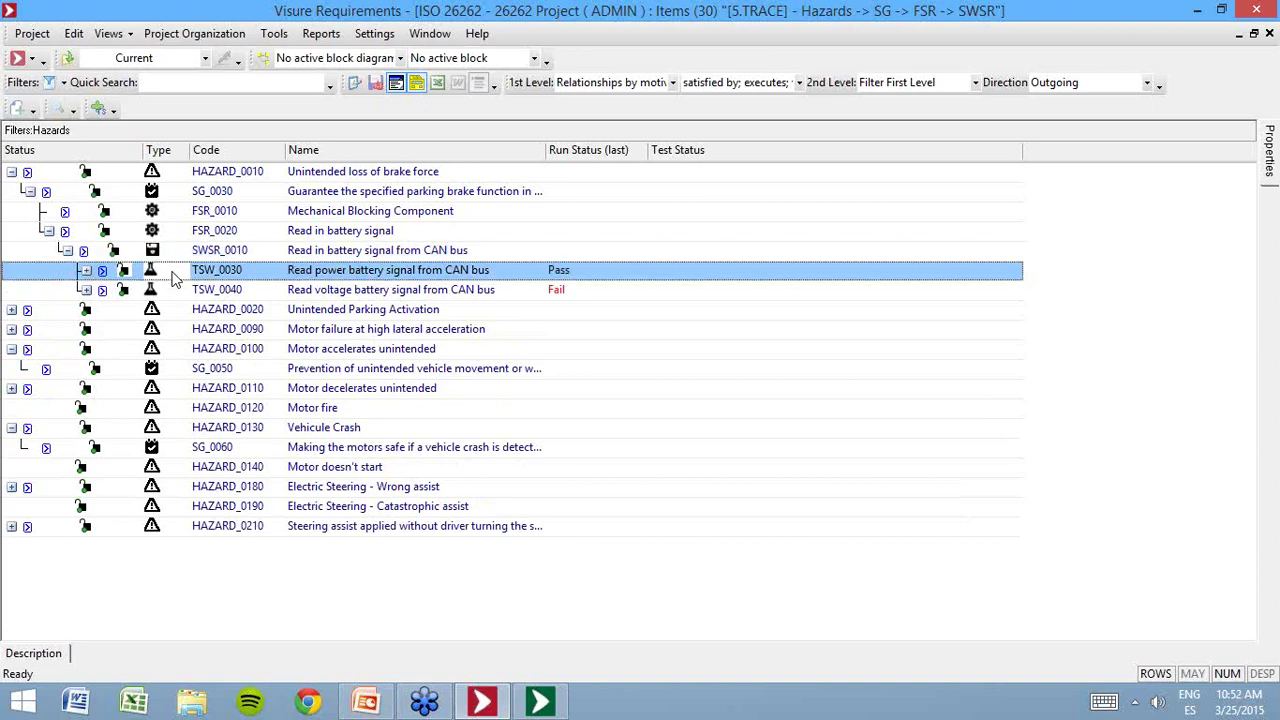
click(213, 292)
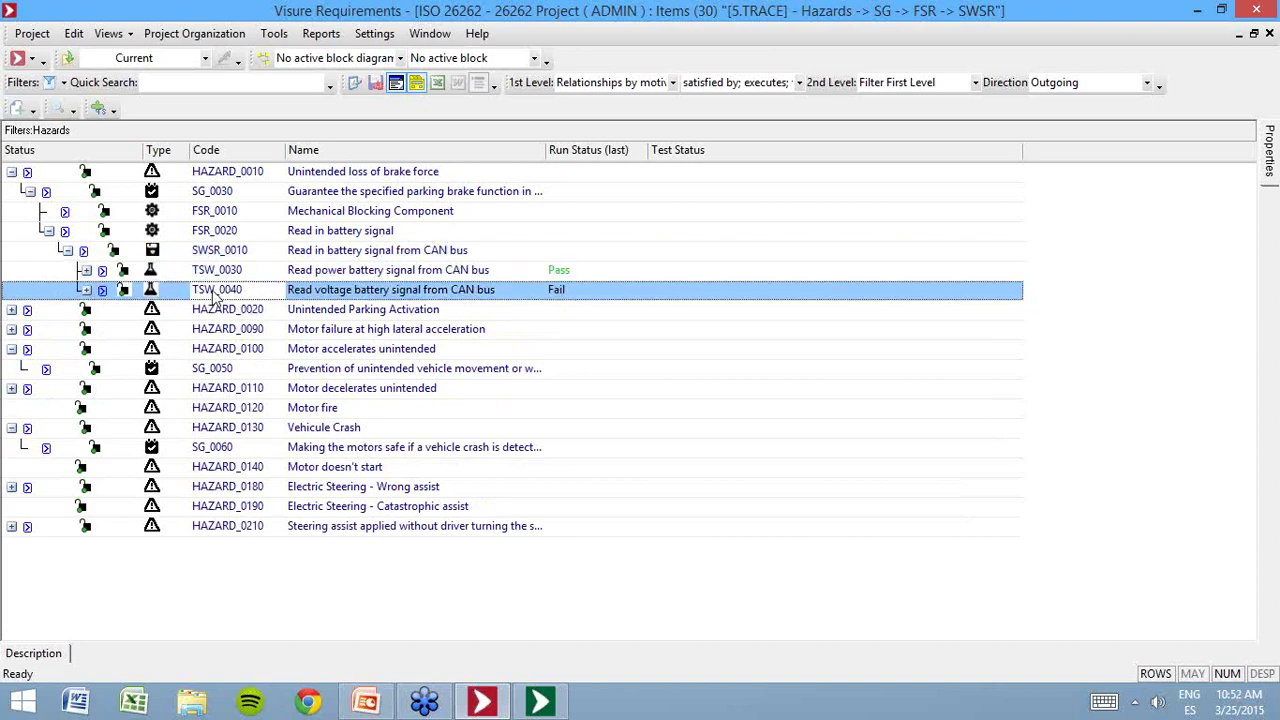
click(87, 271)
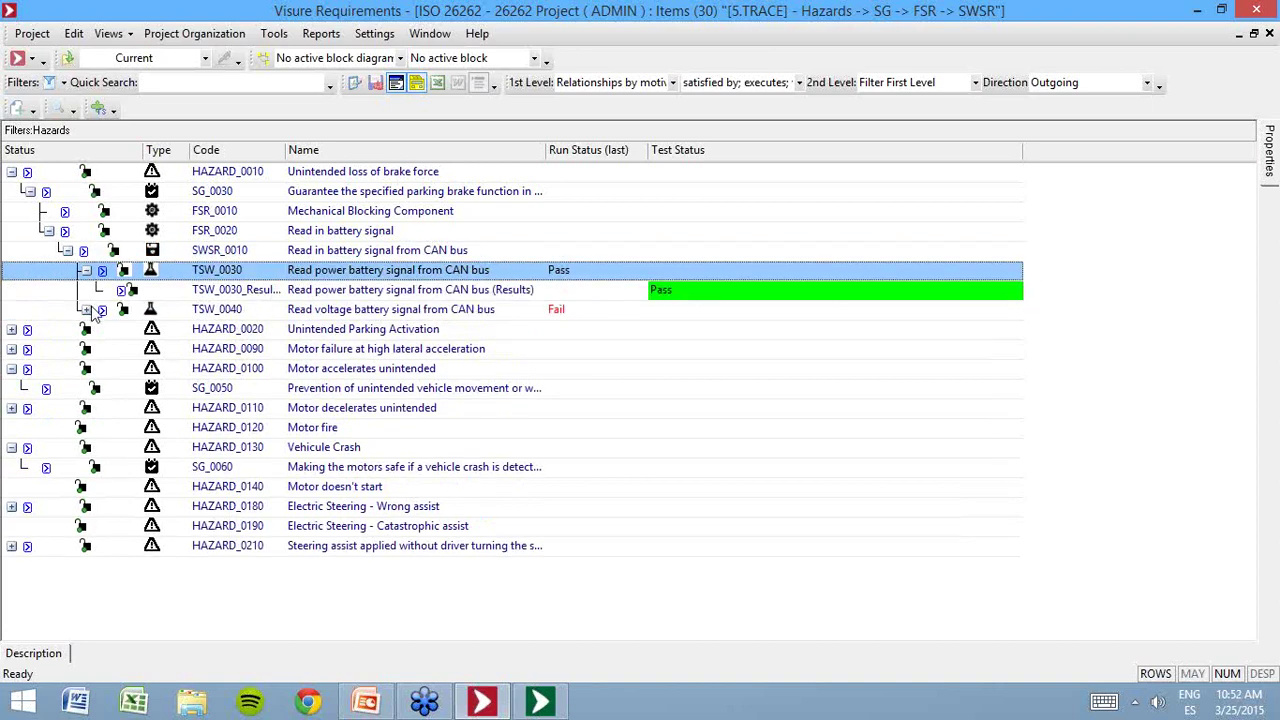
click(87, 310)
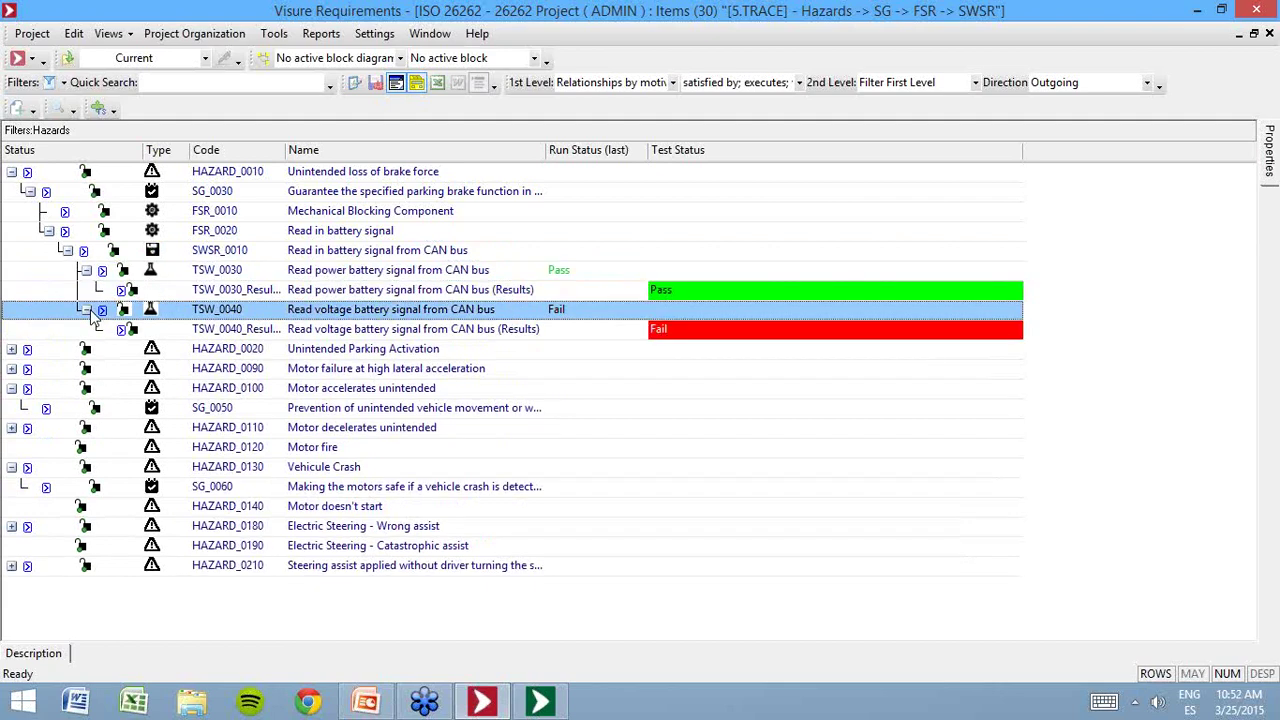
click(177, 336)
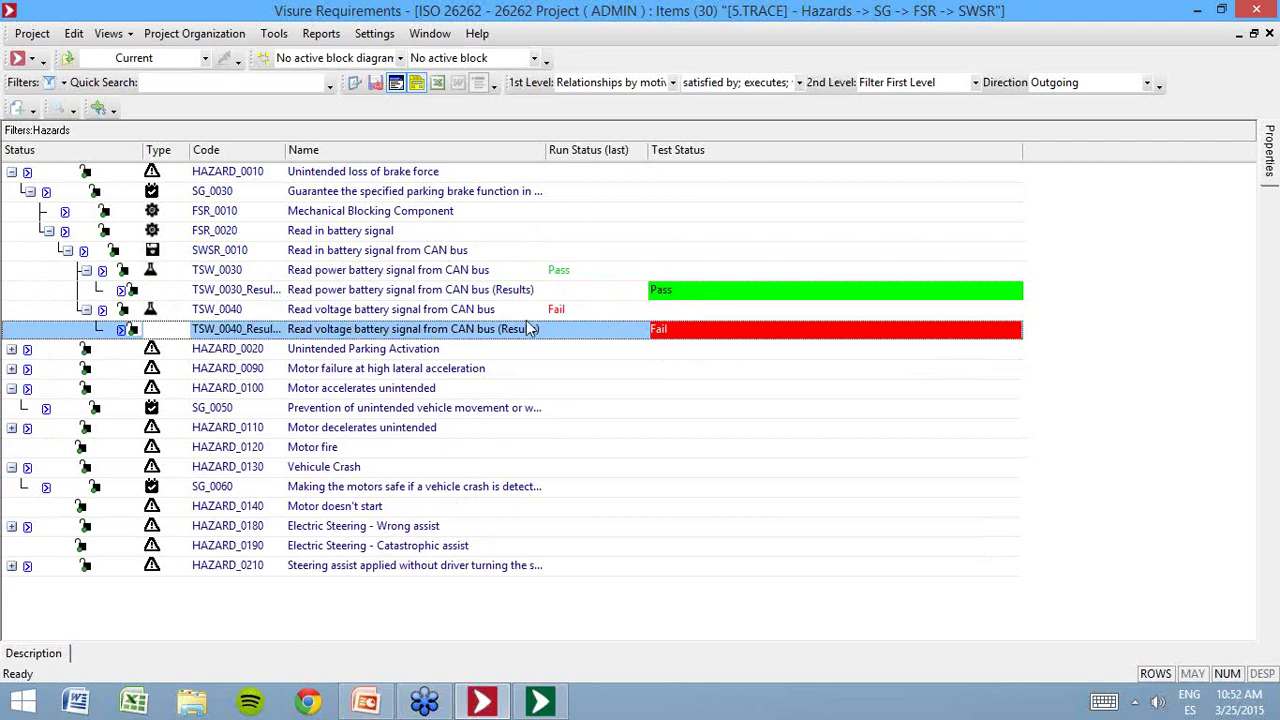
key(Up)
click(557, 311)
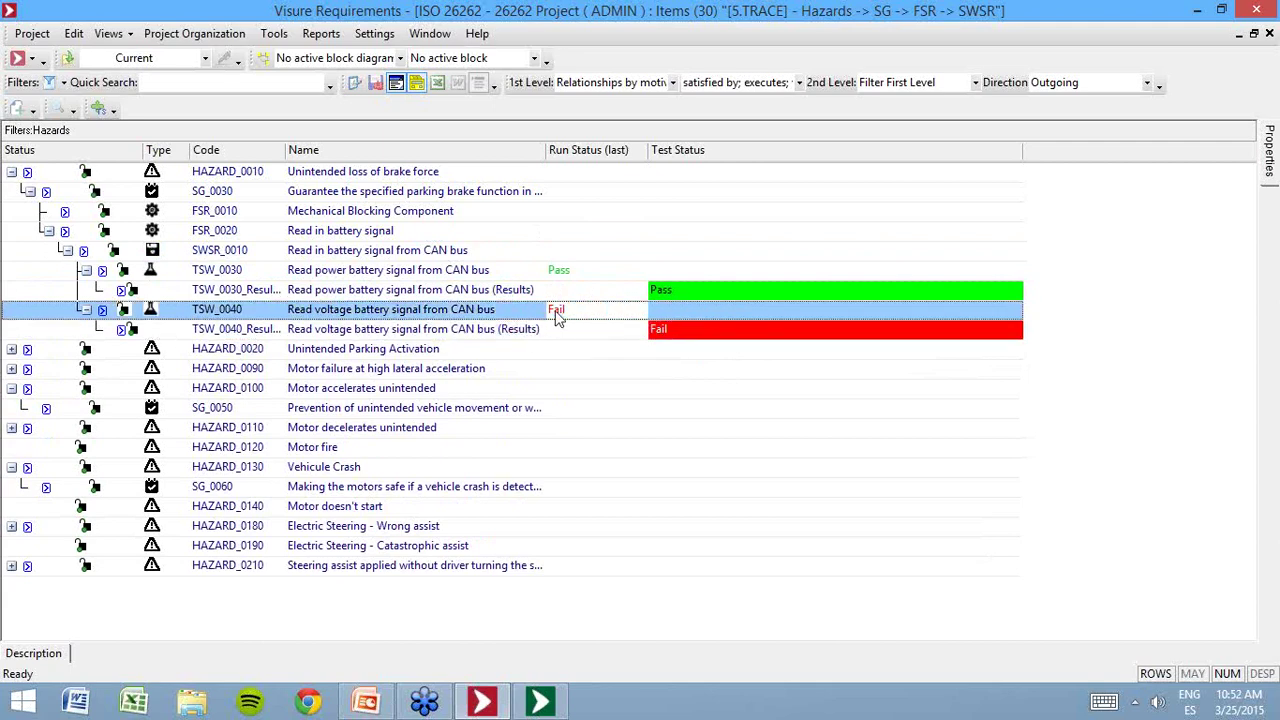
- Collapse the results of both software tests and trace back up through SWSR_0010 to FSR_0020
click(86, 270)
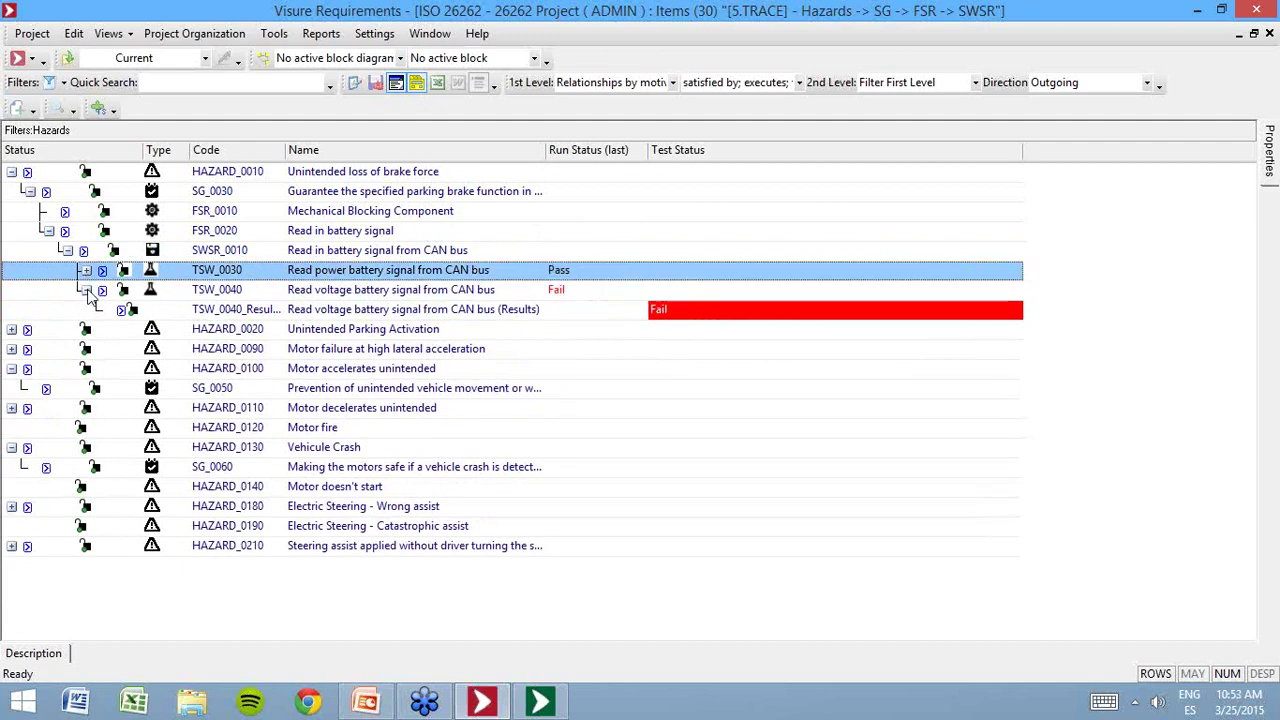
click(86, 290)
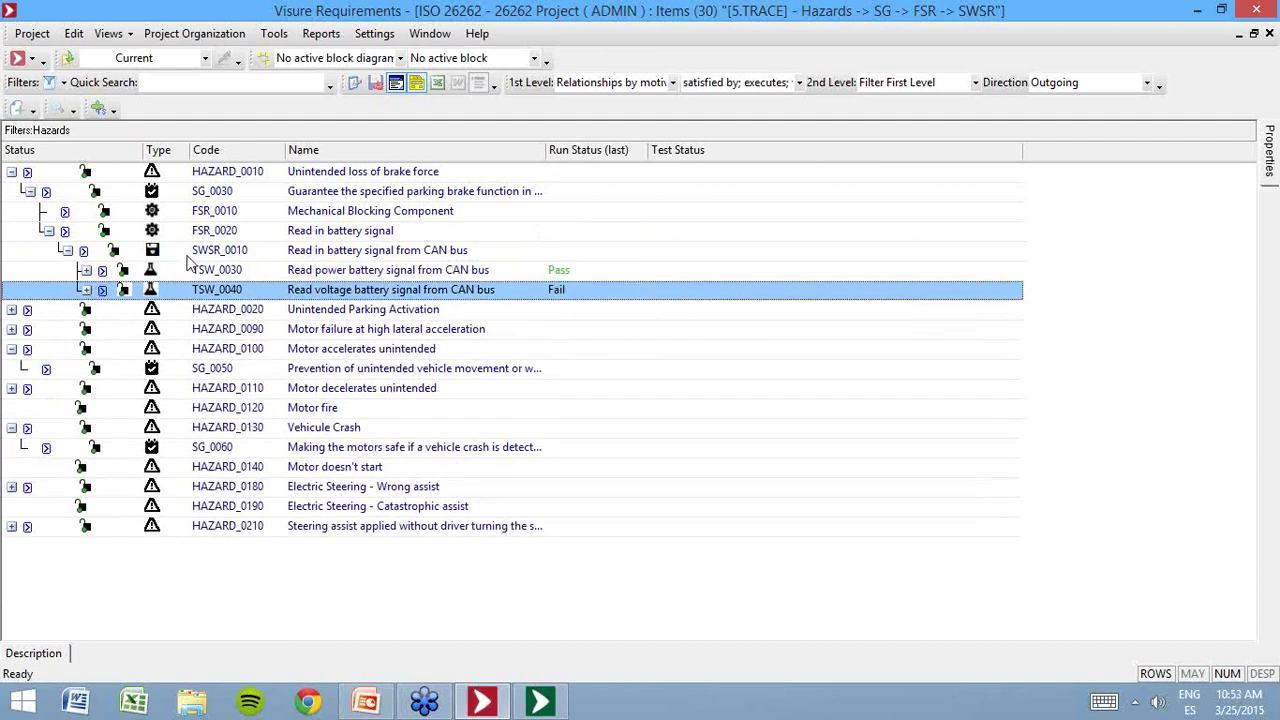
click(187, 256)
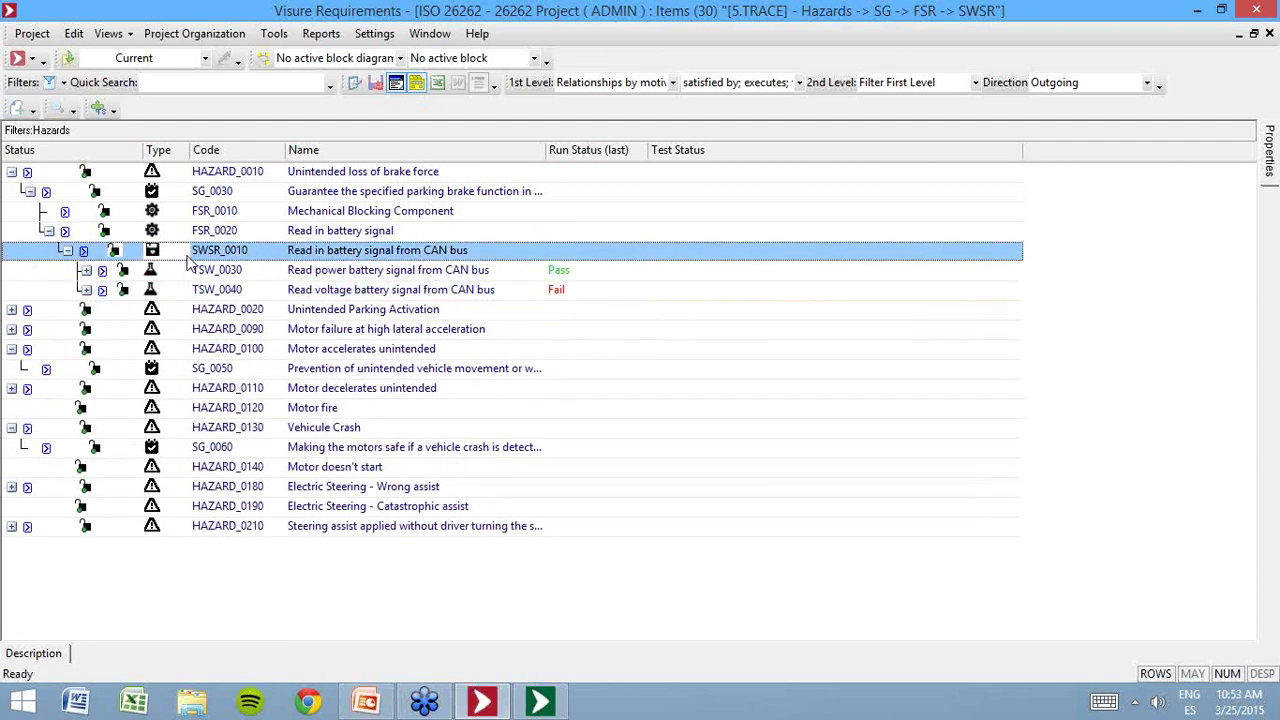
click(254, 232)
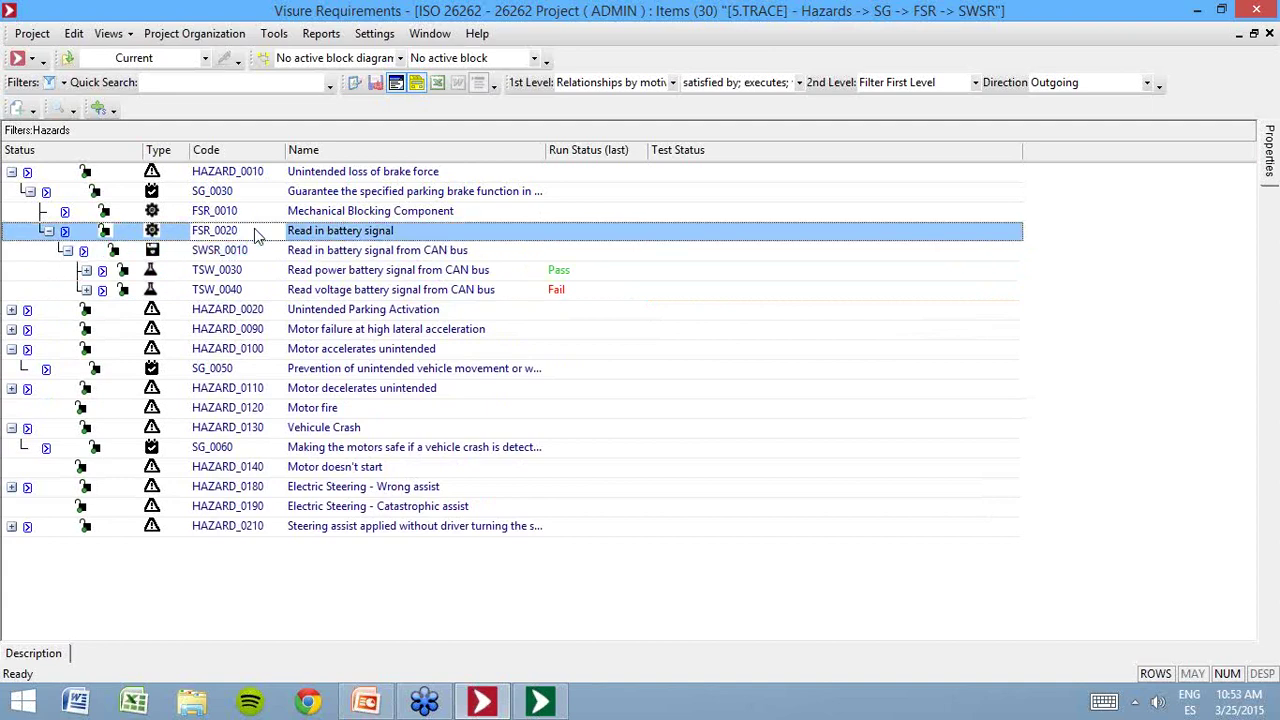
- Add the ASIL Level attribute as a column directly after Name in the grid view
click(272, 198)
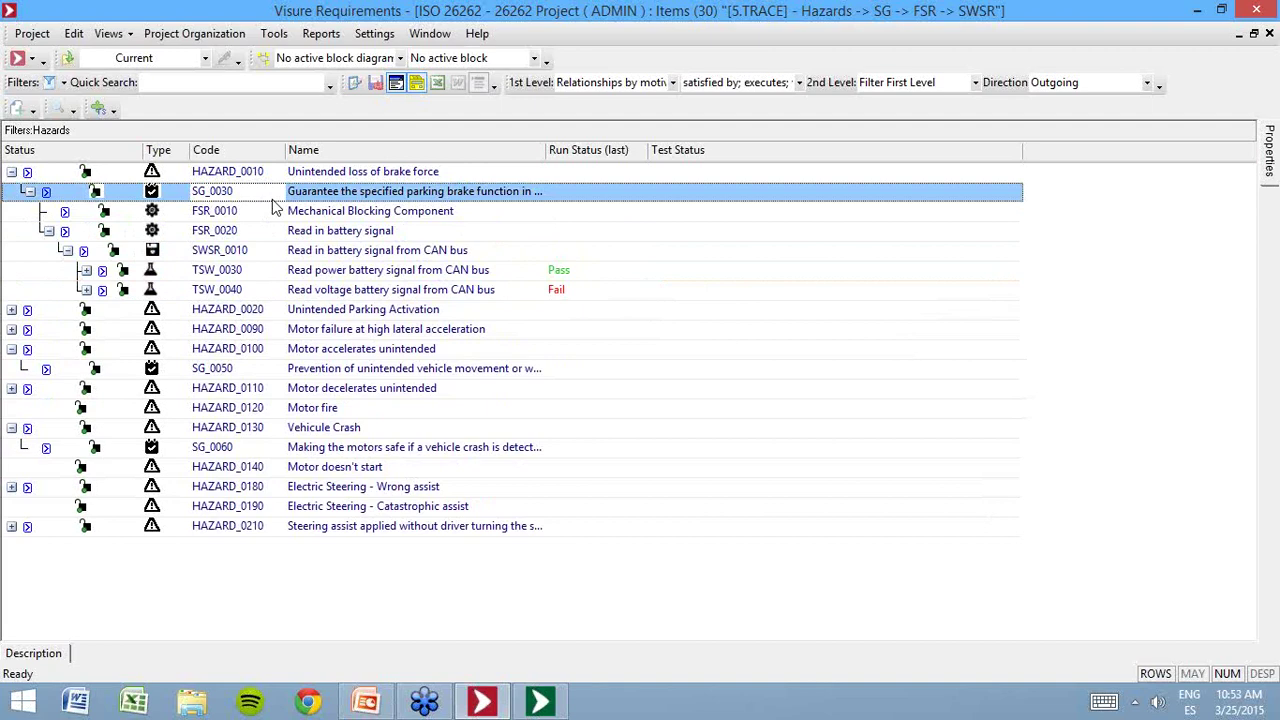
click(355, 85)
drag(495, 200, 509, 394)
click(376, 342)
click(519, 291)
click(612, 265)
click(760, 257)
click(760, 257)
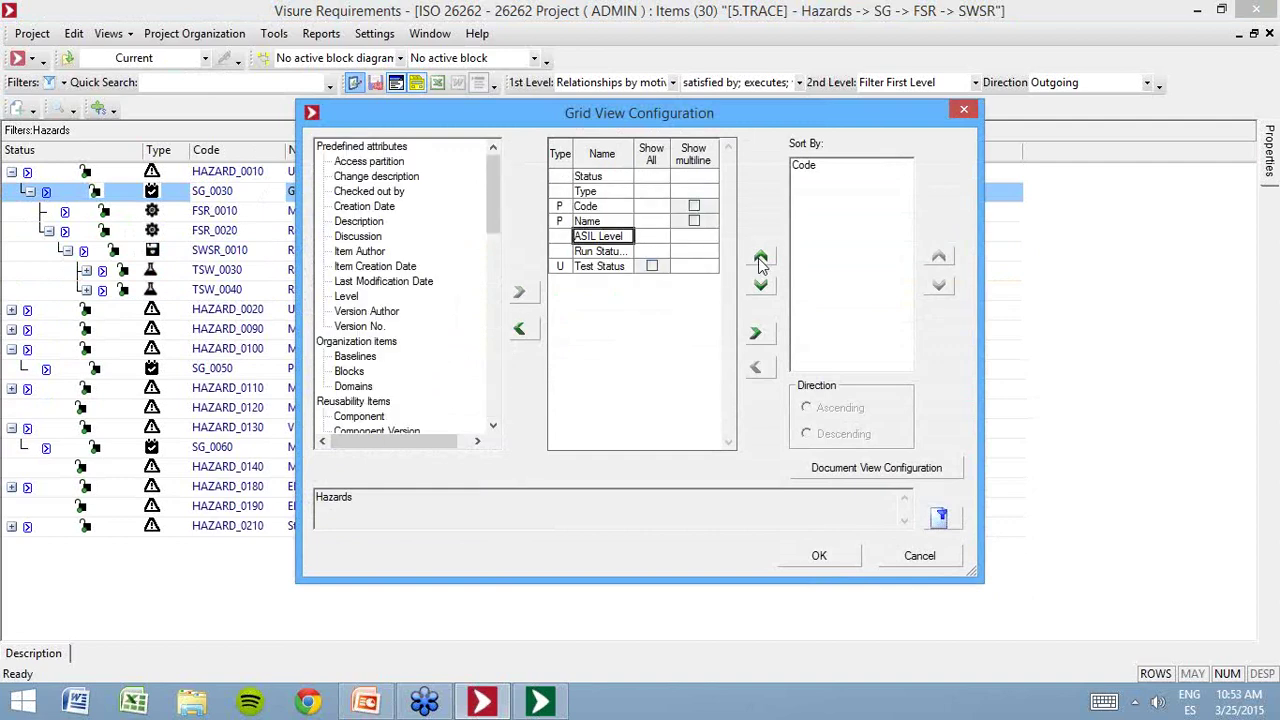
click(819, 556)
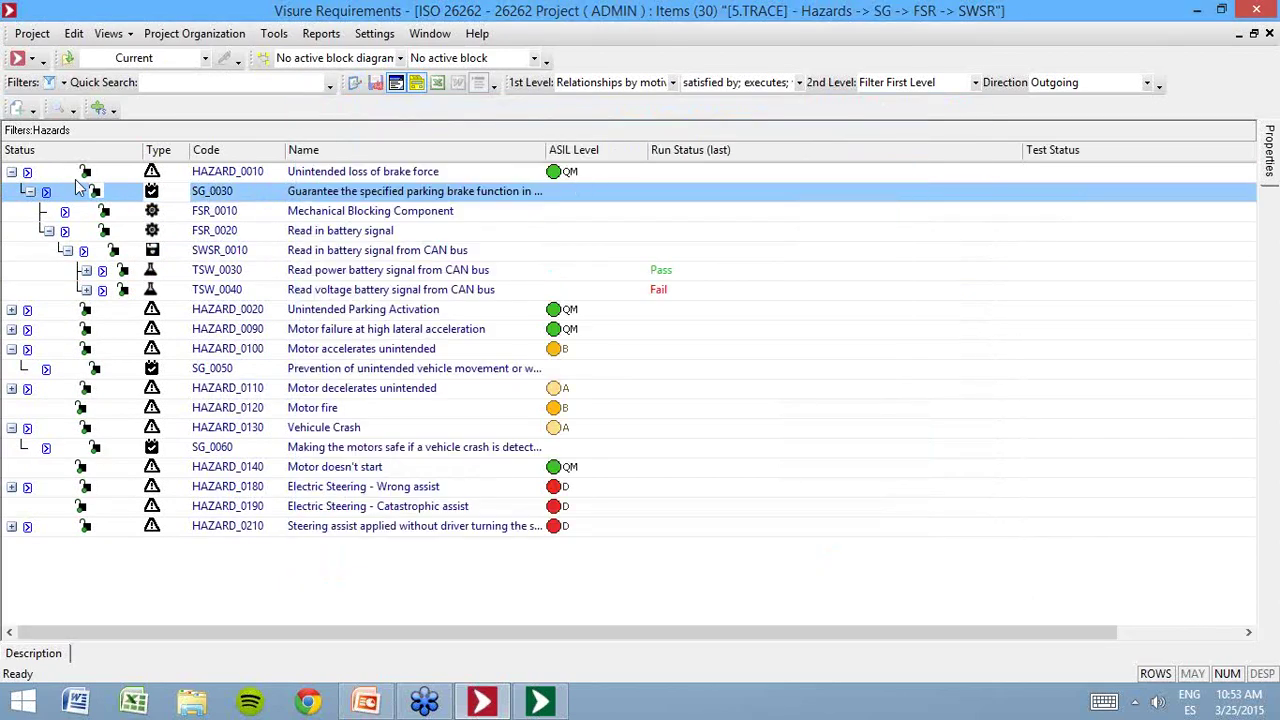
- Collapse and re-expand HAZARD_0010, then trace its ASIL level down to software test TSW_0040
click(12, 172)
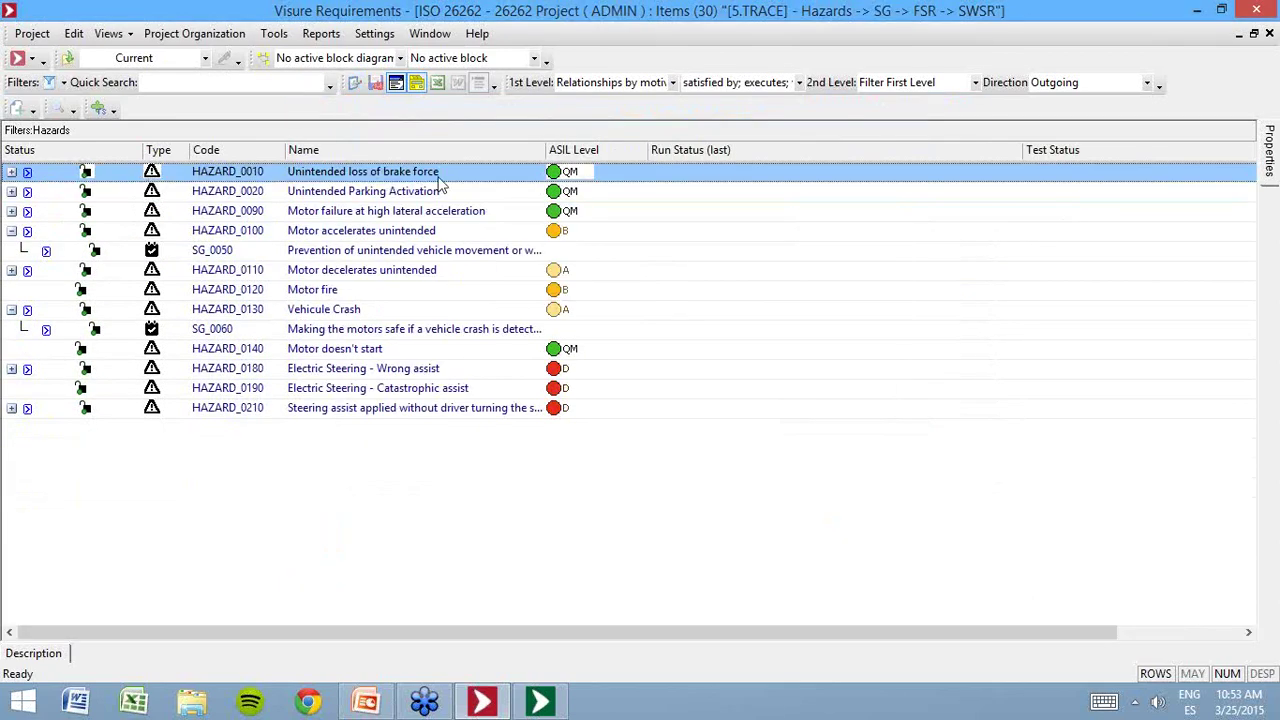
click(12, 172)
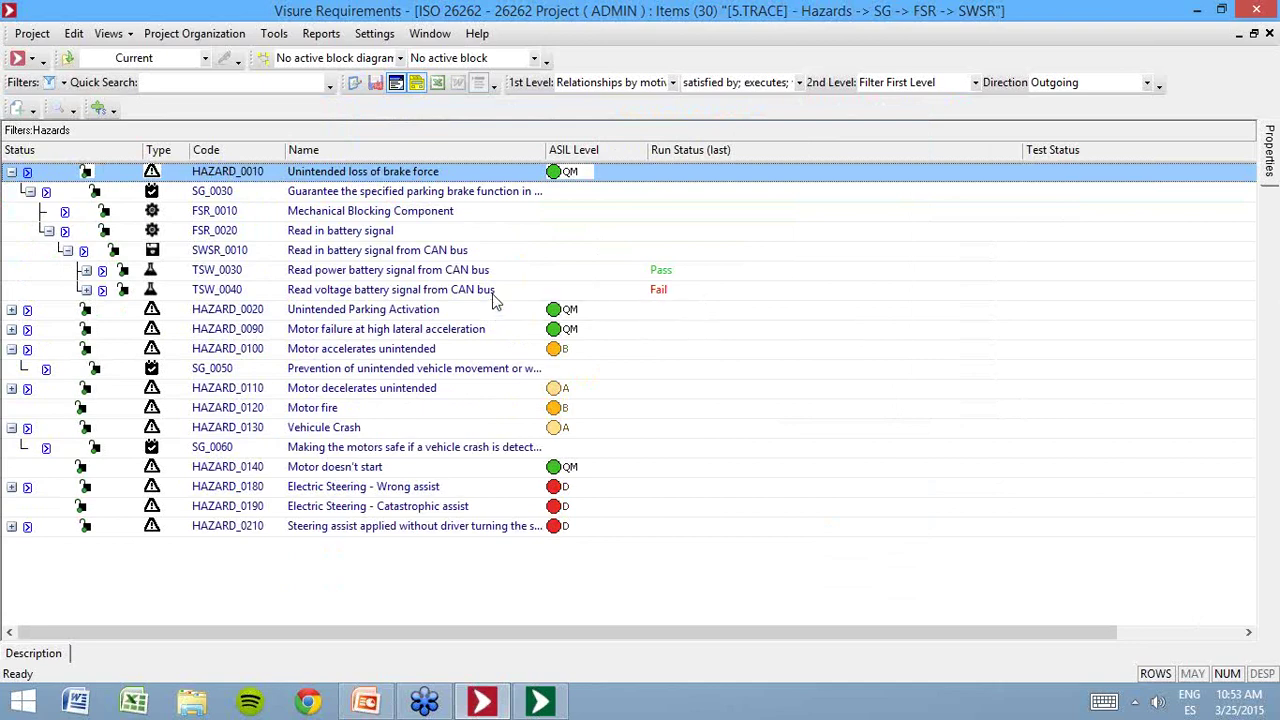
click(493, 296)
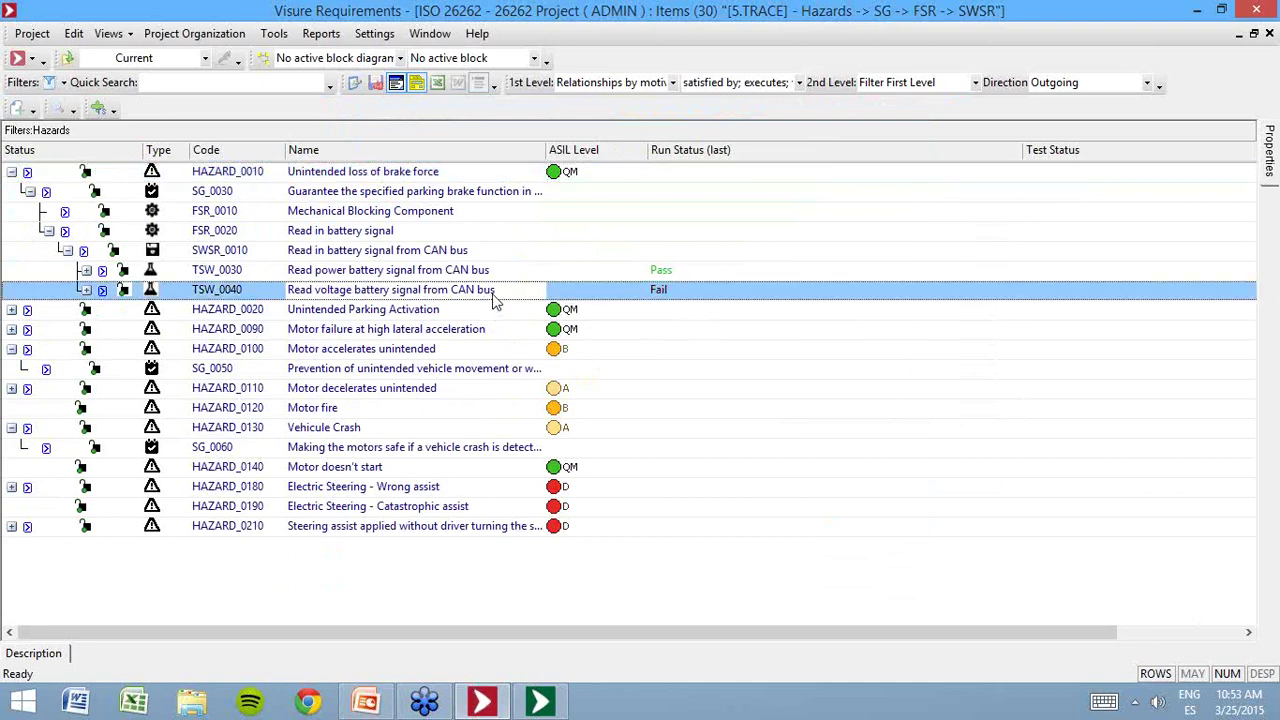
- Expand HAZARD_0210 and HAZARD_0180 through their safety goals SG_0100 and SG_0080 to examine the linked functional safety requirements
click(12, 526)
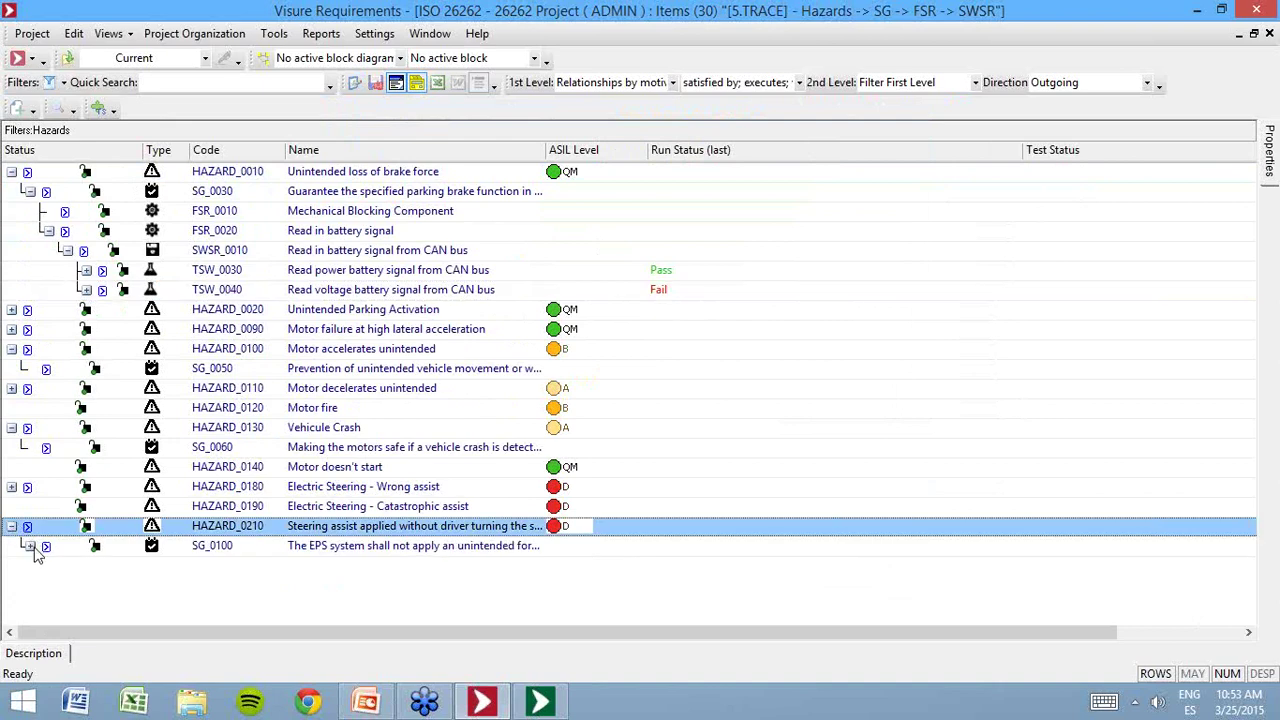
click(29, 547)
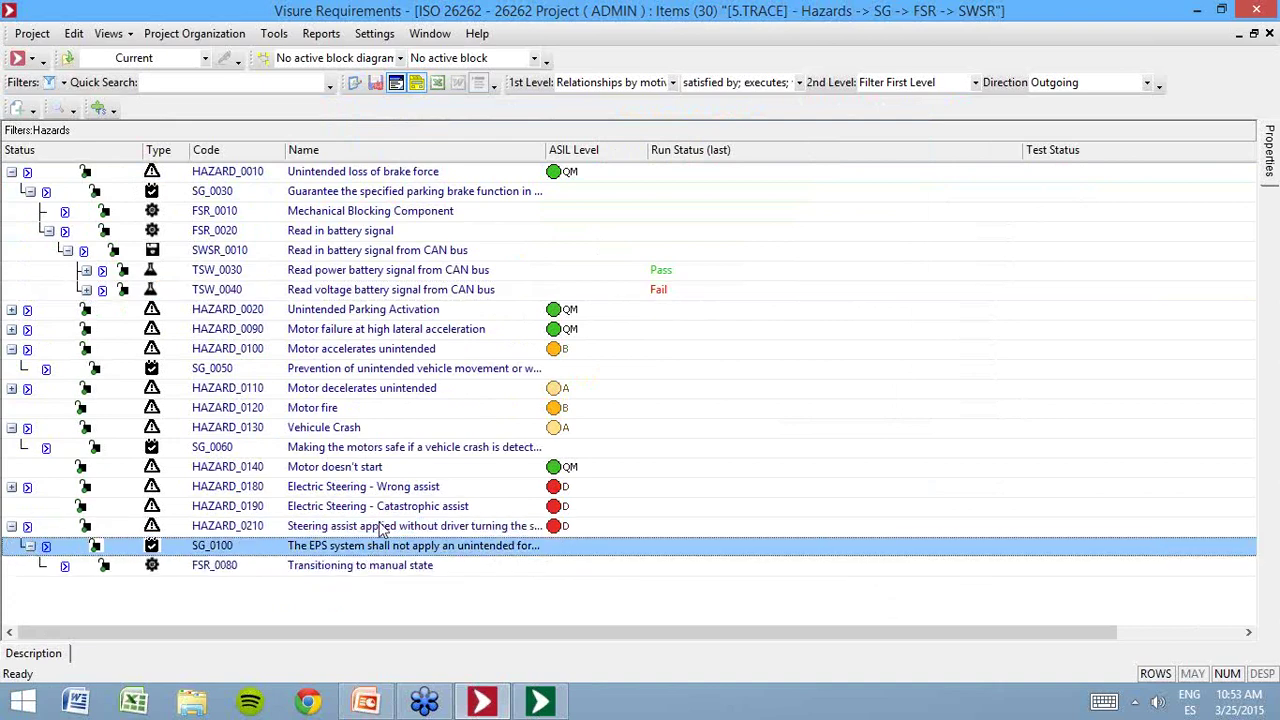
click(12, 487)
click(29, 507)
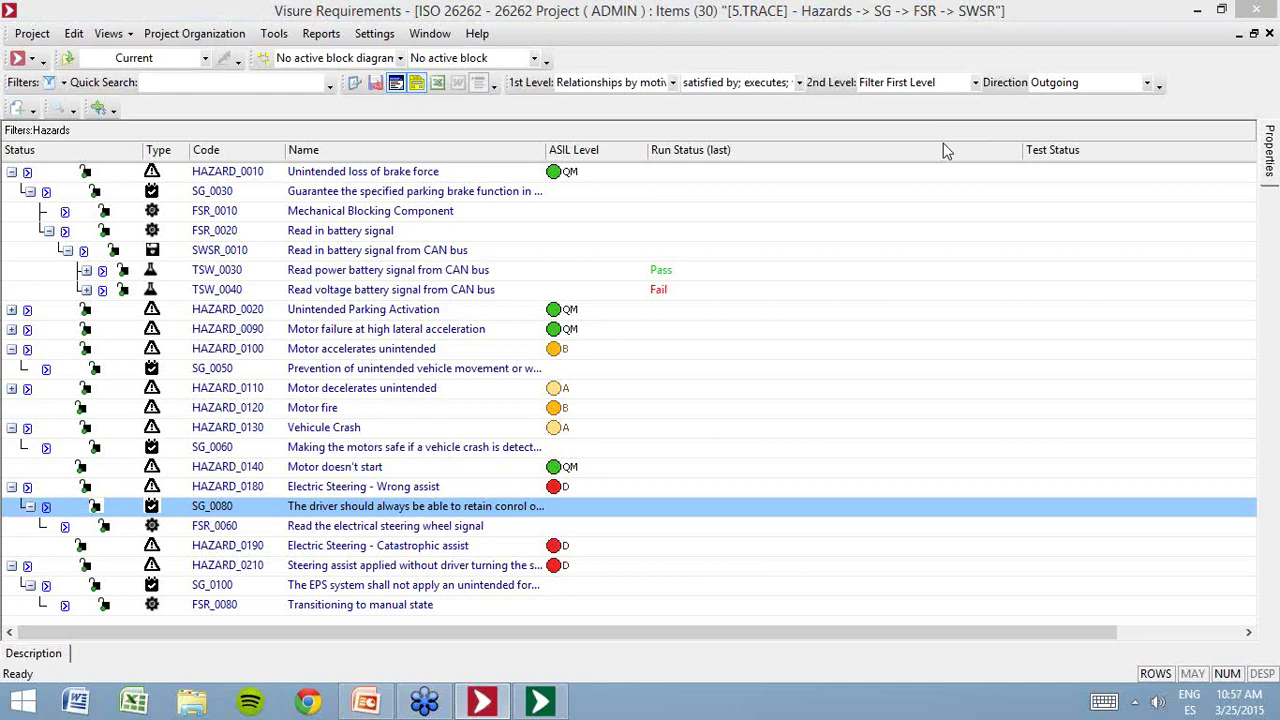
- Create a new filter named "Suspect Links"
click(794, 3)
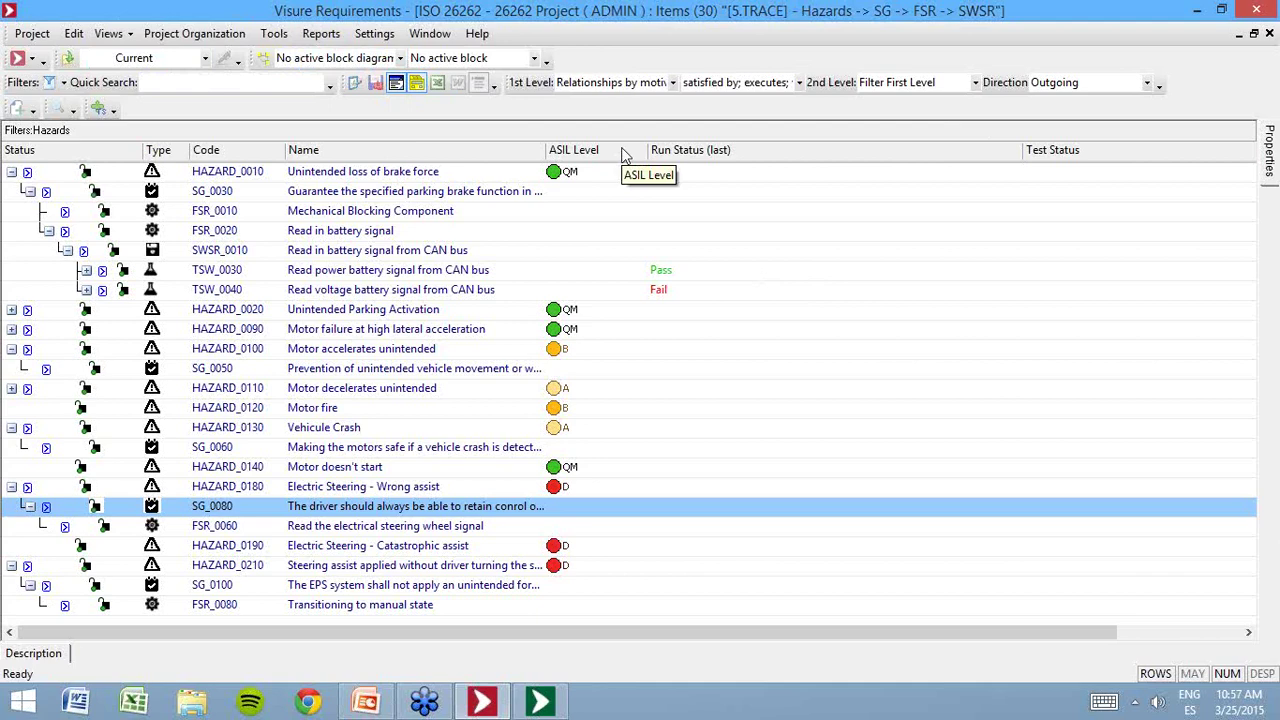
click(50, 84)
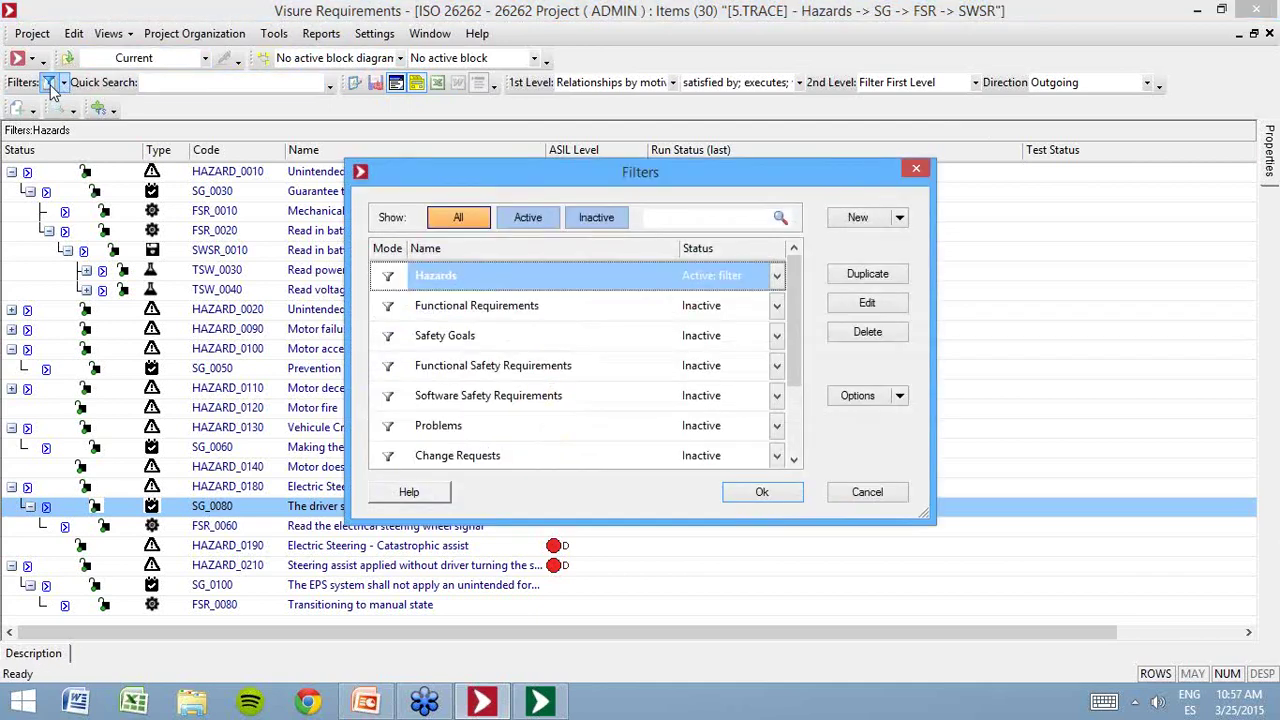
click(843, 225)
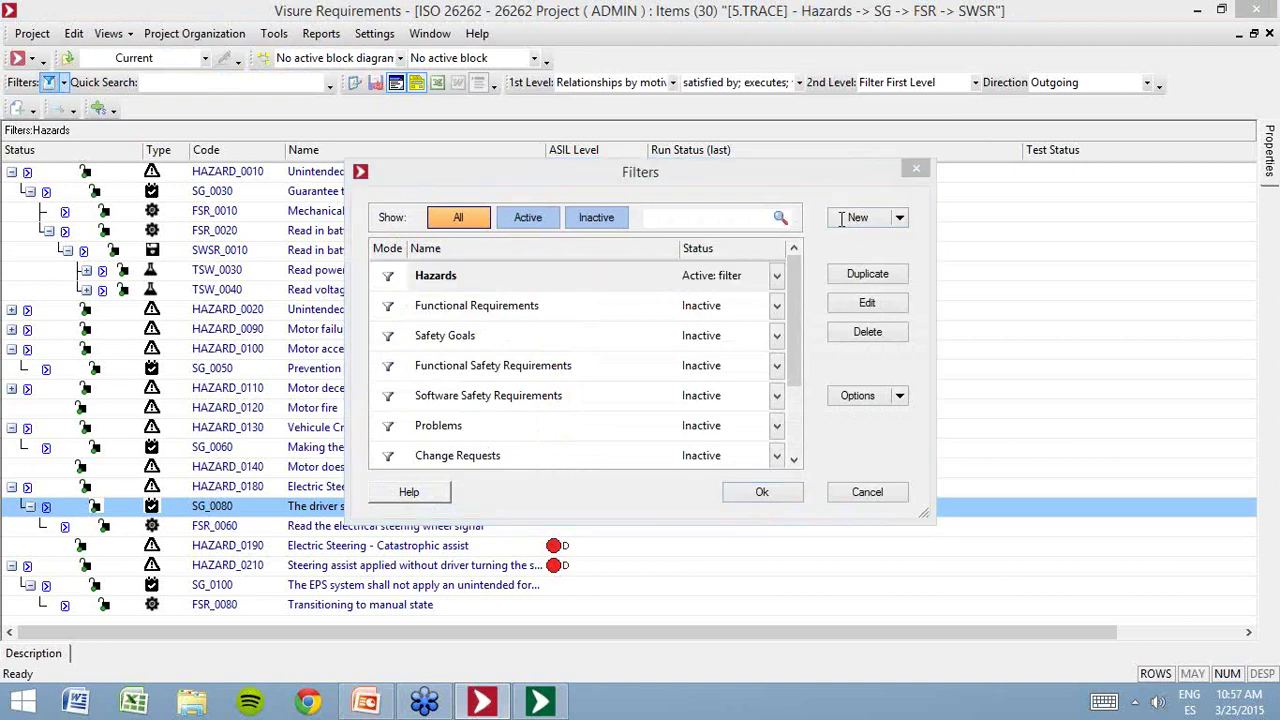
text(Suspect L)
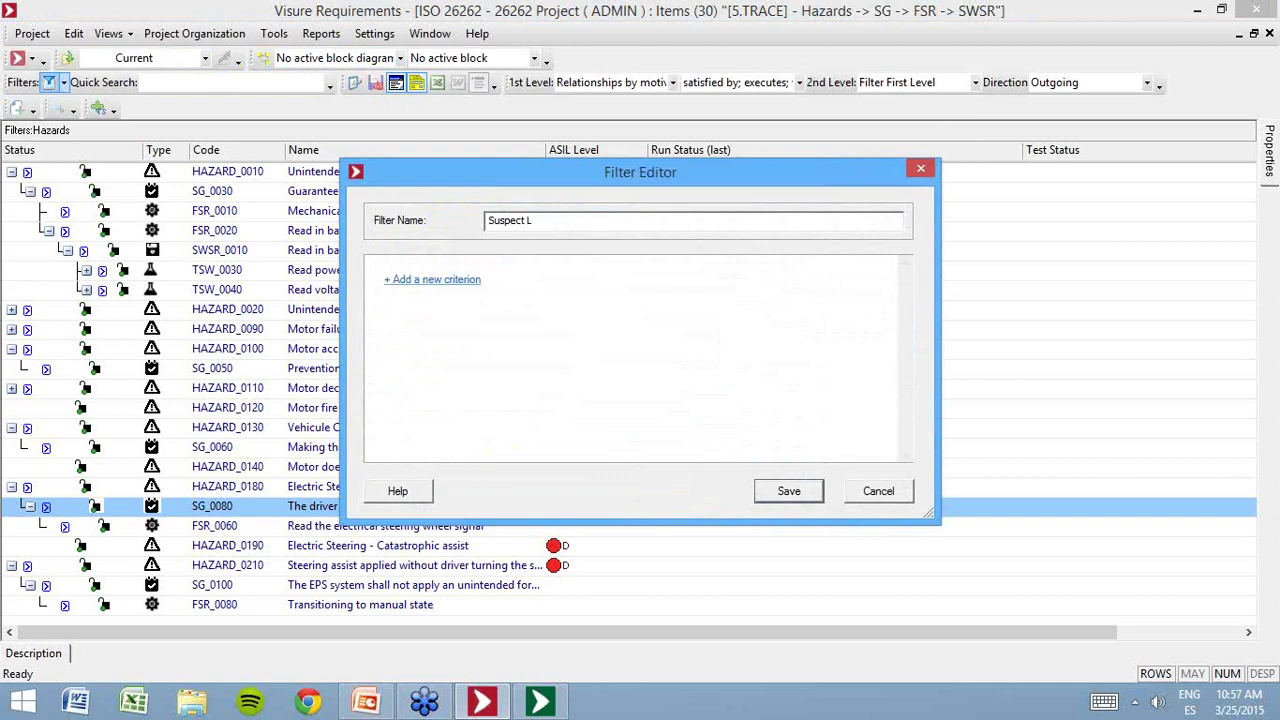
key(shift+Home)
click(491, 220)
text(inks)
- Add a Related To criterion for Suspect Links with the condition In Relationships With, choose its value, and save the filter
click(470, 281)
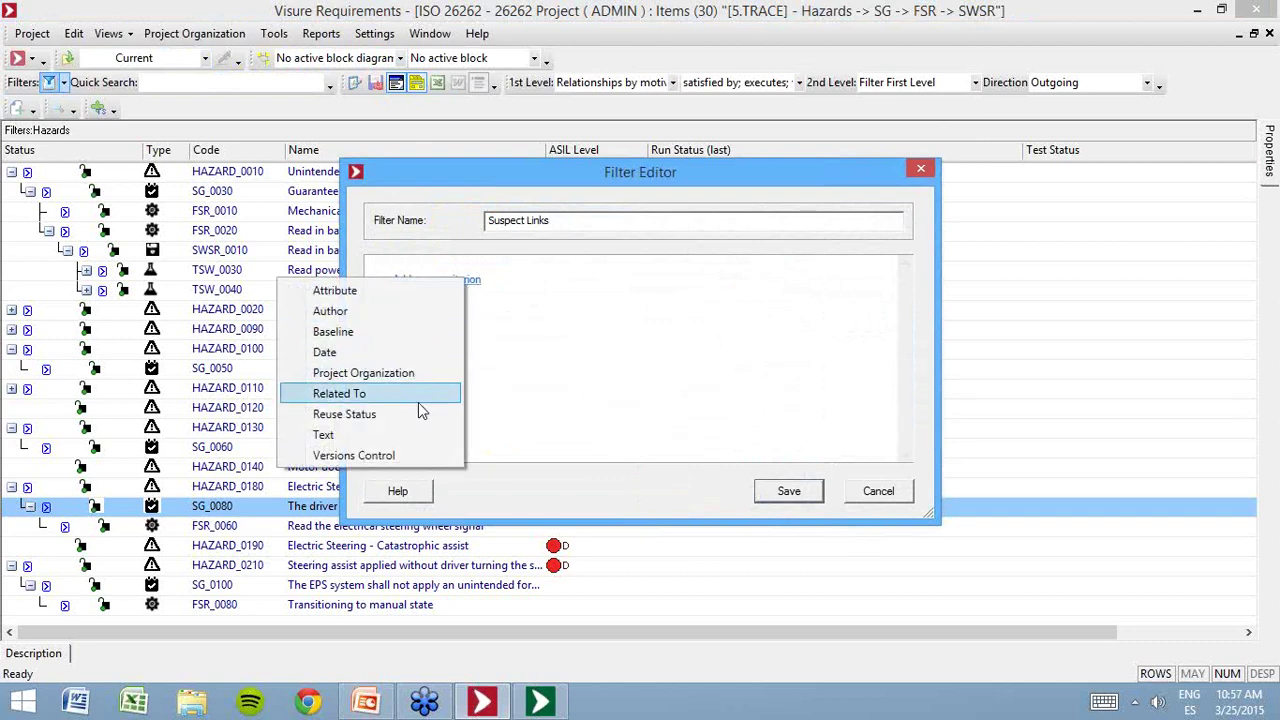
click(415, 398)
click(485, 290)
click(485, 326)
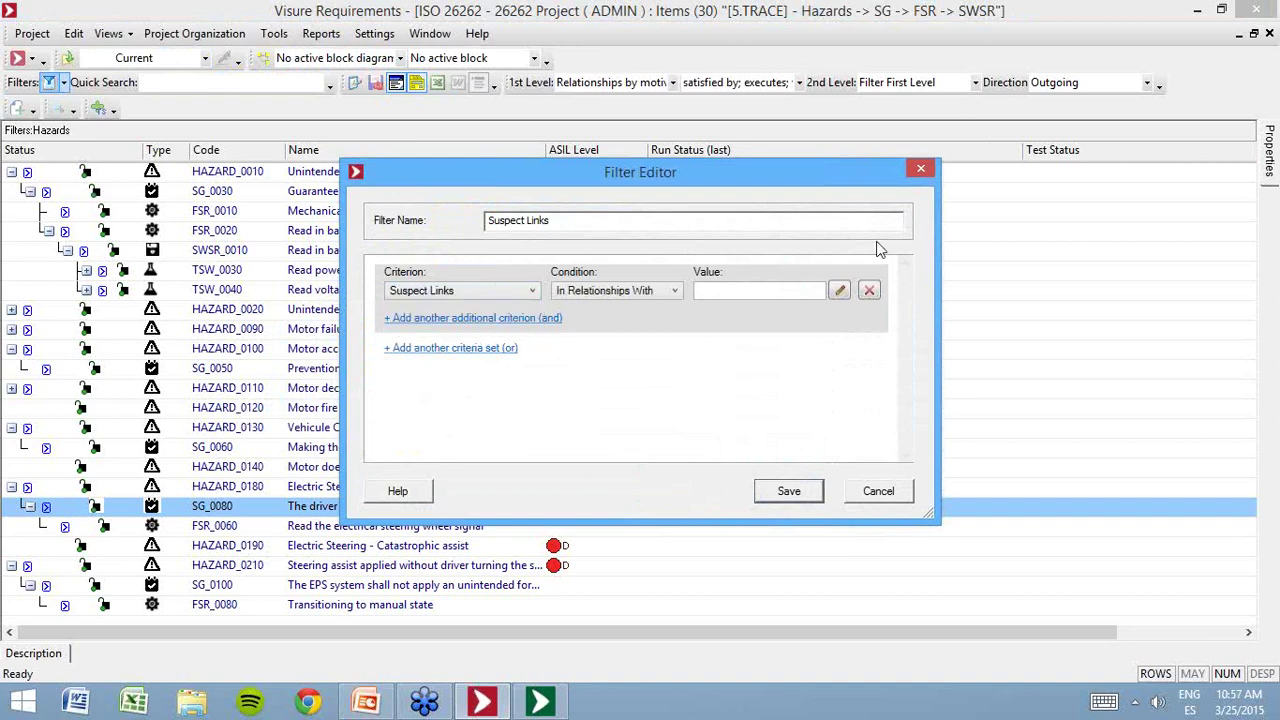
click(775, 290)
click(738, 327)
click(671, 386)
click(783, 491)
- Activate the Suspect Links filter in "Active: color" mode and check the hazard hierarchy for colored items
click(752, 430)
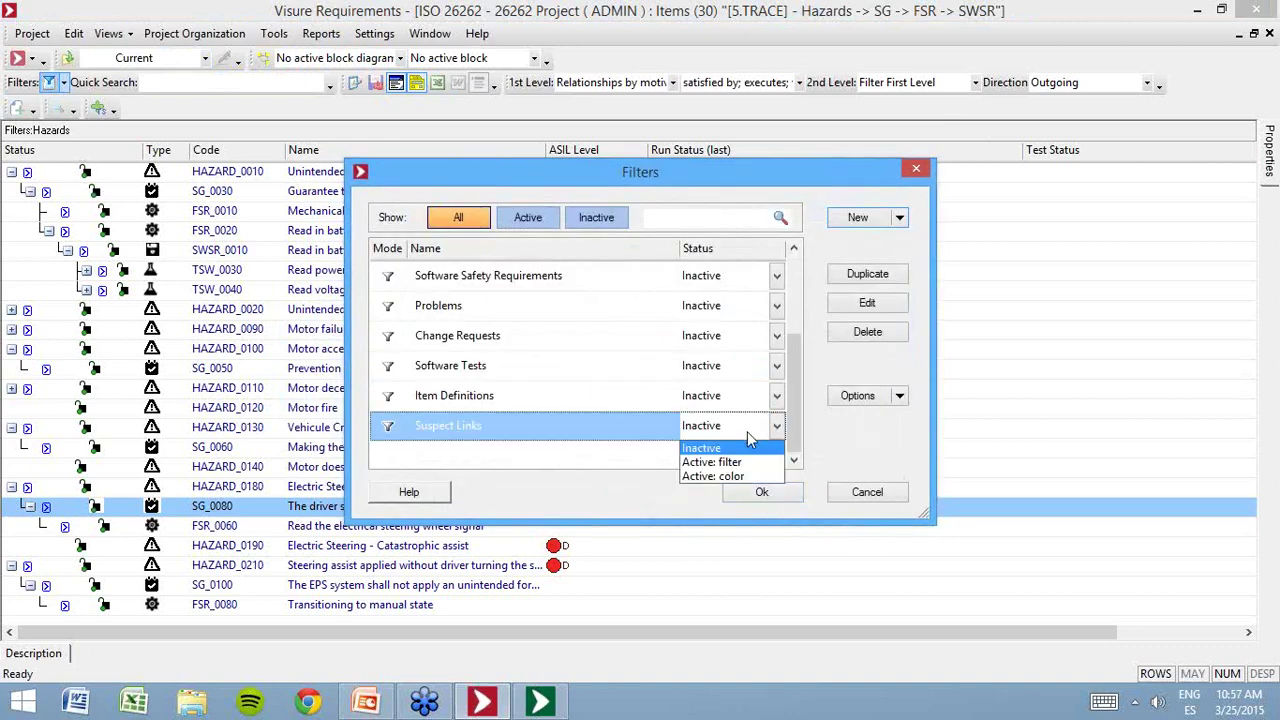
click(745, 478)
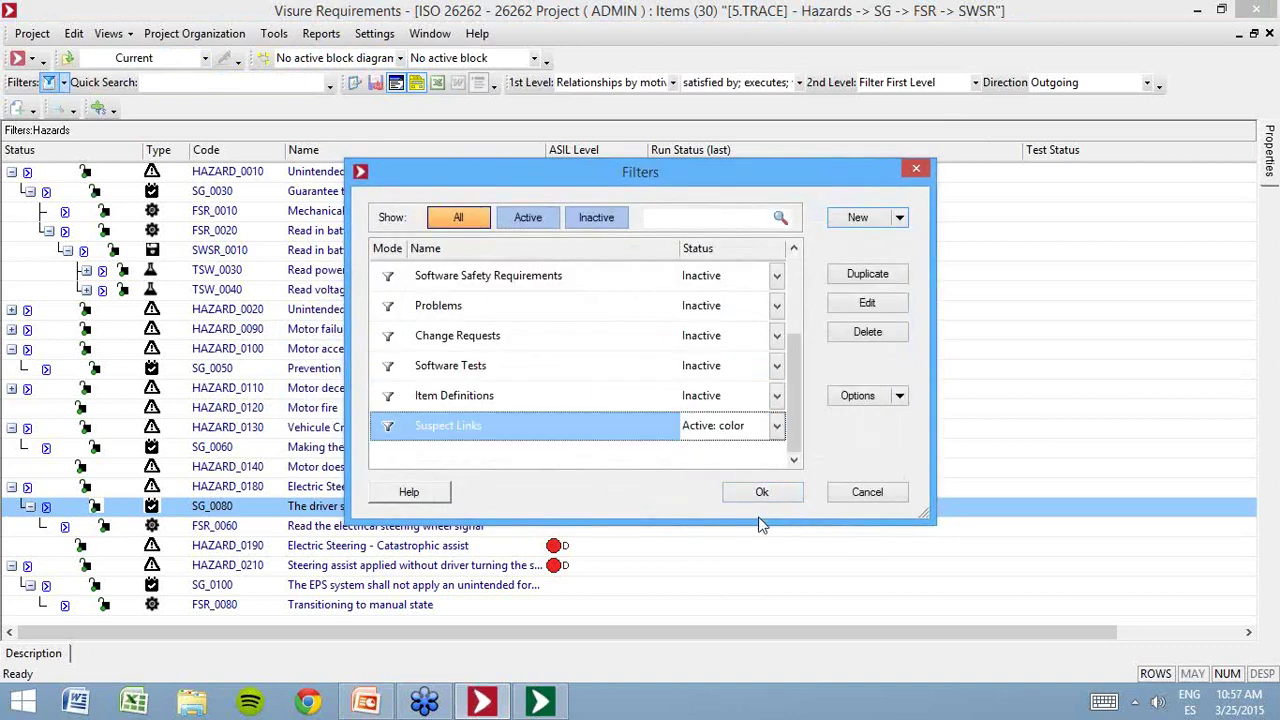
click(760, 492)
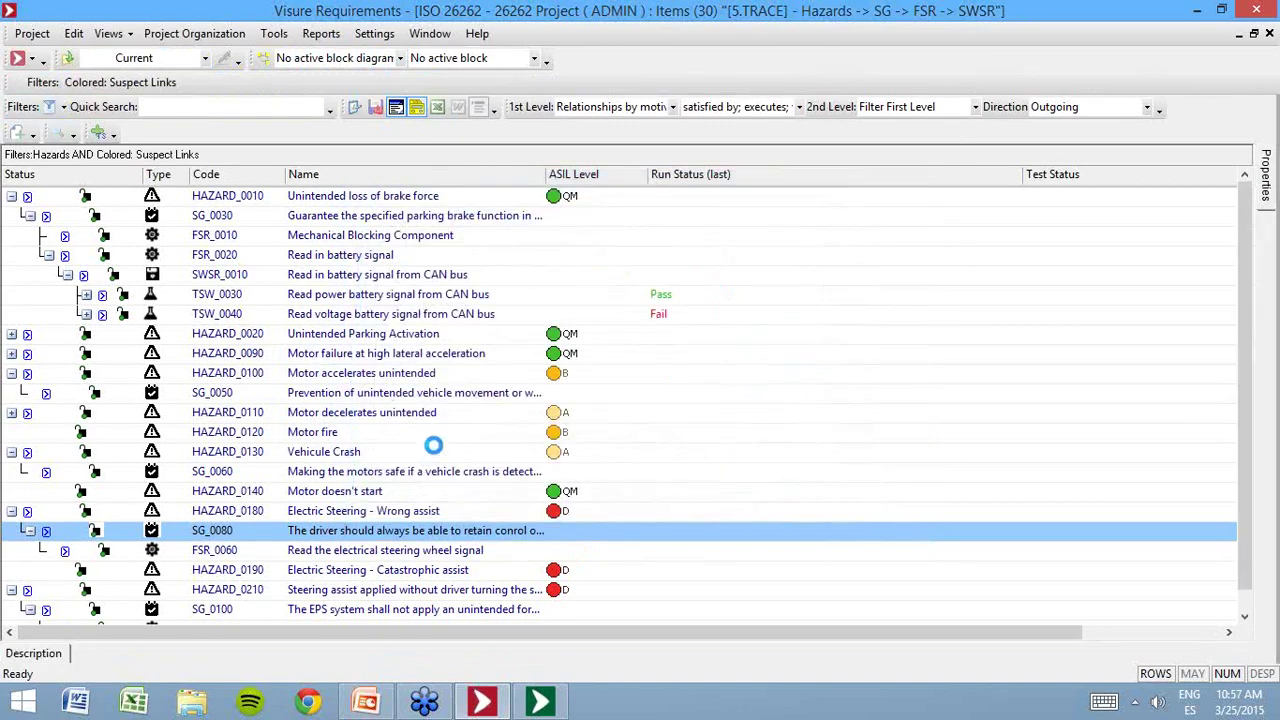
click(652, 316)
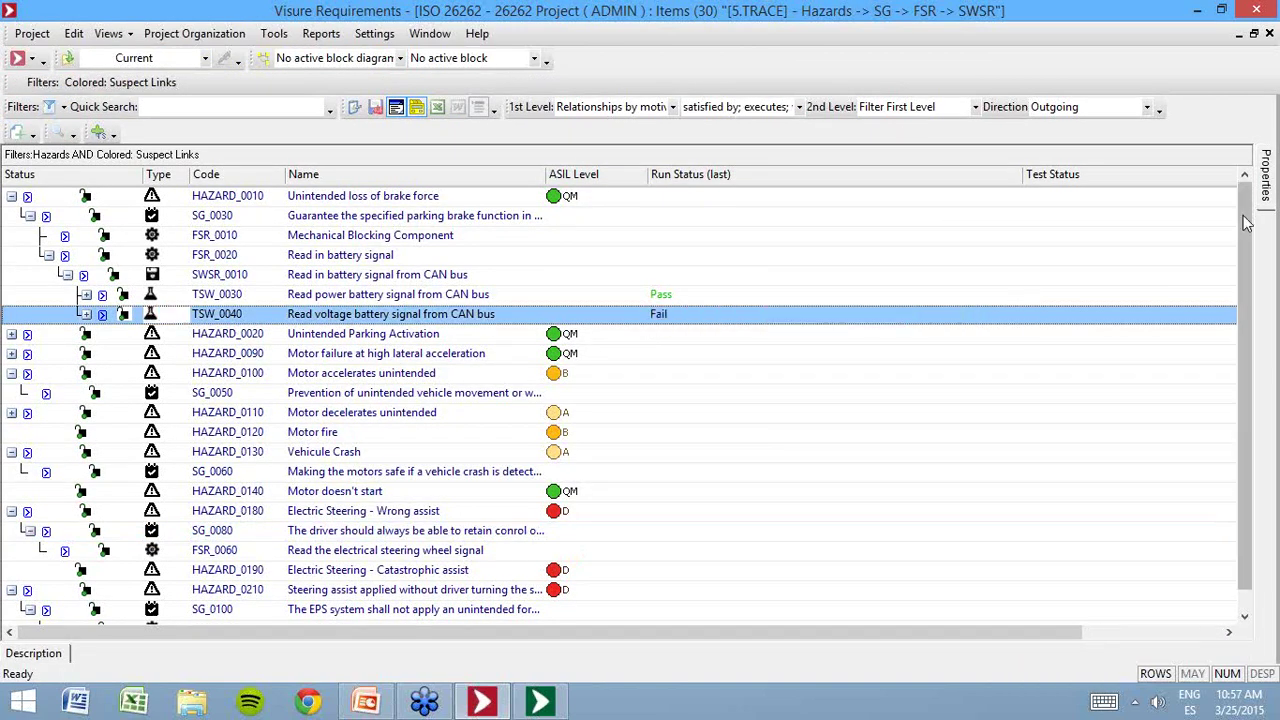
scroll(1100, 400, down, 1)
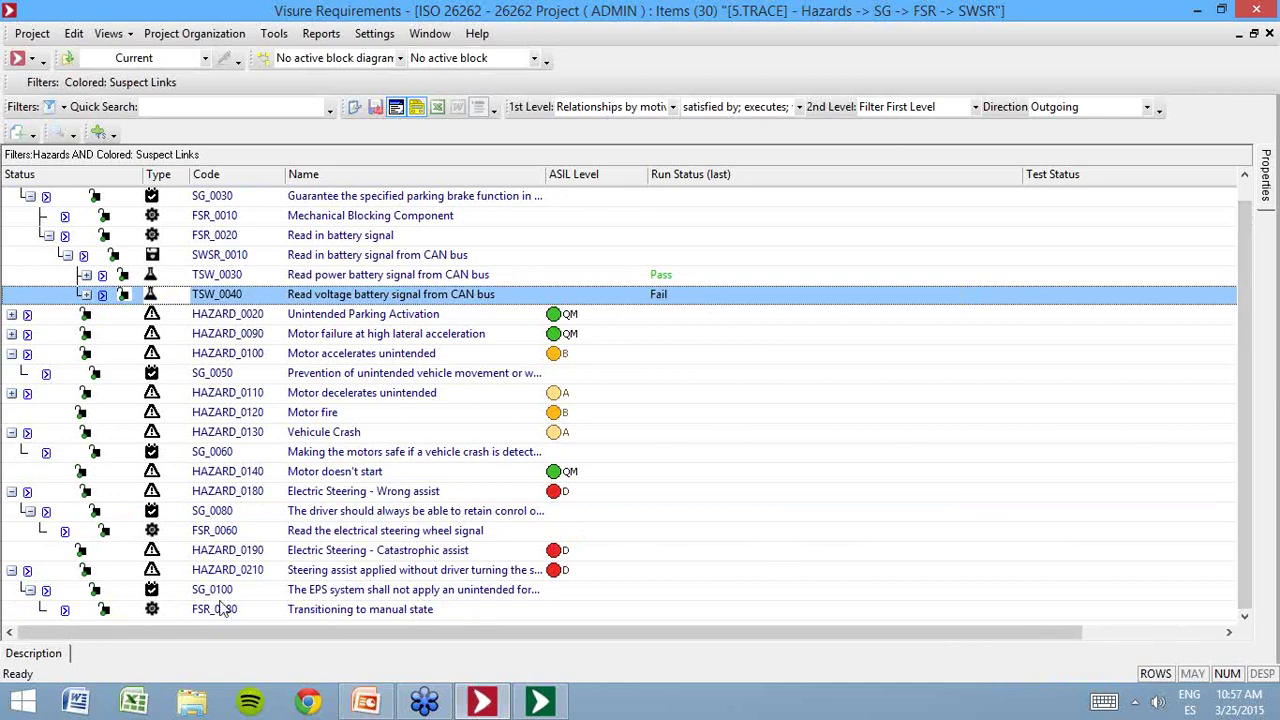
click(162, 573)
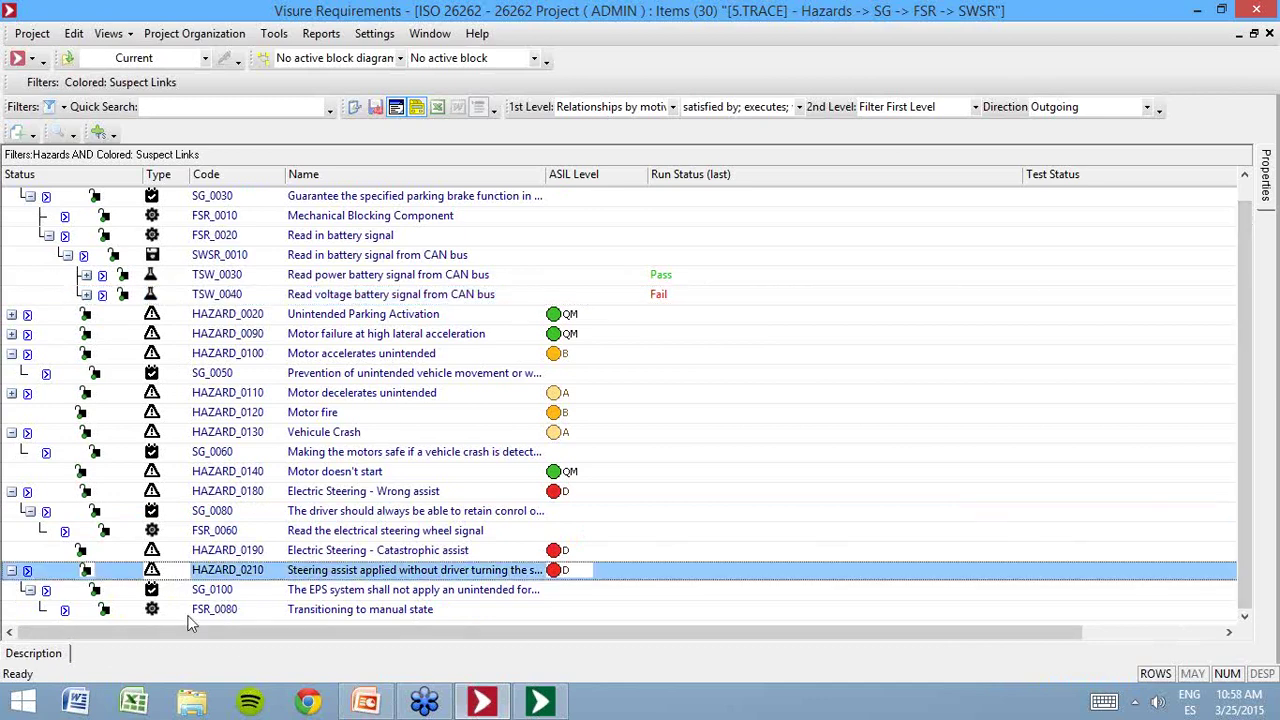
shift+click(187, 615)
right_click(190, 620)
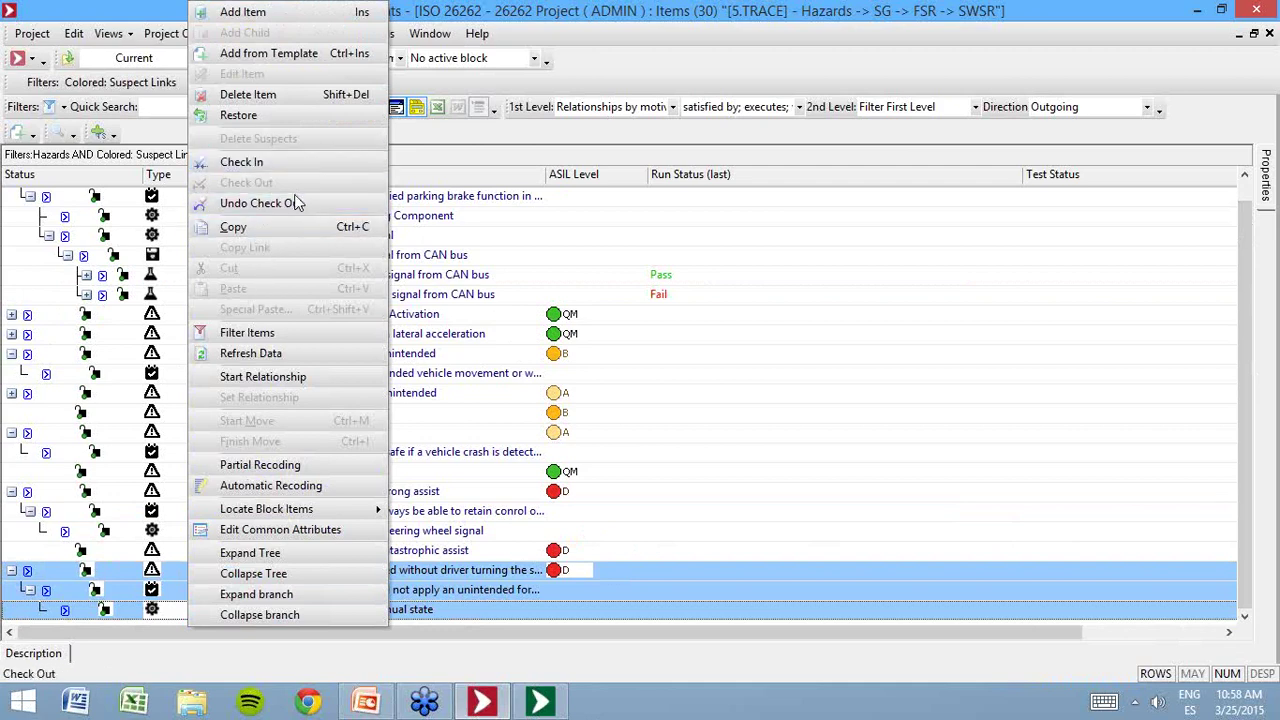
- Select HAZARD_0180, keep its properties pinned open, and show its version history
click(767, 493)
click(767, 493)
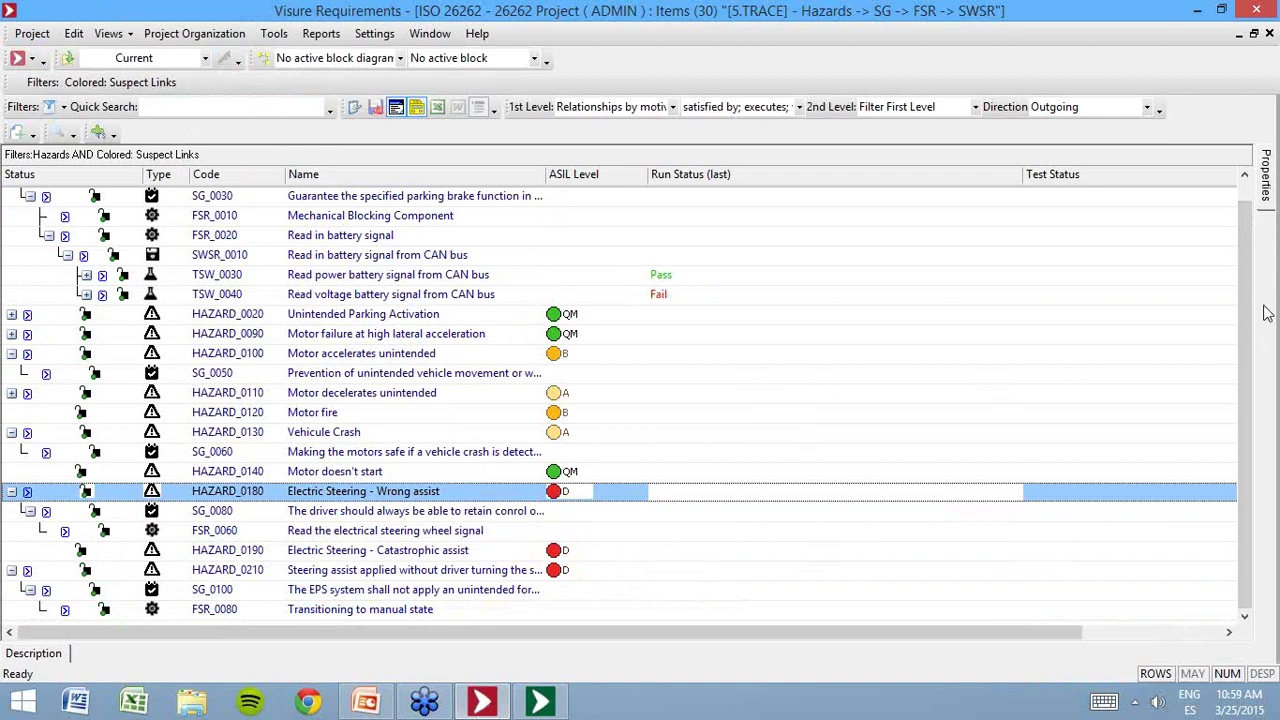
mouse_move(1267, 182)
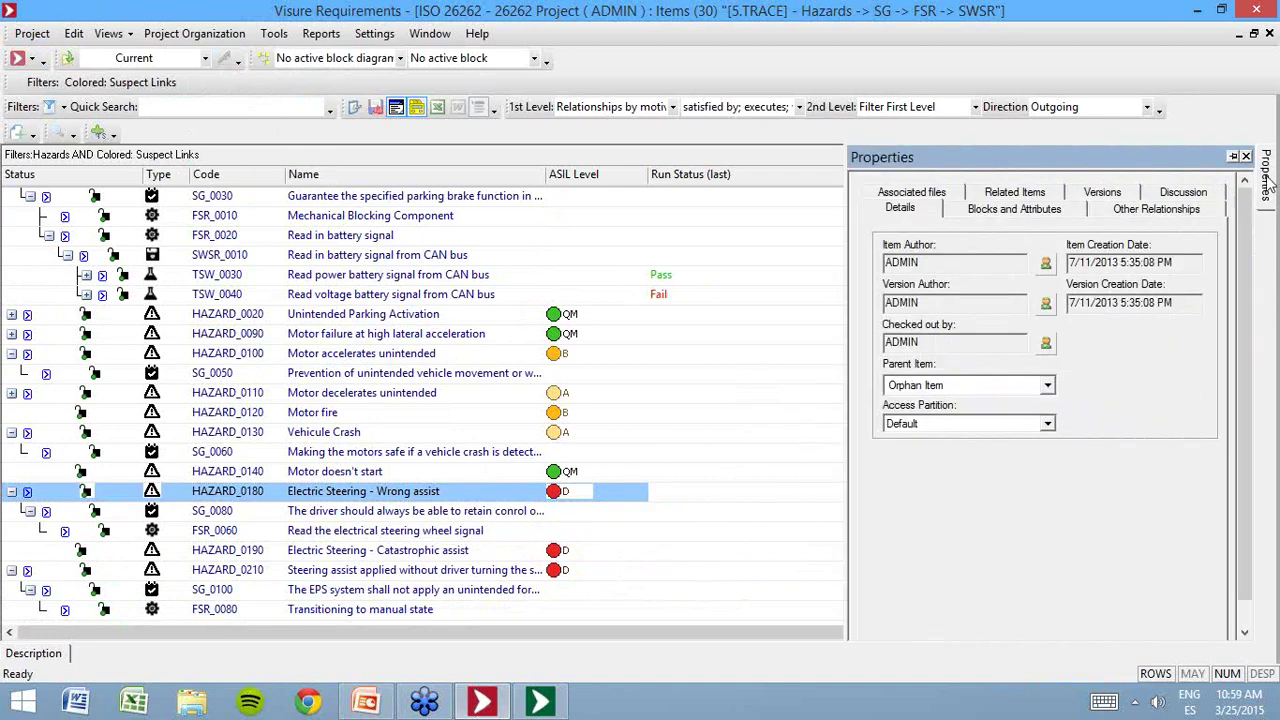
click(1233, 157)
click(1150, 192)
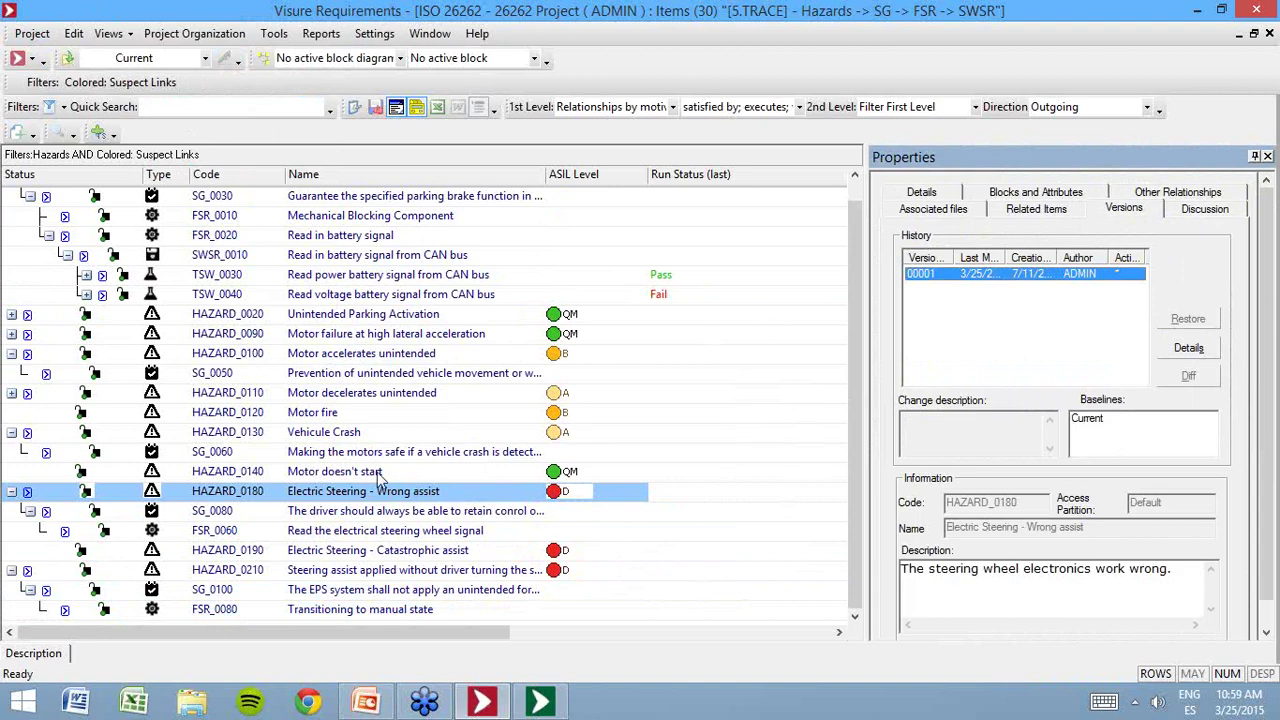
- Check in HAZARD_0180 without a comment and check it out again to start a new version
click(362, 491)
right_click(361, 491)
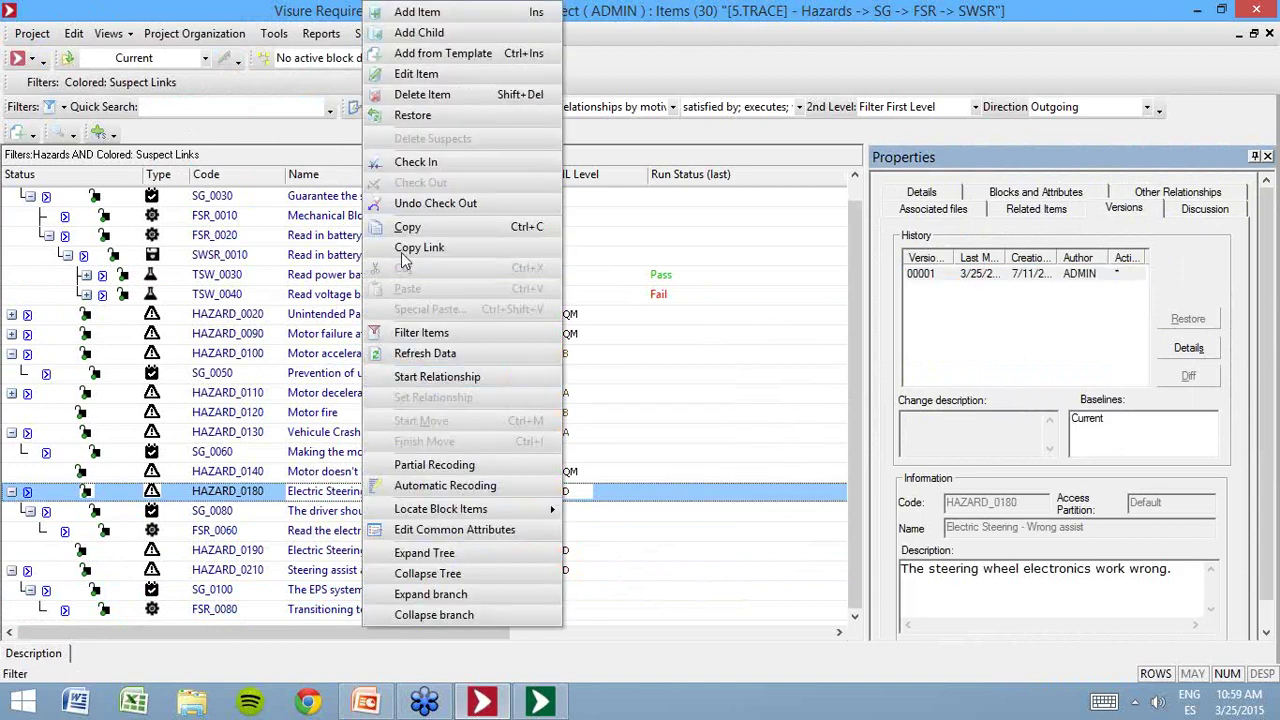
click(414, 162)
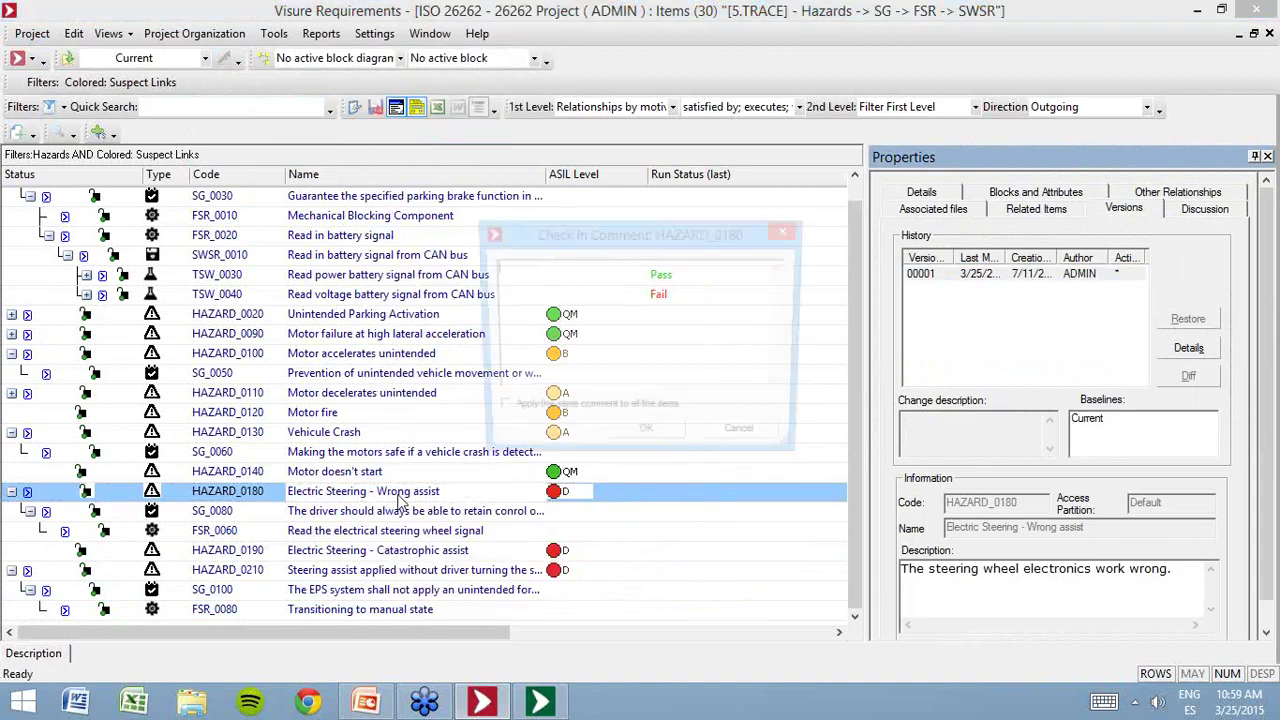
click(652, 438)
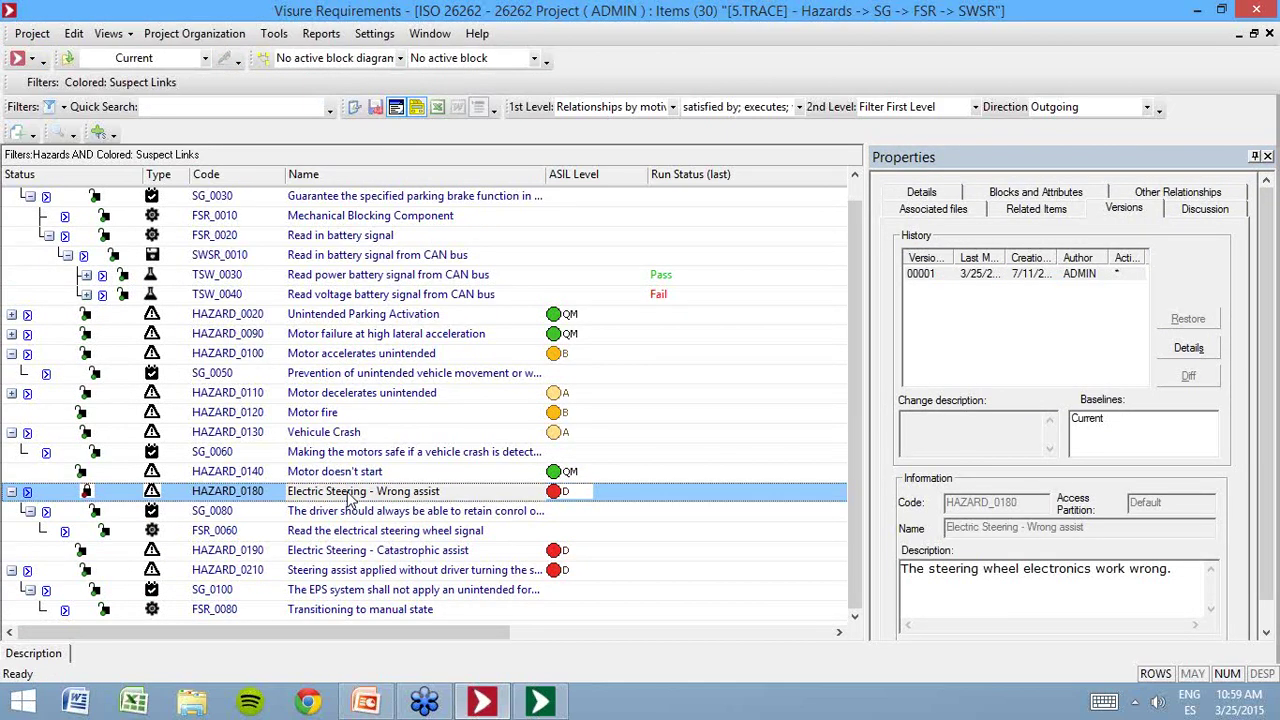
right_click(350, 500)
click(486, 183)
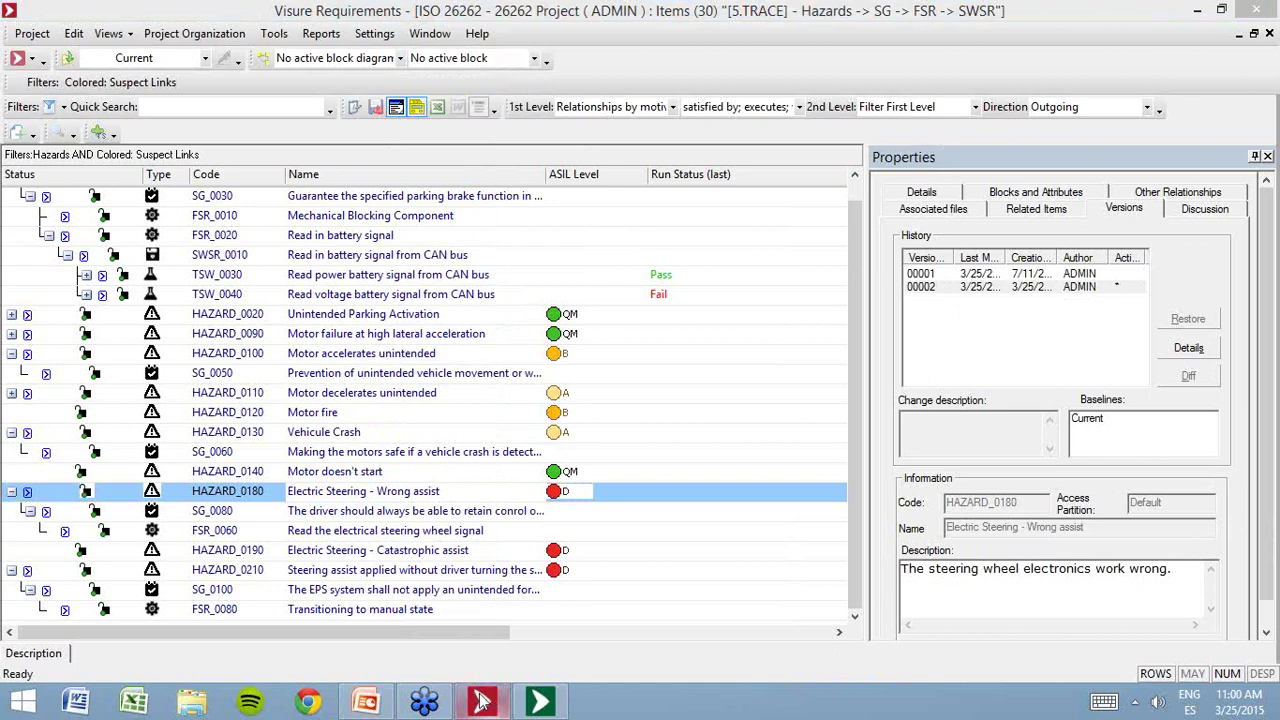
- Switch to the PowerPoint presentation and start the slide show at the "Questions & Answers" slide
mouse_move(487, 705)
mouse_move(368, 700)
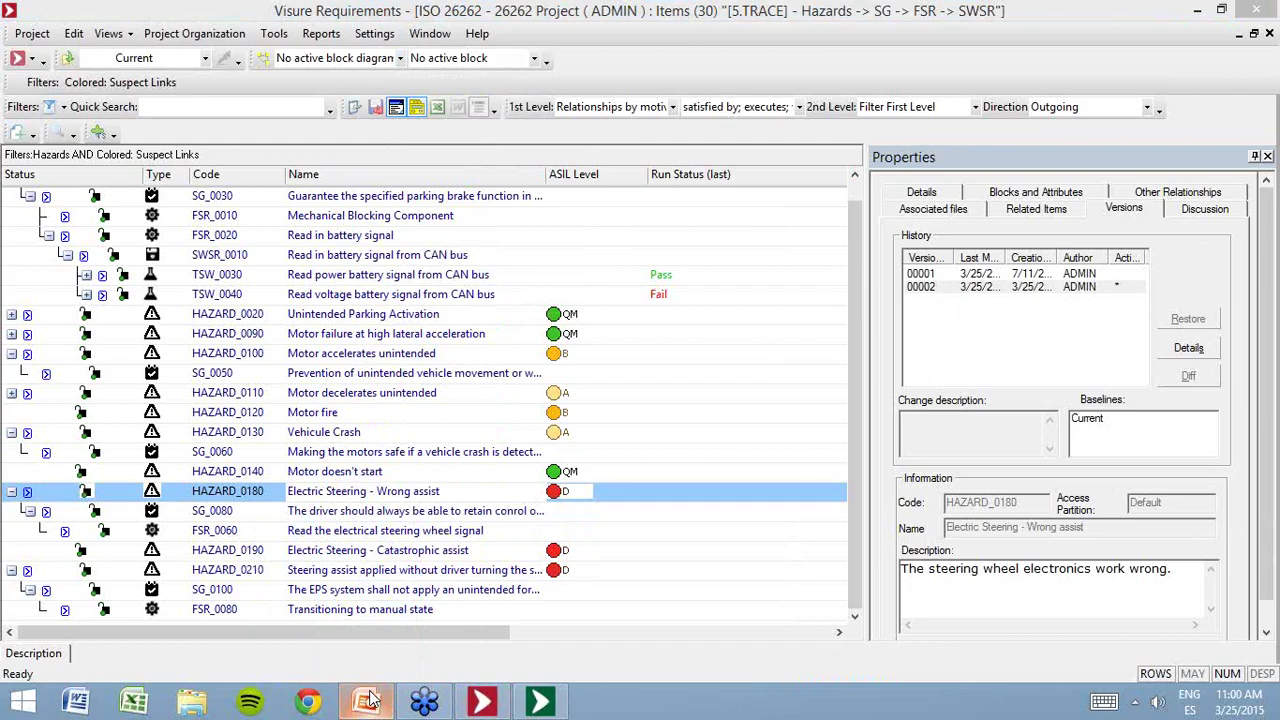
click(368, 700)
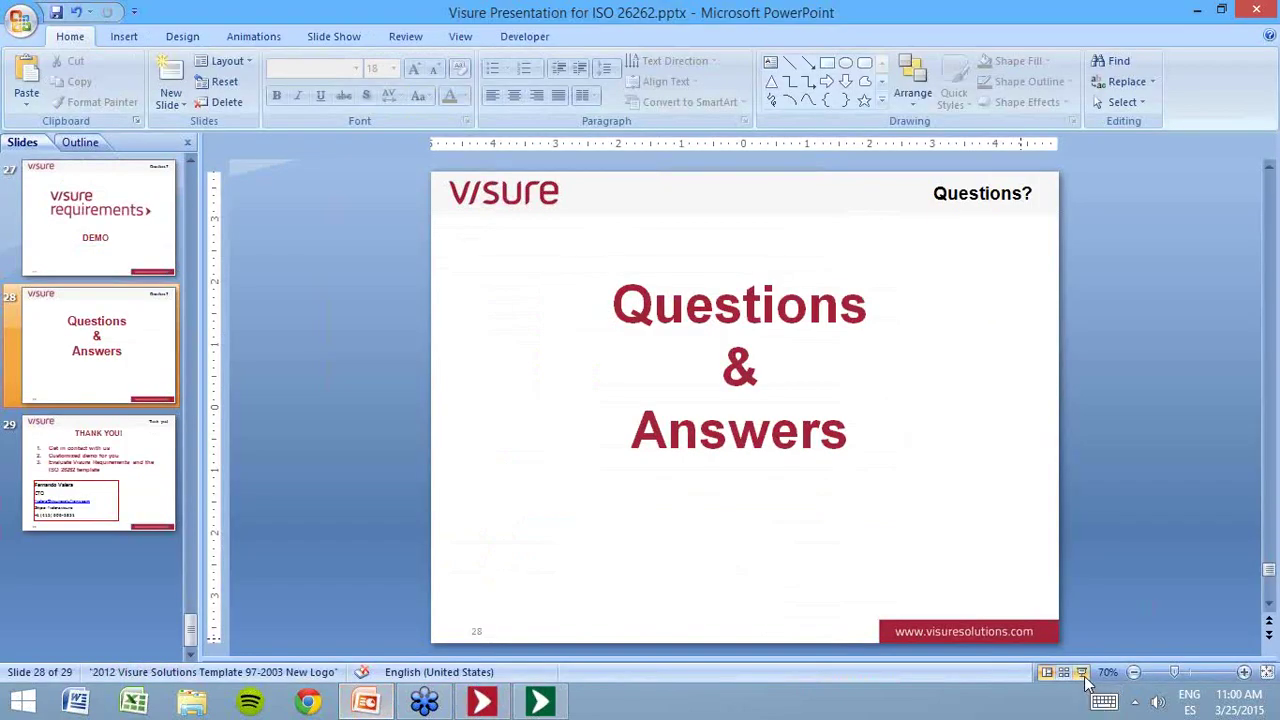
click(1082, 672)
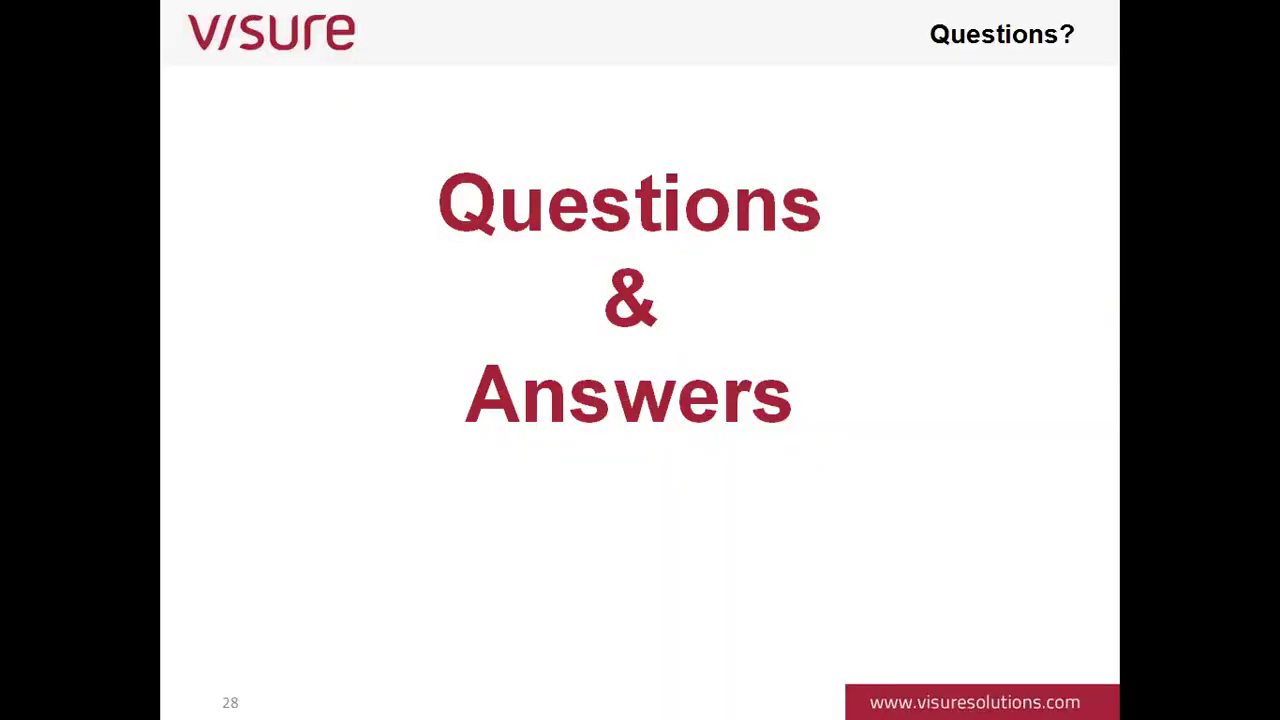